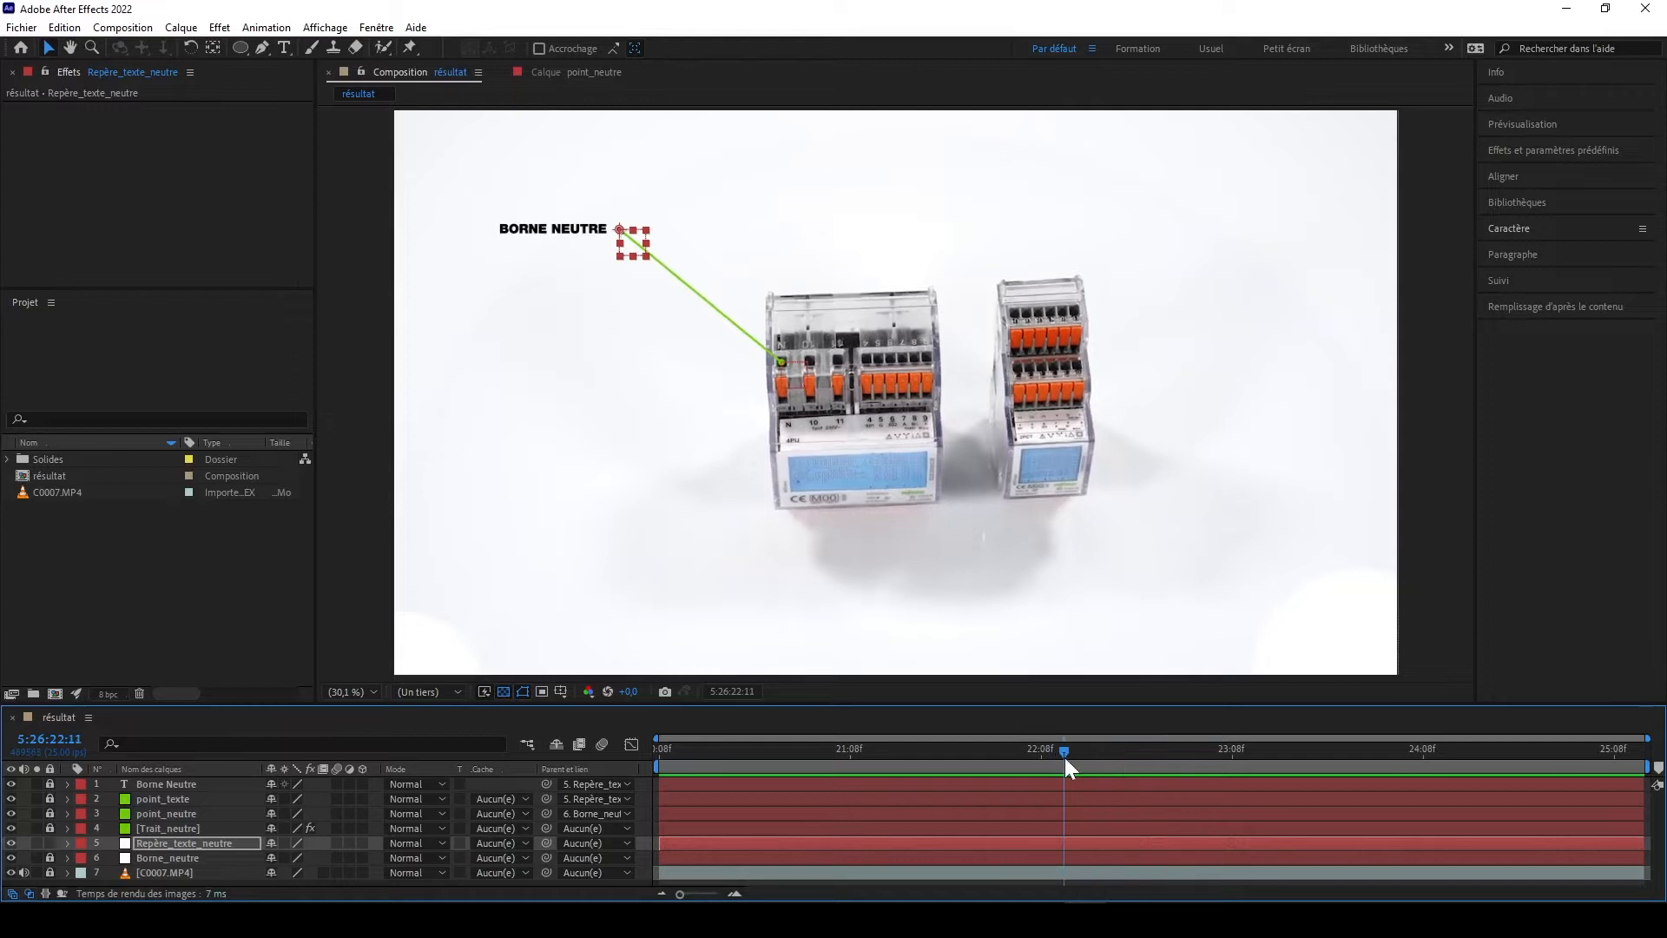
# - Play and scrub through the résultat composition to examine how the callout line follows the neutral terminal
pyautogui.press('space')
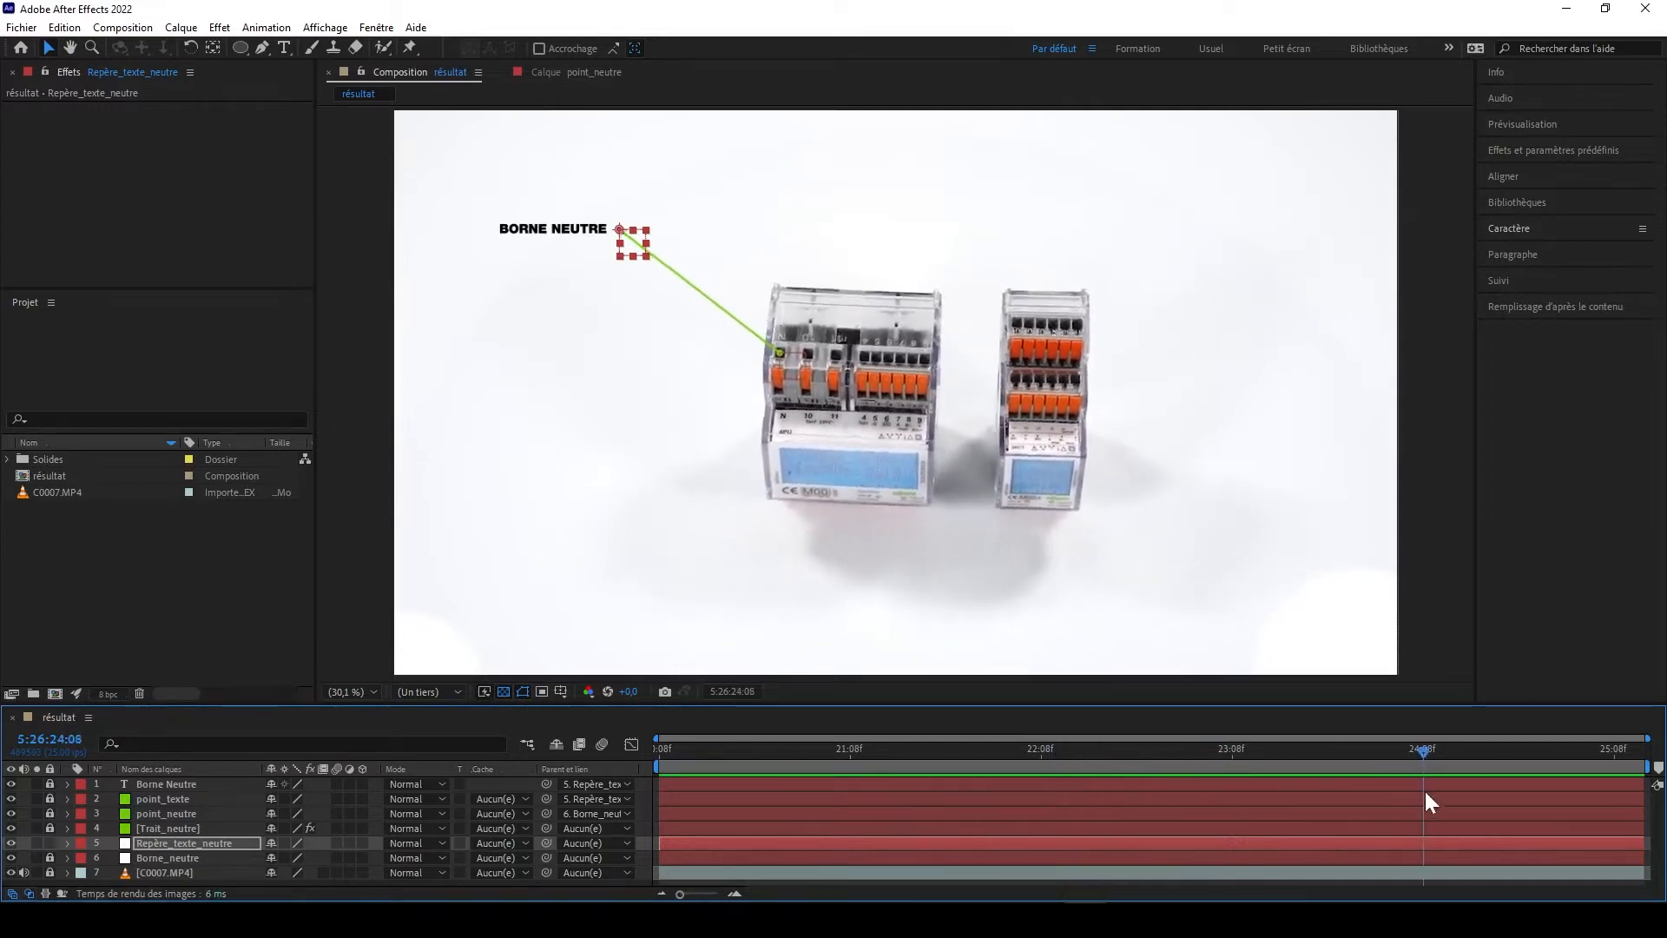
pyautogui.moveTo(1425, 790); pyautogui.dragTo(1346, 766)
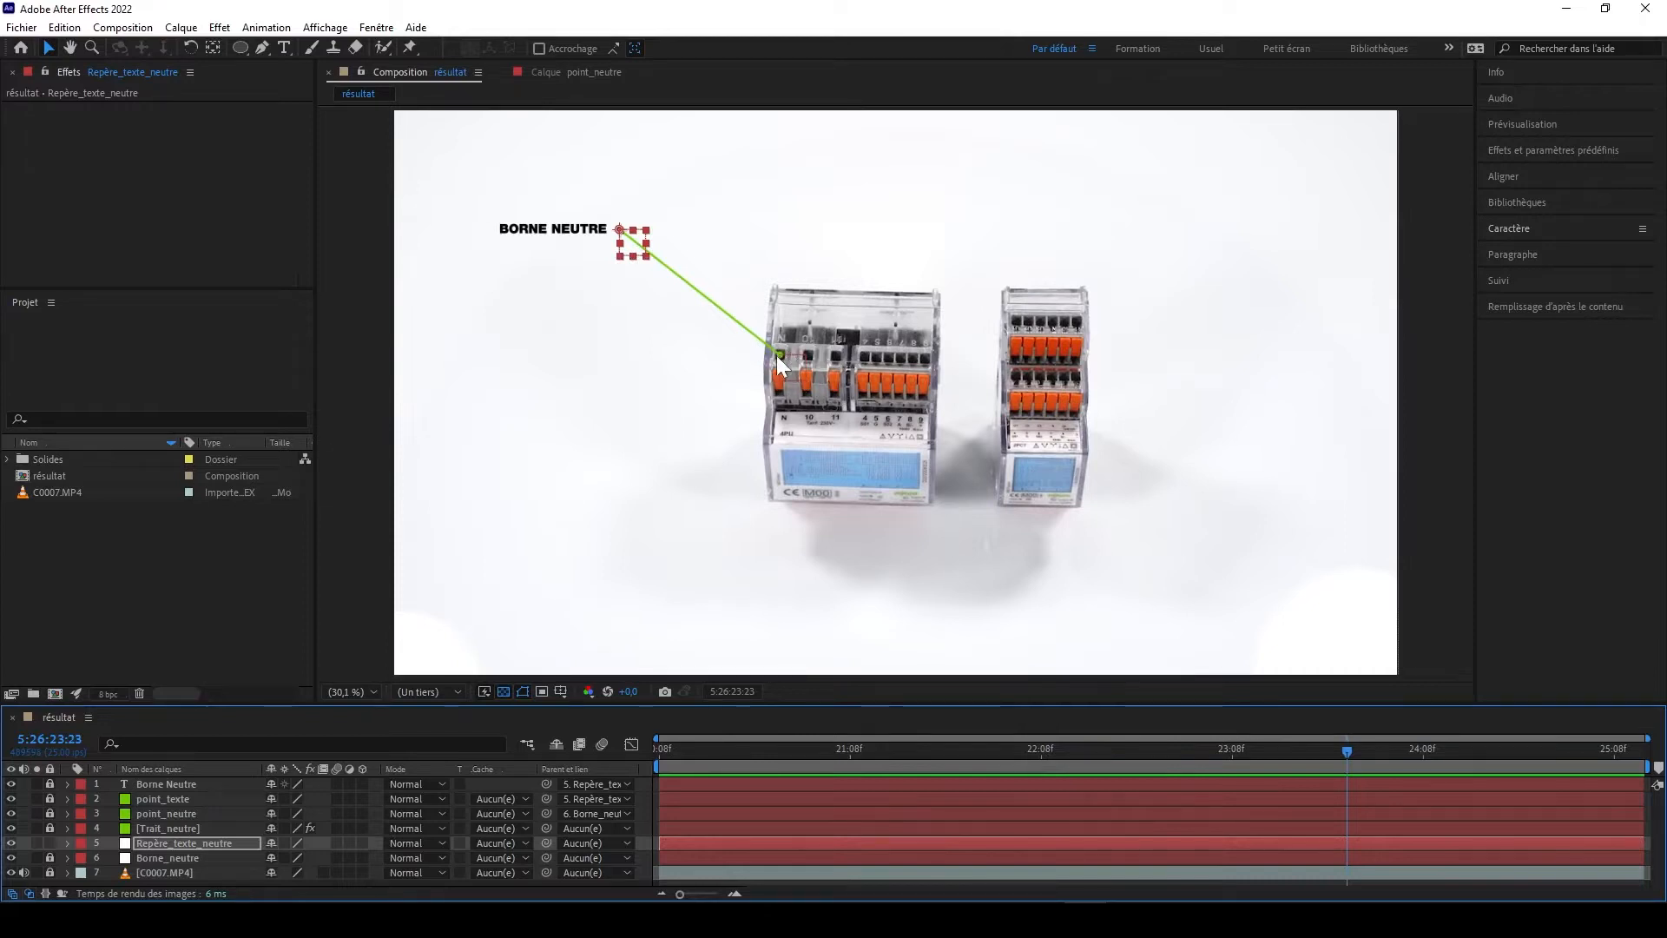
pyautogui.moveTo(1347, 753); pyautogui.dragTo(836, 751)
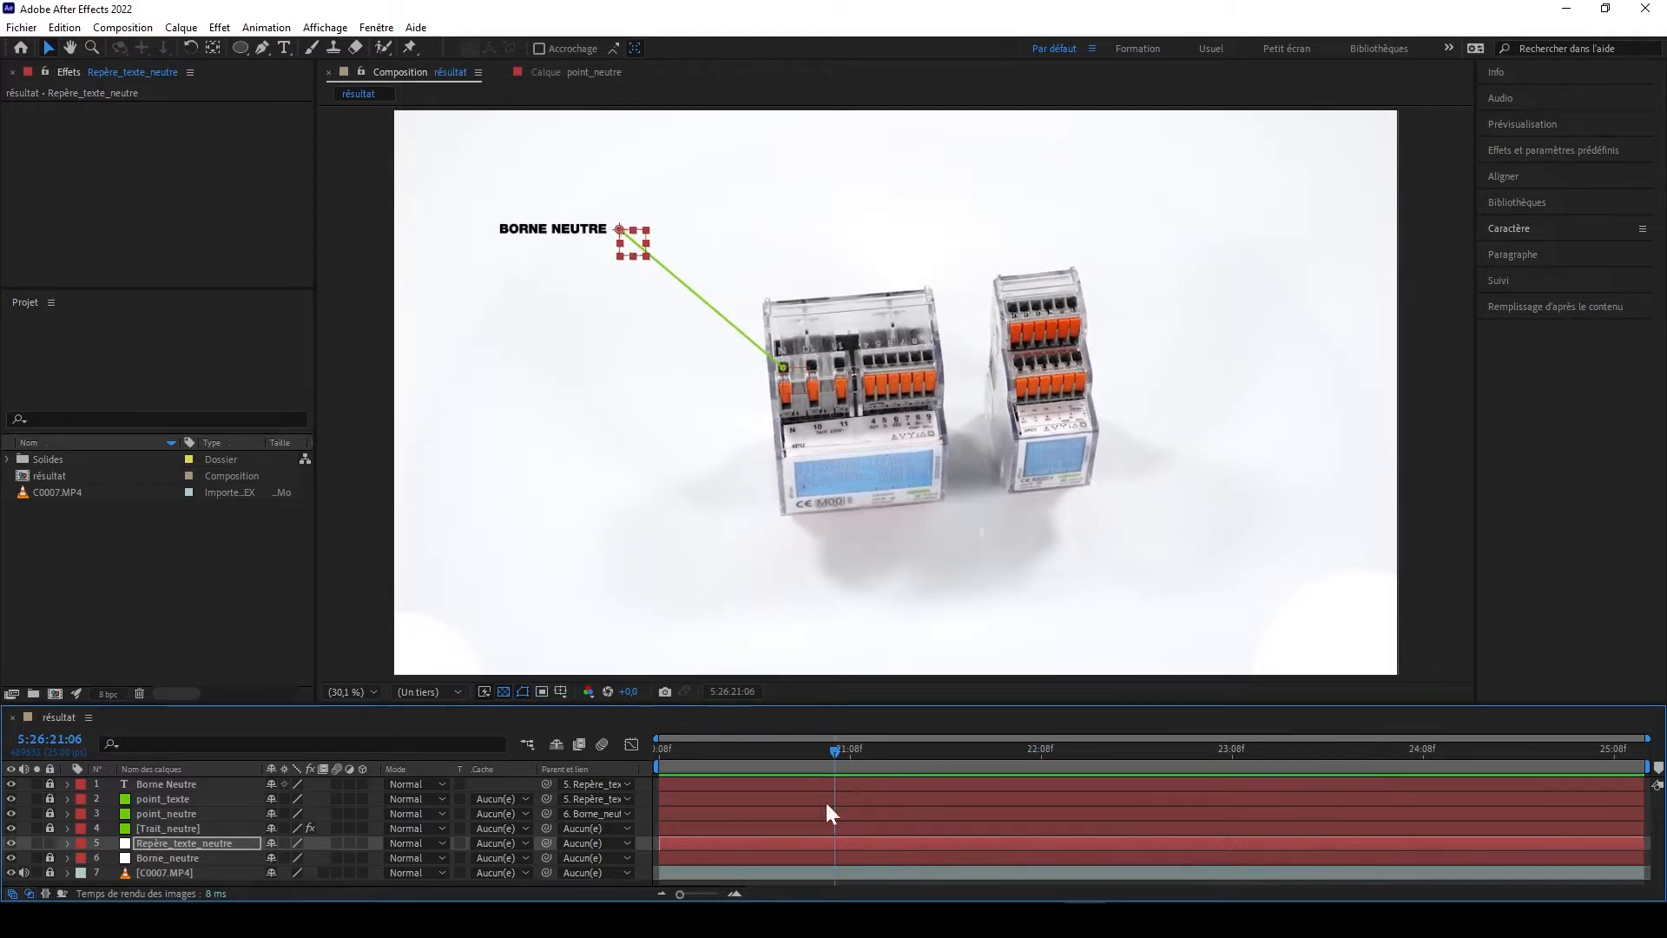
# - Move the Repère_texte_neutre null to the empty area below and left of the wide meter, and scrub through the clip to check the line
pyautogui.moveTo(837, 748); pyautogui.dragTo(911, 755)
pyautogui.moveTo(635, 251); pyautogui.dragTo(591, 619)
pyautogui.moveTo(908, 754); pyautogui.dragTo(1308, 764)
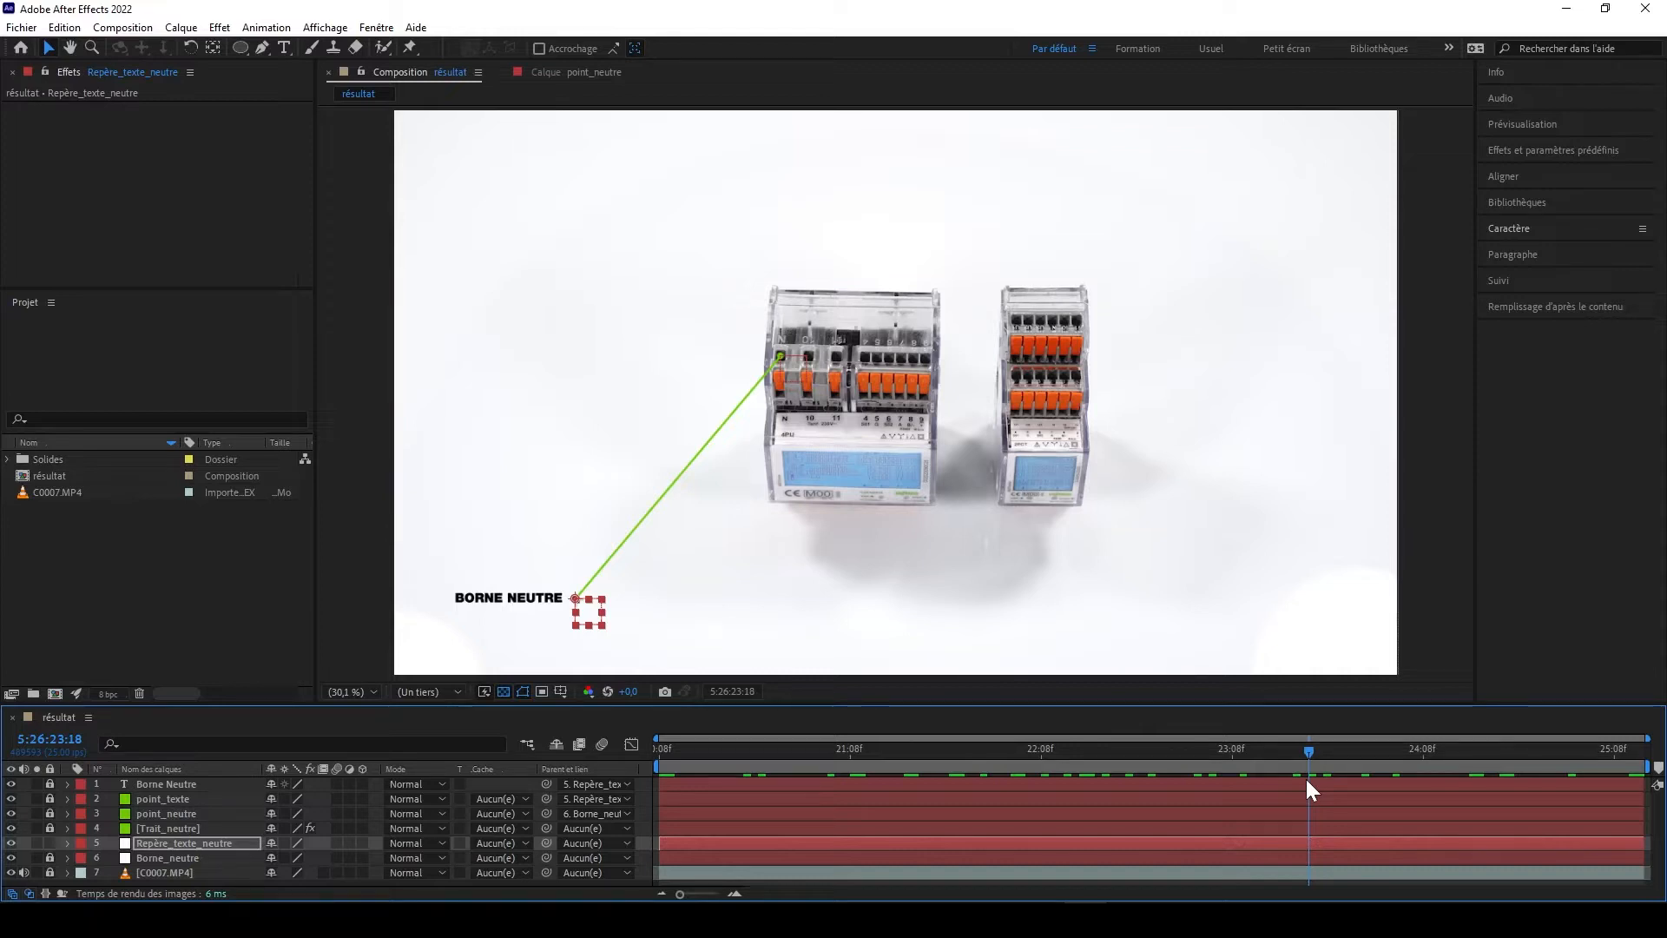
pyautogui.moveTo(1308, 748); pyautogui.dragTo(657, 750)
# - Create a new composition from the C0007.MP4 footage
pyautogui.click(128, 569)
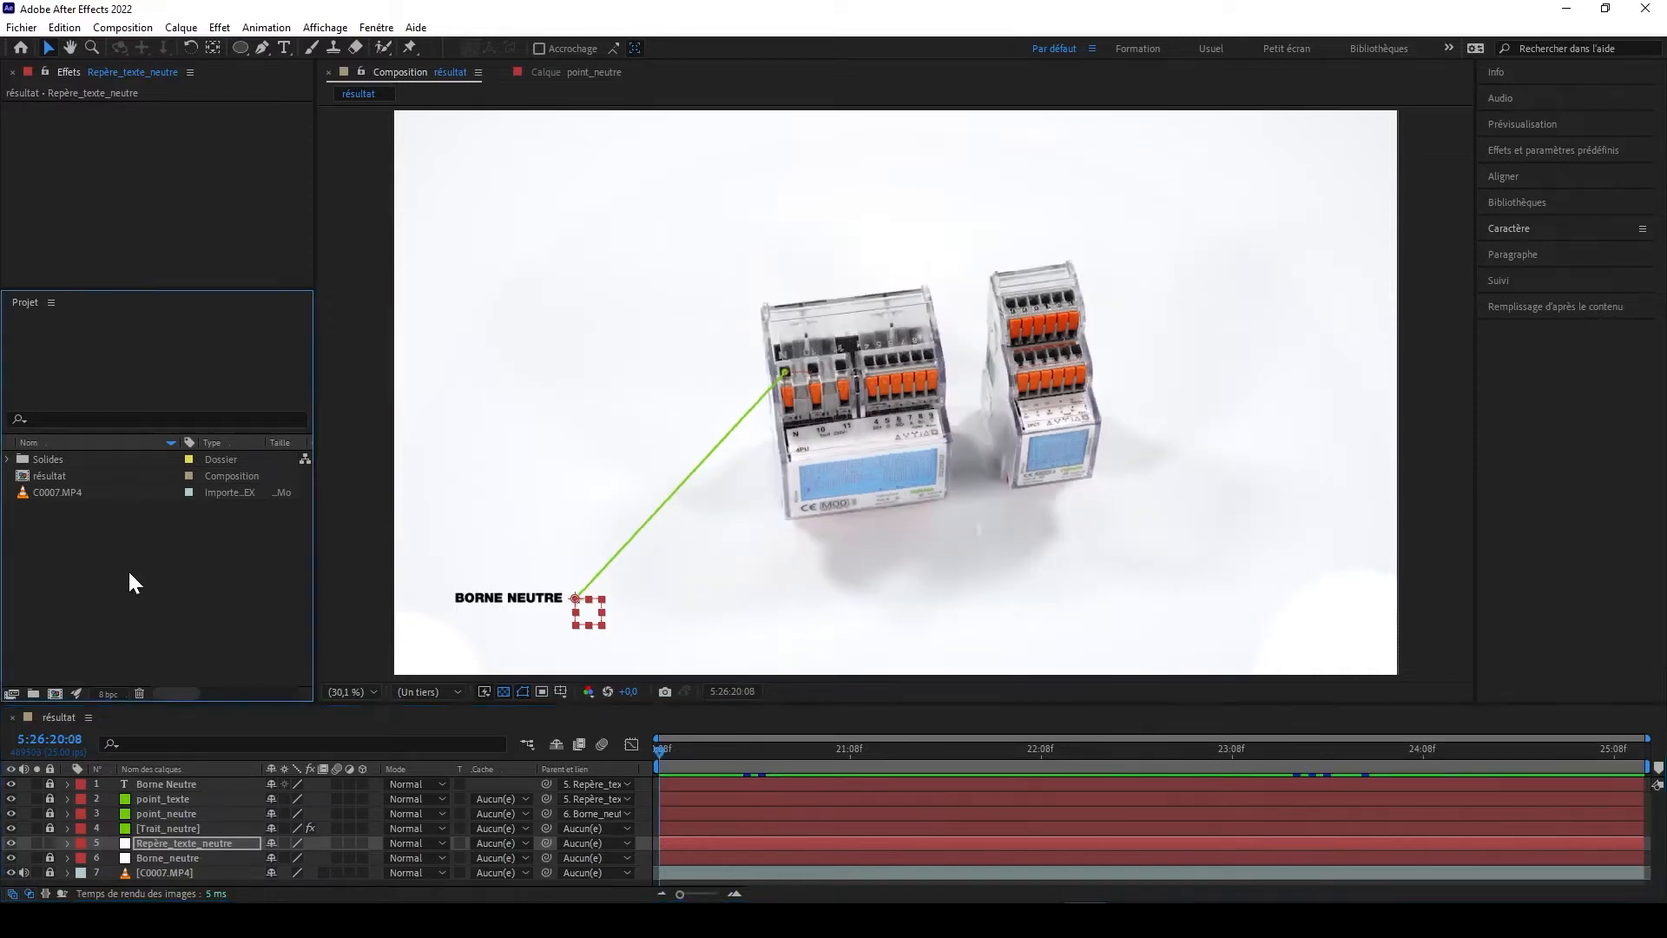
pyautogui.click(59, 489)
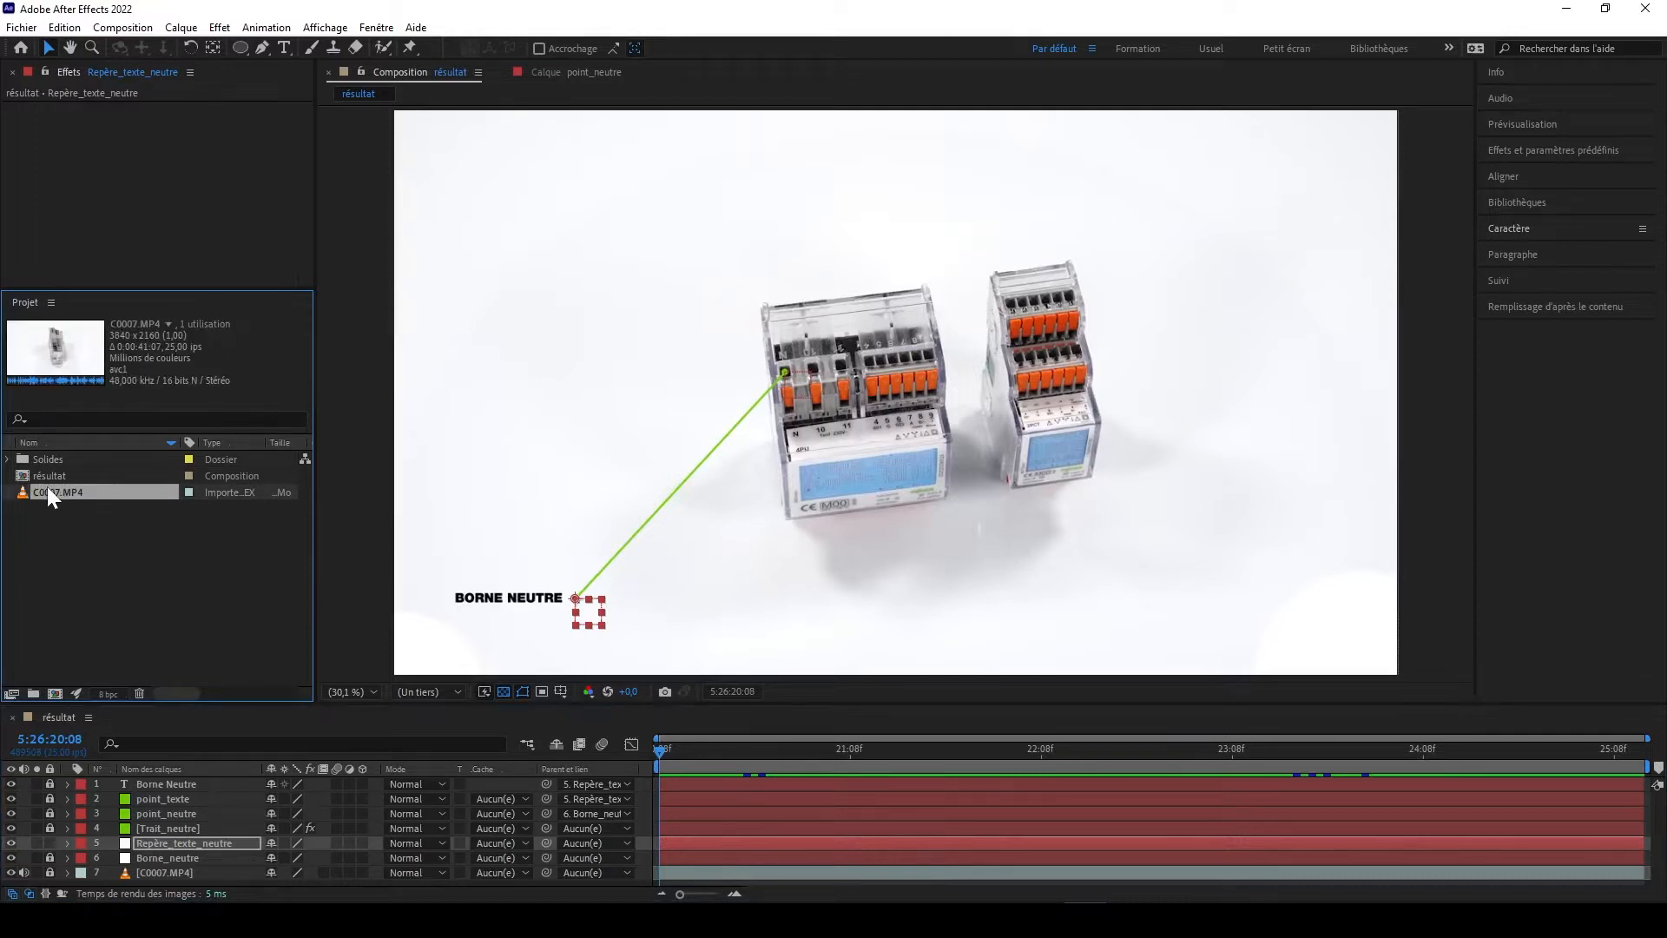
pyautogui.moveTo(59, 488); pyautogui.dragTo(55, 692)
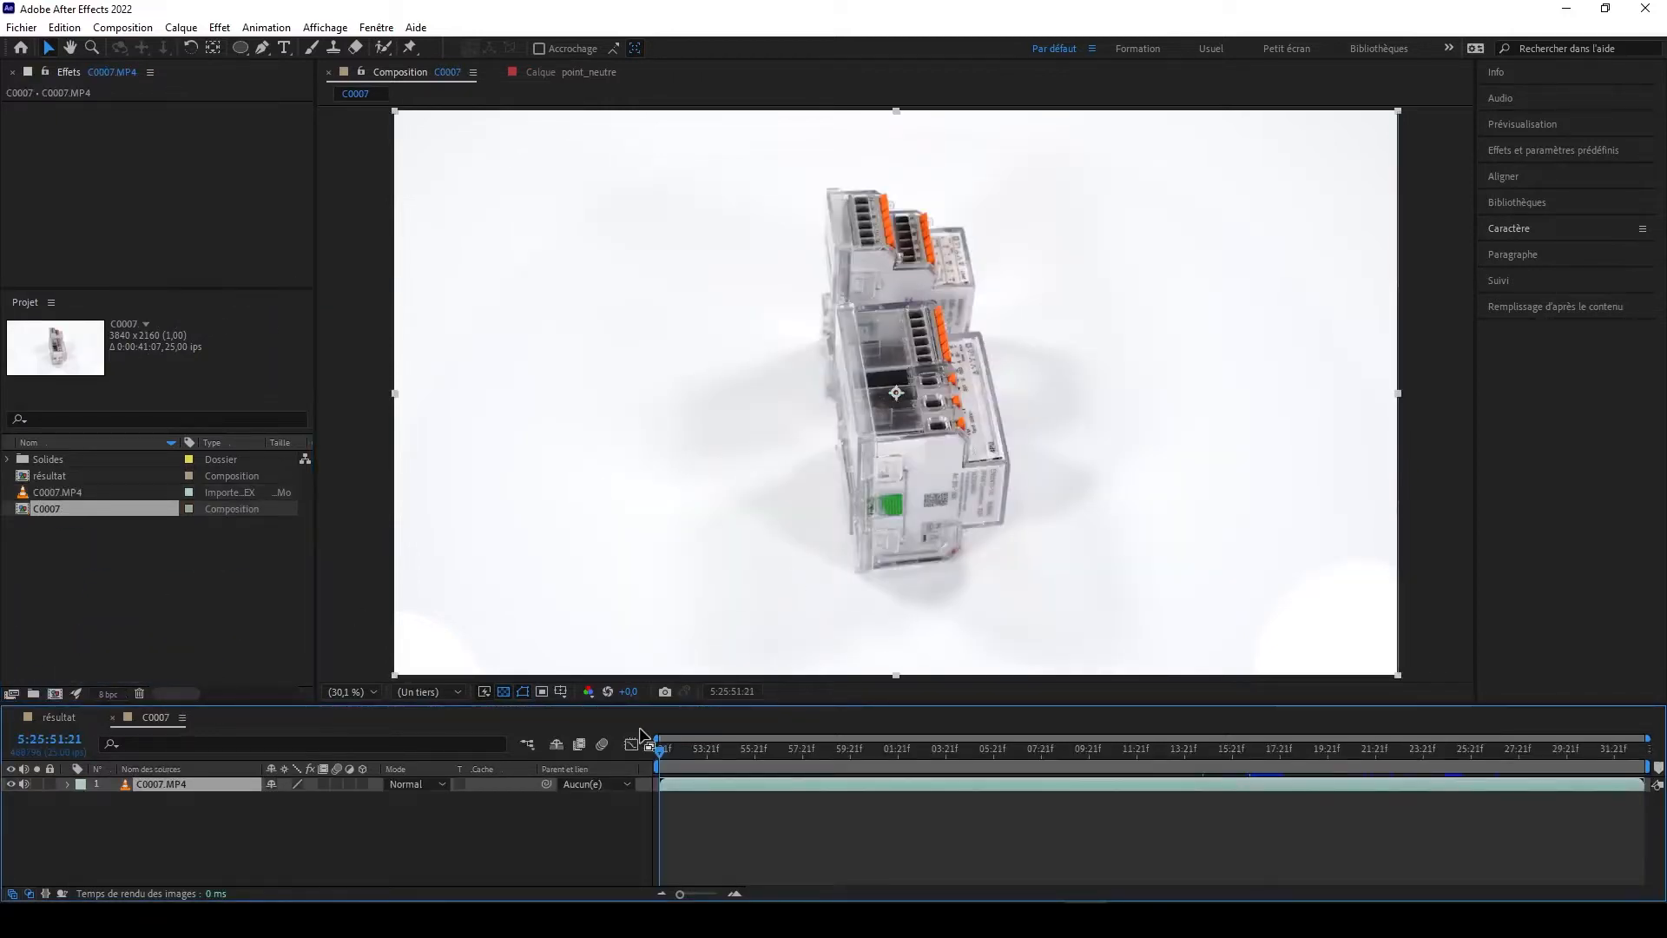
# - Set the work area from 5:26:14:22 to about 5:26:23:01 and trim the C0007 composition to it
pyautogui.moveTo(660, 753); pyautogui.dragTo(1213, 758)
pyautogui.moveTo(651, 769); pyautogui.dragTo(1206, 768)
pyautogui.click(1227, 751)
pyautogui.click(1404, 752)
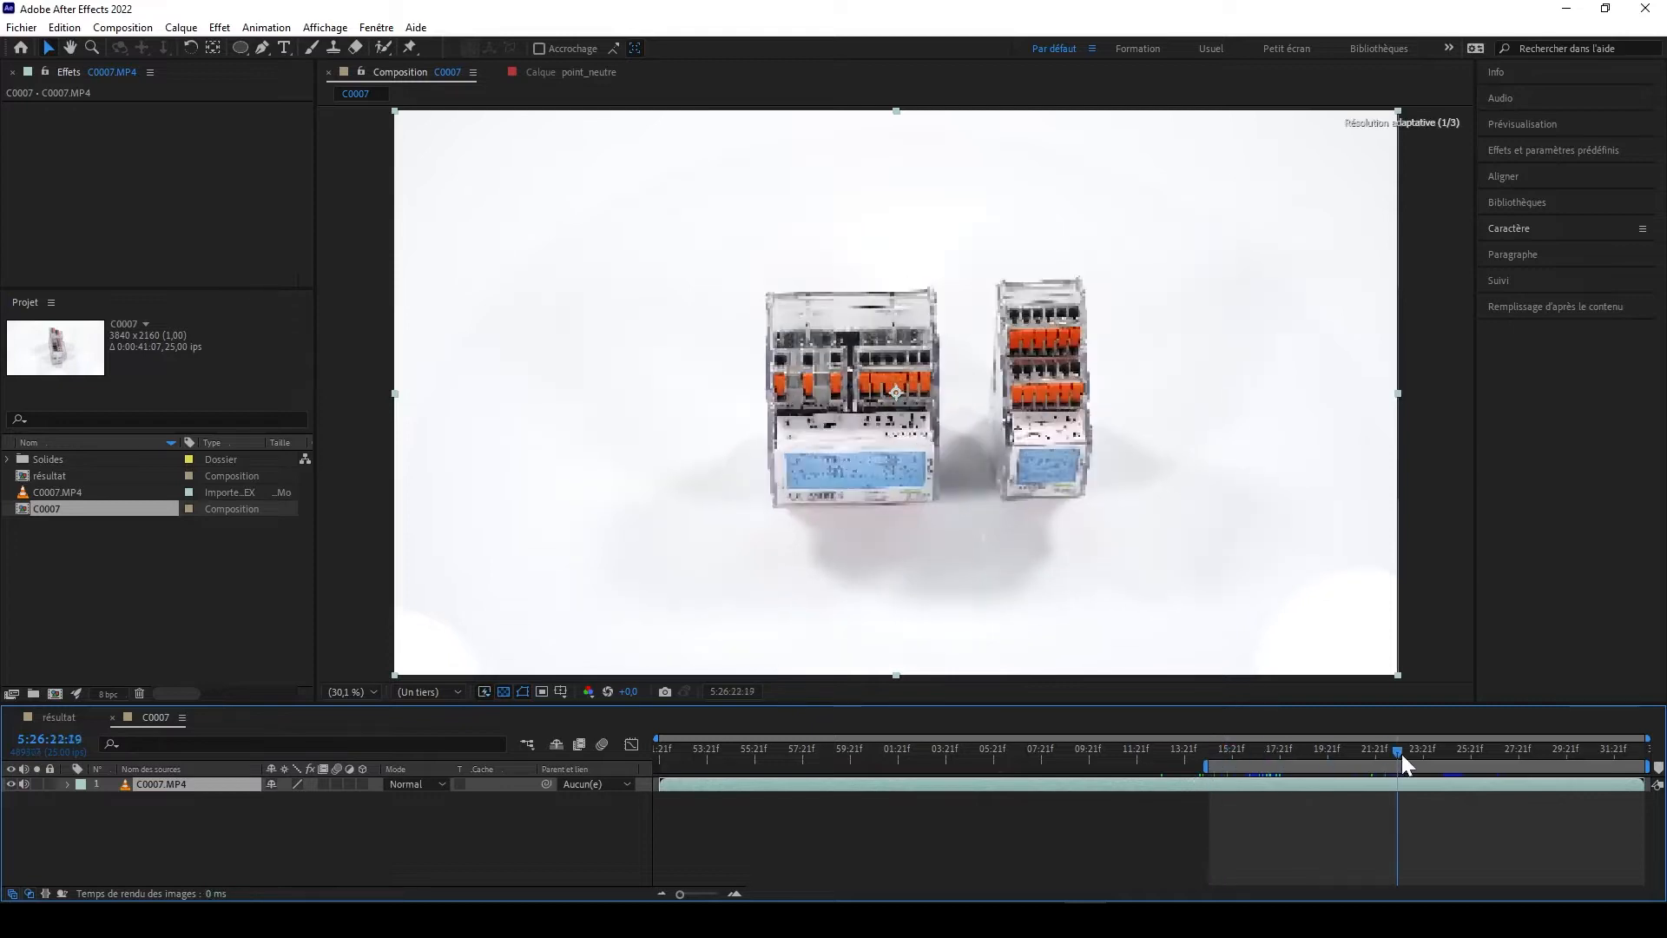
pyautogui.moveTo(1649, 766); pyautogui.dragTo(1407, 768)
pyautogui.rightClick(1333, 772)
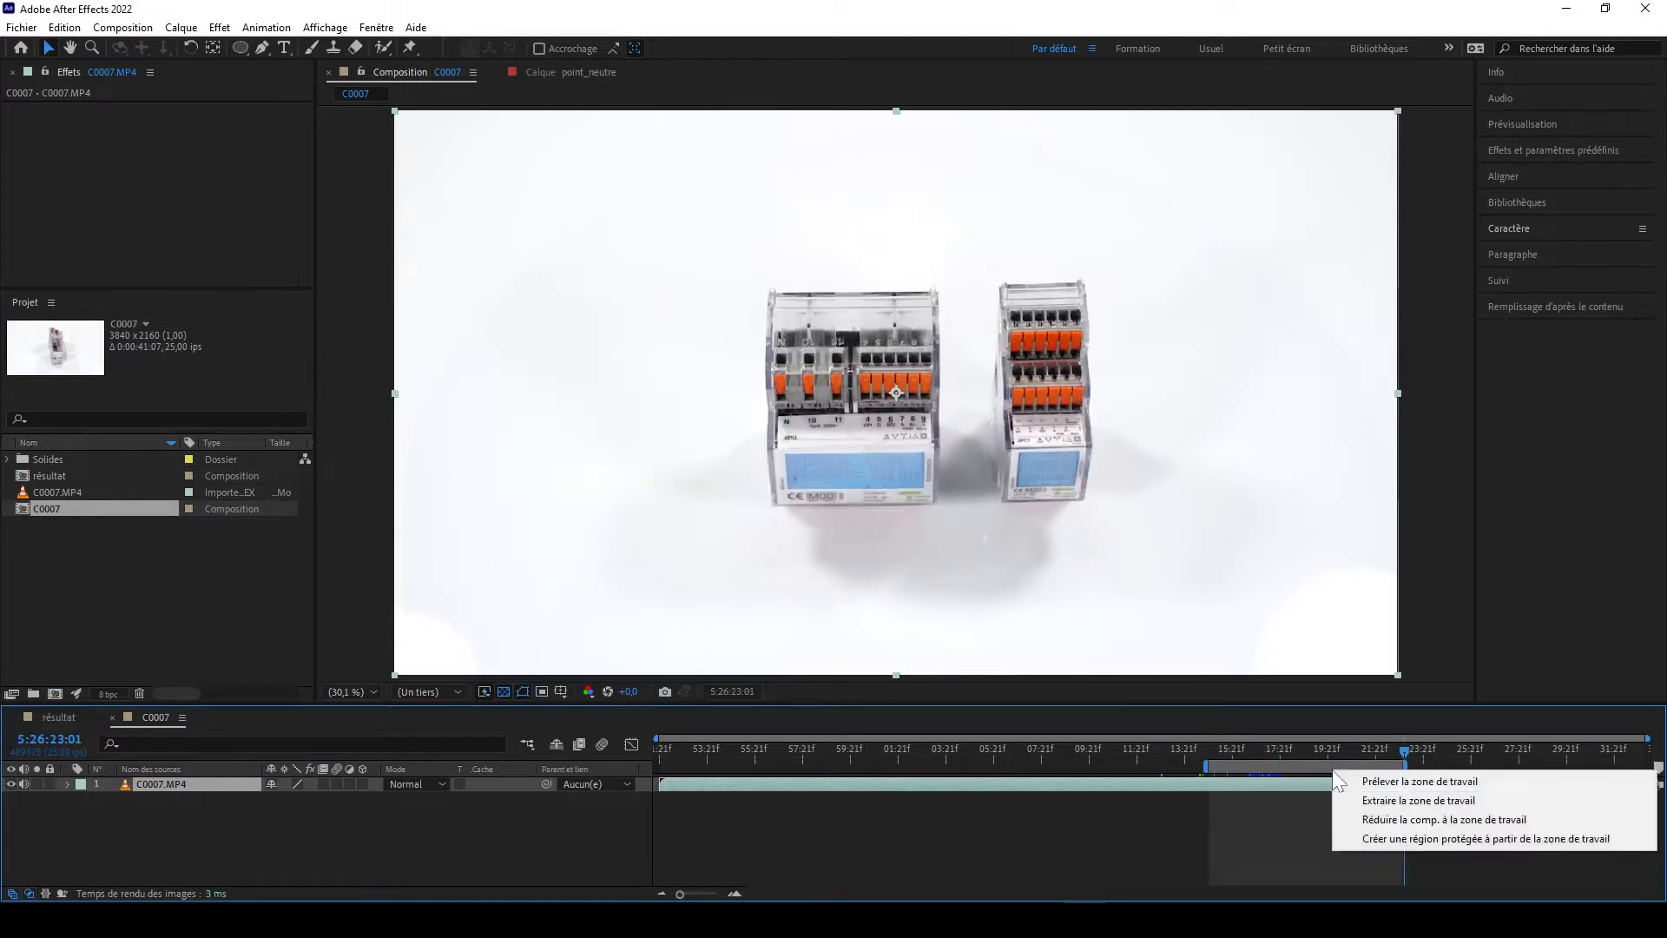
pyautogui.click(1468, 820)
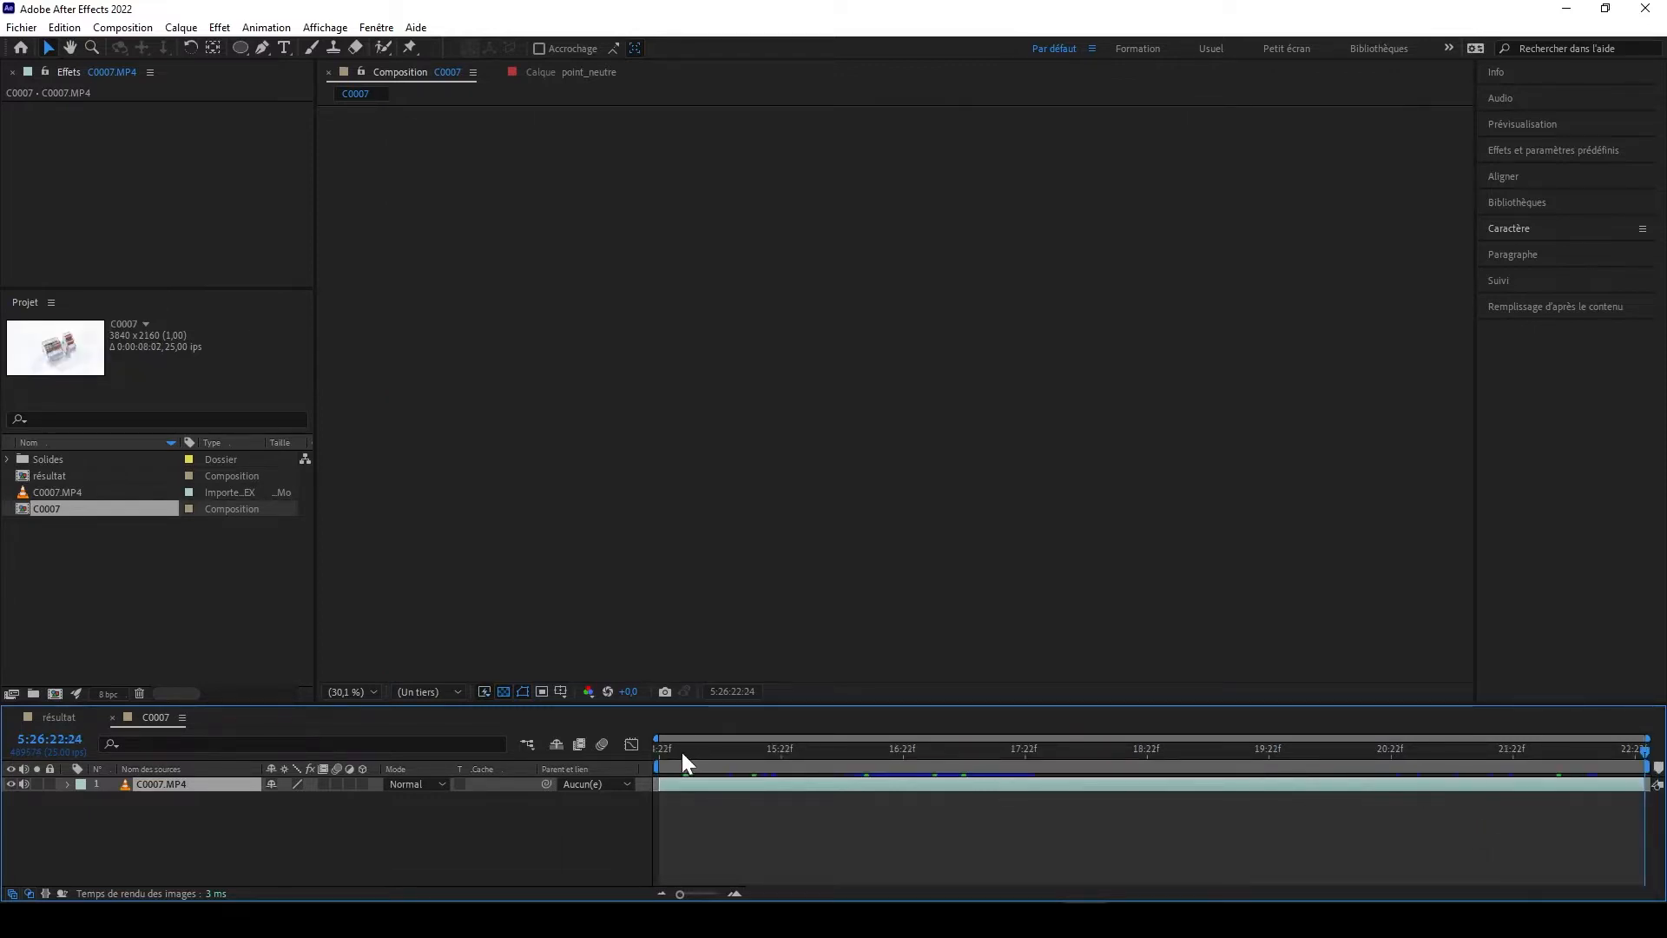
# - Preview the trimmed C0007 composition and return to its first frame
pyautogui.press('space')
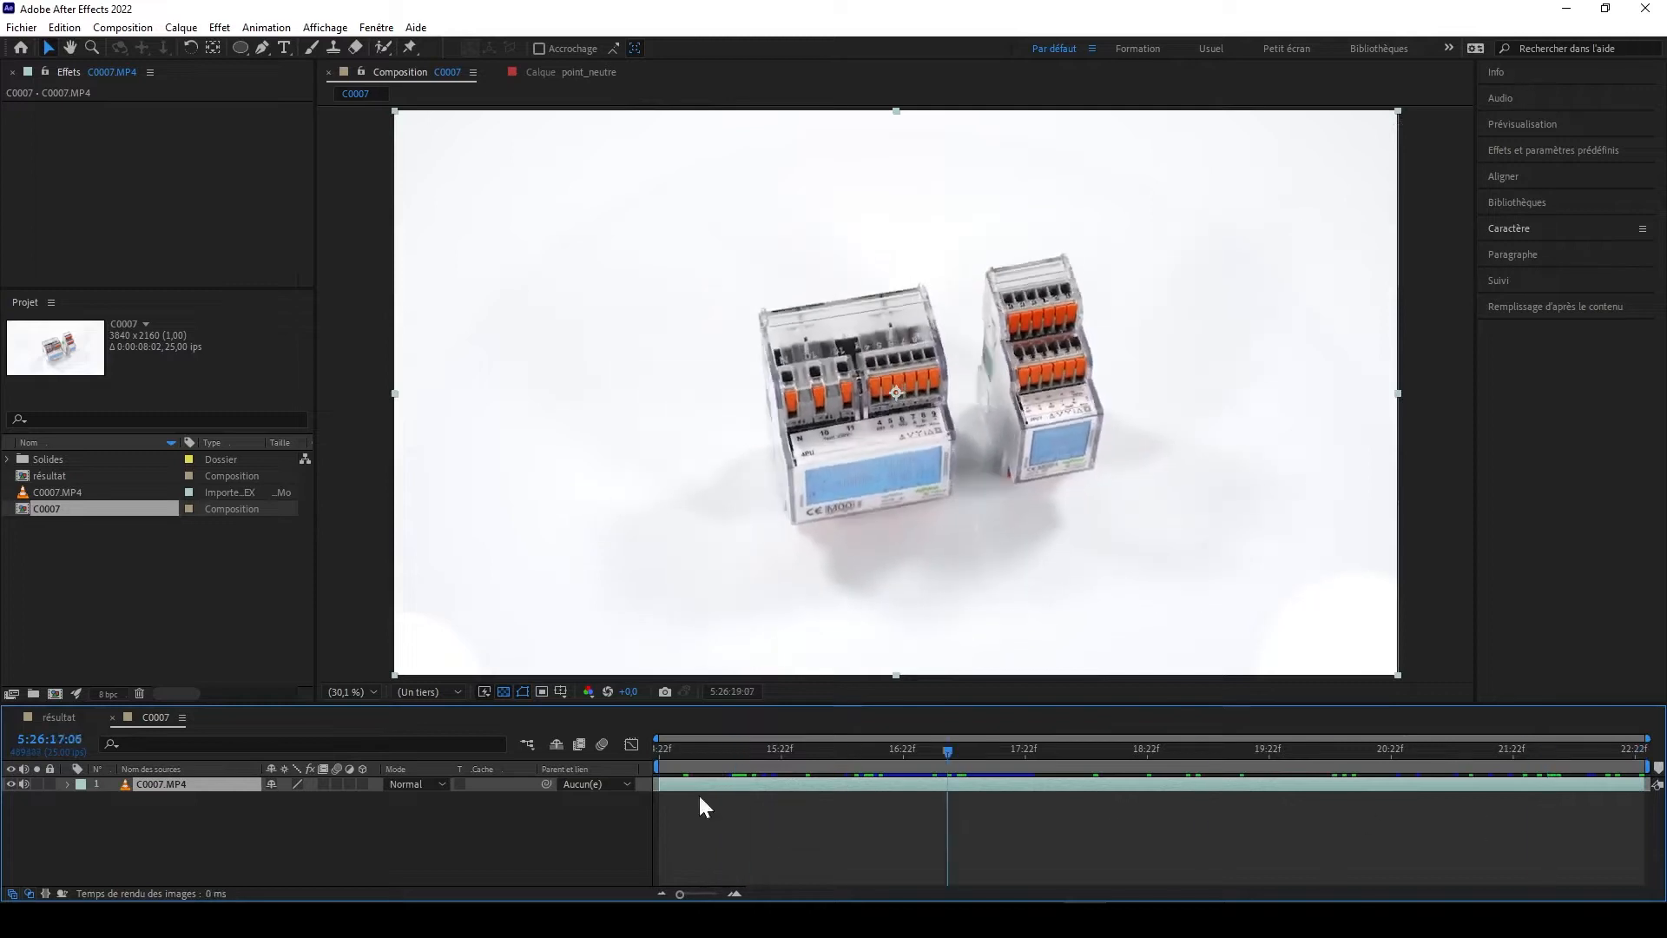
pyautogui.moveTo(705, 807); pyautogui.dragTo(660, 786)
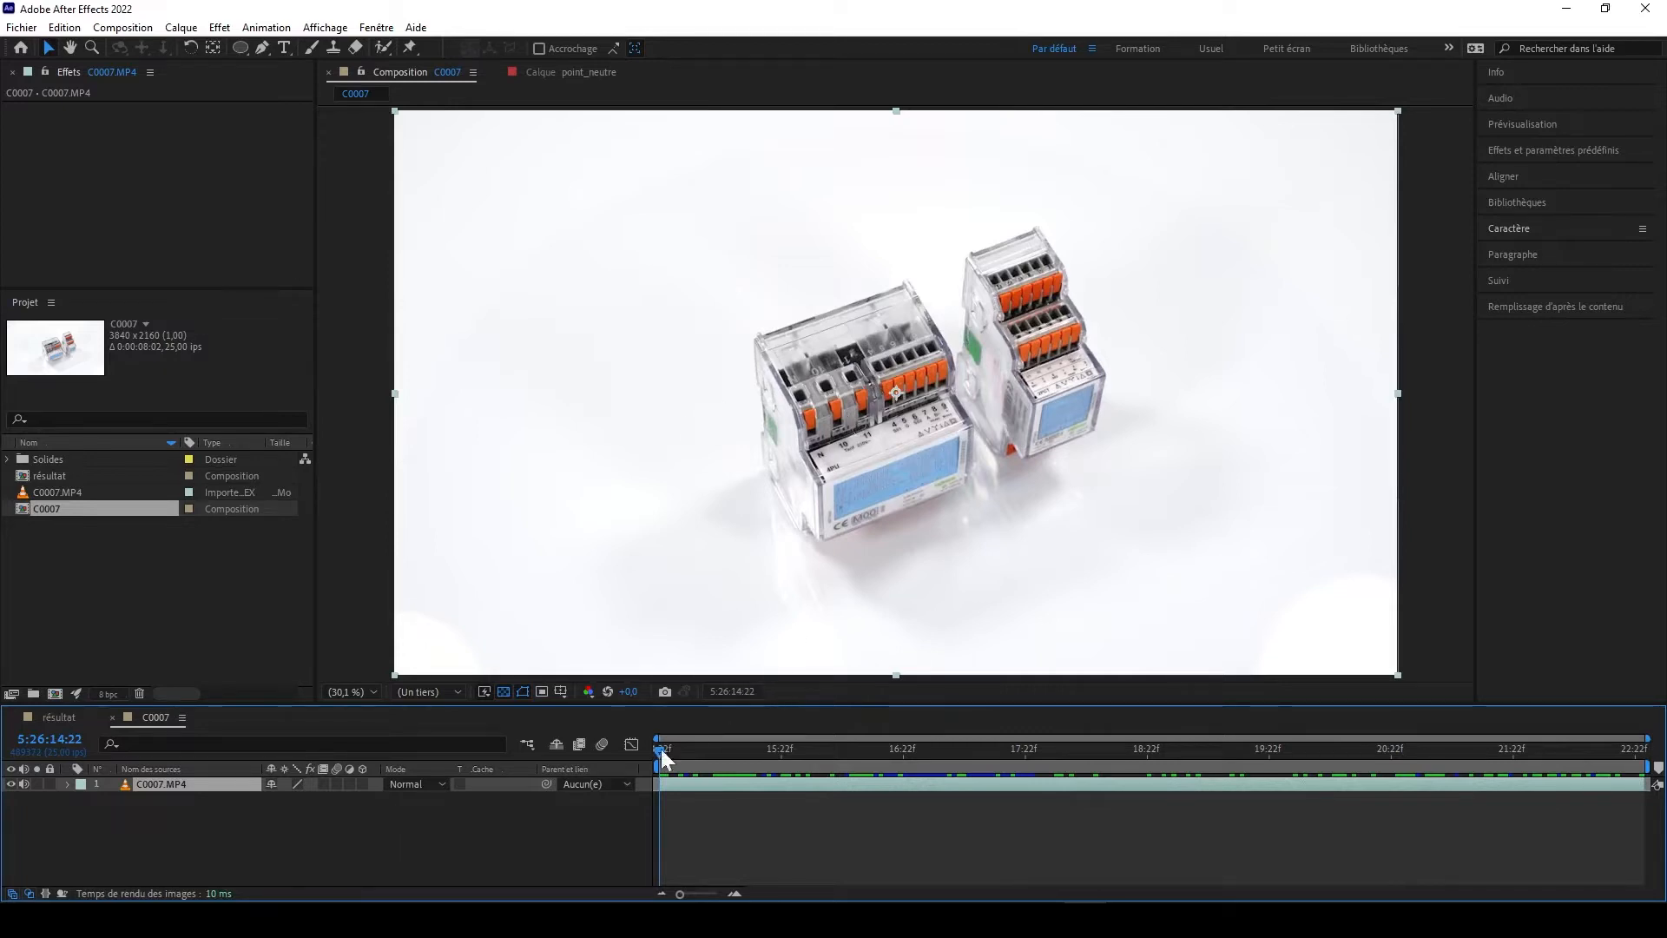
pyautogui.moveTo(670, 753); pyautogui.dragTo(554, 768)
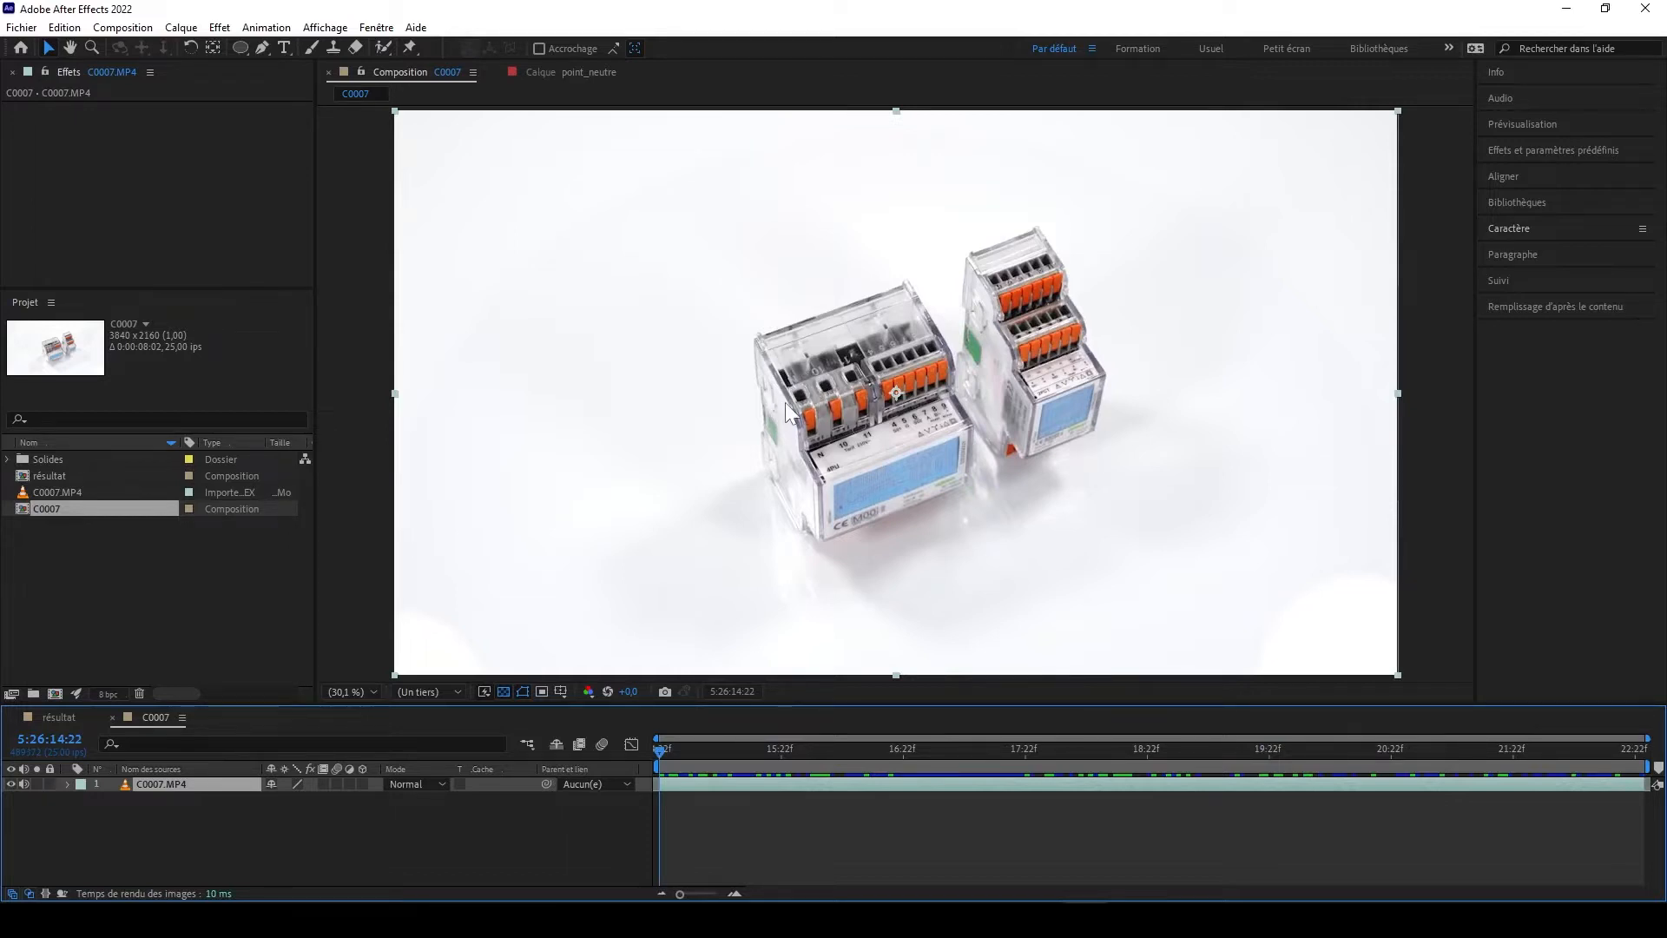
# - Add a null object to the C0007 composition and rename it null_borne_neutre
pyautogui.rightClick(301, 835)
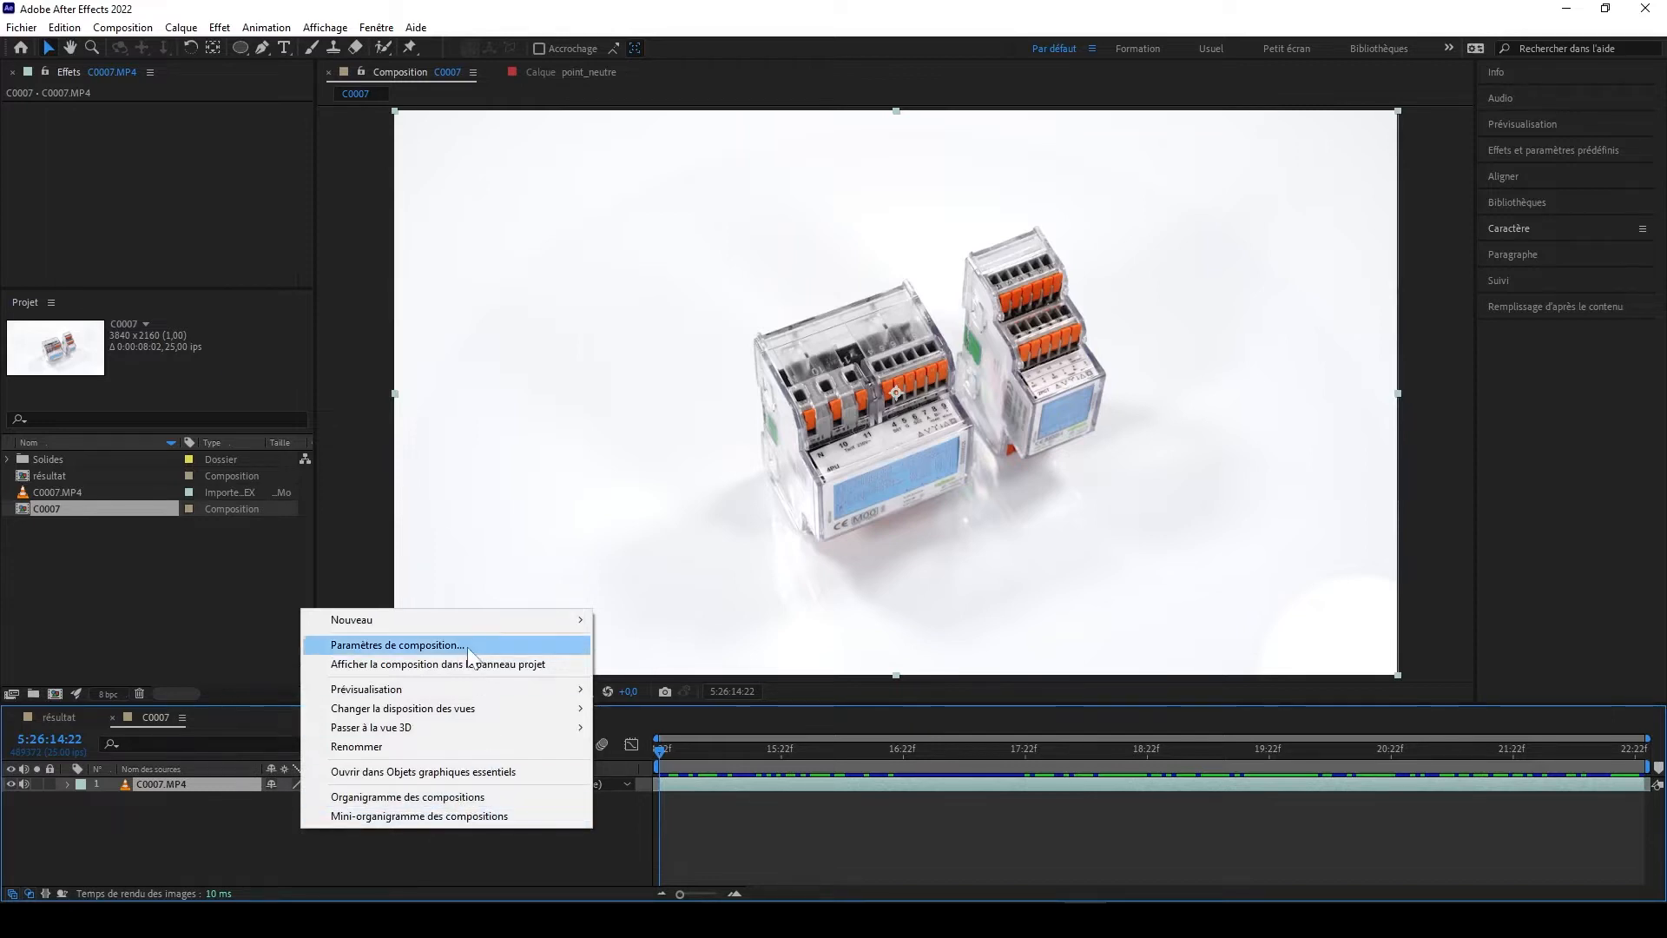
pyautogui.moveTo(465, 613)
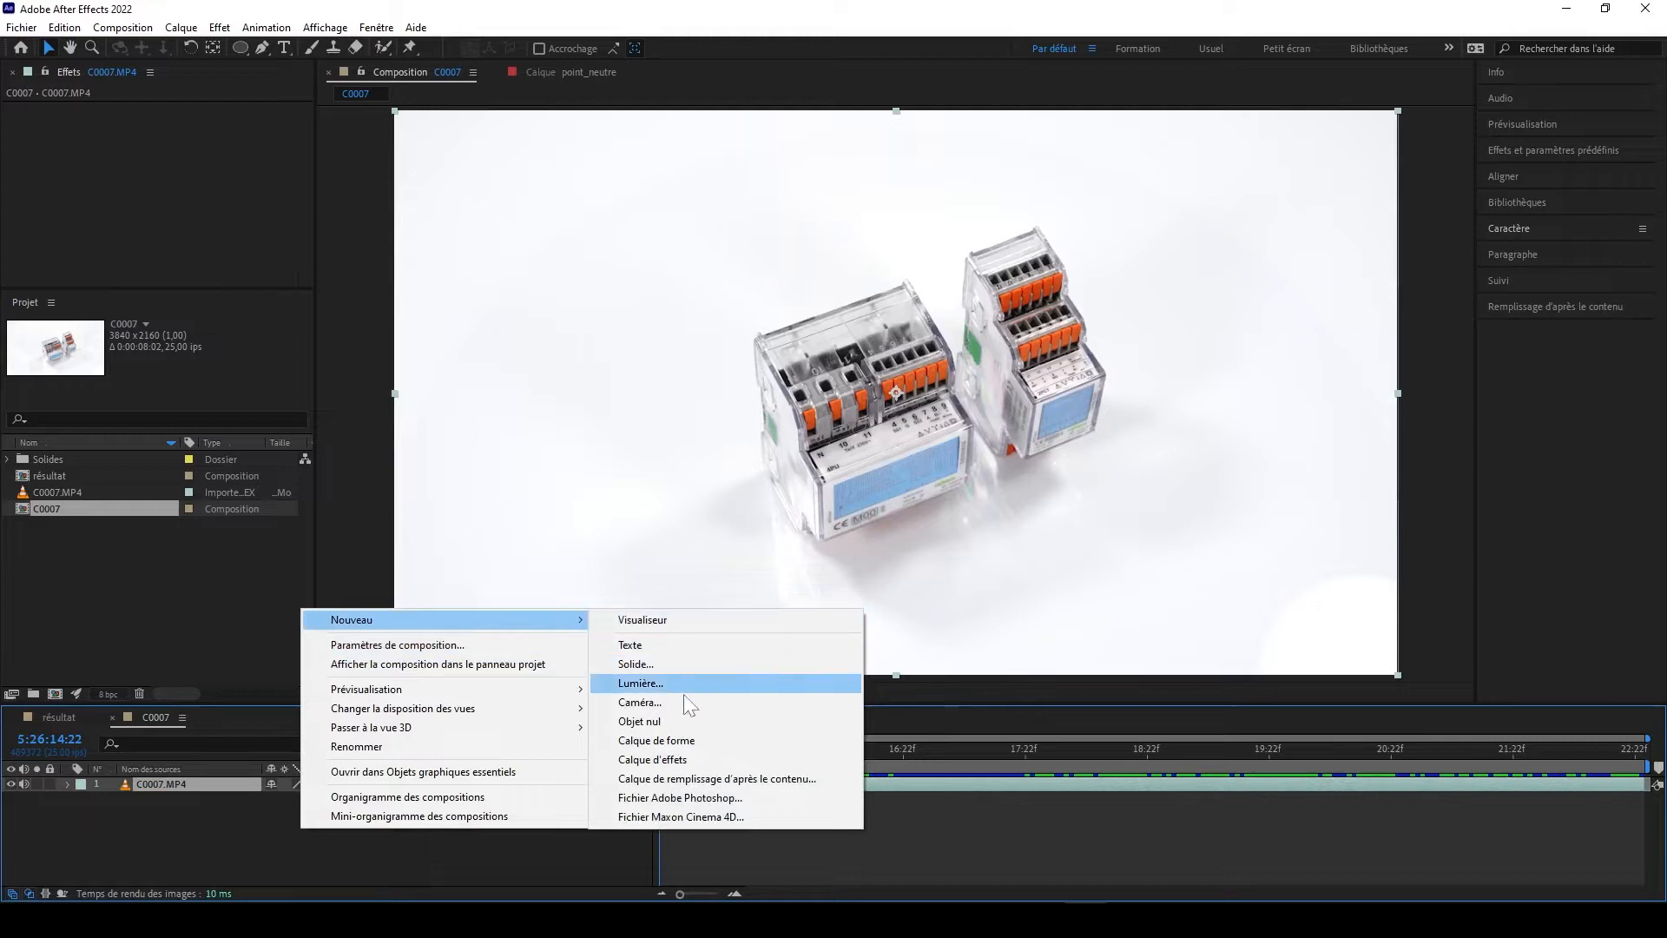
pyautogui.click(671, 720)
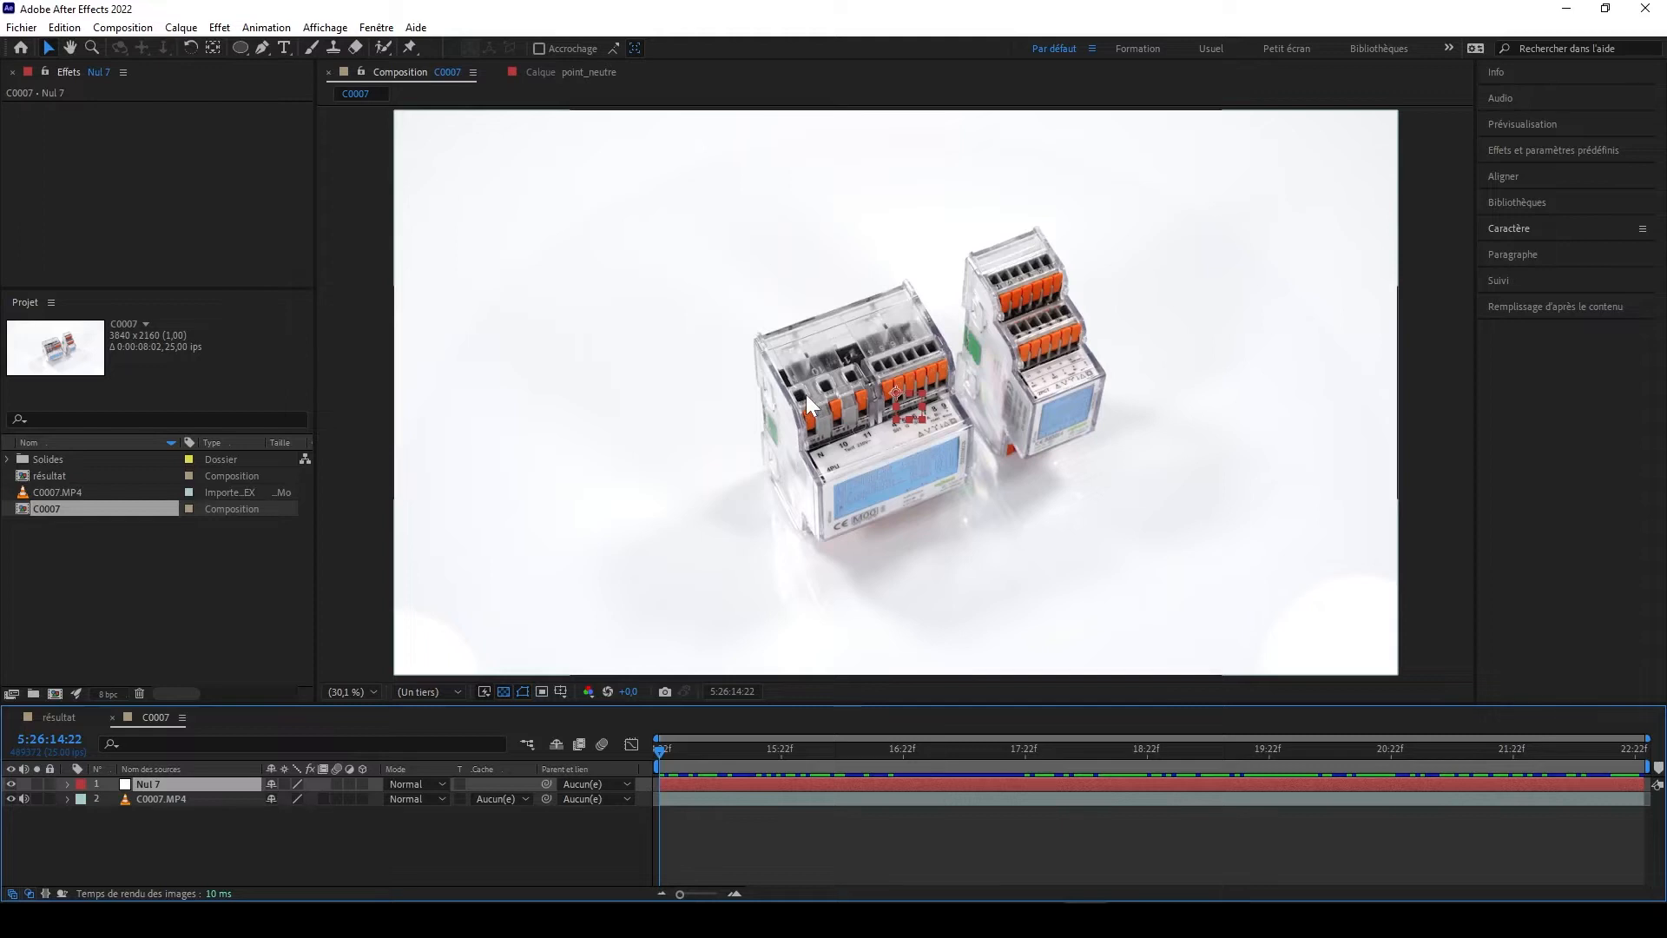
pyautogui.click(200, 825)
pyautogui.click(153, 783)
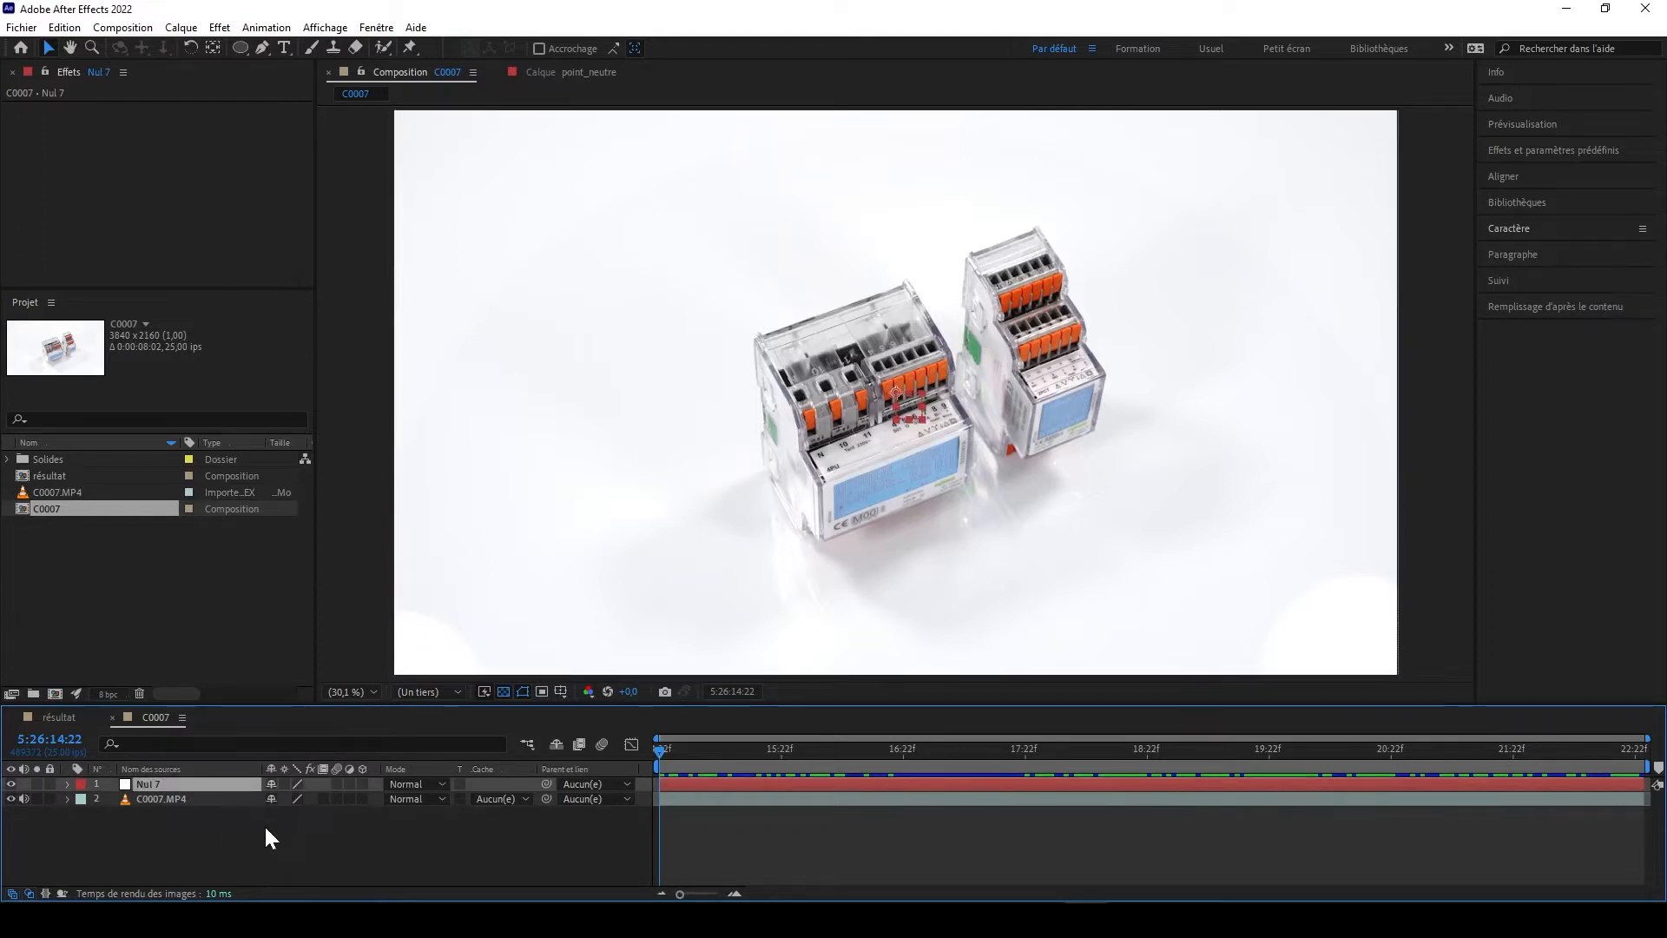
pyautogui.press('Return')
pyautogui.write('null_bo')
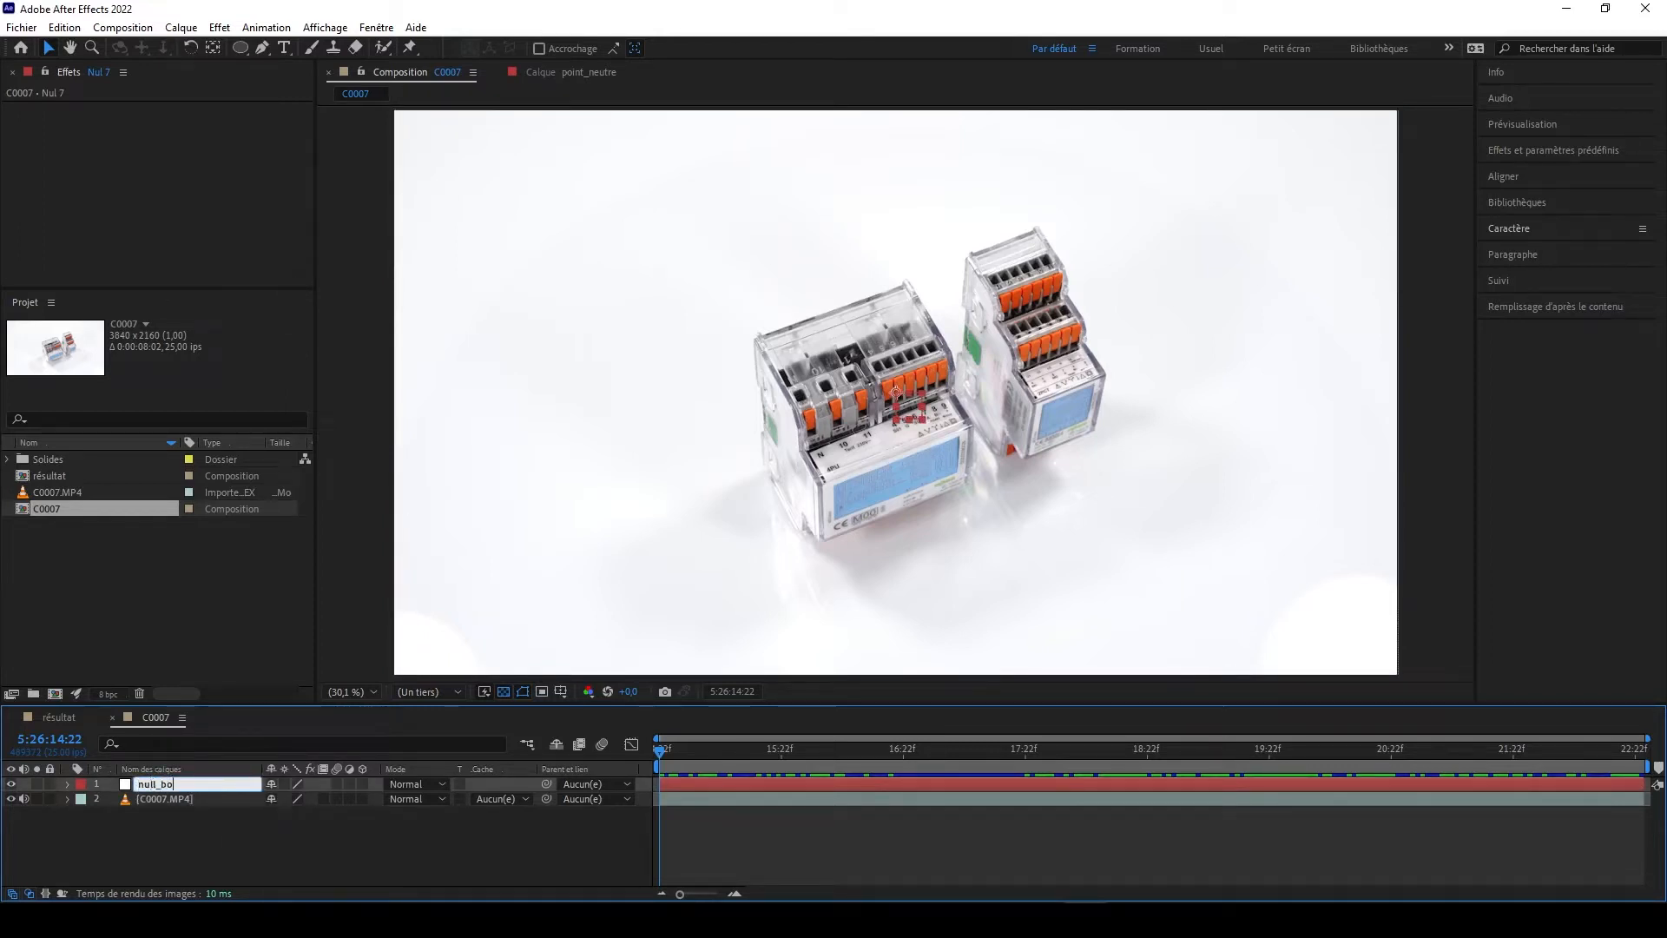
pyautogui.write('rne_neutre')
pyautogui.press('Return')
# - Position the null_borne_neutre anchor on the hole of the neutral terminal N of the wide meter
pyautogui.press('/')
pyautogui.press('.')
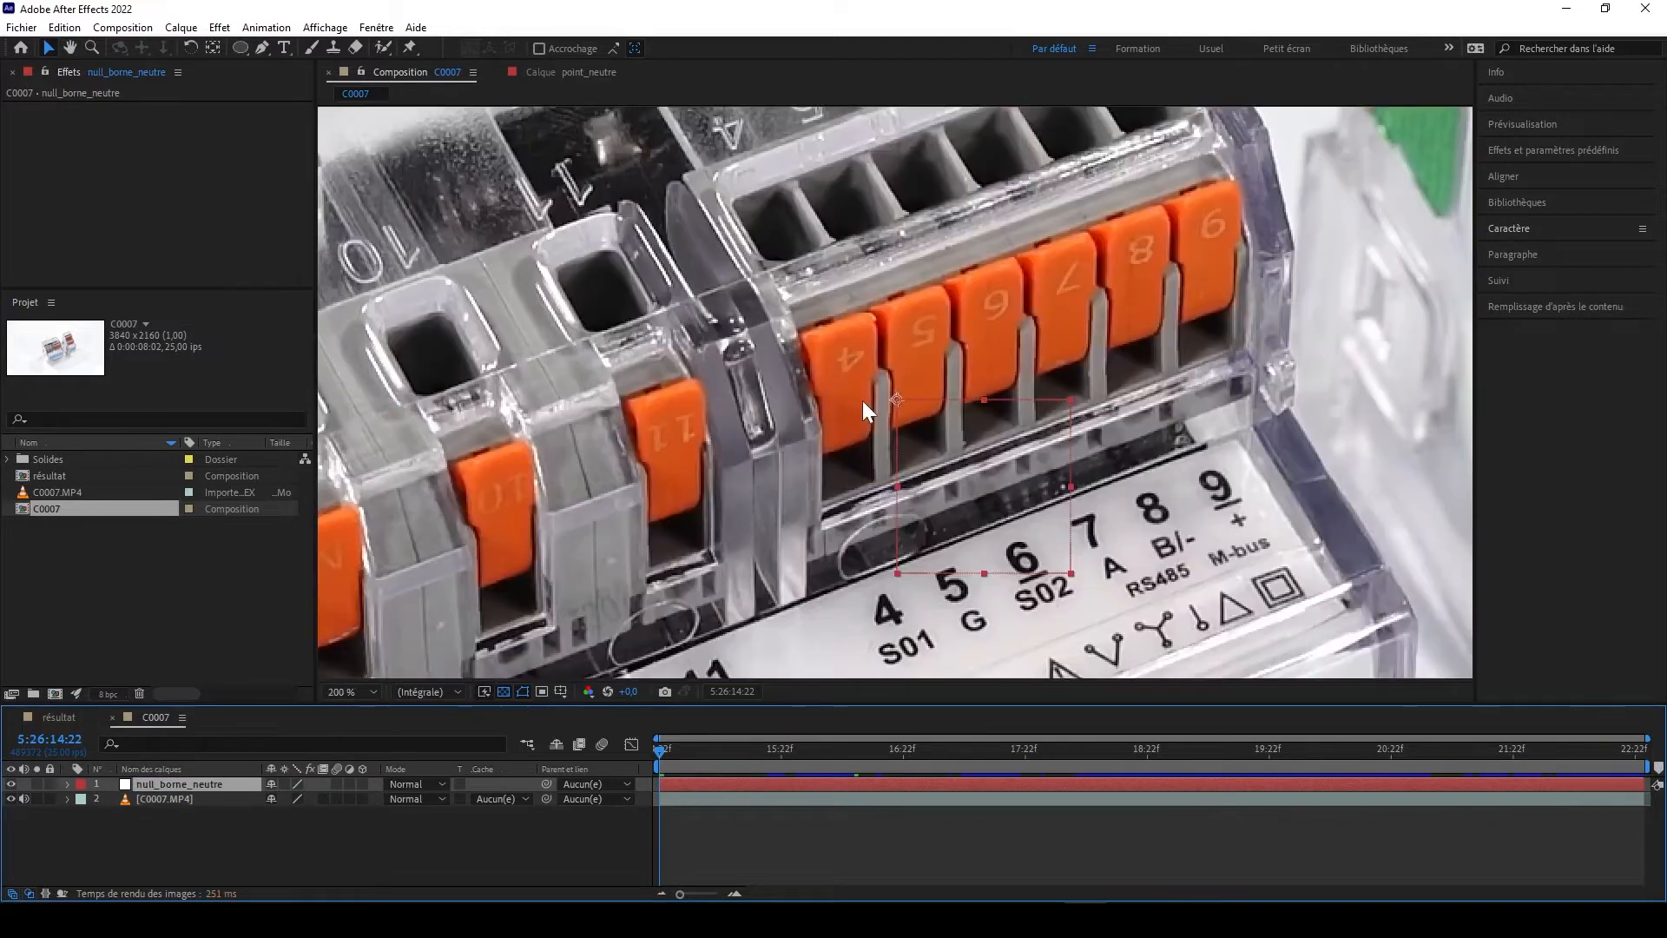
pyautogui.press('h')
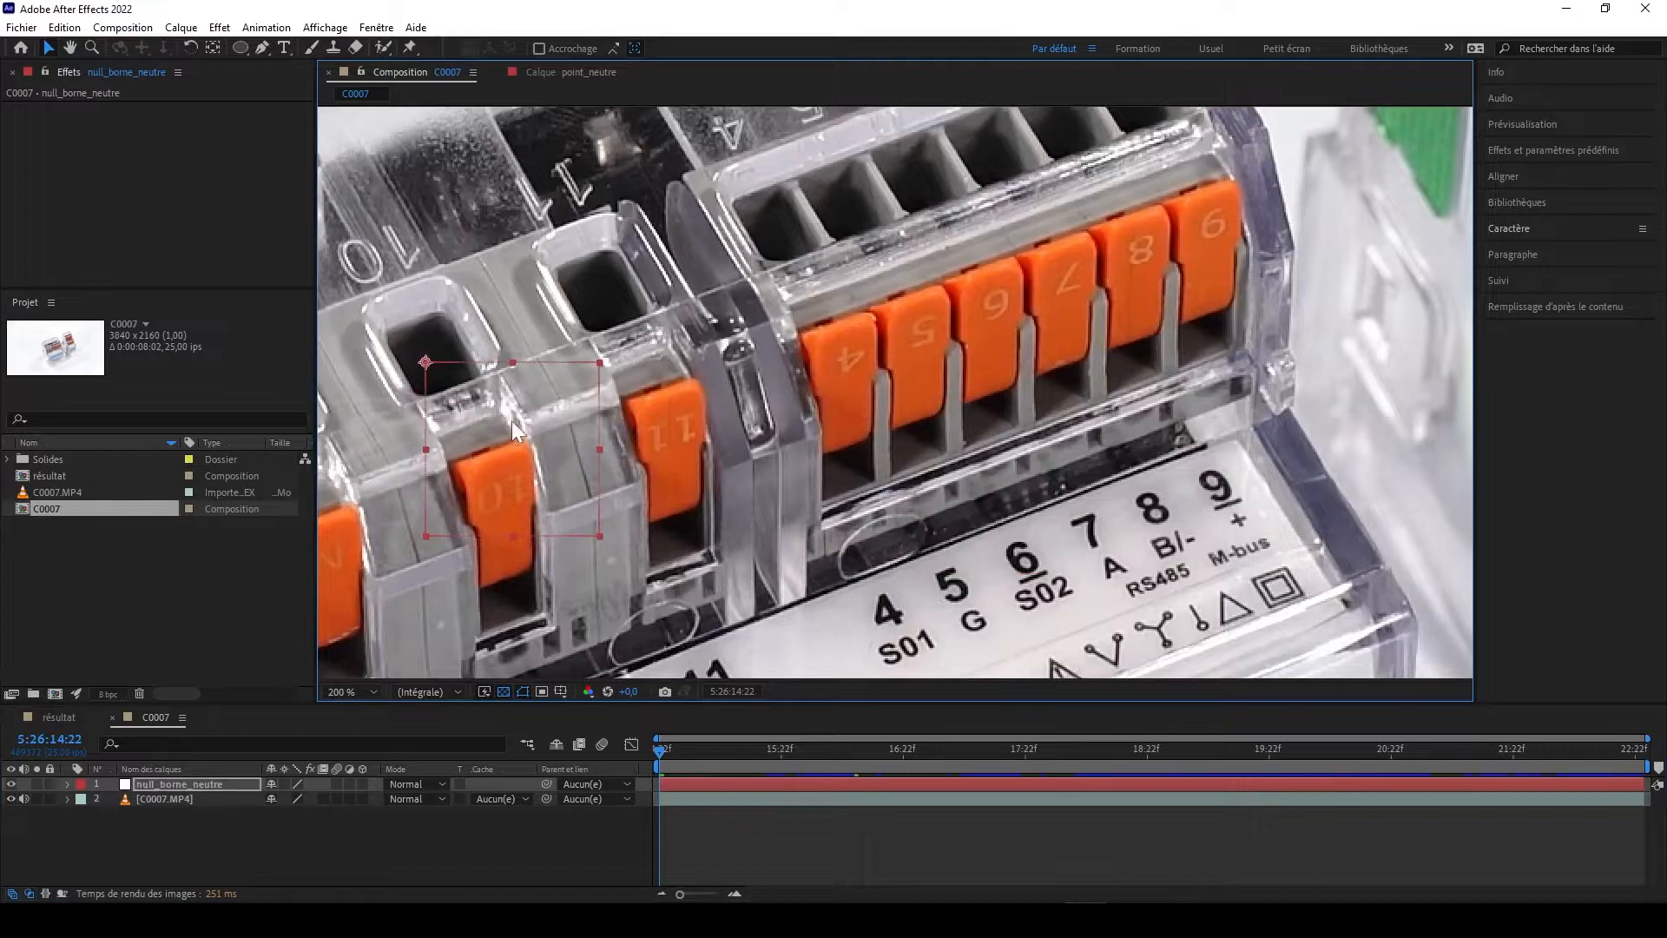
pyautogui.moveTo(512, 420); pyautogui.dragTo(702, 471)
pyautogui.press('v')
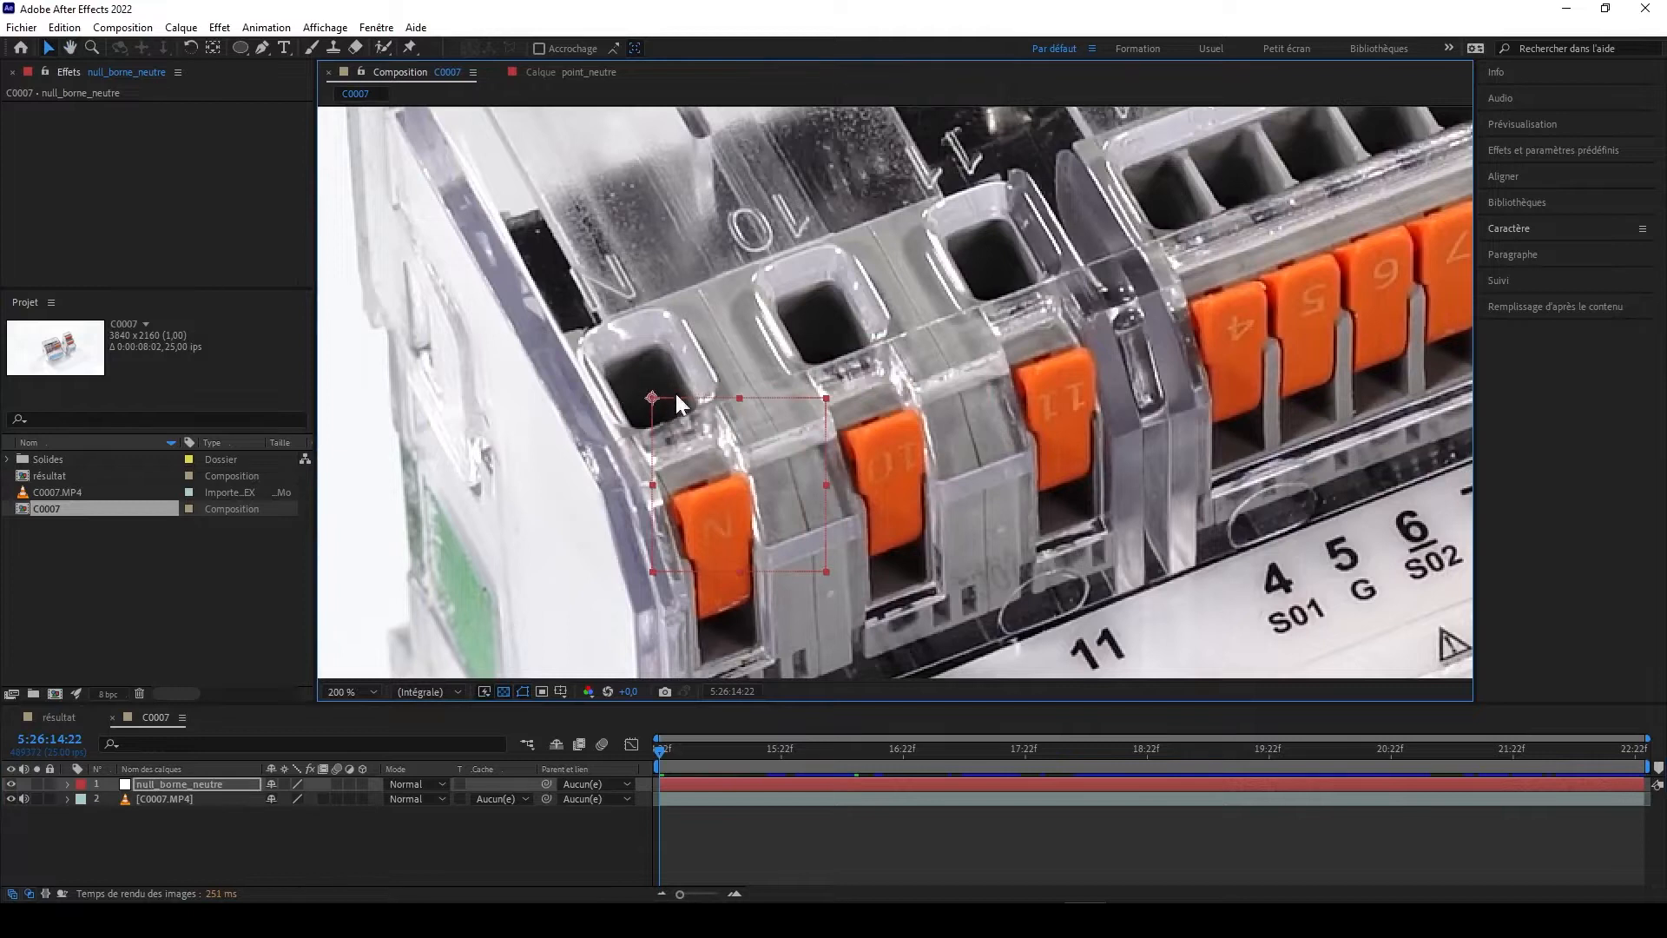
pyautogui.moveTo(728, 477)
pyautogui.mouseDown()
pyautogui.moveTo(708, 467)
pyautogui.moveTo(741, 479)
pyautogui.mouseUp()
# - Add the text "Borne neutre" and place it in the empty white area above and left of the wide meter
pyautogui.scroll(-4, 842, 408)
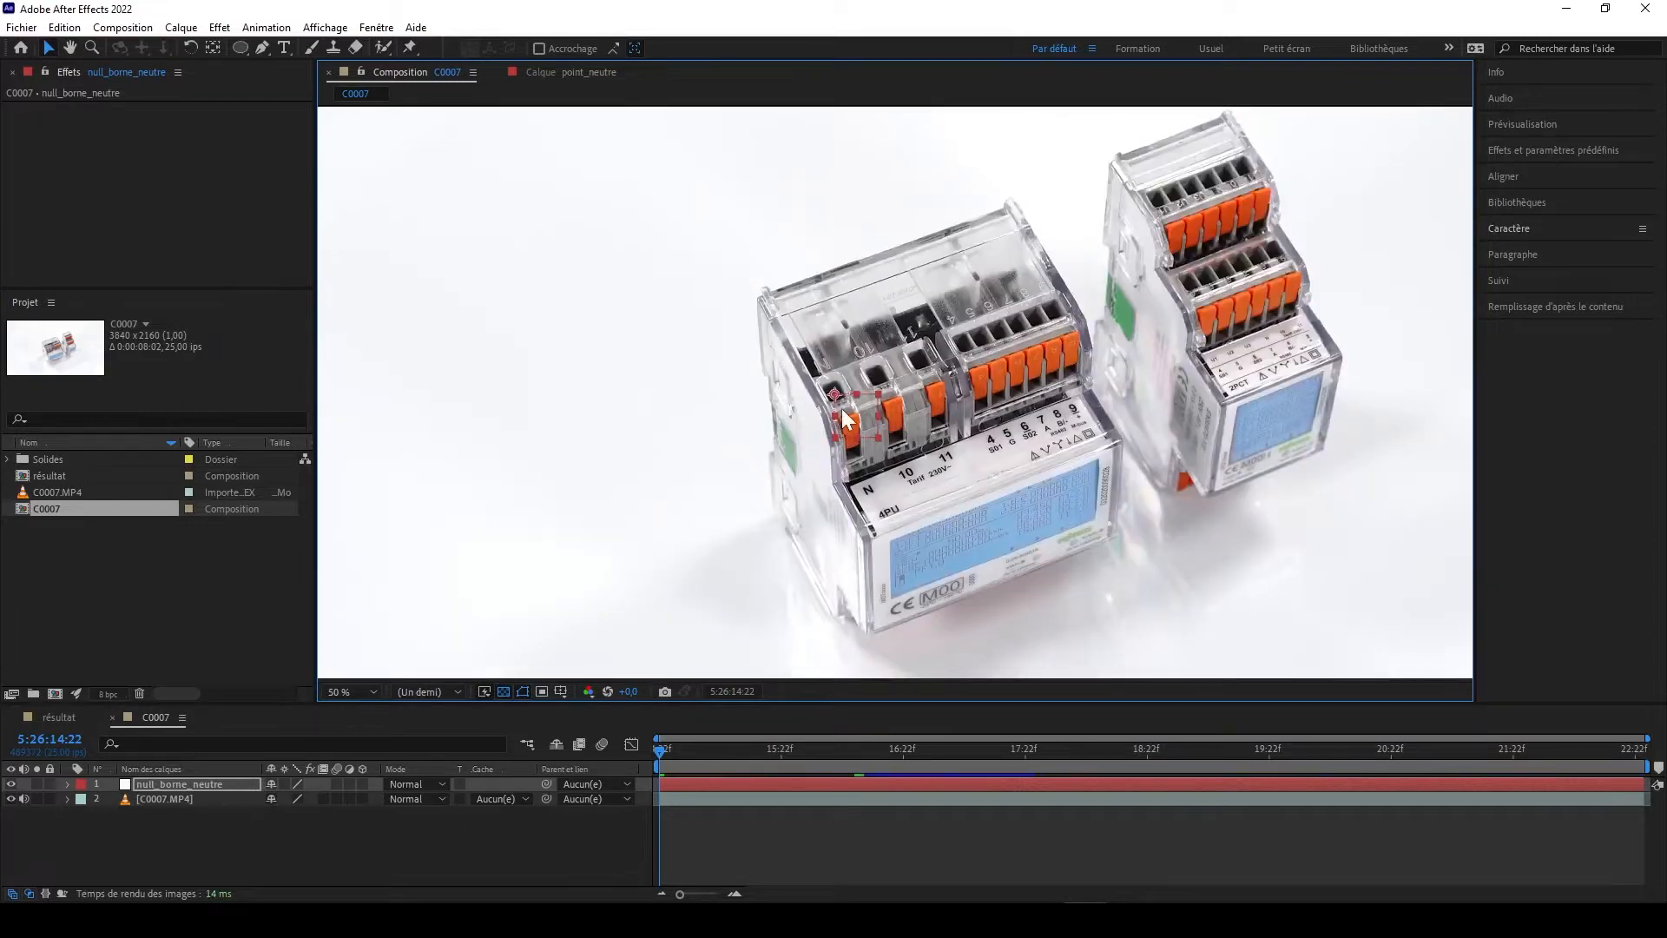
pyautogui.moveTo(636, 328); pyautogui.dragTo(685, 363)
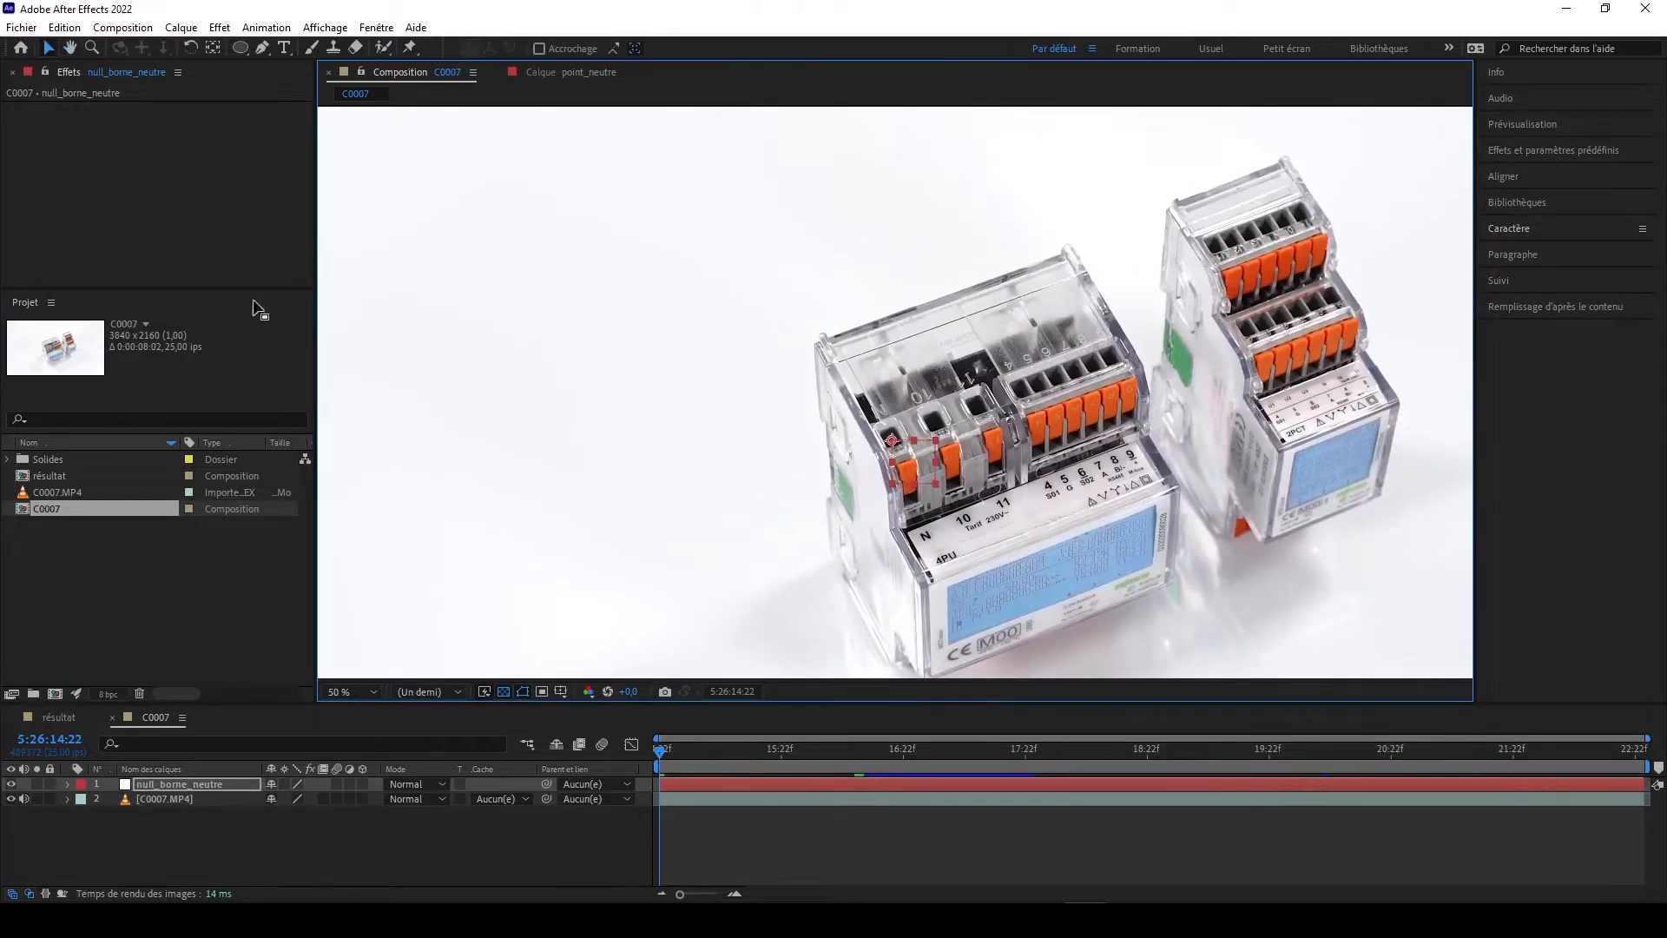
pyautogui.click(282, 51)
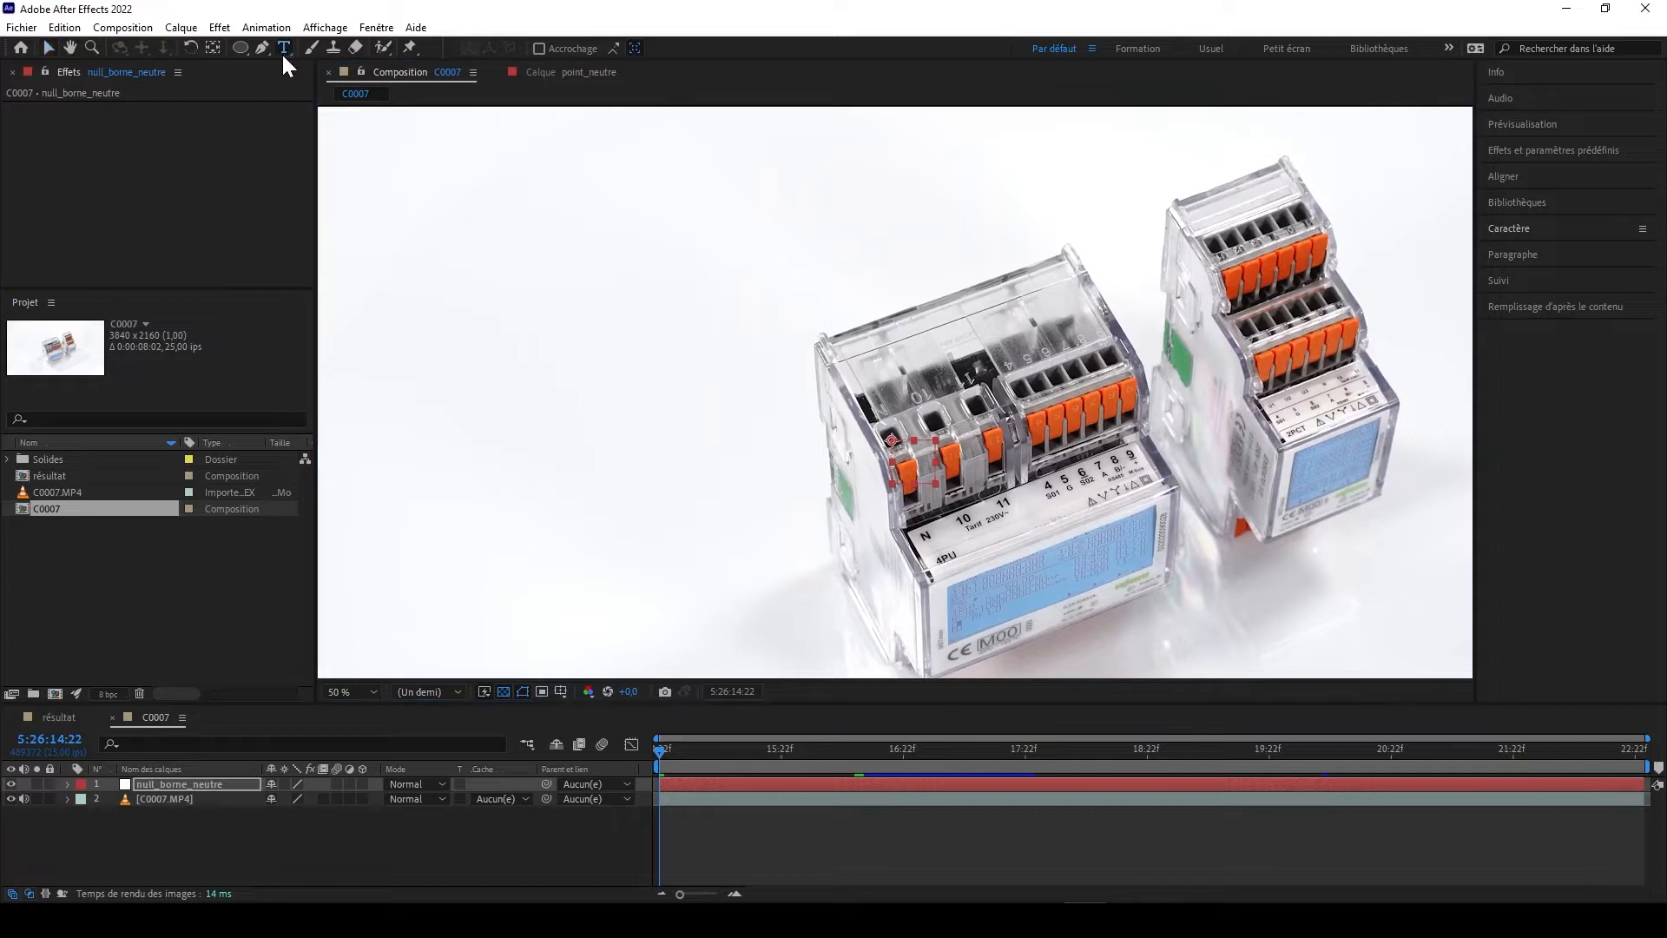
pyautogui.click(399, 296)
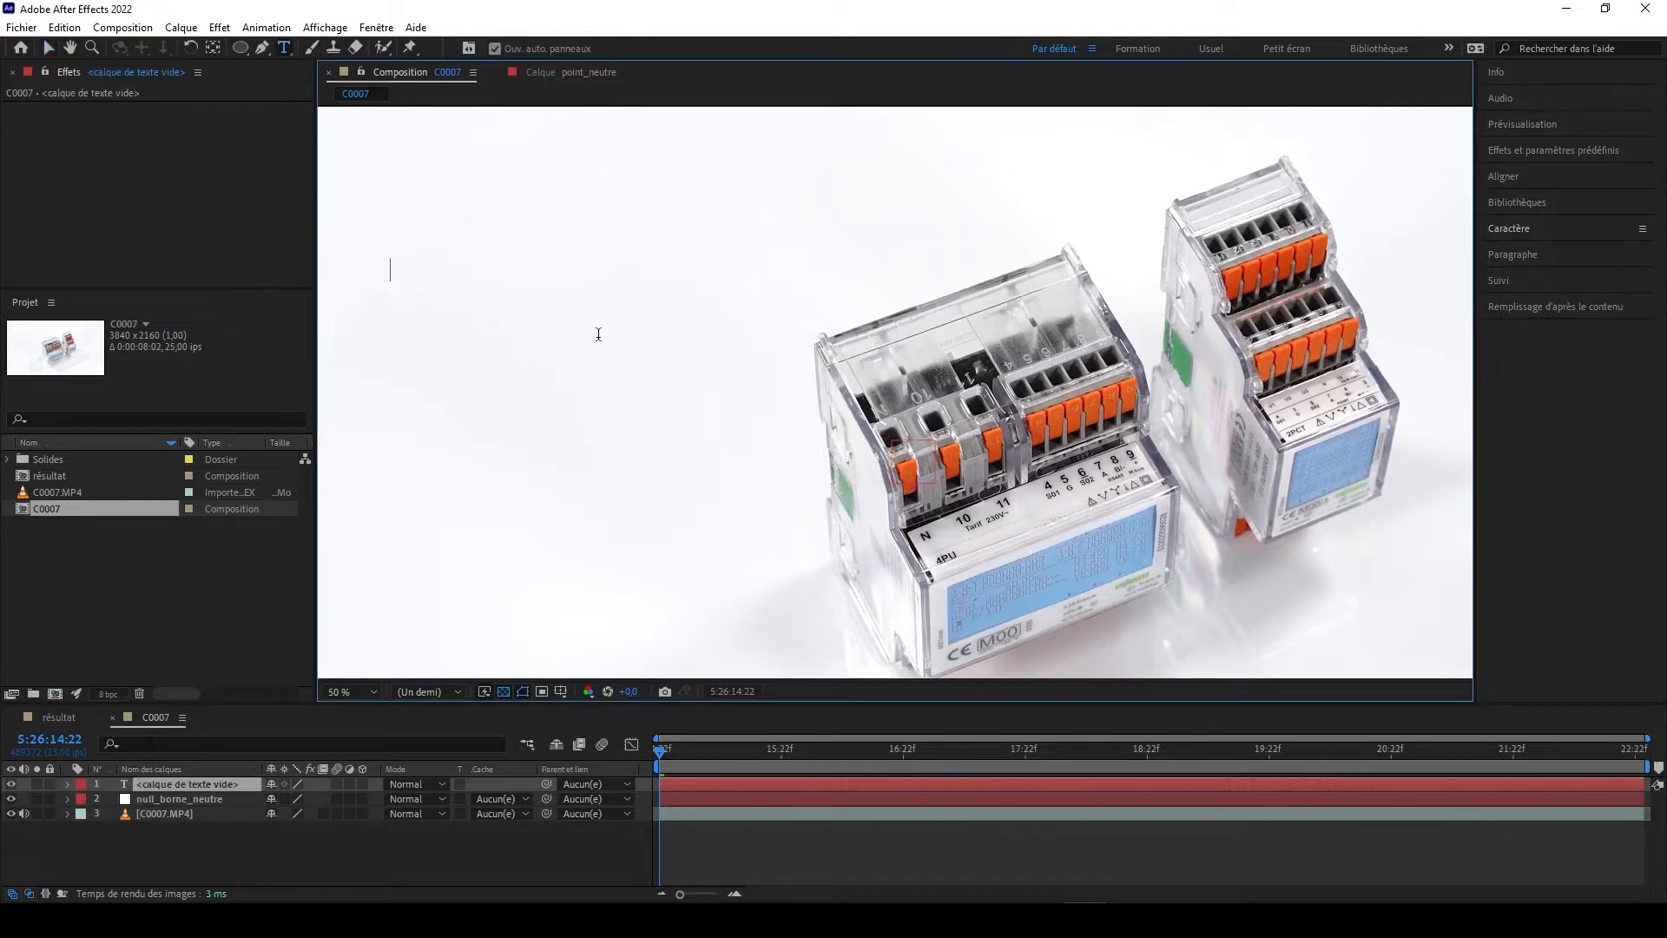
pyautogui.write('Borne neut')
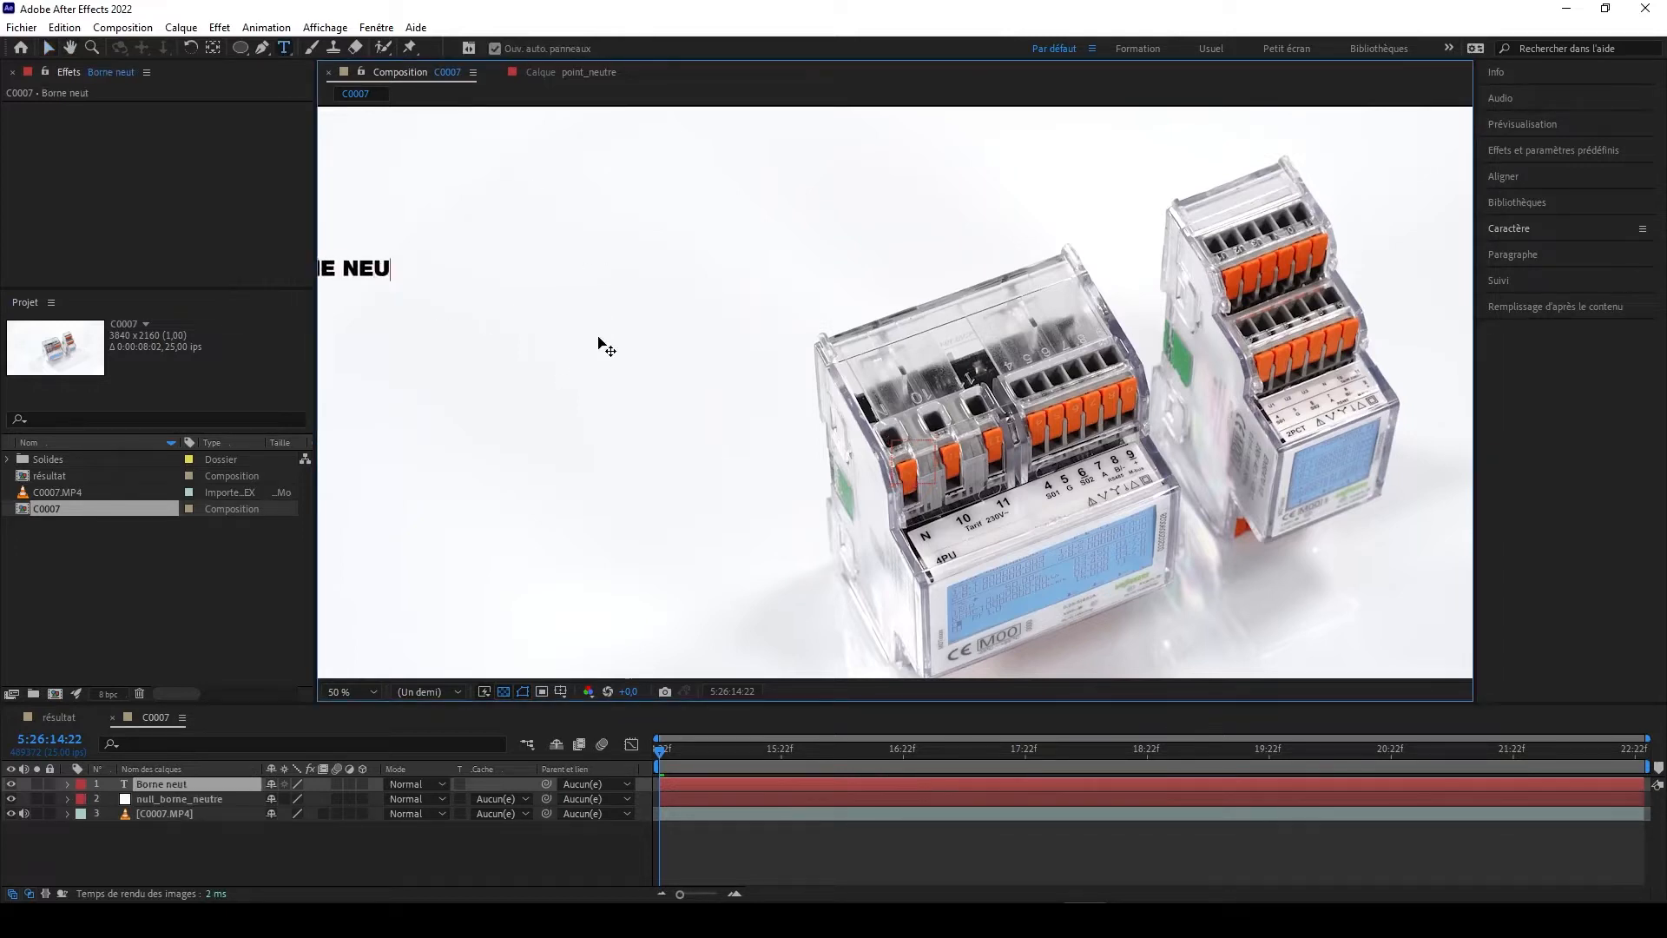
pyautogui.write('re')
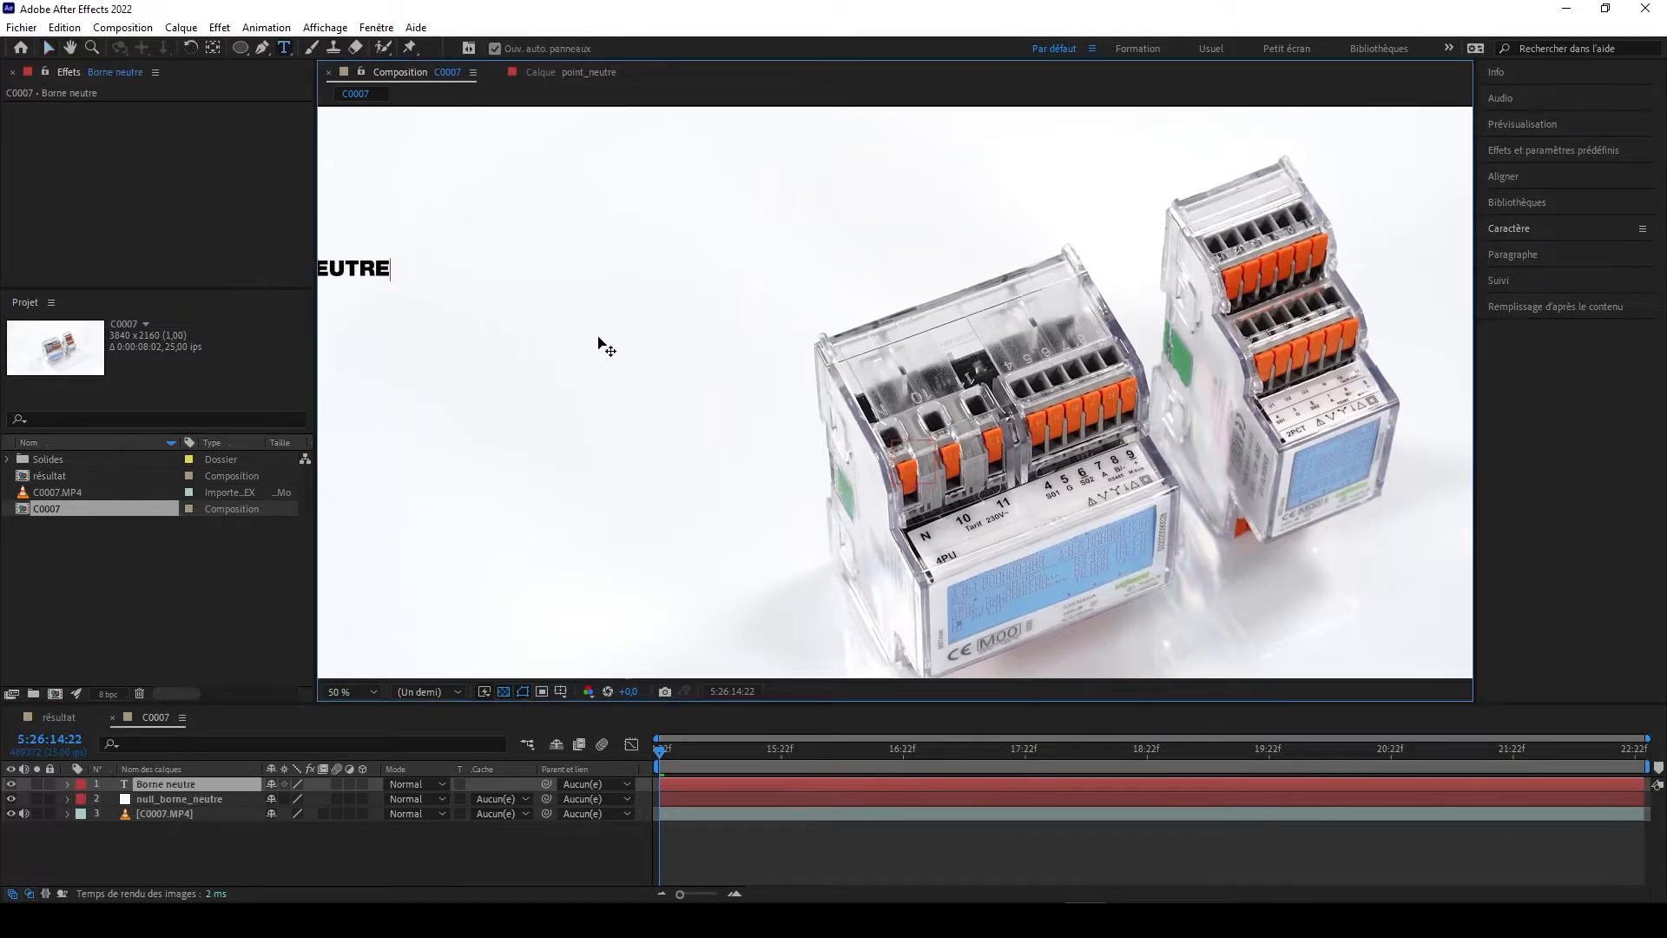
pyautogui.click(45, 49)
pyautogui.moveTo(389, 294); pyautogui.dragTo(570, 298)
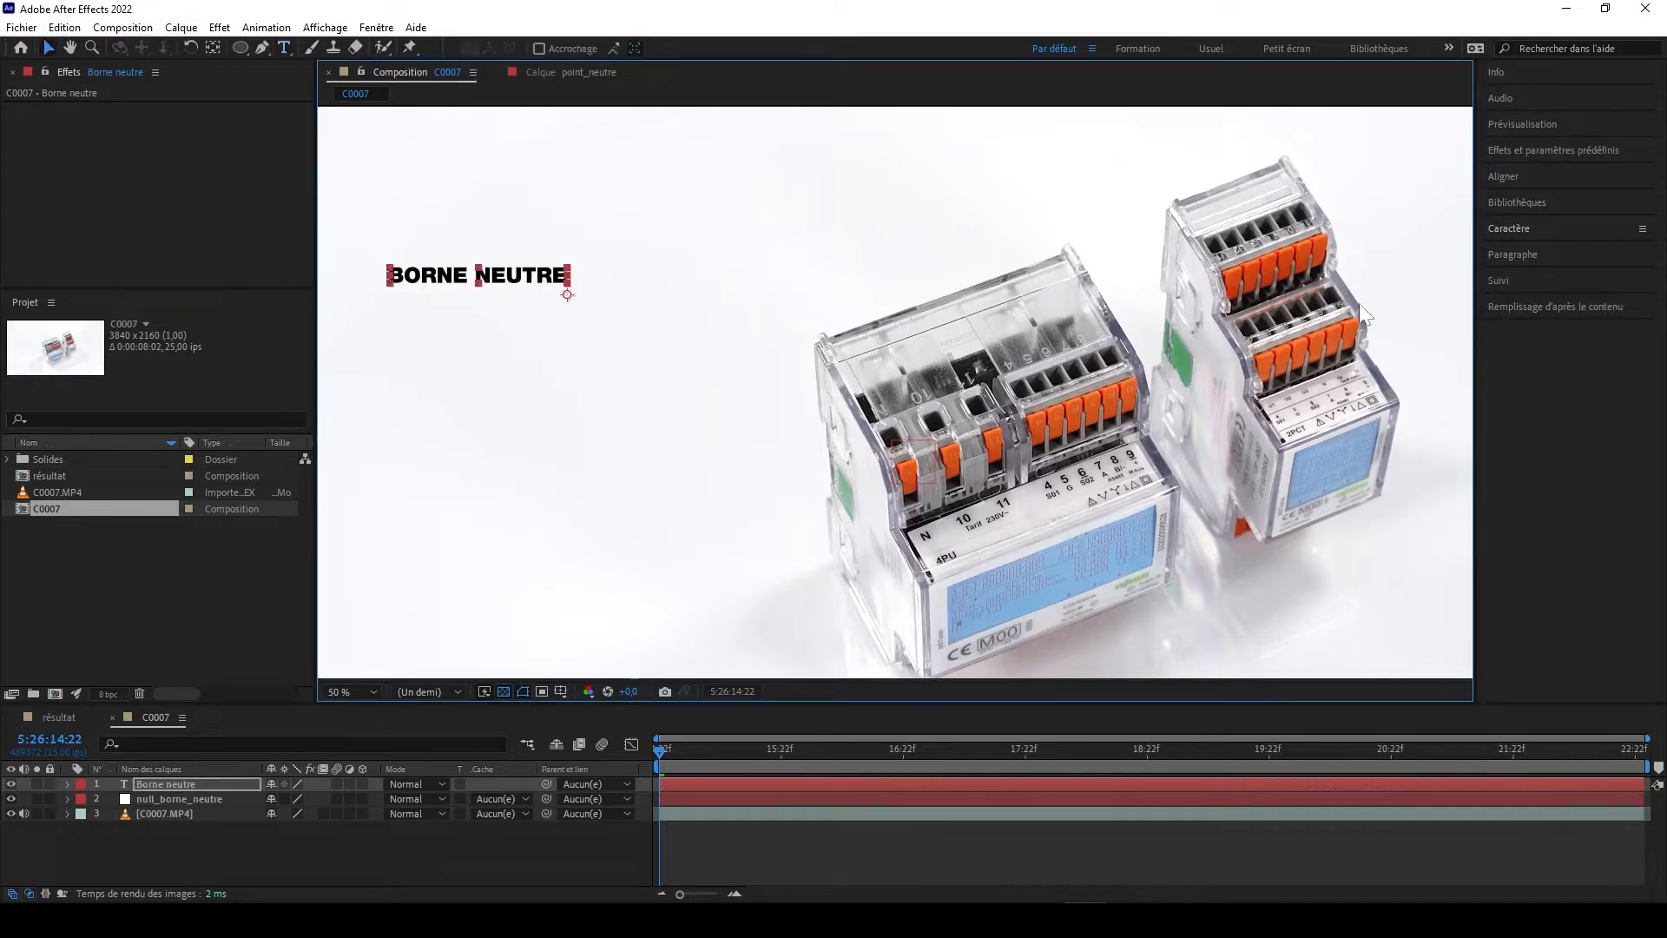
# - Try left alignment on the Borne neutre text, restore right alignment, and shift the text slightly farther from the meter
pyautogui.click(1527, 229)
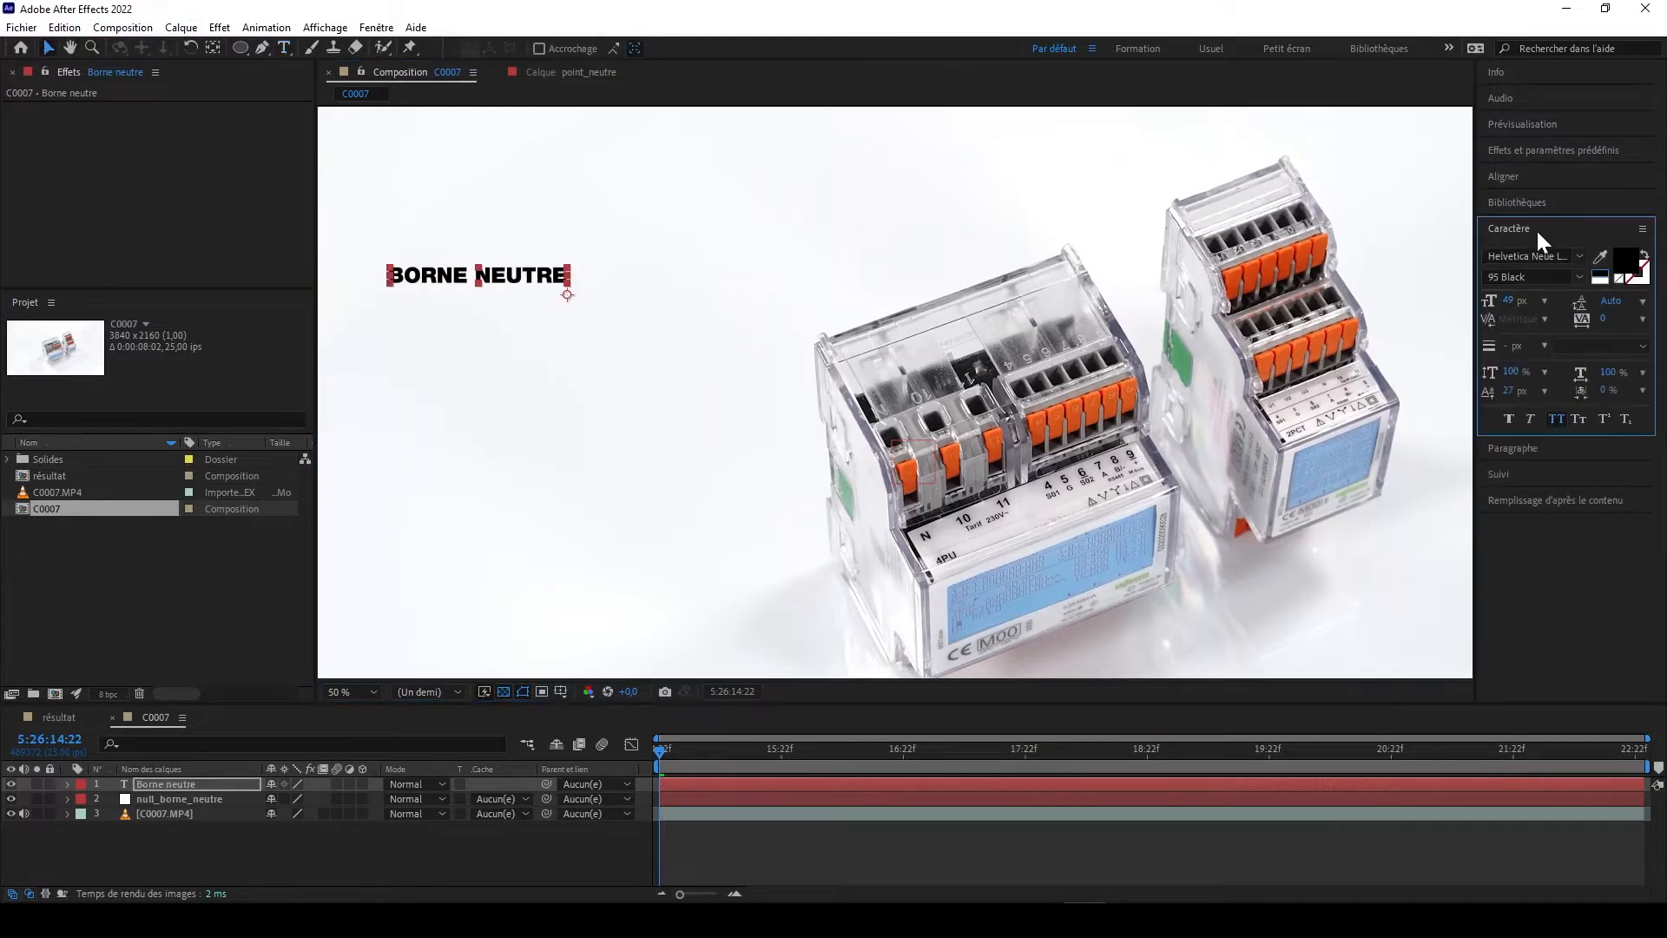
pyautogui.click(1531, 225)
pyautogui.click(1534, 253)
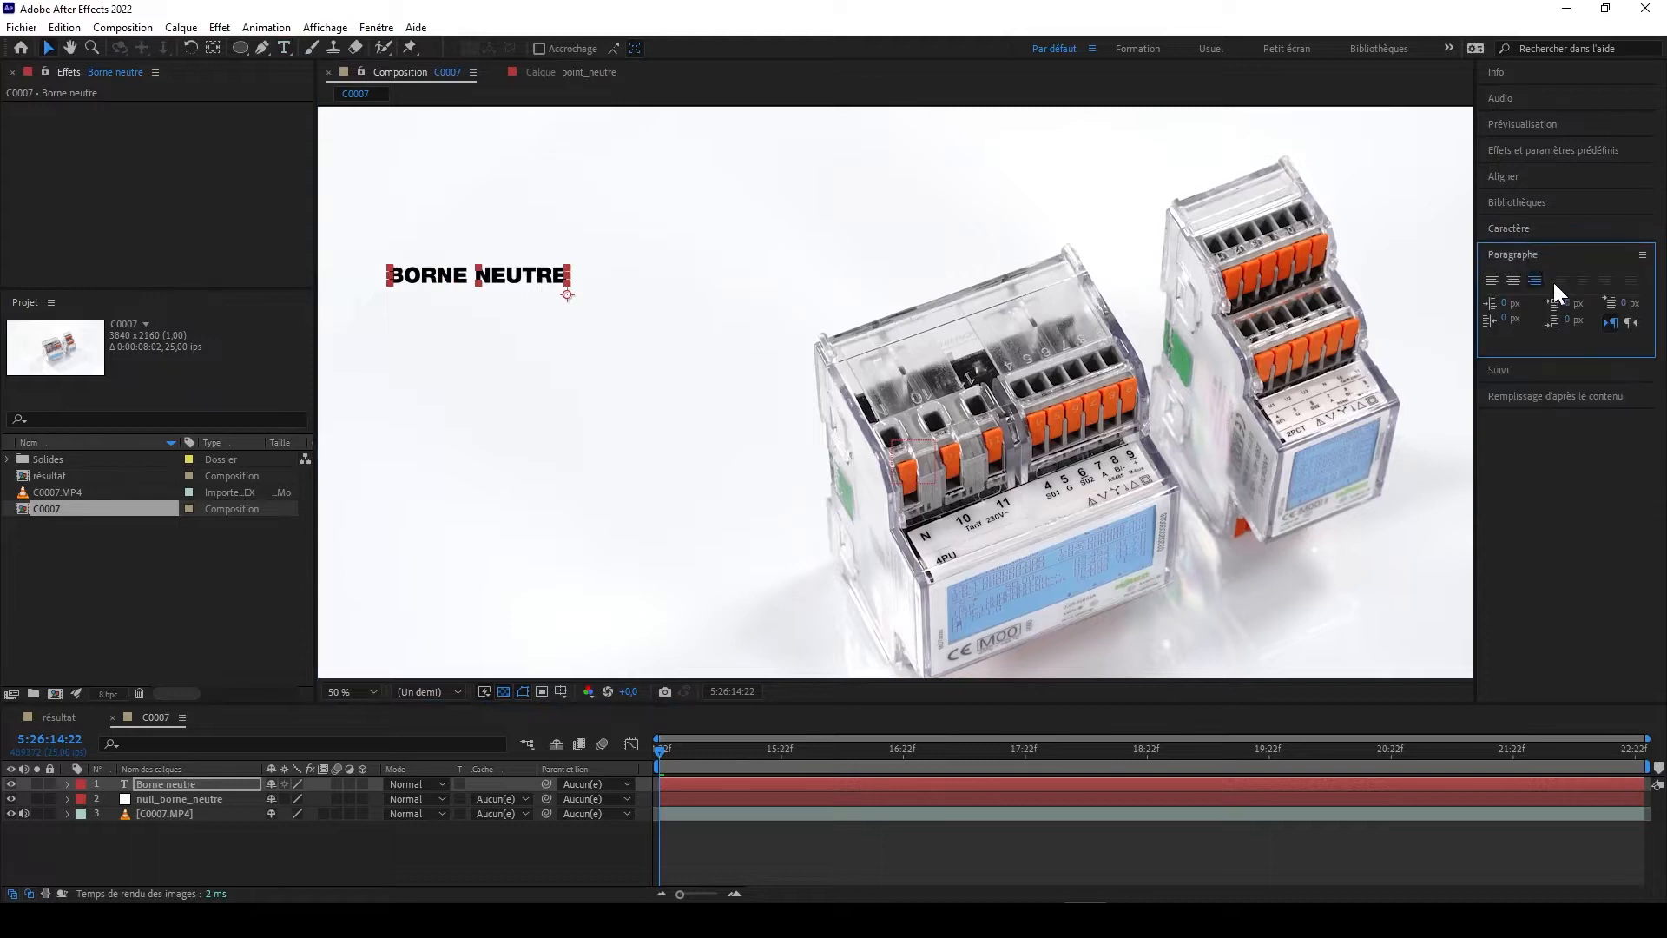
pyautogui.click(1492, 280)
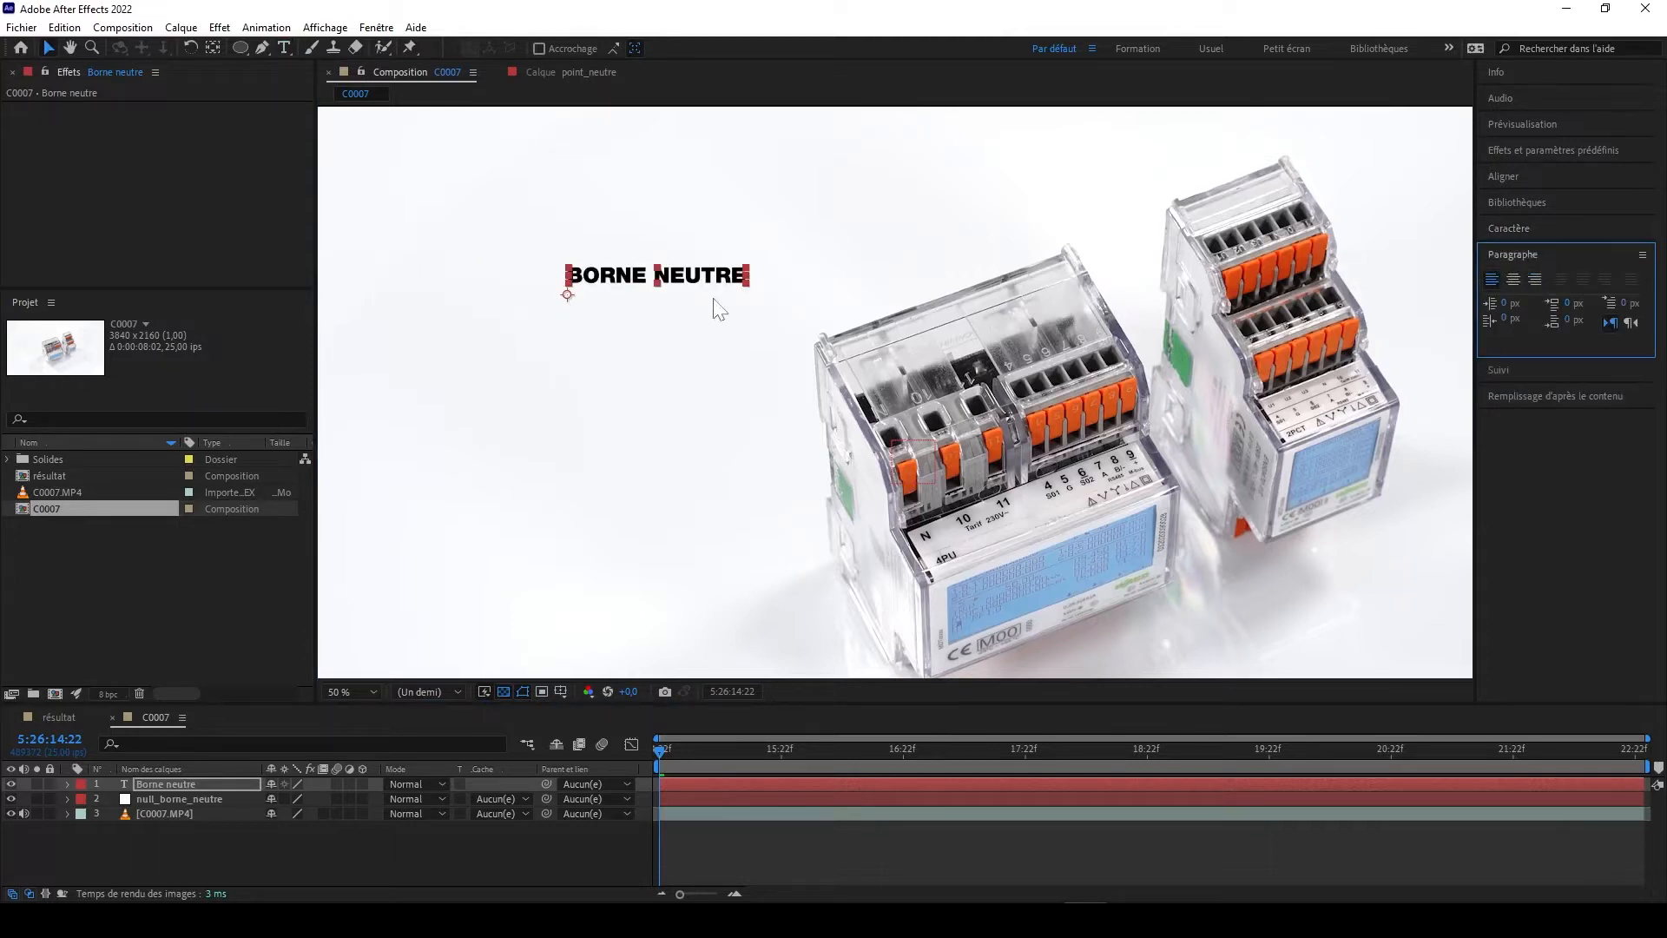
pyautogui.click(1537, 279)
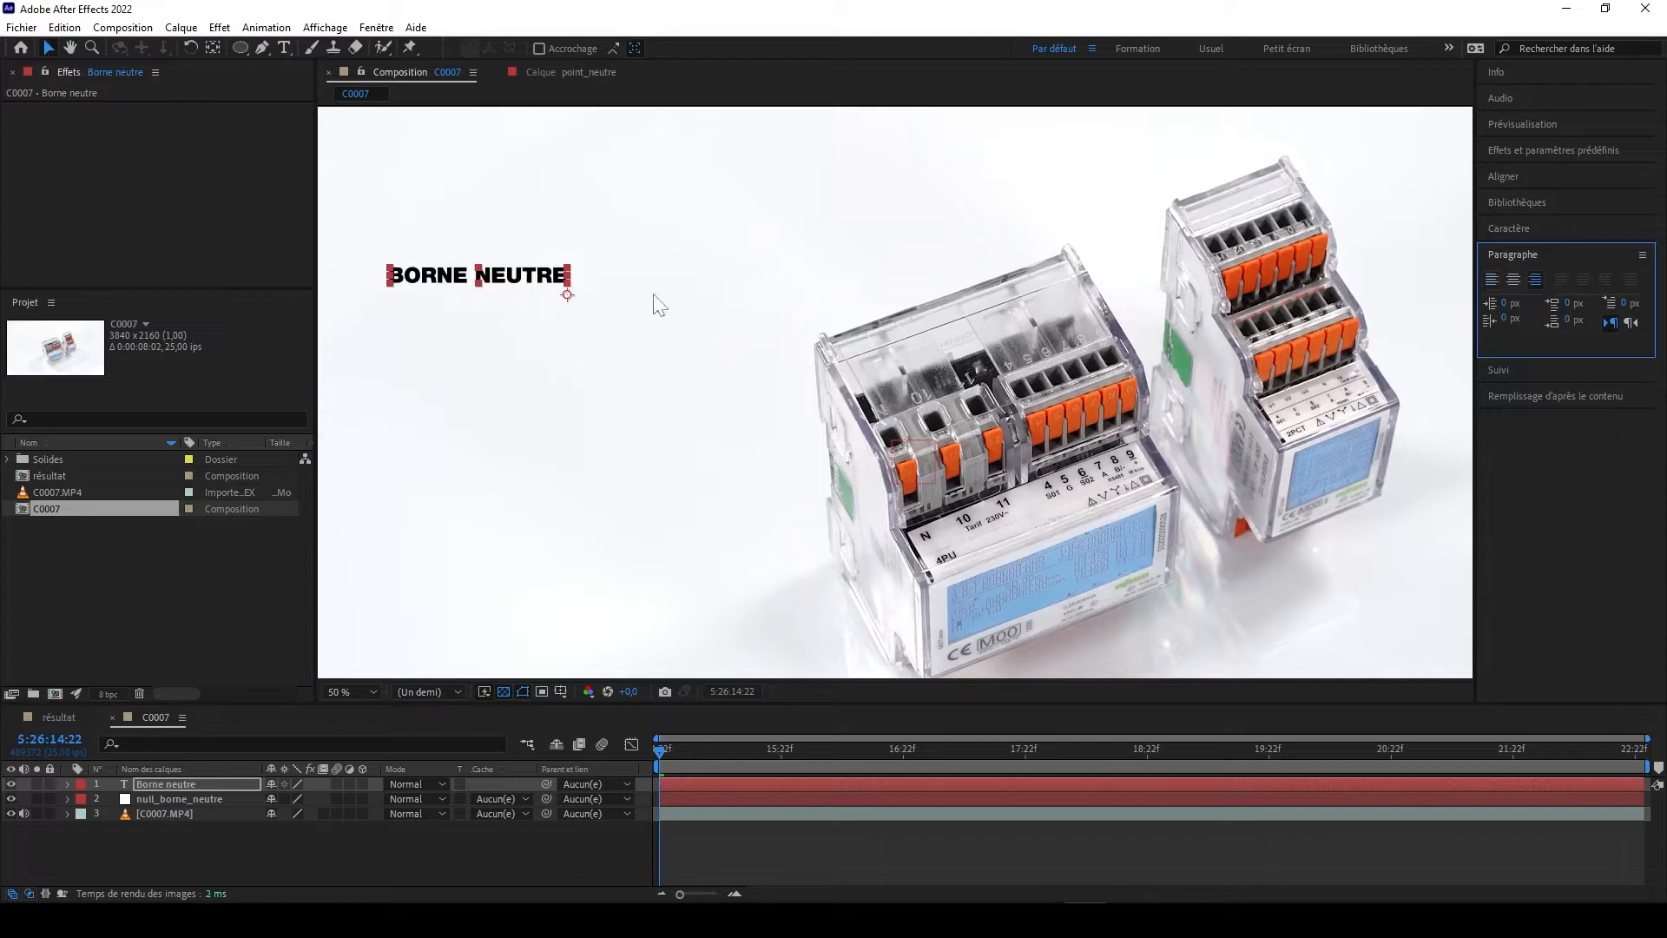
pyautogui.moveTo(561, 275); pyautogui.dragTo(513, 287)
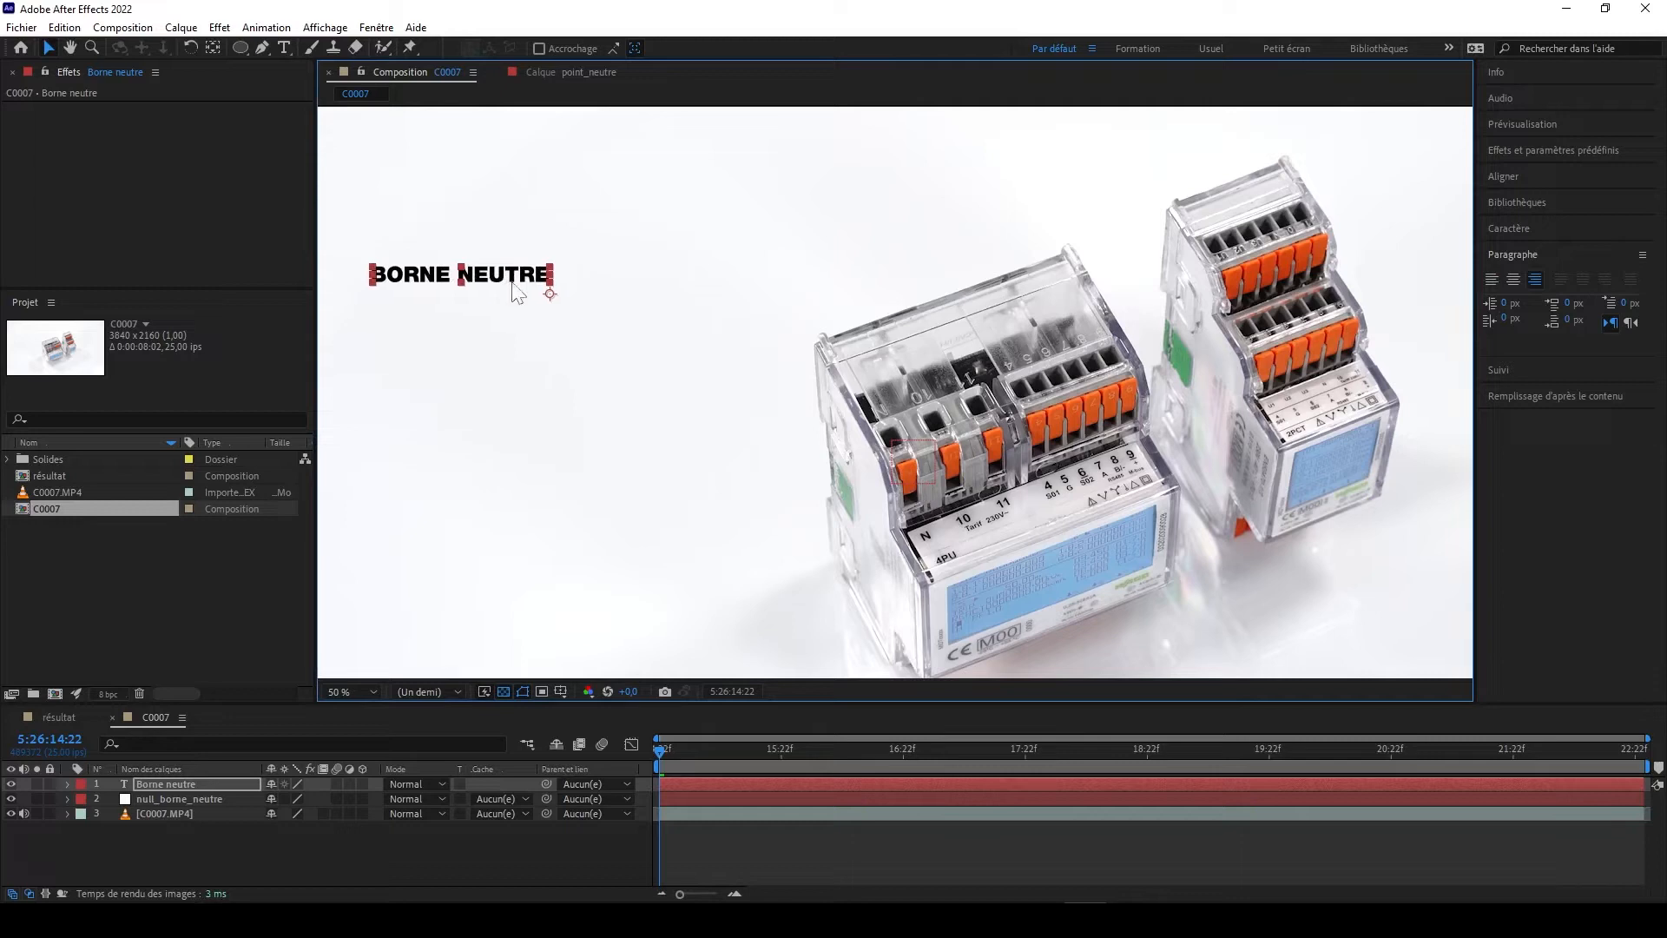
# - Add a second null object to the C0007 composition and rename it null_texte
pyautogui.click(209, 847)
pyautogui.rightClick(224, 848)
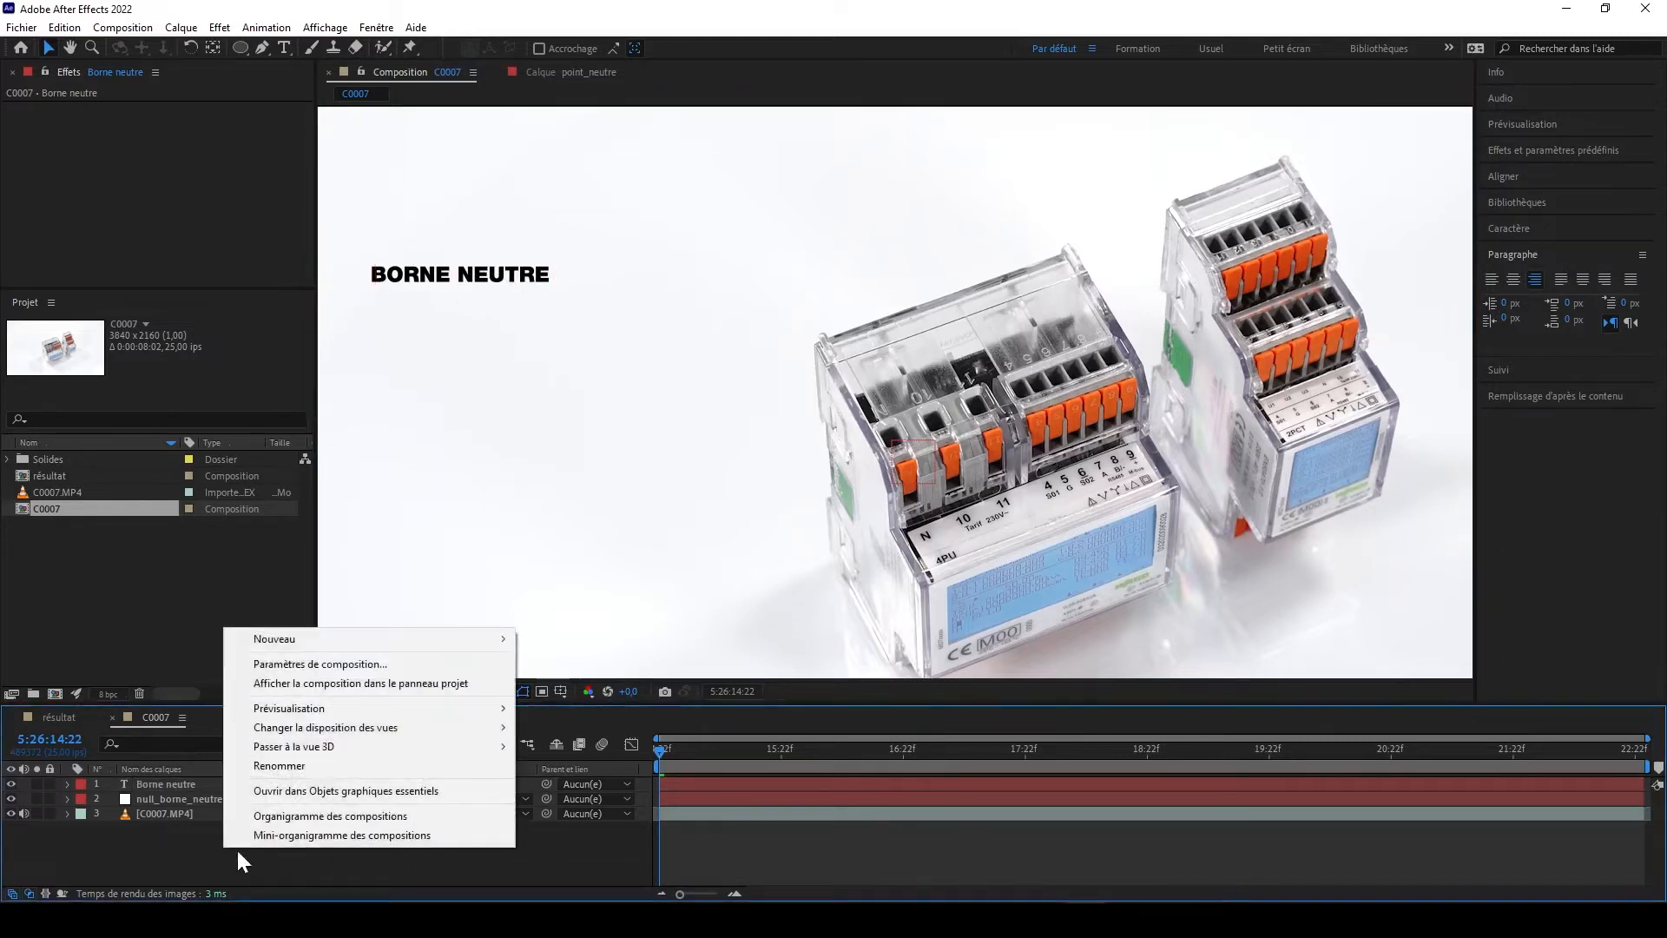
pyautogui.moveTo(350, 638)
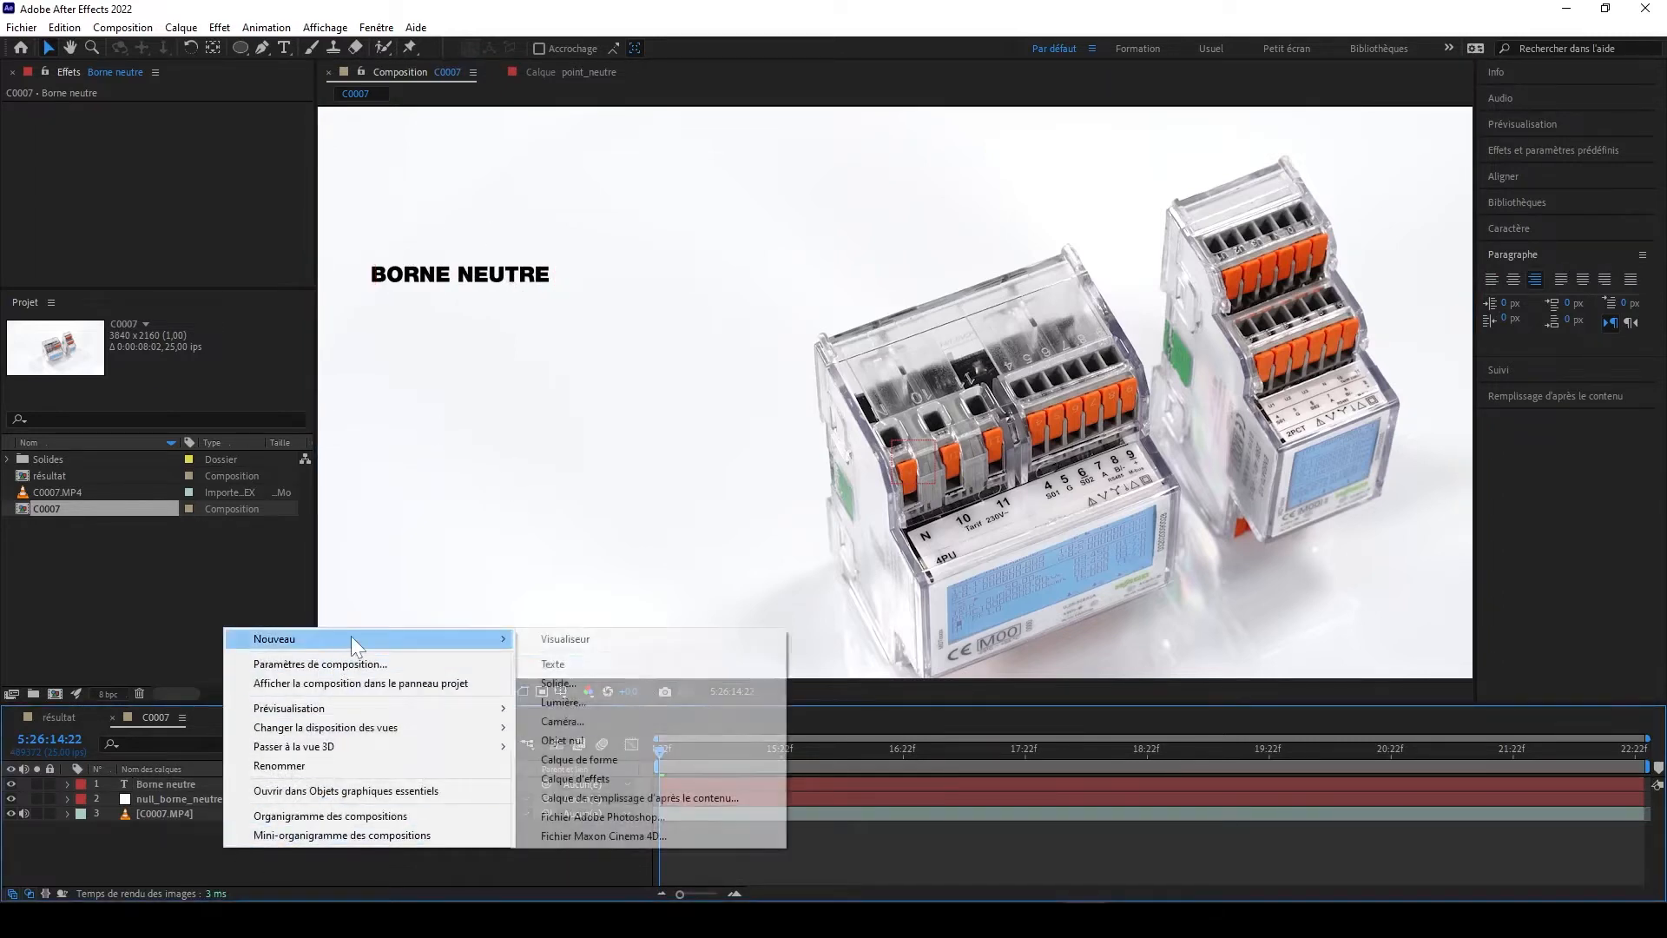
pyautogui.click(618, 740)
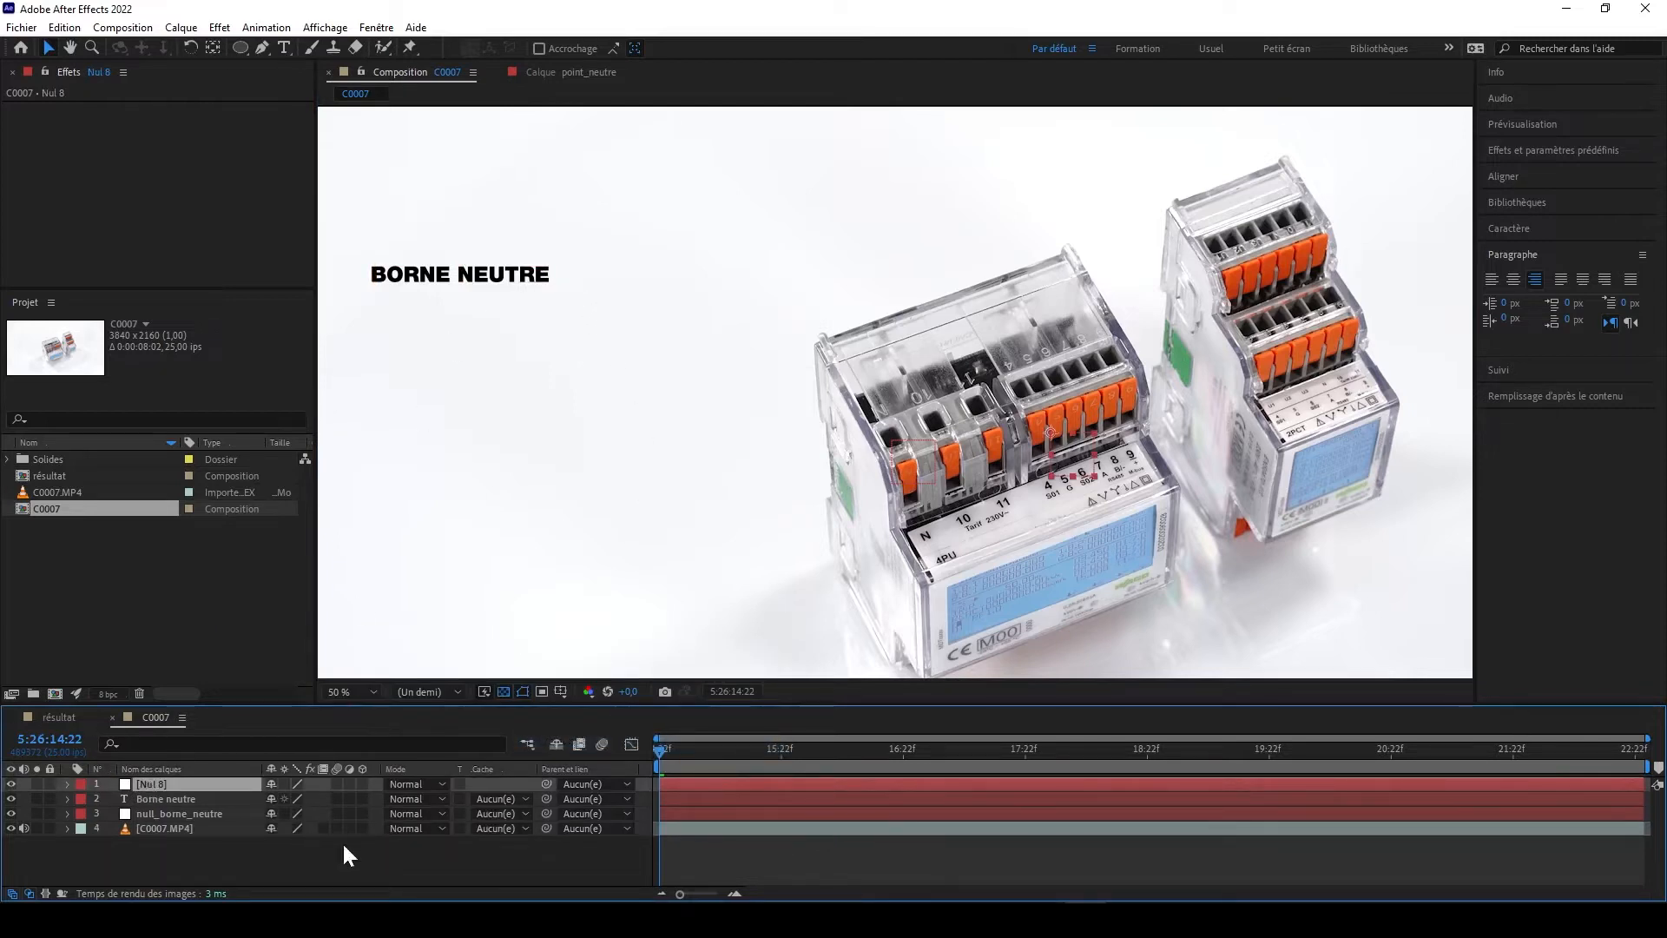
pyautogui.press('Return')
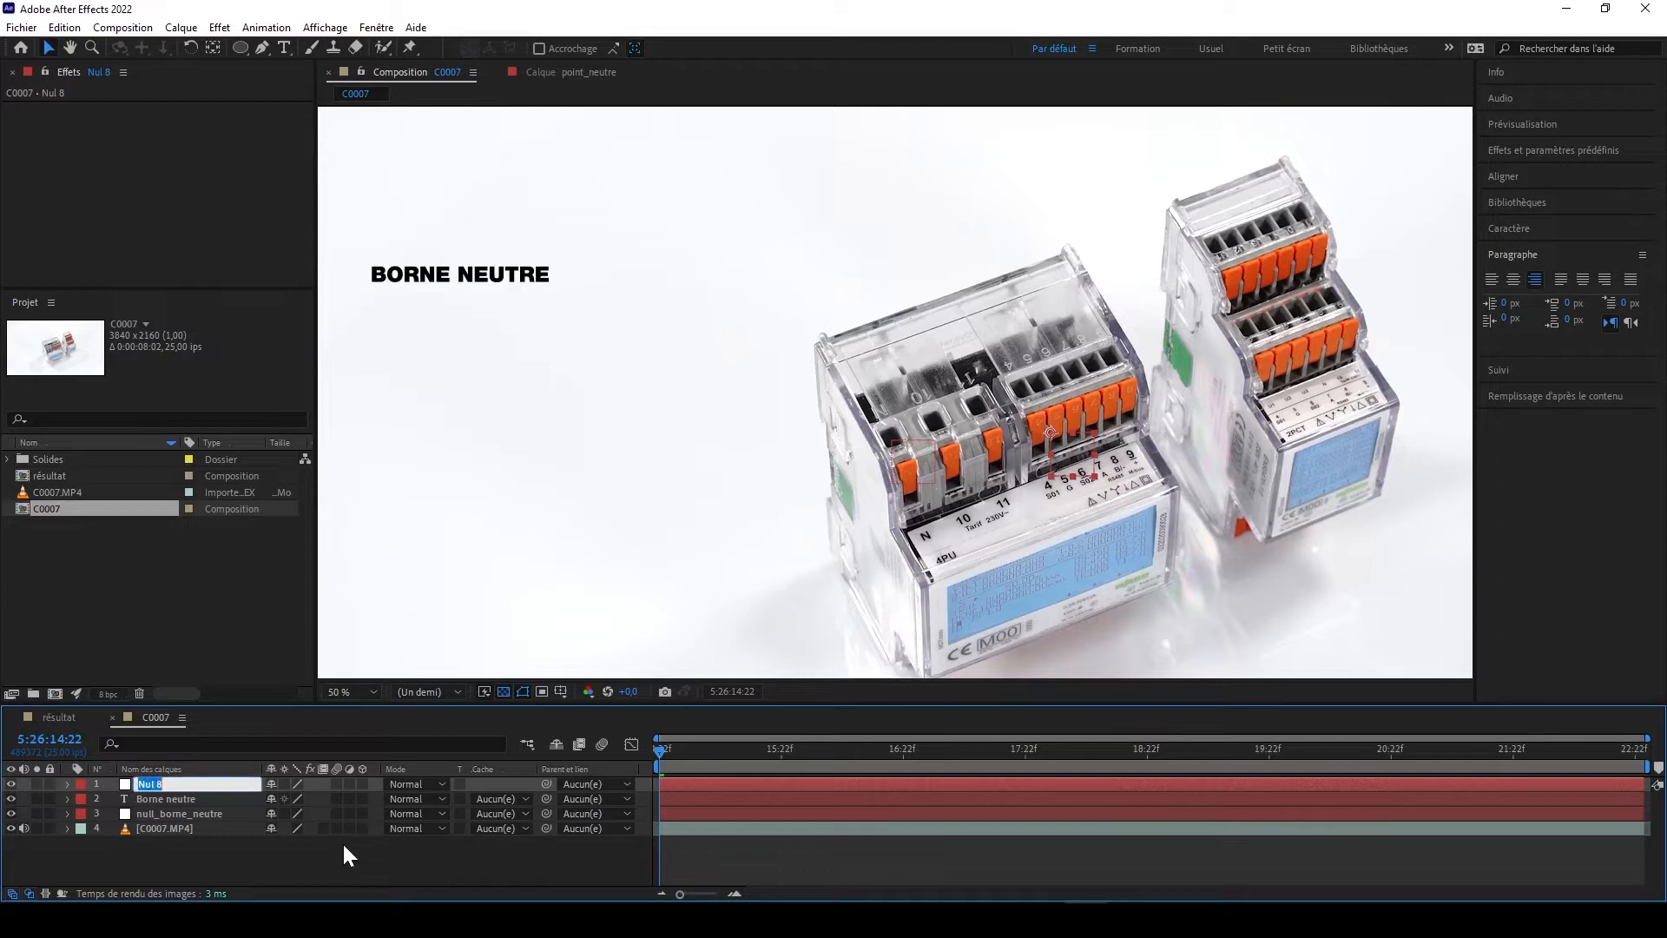
pyautogui.write('null_texte')
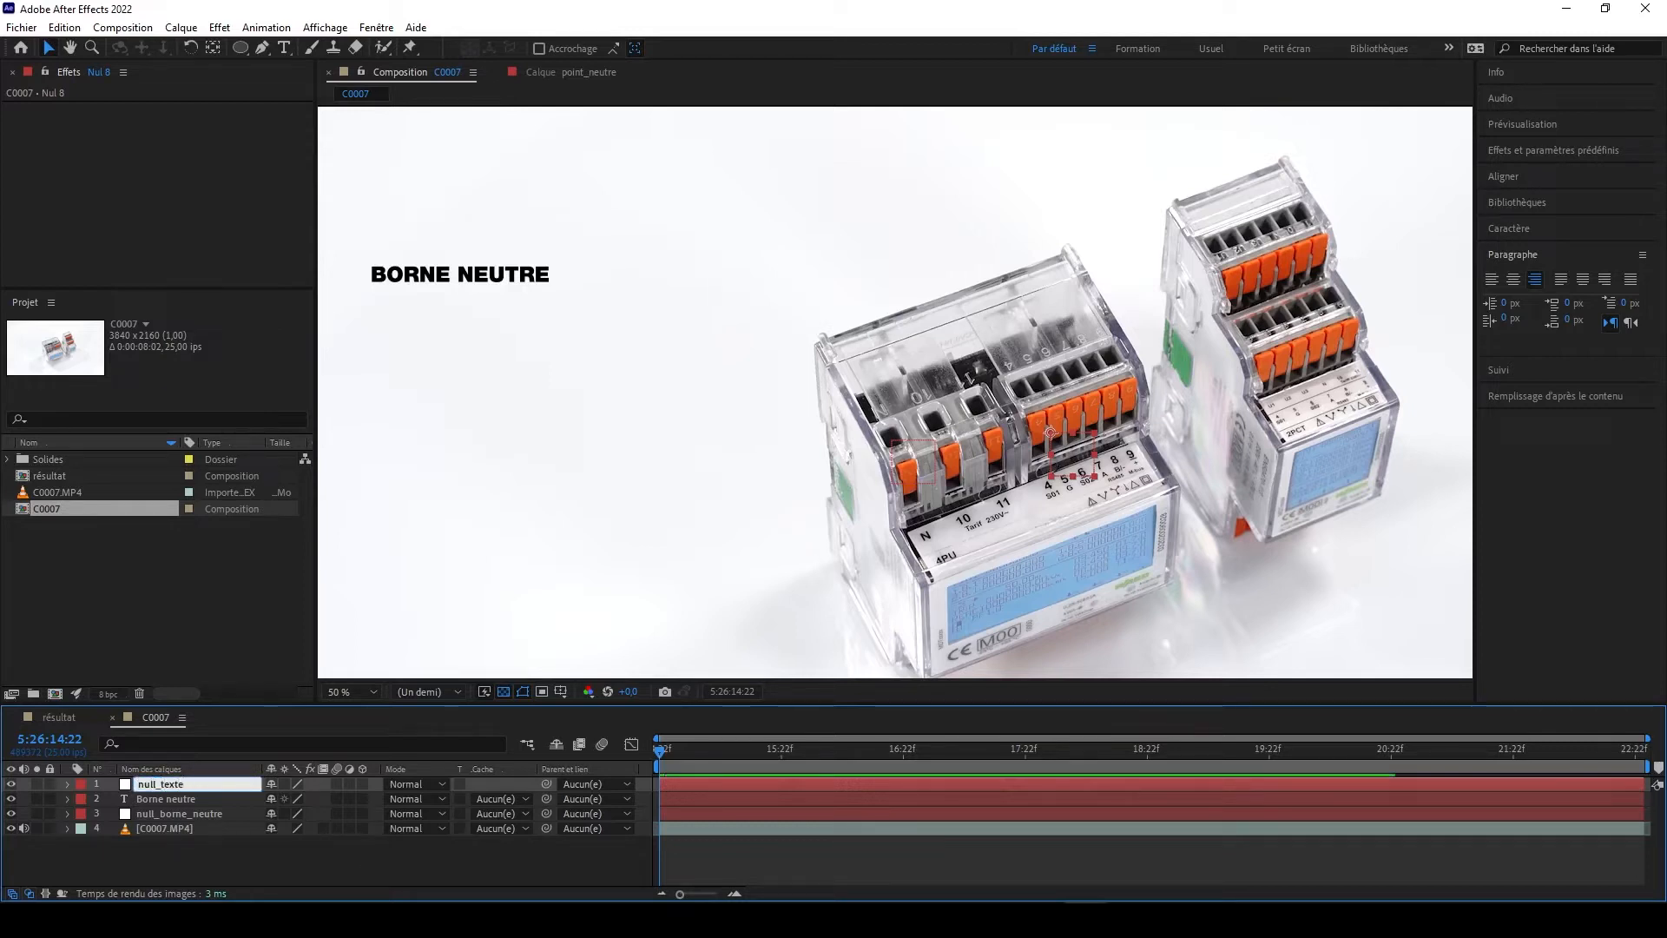
pyautogui.press('Return')
# - Position the null_texte anchor just after the final E of the Borne neutre text, at about mid-letter height
pyautogui.moveTo(1061, 446)
pyautogui.mouseDown()
pyautogui.moveTo(587, 345)
pyautogui.moveTo(573, 306)
pyautogui.mouseUp()
pyautogui.scroll(1, 547, 295)
pyautogui.scroll(-2, 608, 306)
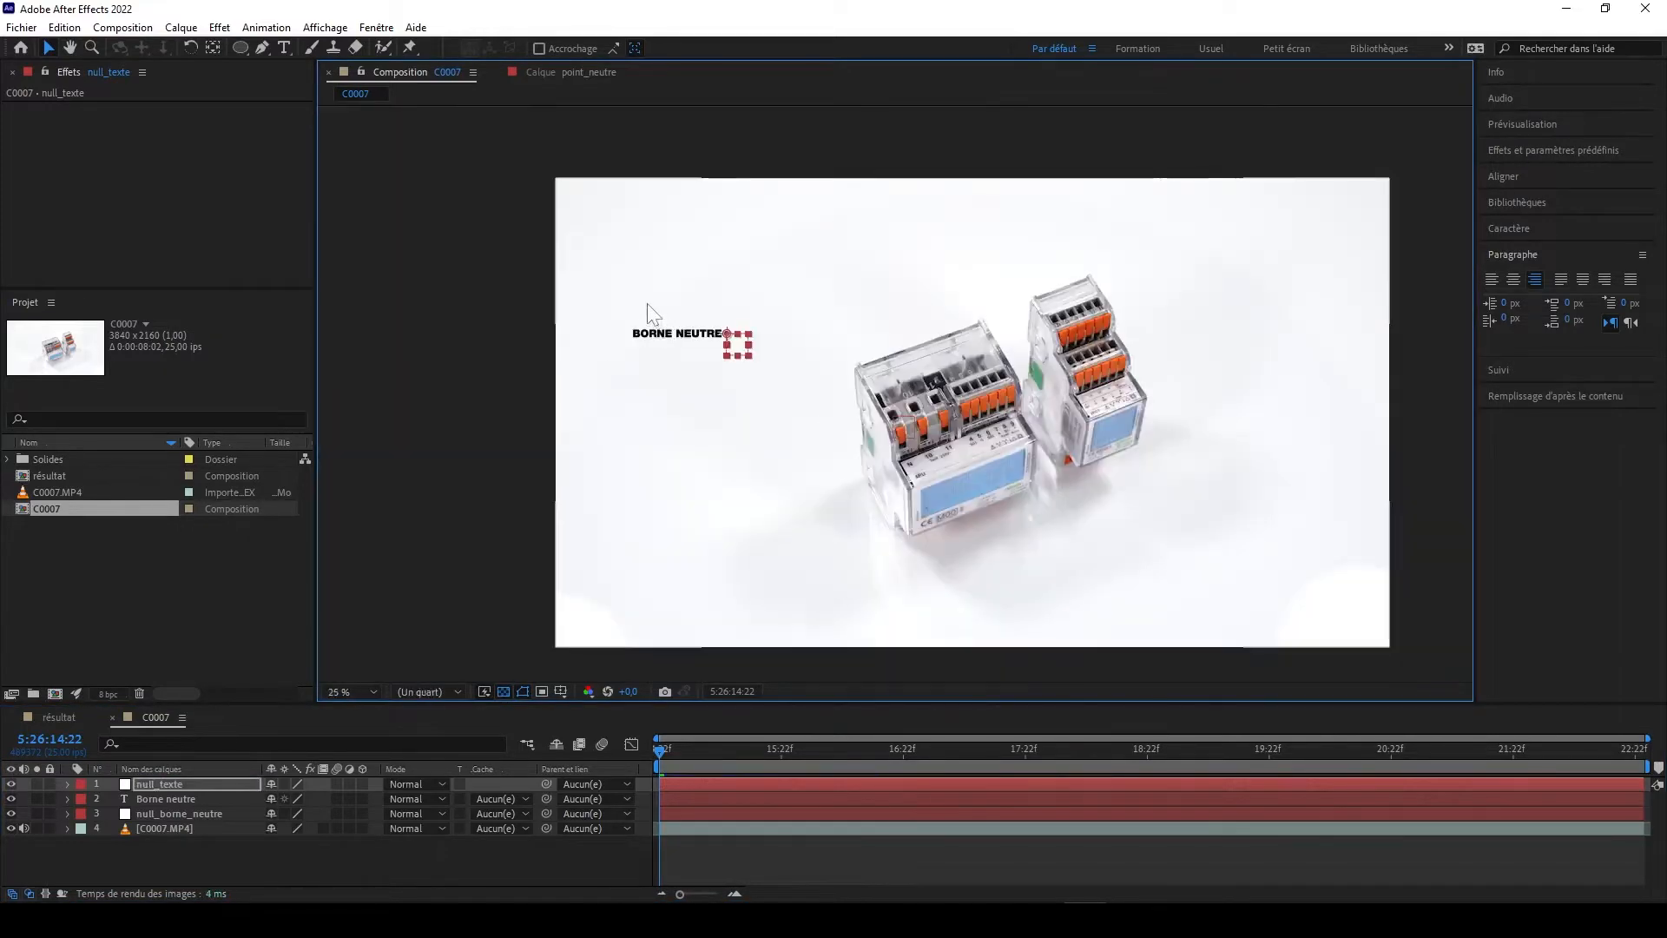
pyautogui.scroll(4, 746, 374)
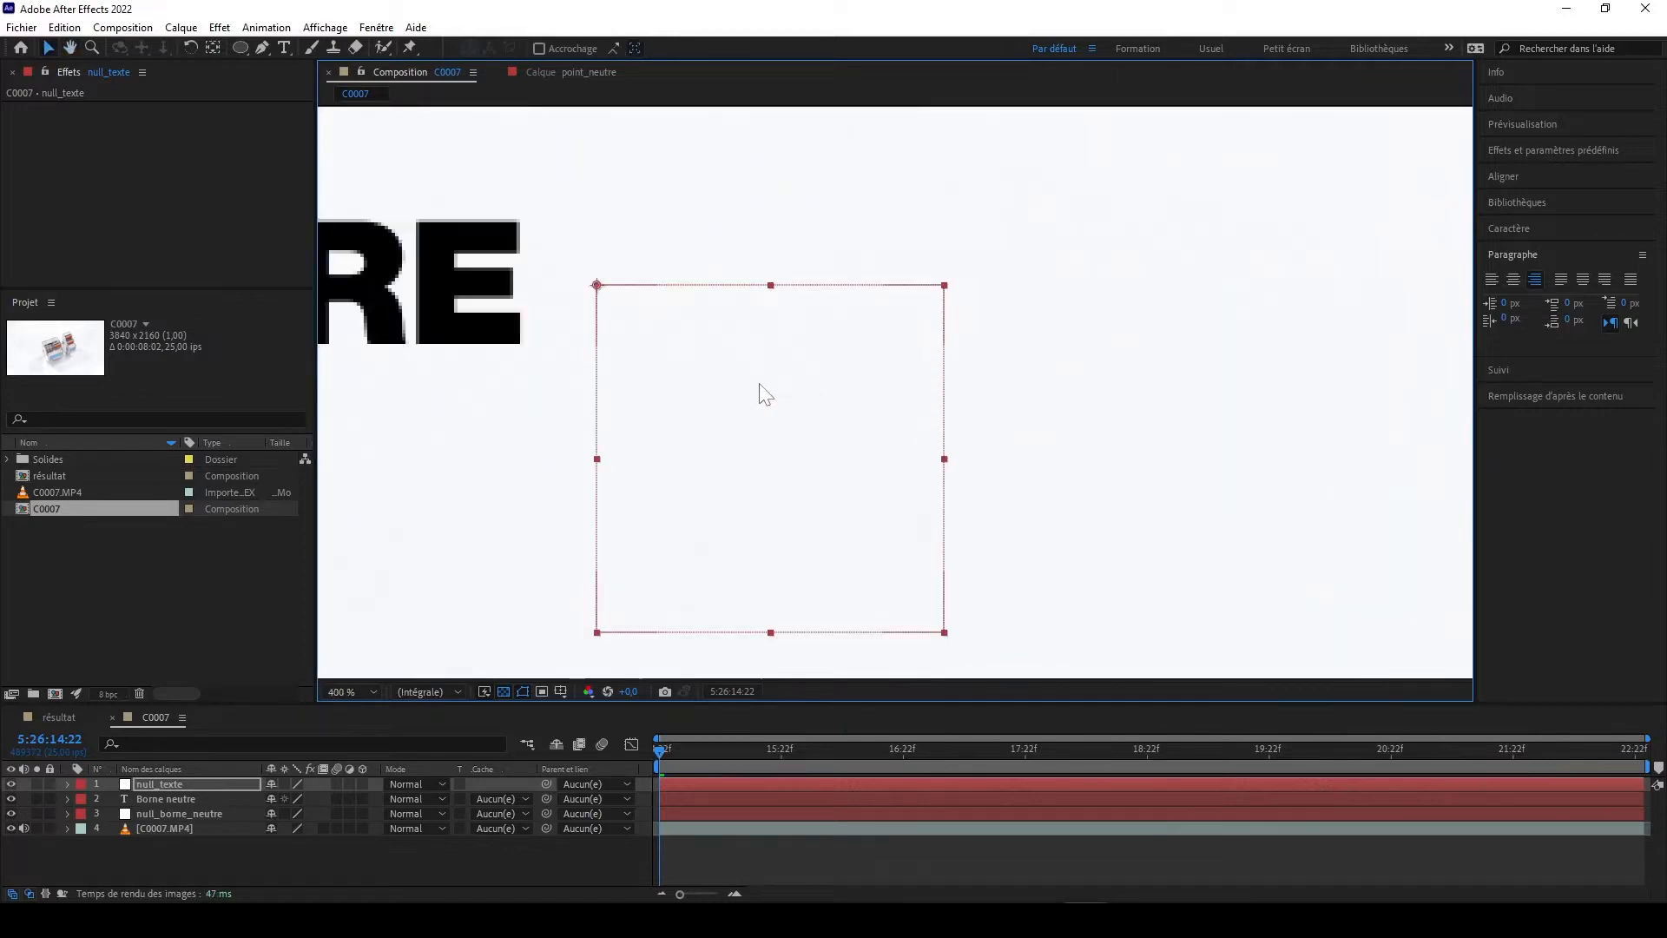
pyautogui.moveTo(764, 394); pyautogui.dragTo(709, 401)
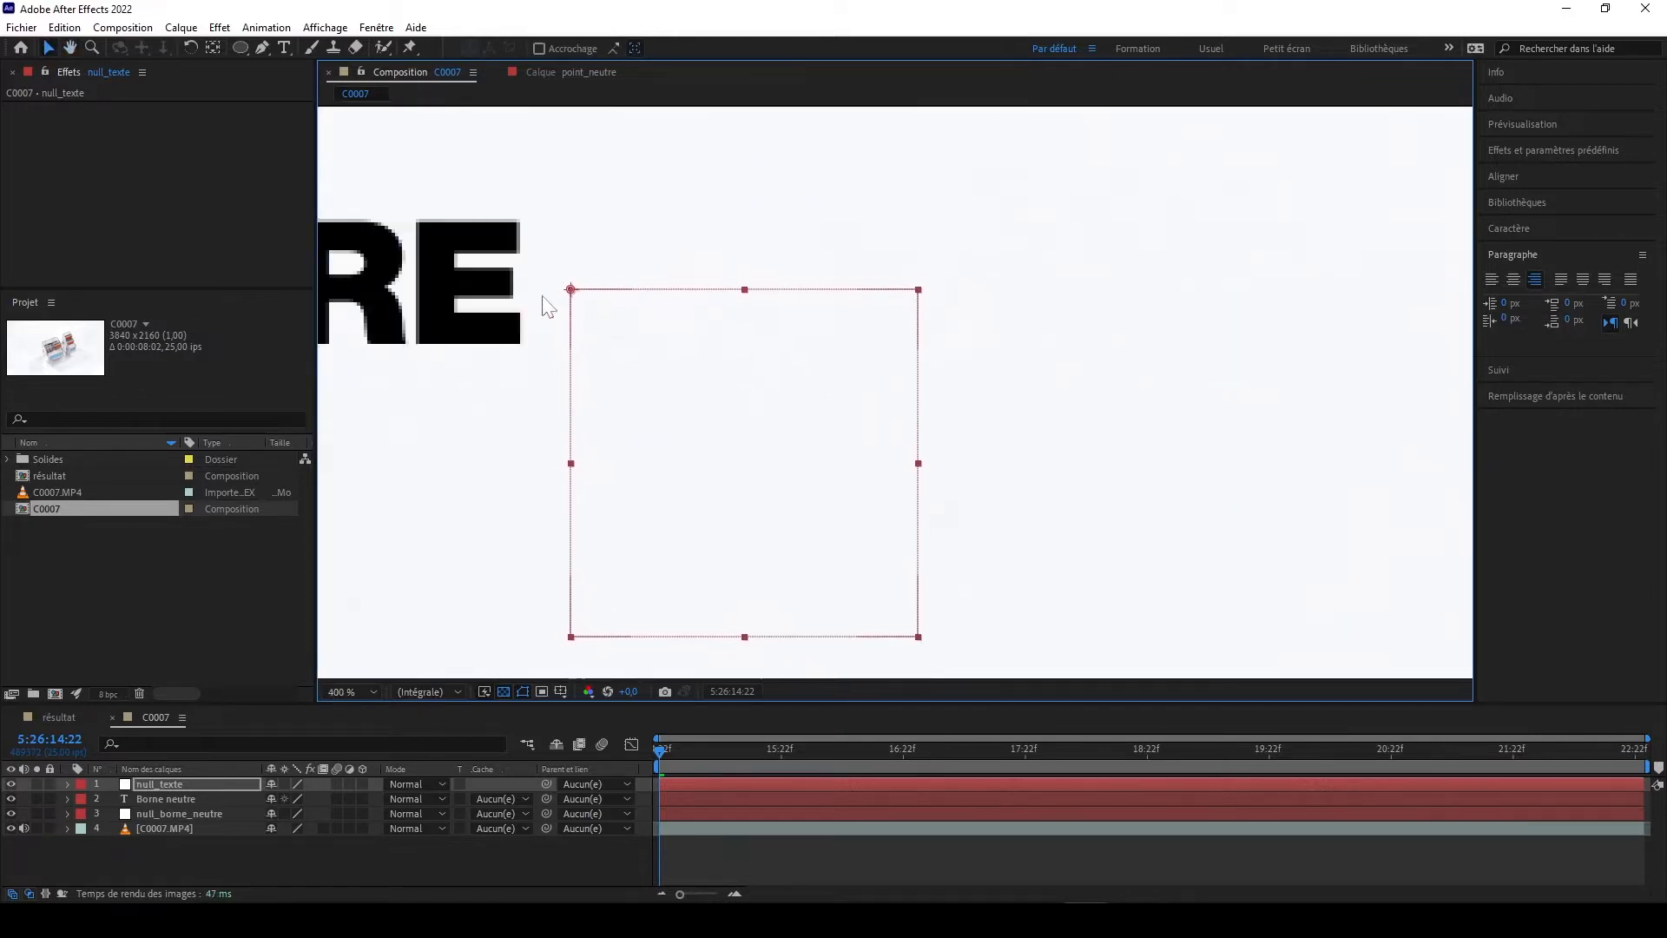
pyautogui.moveTo(631, 333); pyautogui.dragTo(643, 328)
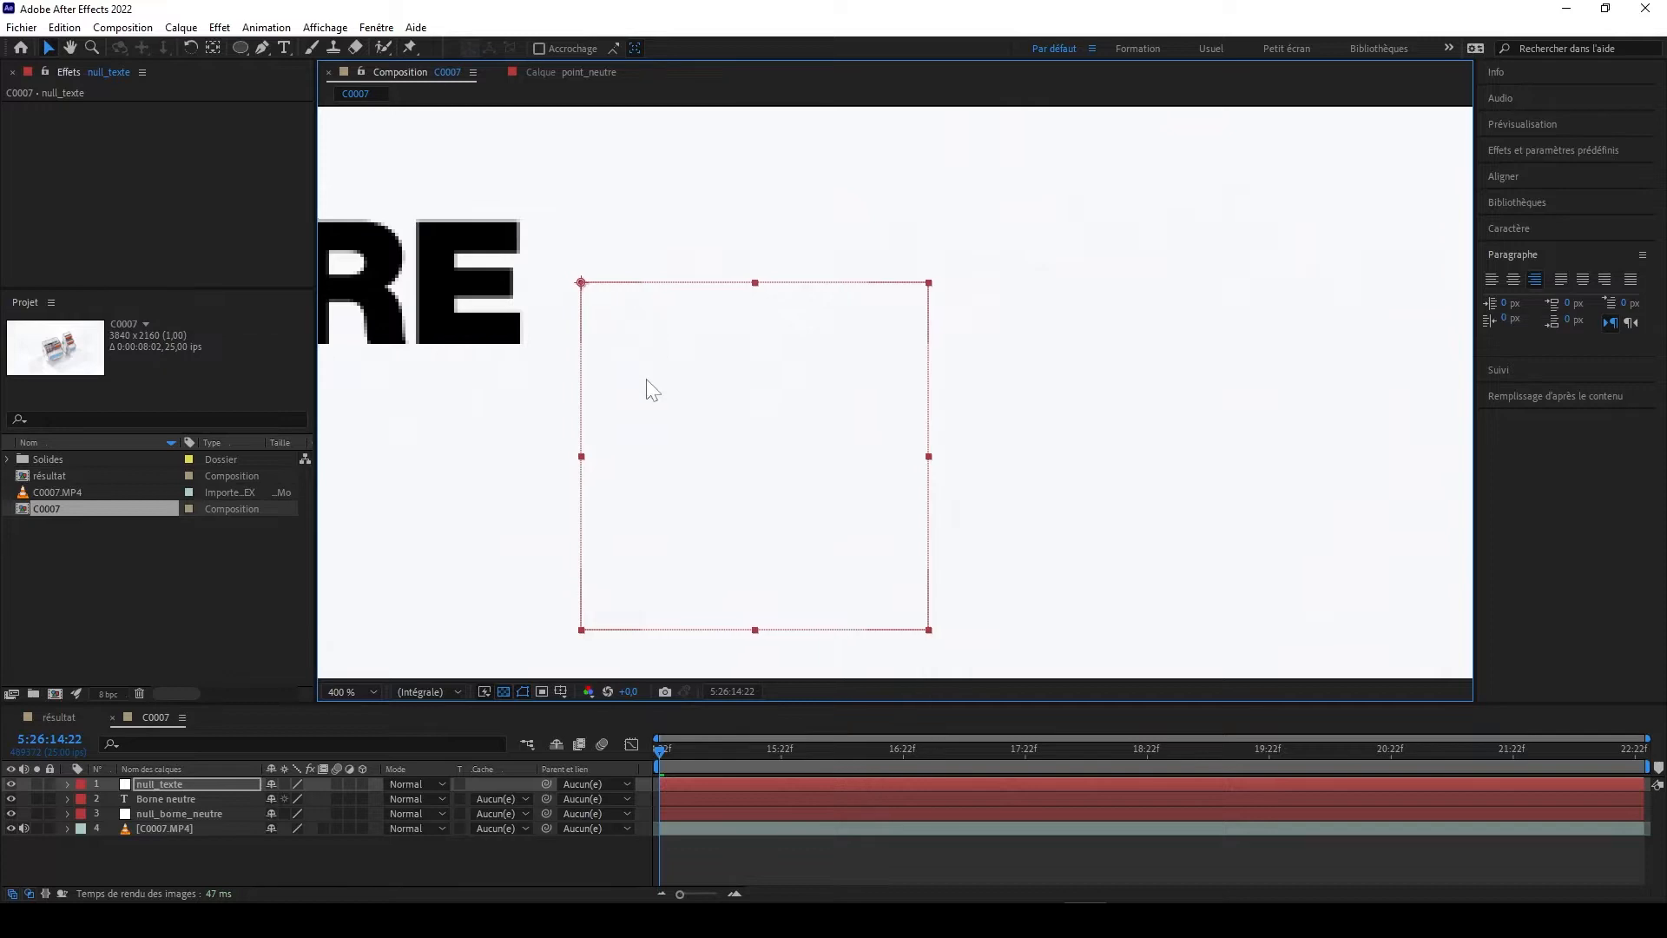
pyautogui.scroll(-3, 646, 382)
pyautogui.moveTo(1027, 478); pyautogui.dragTo(889, 369)
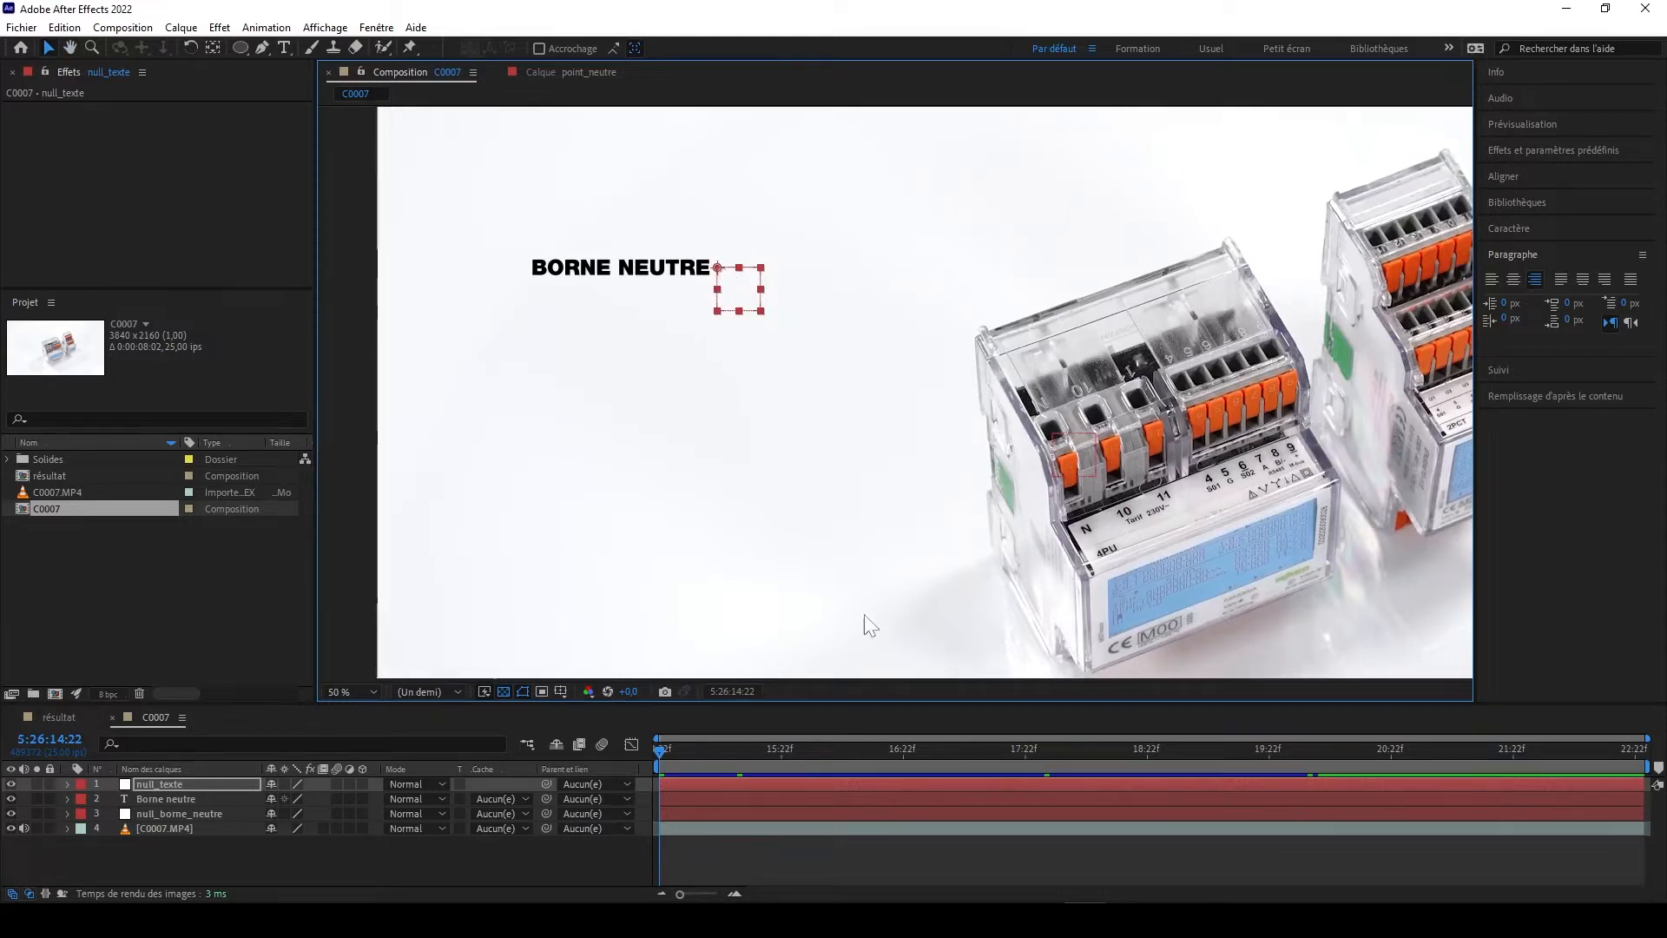
# - Check null_borne_neutre against the moving footage, return to the first frame, and create a motion track on the C0007.MP4 layer
pyautogui.click(1060, 441)
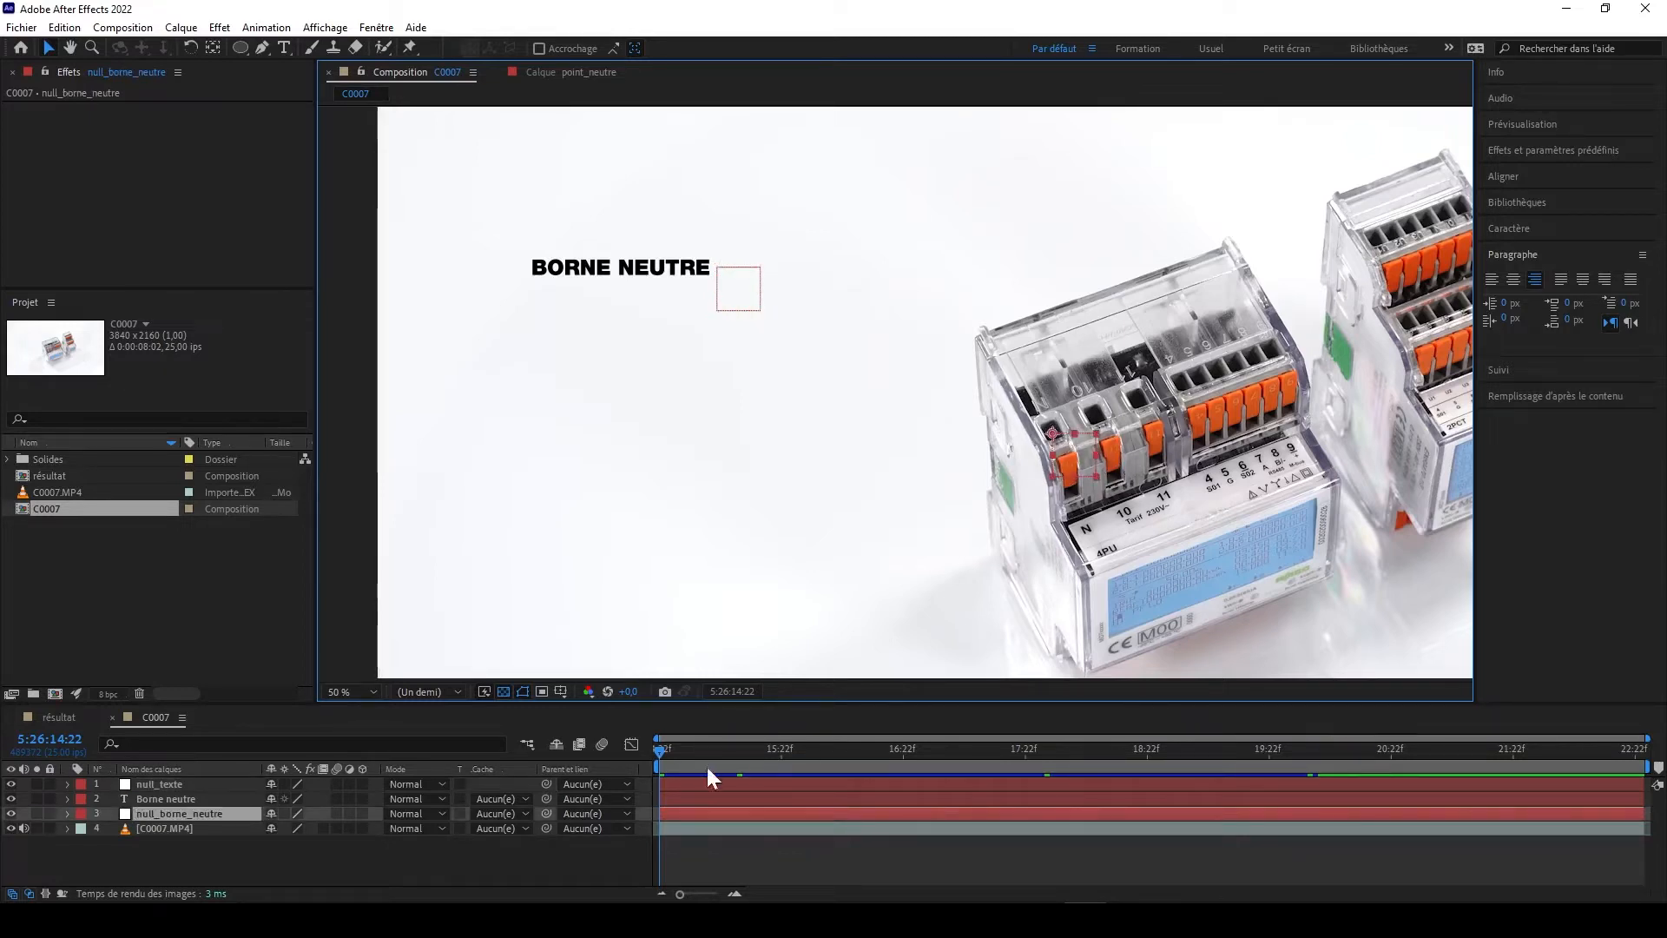
pyautogui.moveTo(657, 751); pyautogui.dragTo(1450, 863)
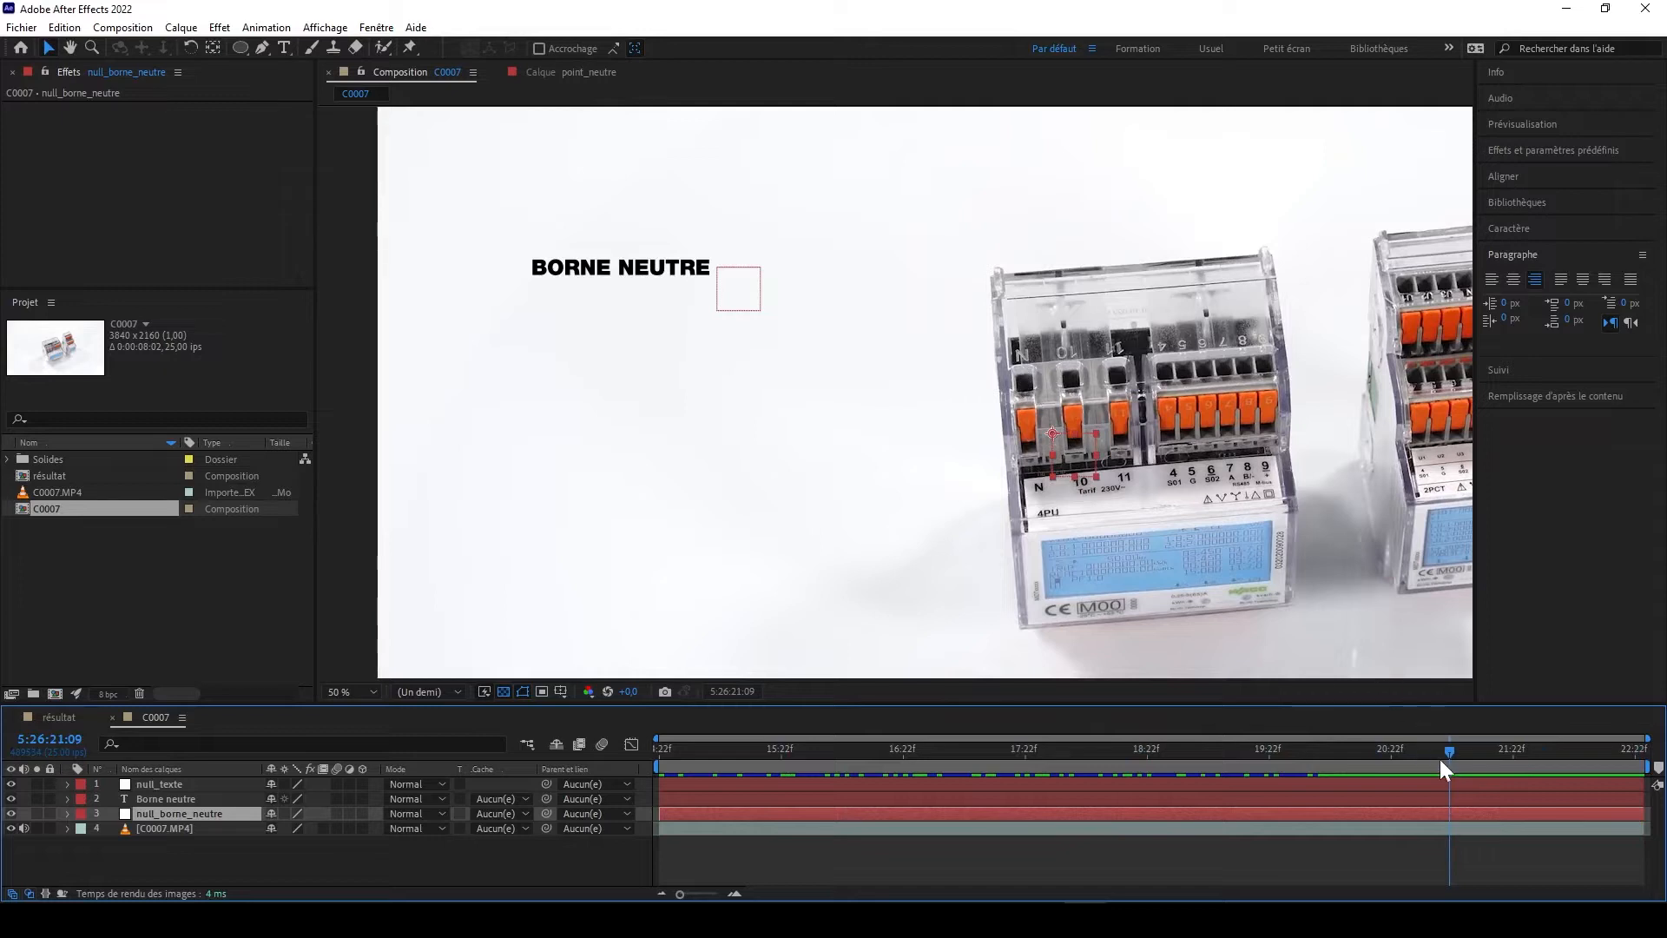
pyautogui.moveTo(1446, 752); pyautogui.dragTo(828, 764)
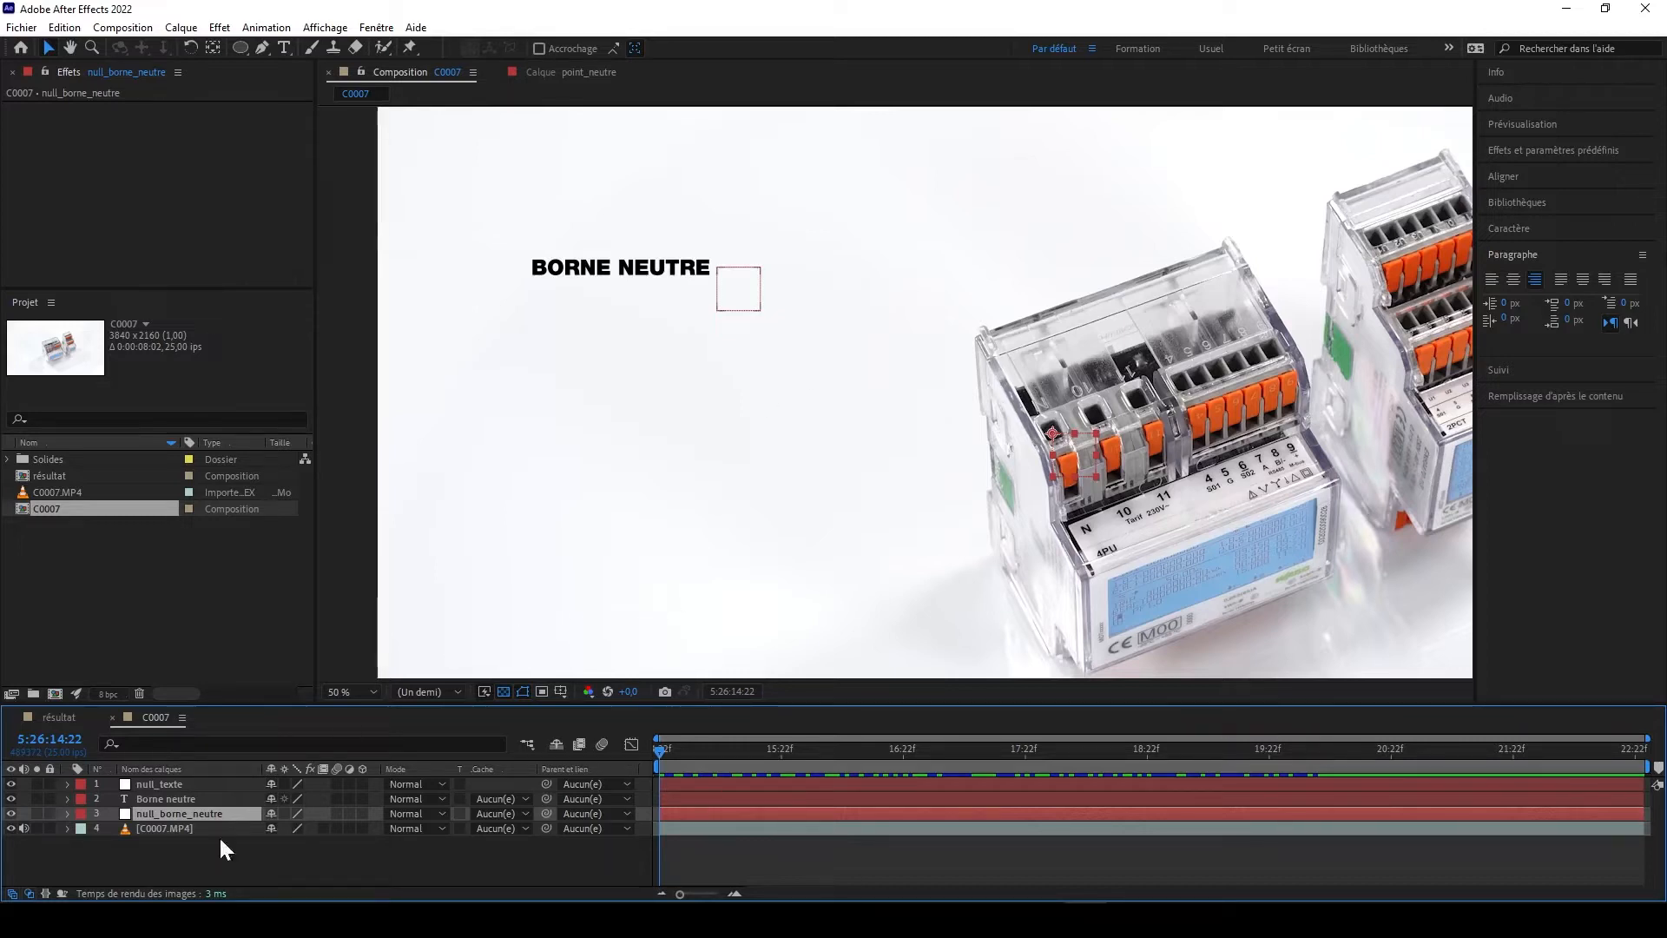
pyautogui.click(159, 827)
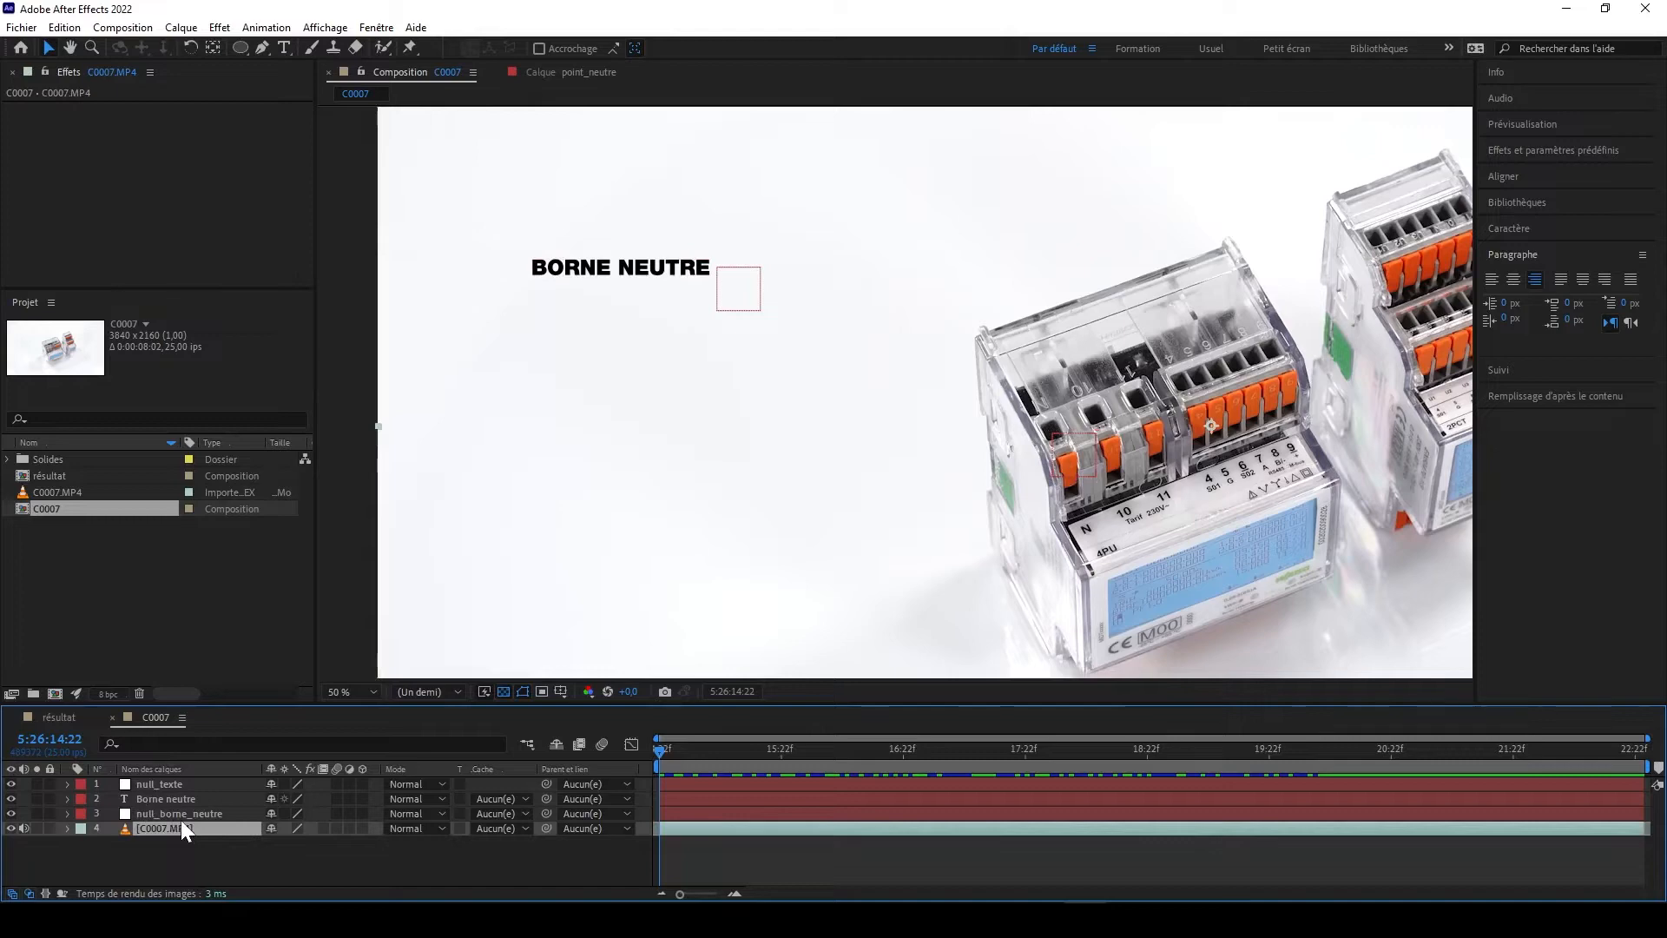
pyautogui.click(1502, 369)
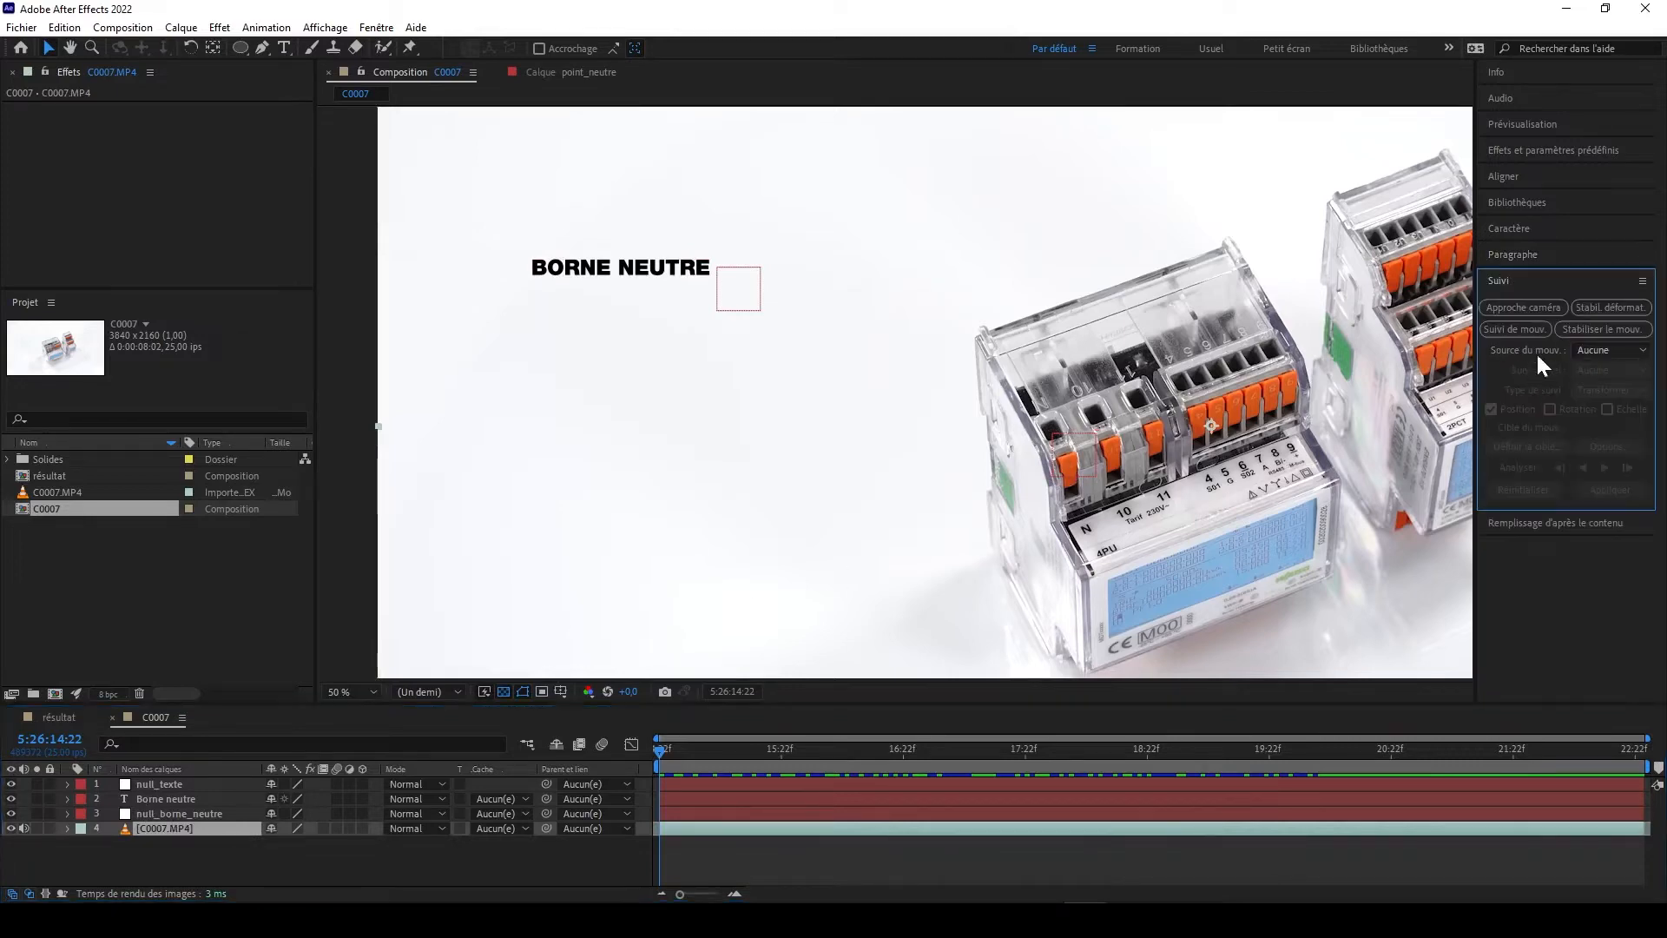
pyautogui.click(376, 27)
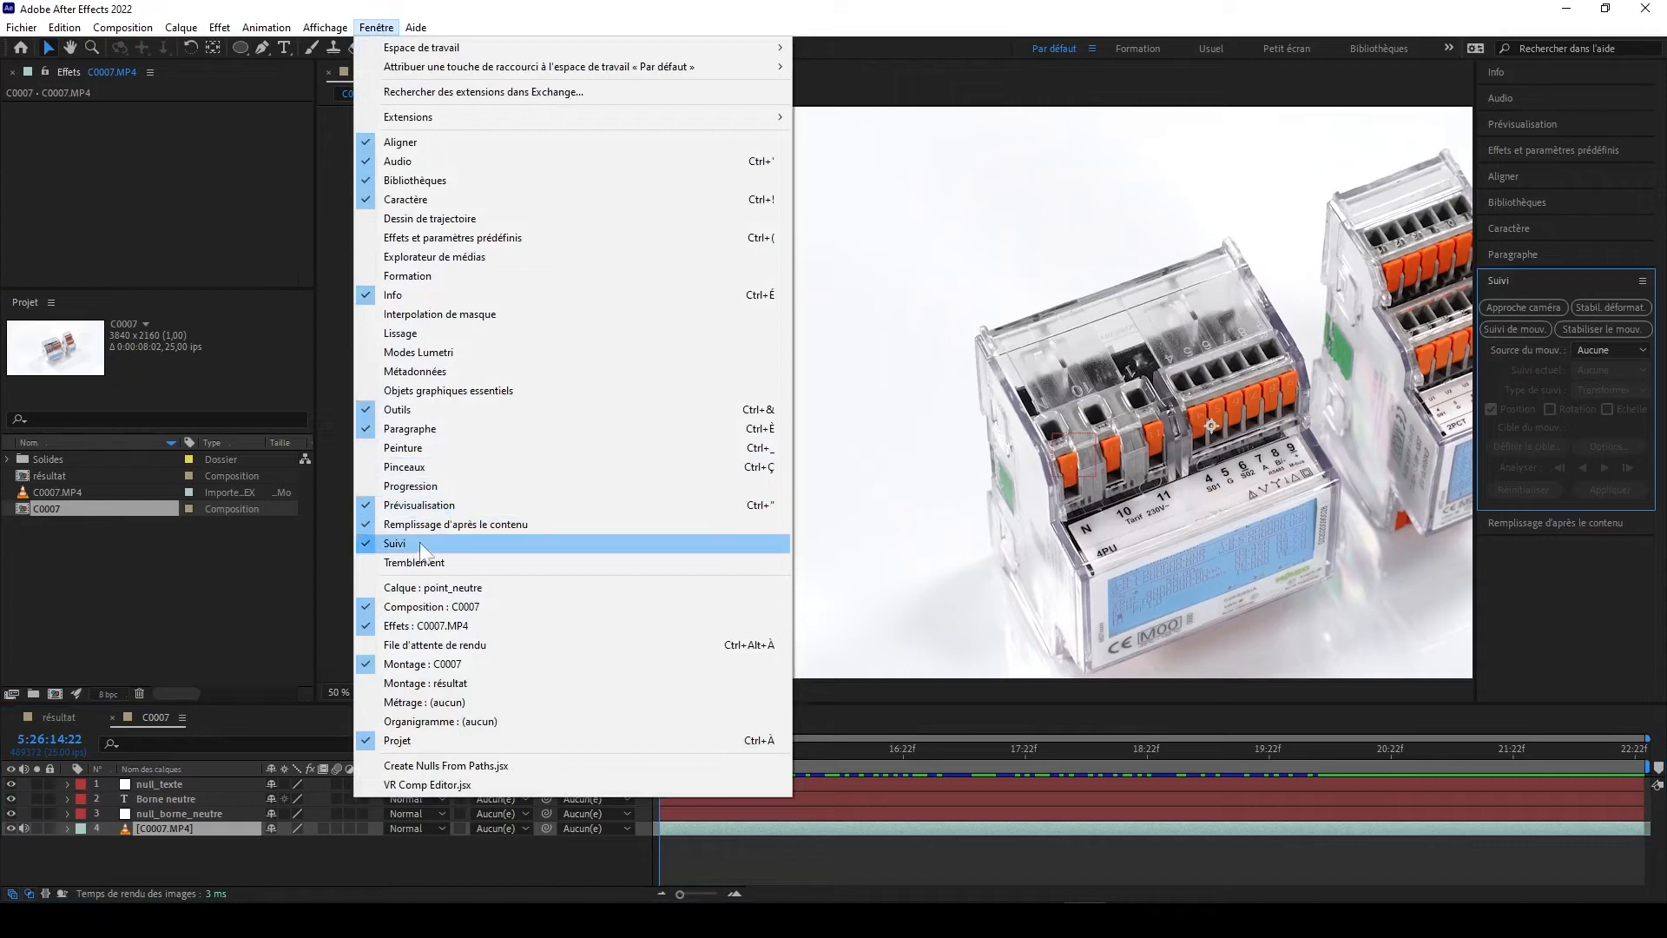
pyautogui.click(1606, 437)
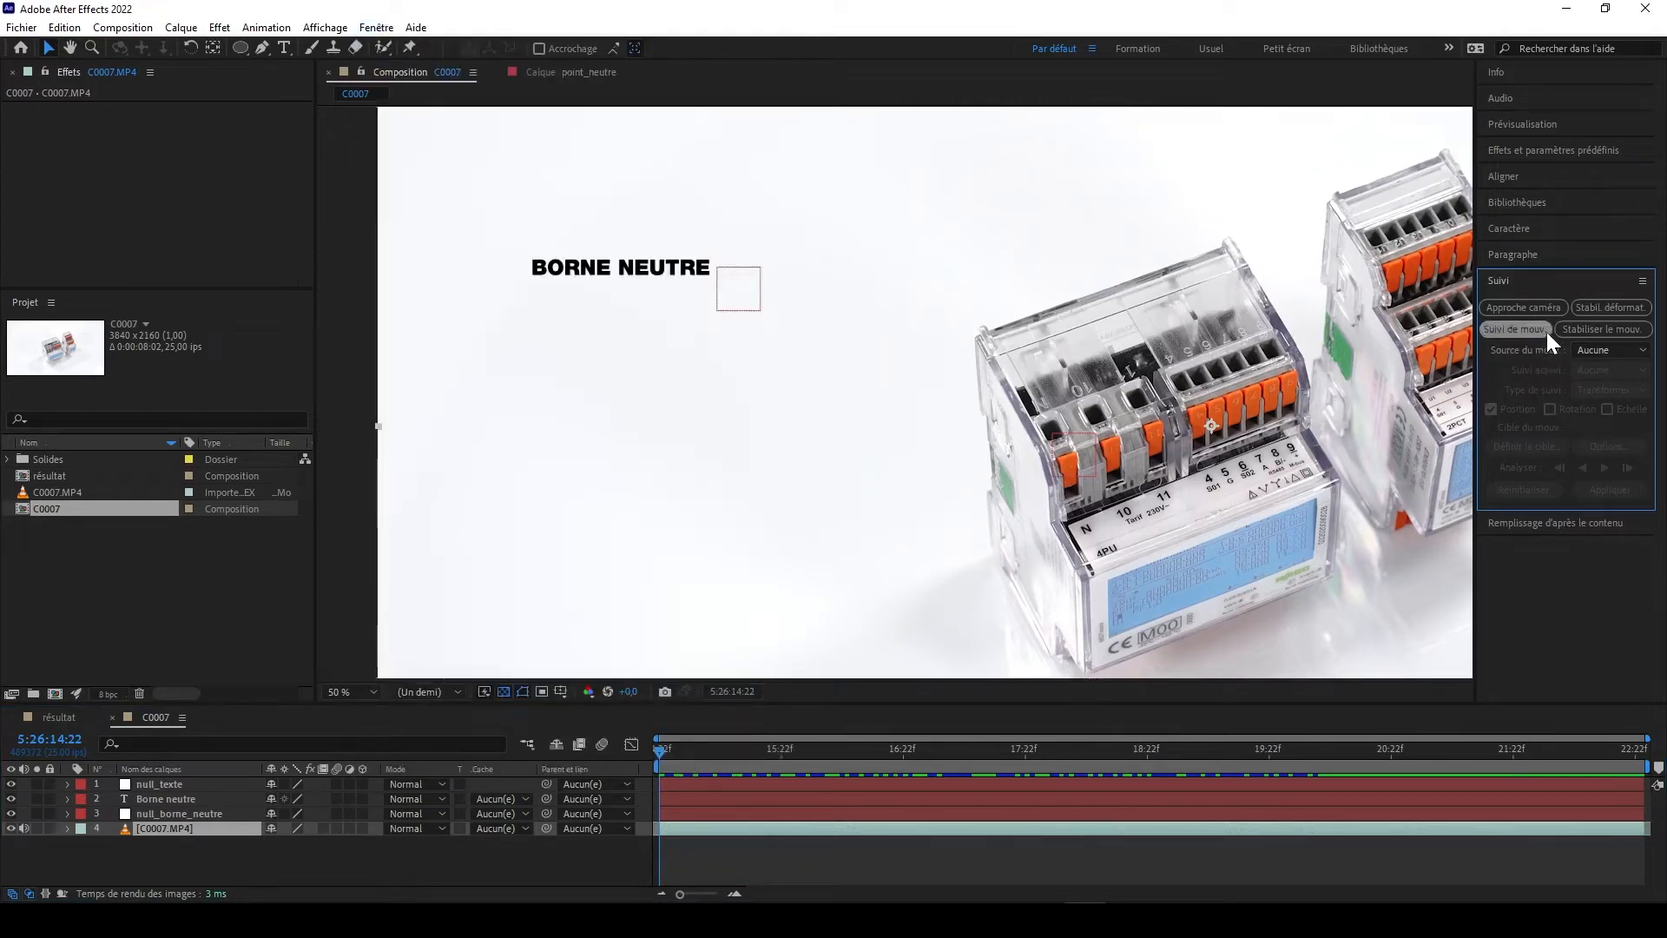
pyautogui.click(655, 753)
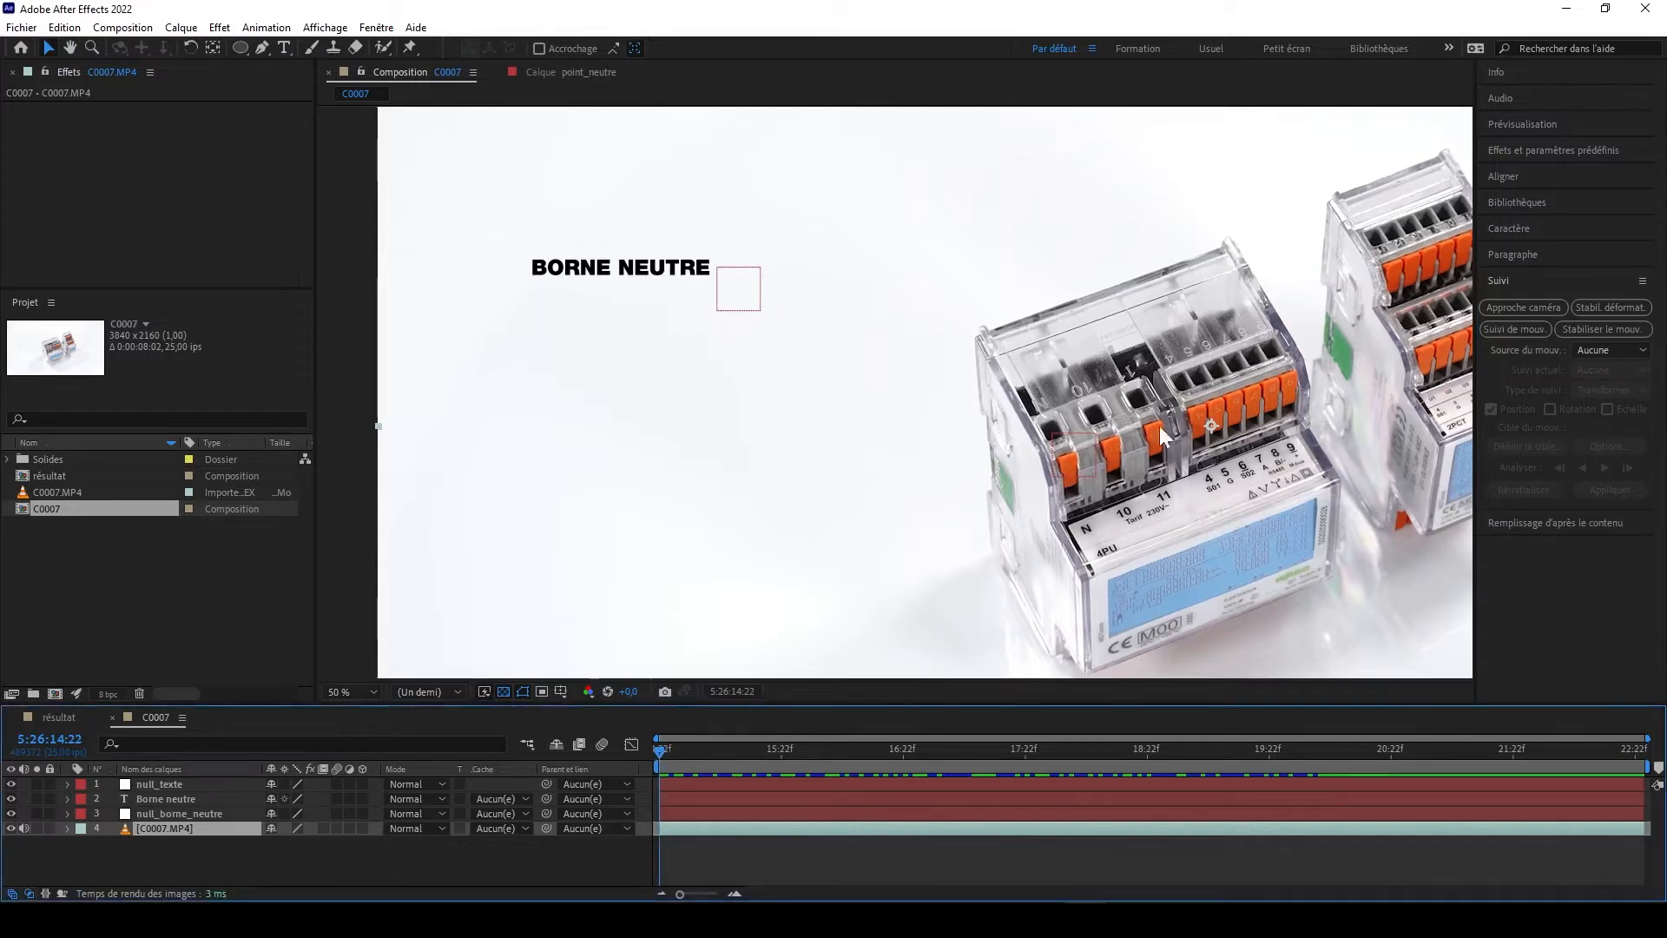
pyautogui.click(1512, 326)
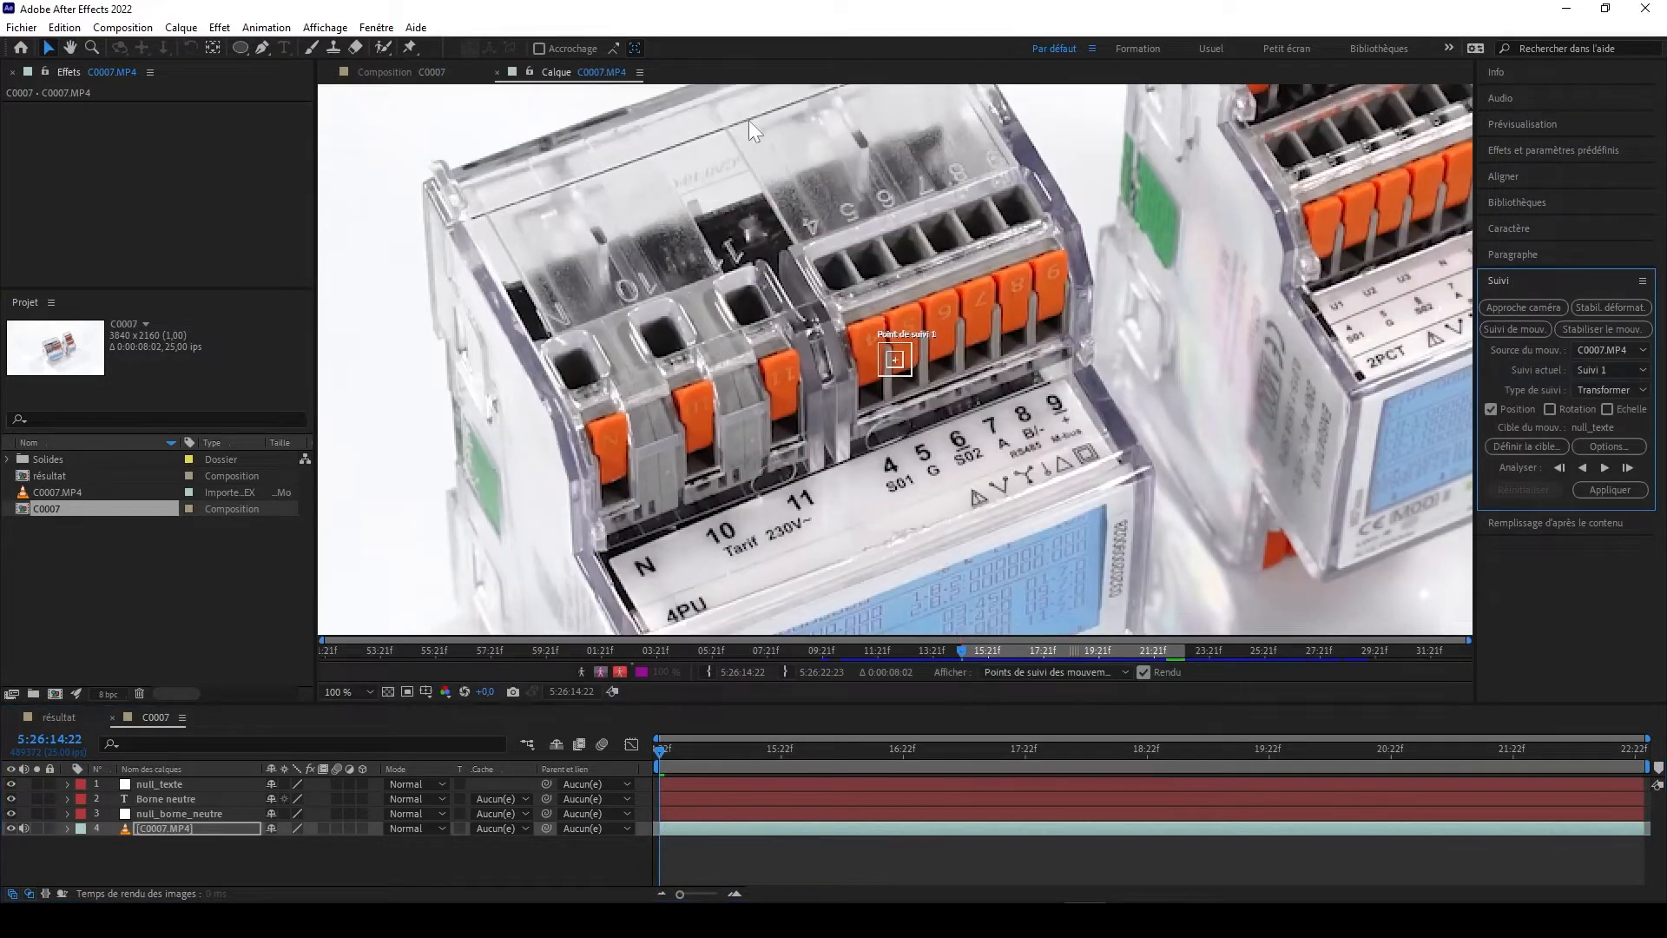
pyautogui.click(401, 72)
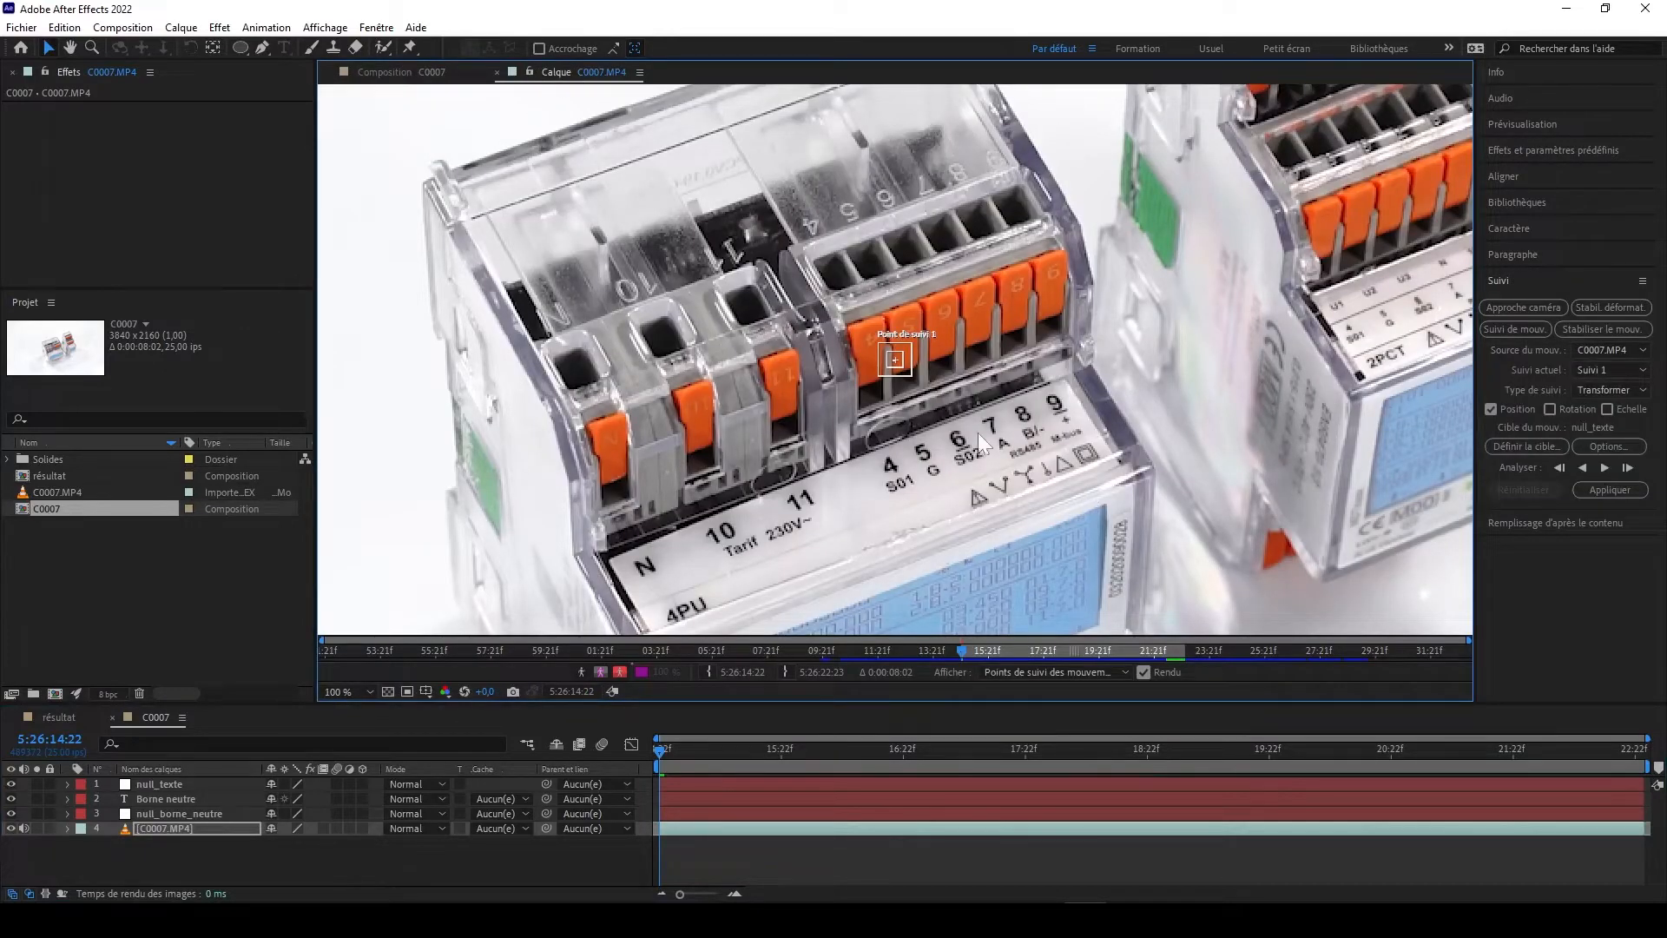
# - Place the track point on the wide meter's neutral terminal hole and size its feature and search regions around that hole
pyautogui.moveTo(896, 363); pyautogui.dragTo(545, 413)
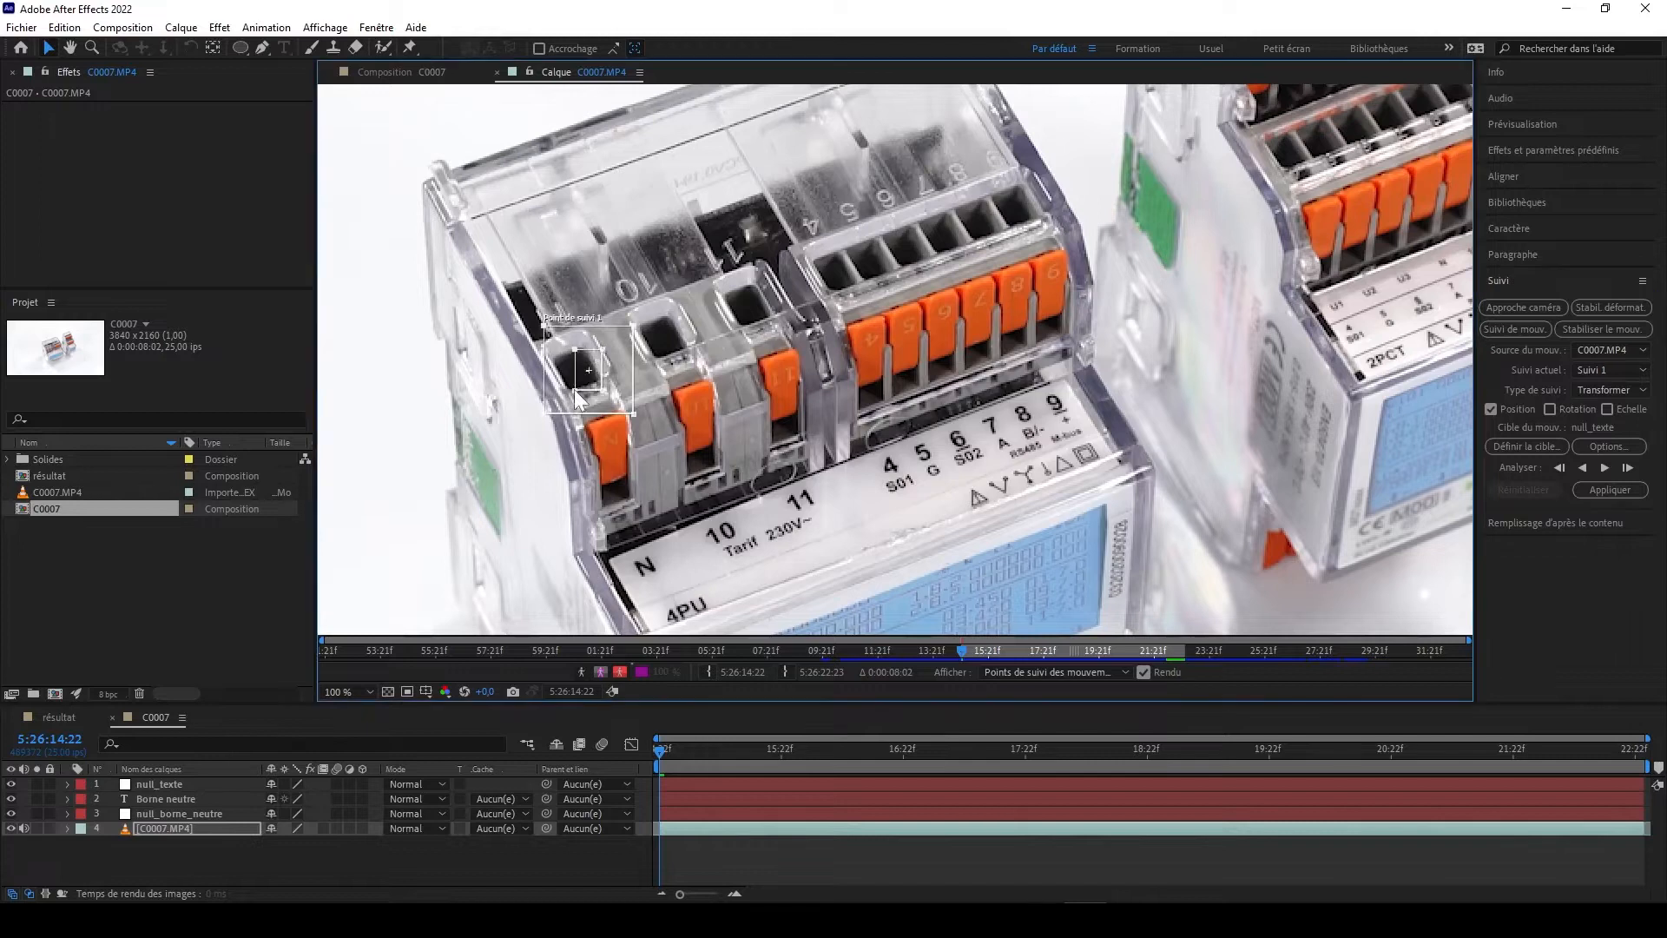
pyautogui.moveTo(572, 382); pyautogui.dragTo(683, 467)
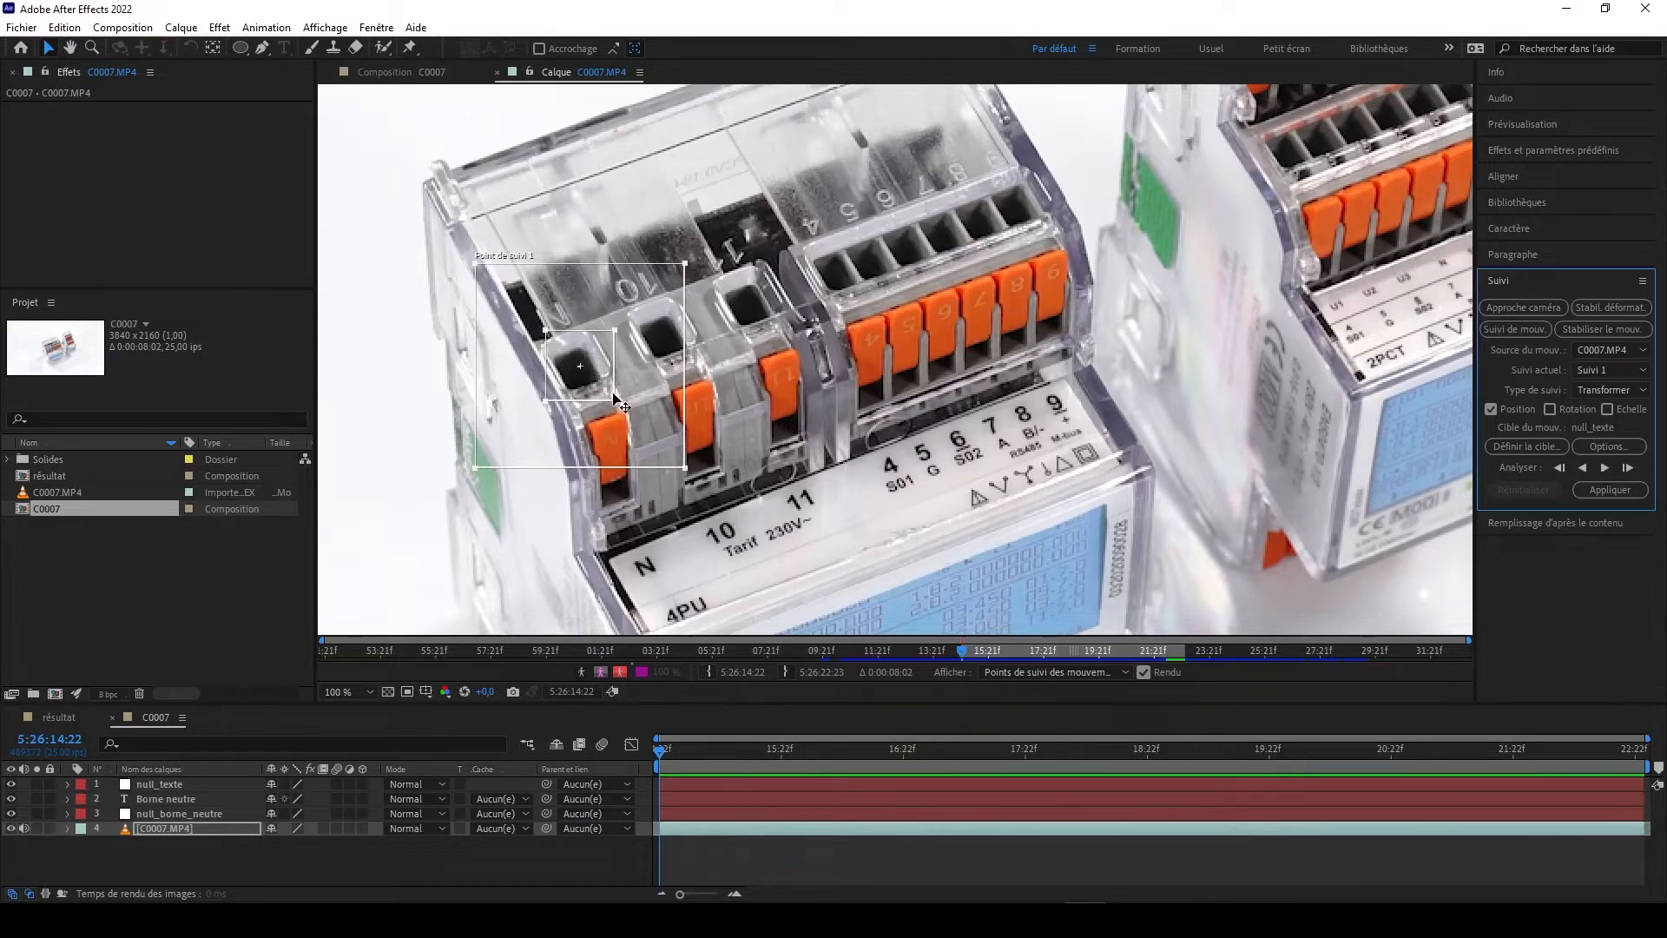
pyautogui.moveTo(686, 467); pyautogui.dragTo(758, 517)
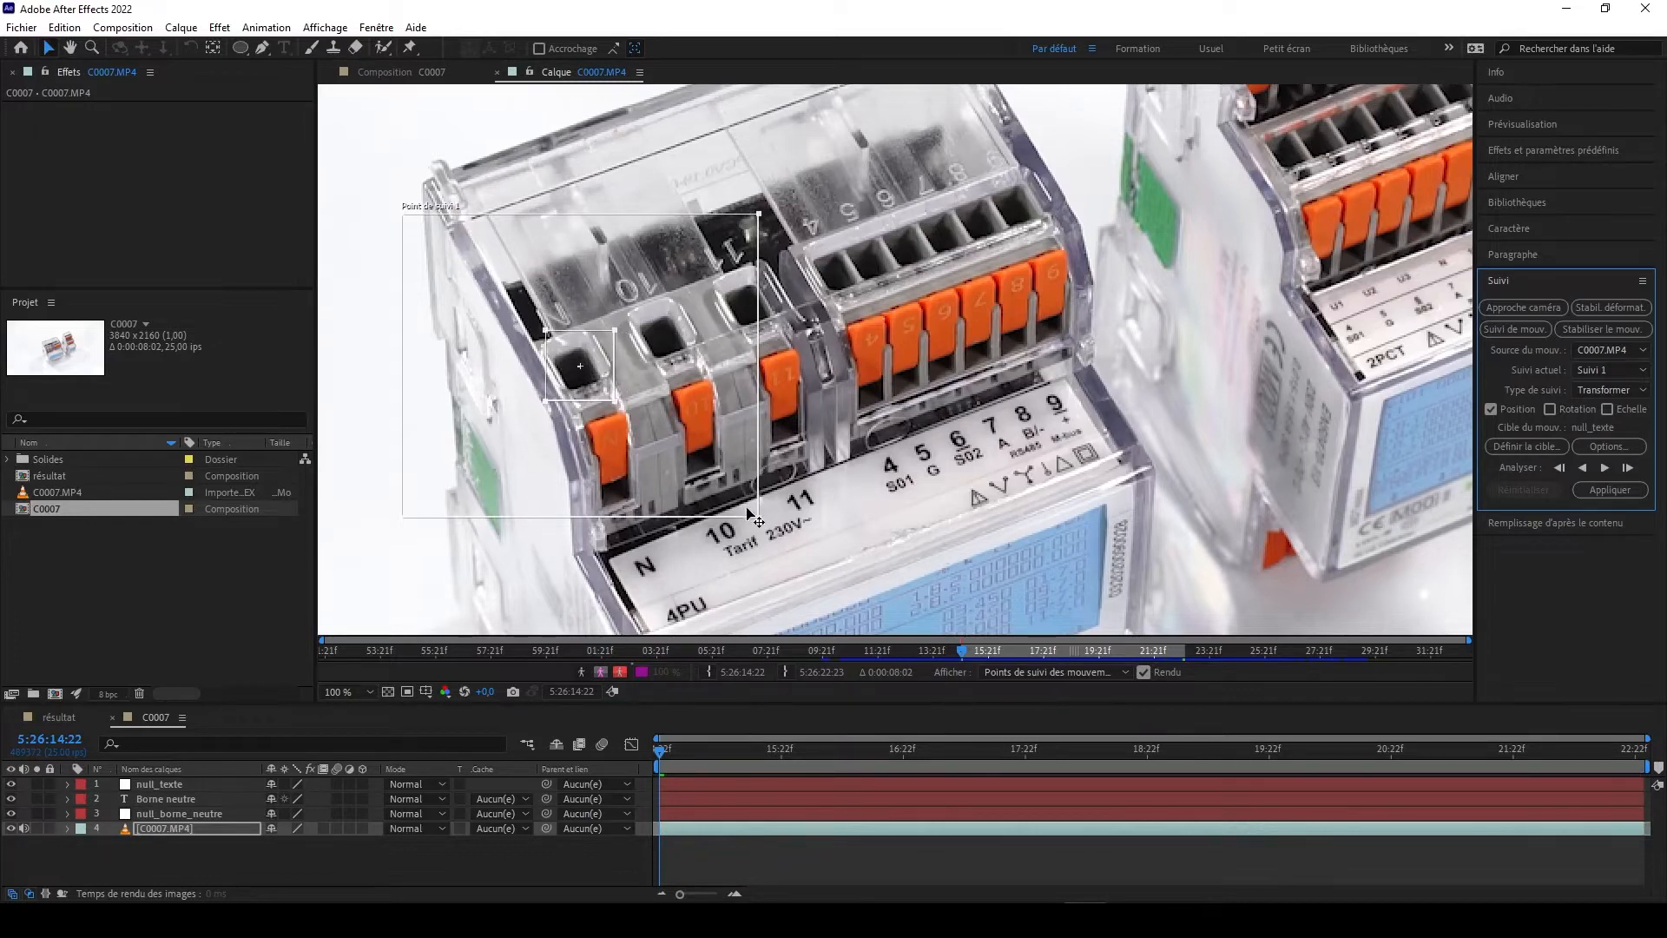
pyautogui.moveTo(759, 516); pyautogui.dragTo(636, 419)
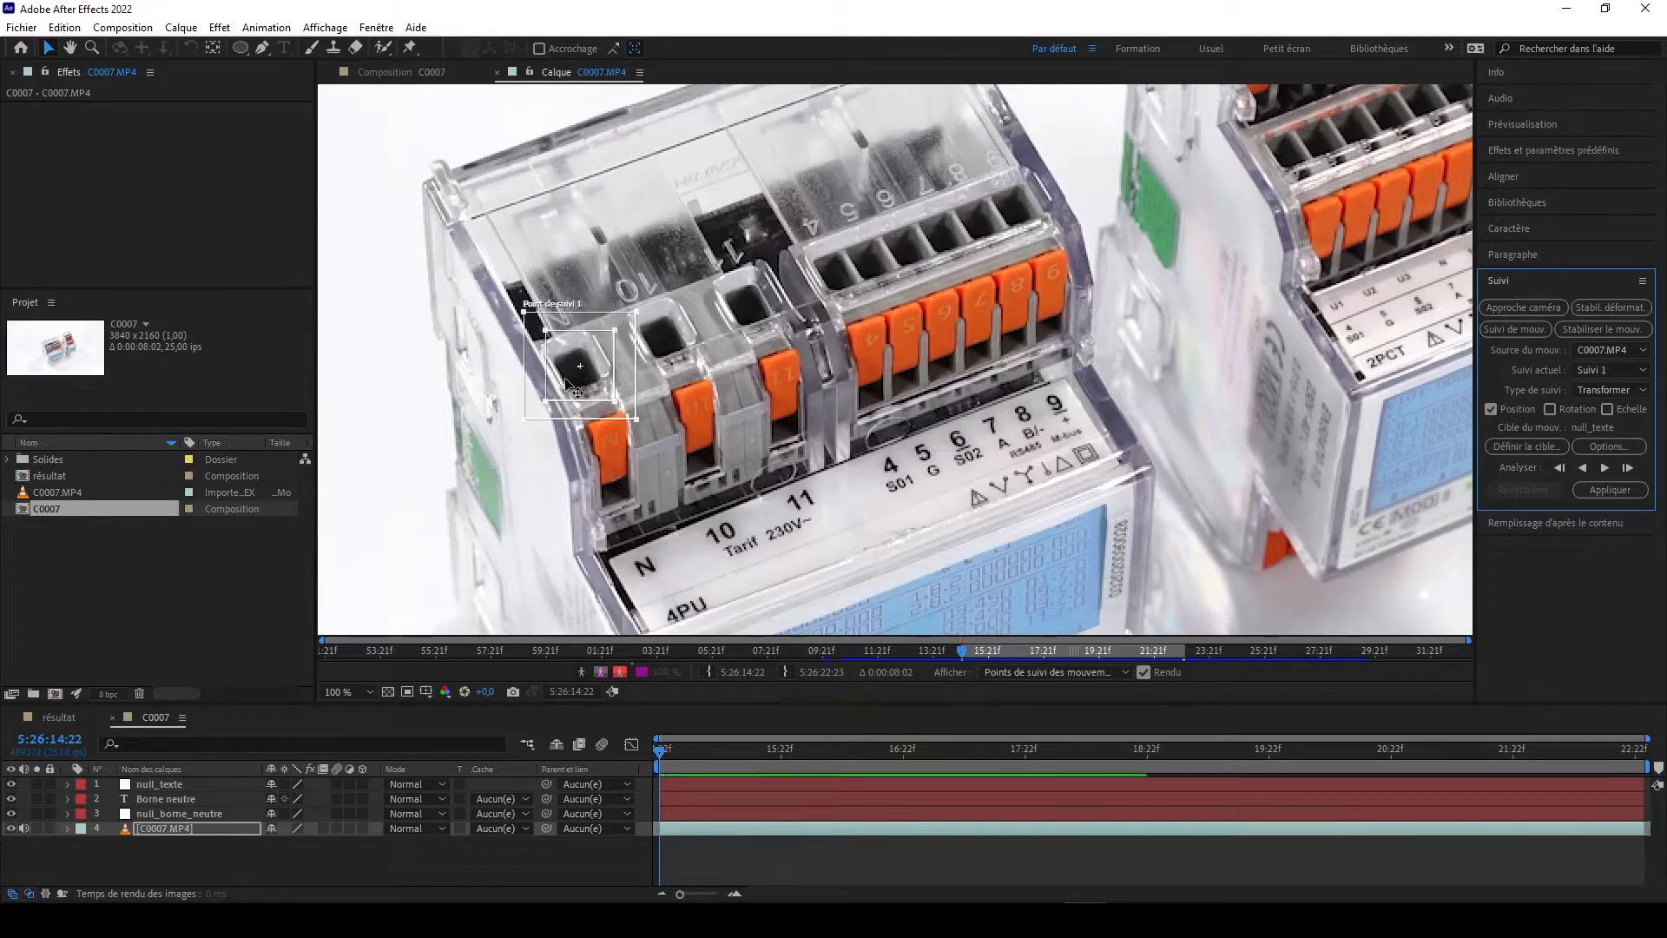
# - Analyze the neutral terminal's motion forward to the clip's end, review the tracked path, and return to the first frame
pyautogui.click(1627, 467)
pyautogui.click(1627, 467)
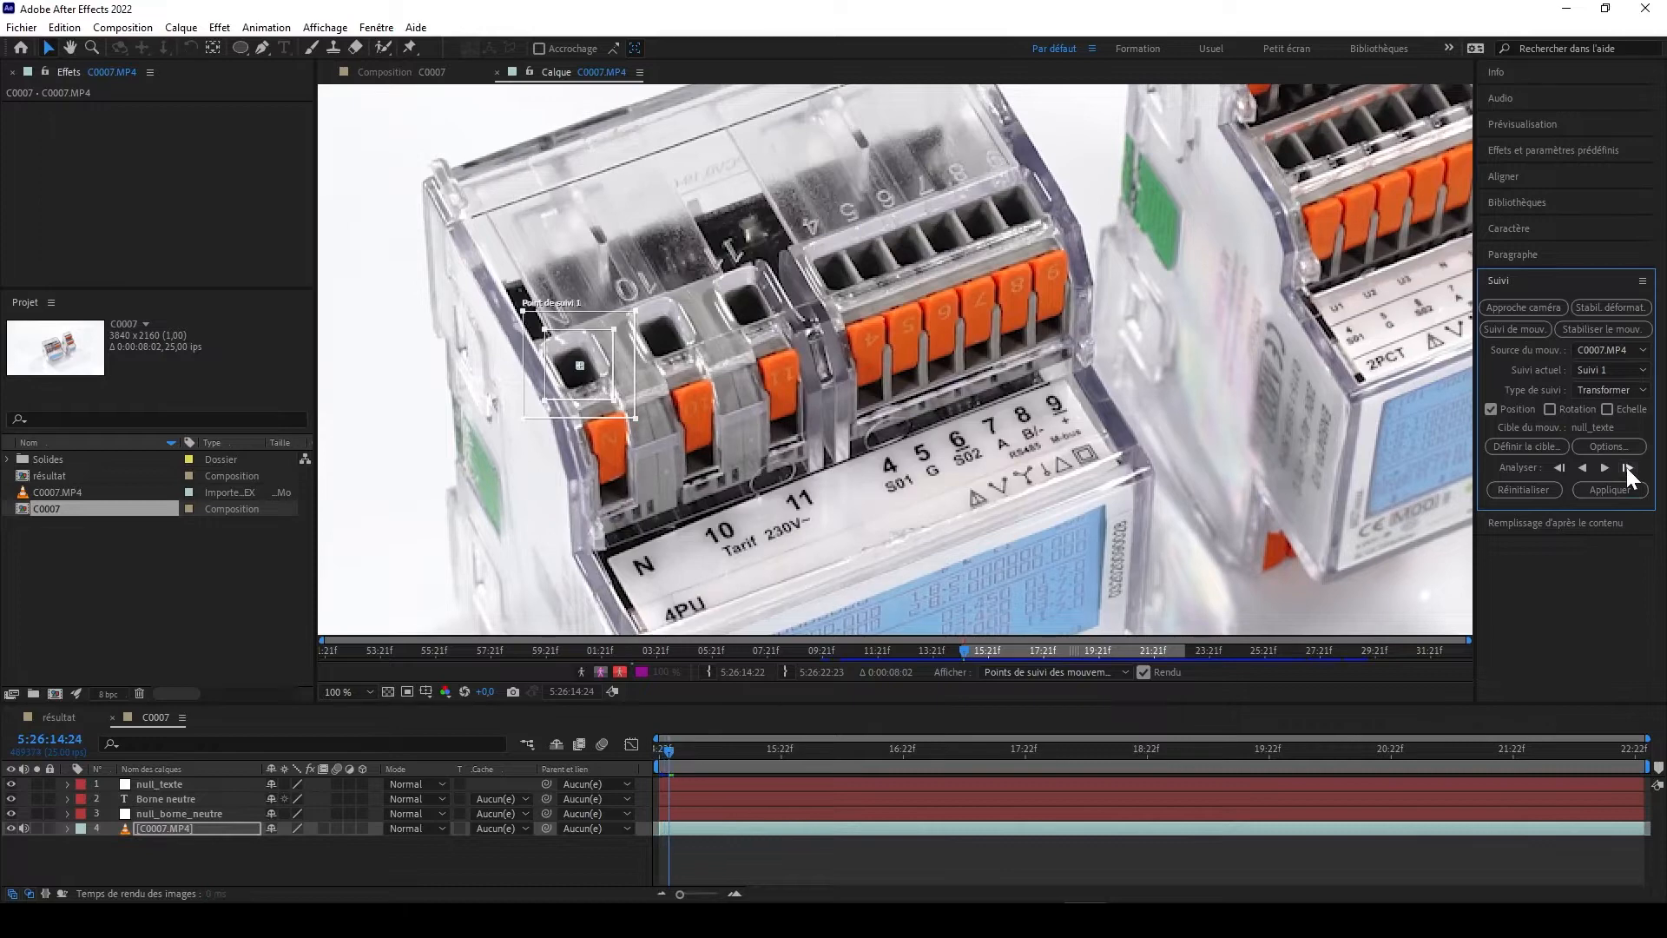
pyautogui.click(1627, 467)
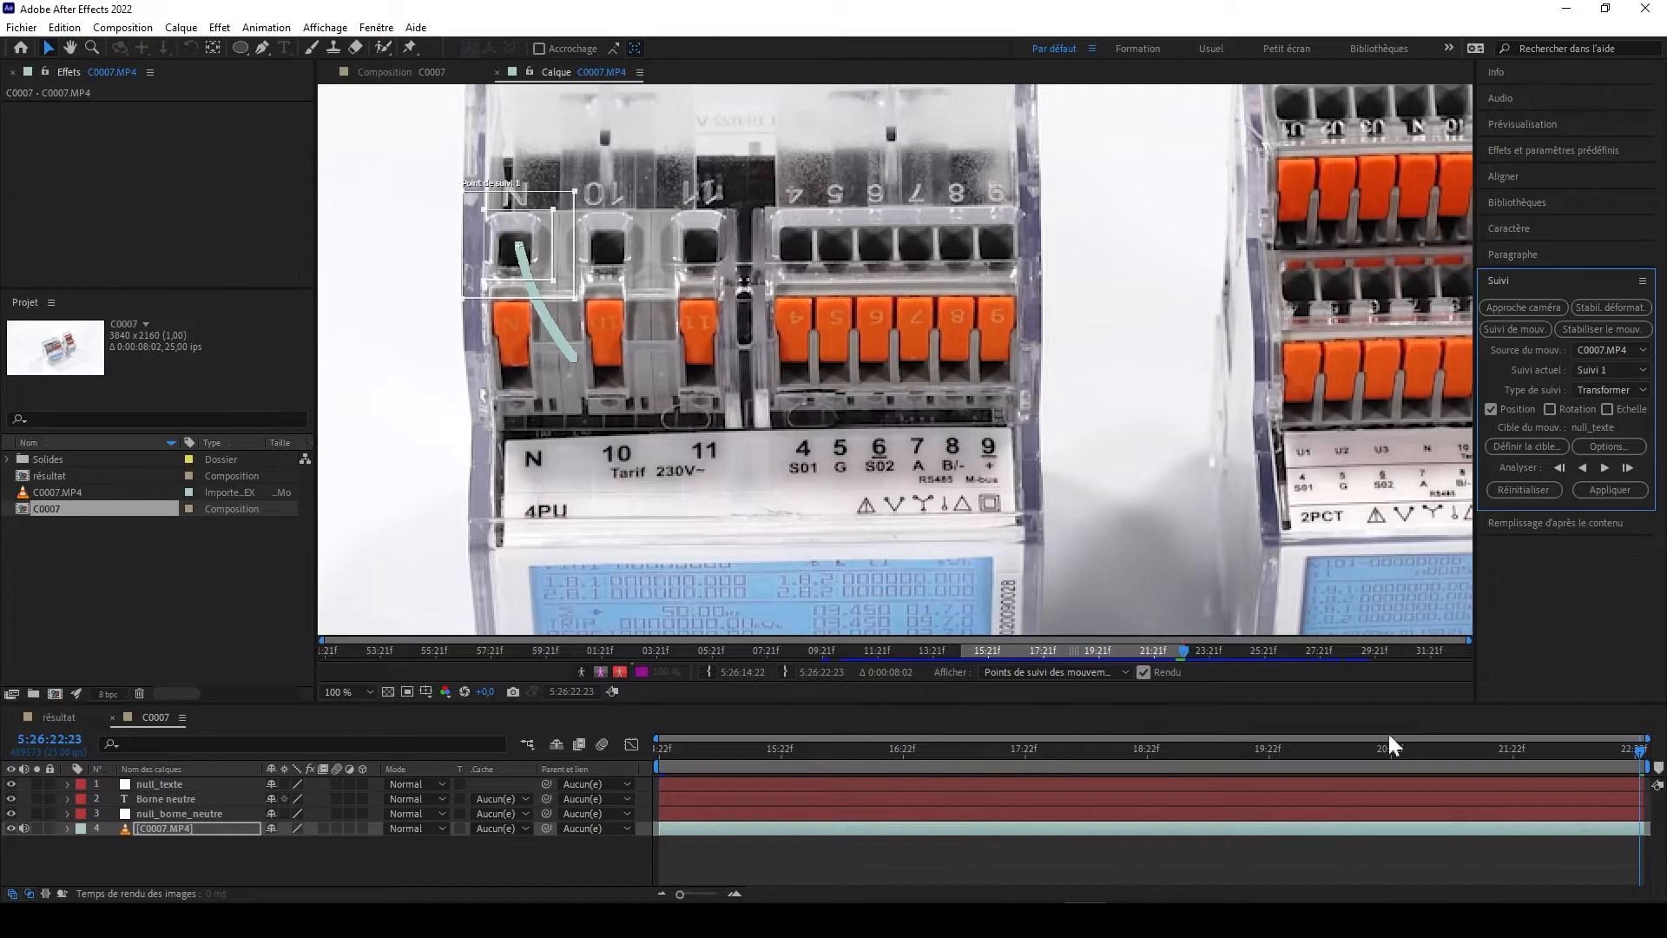
pyautogui.click(1636, 762)
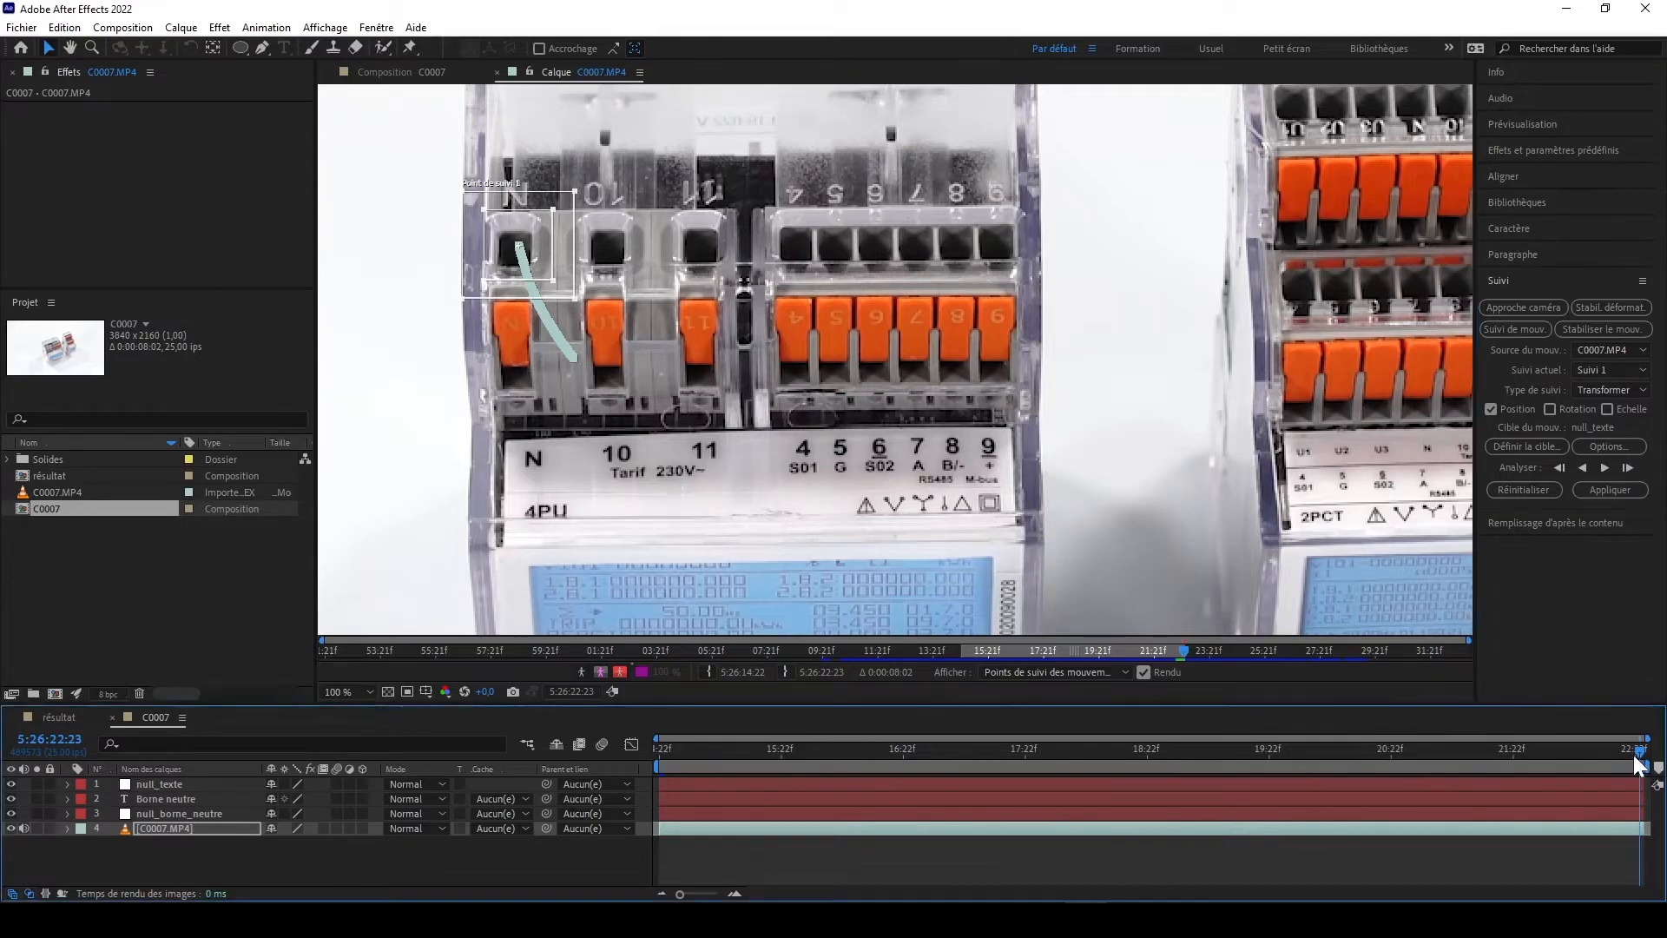
pyautogui.moveTo(1634, 755); pyautogui.dragTo(644, 767)
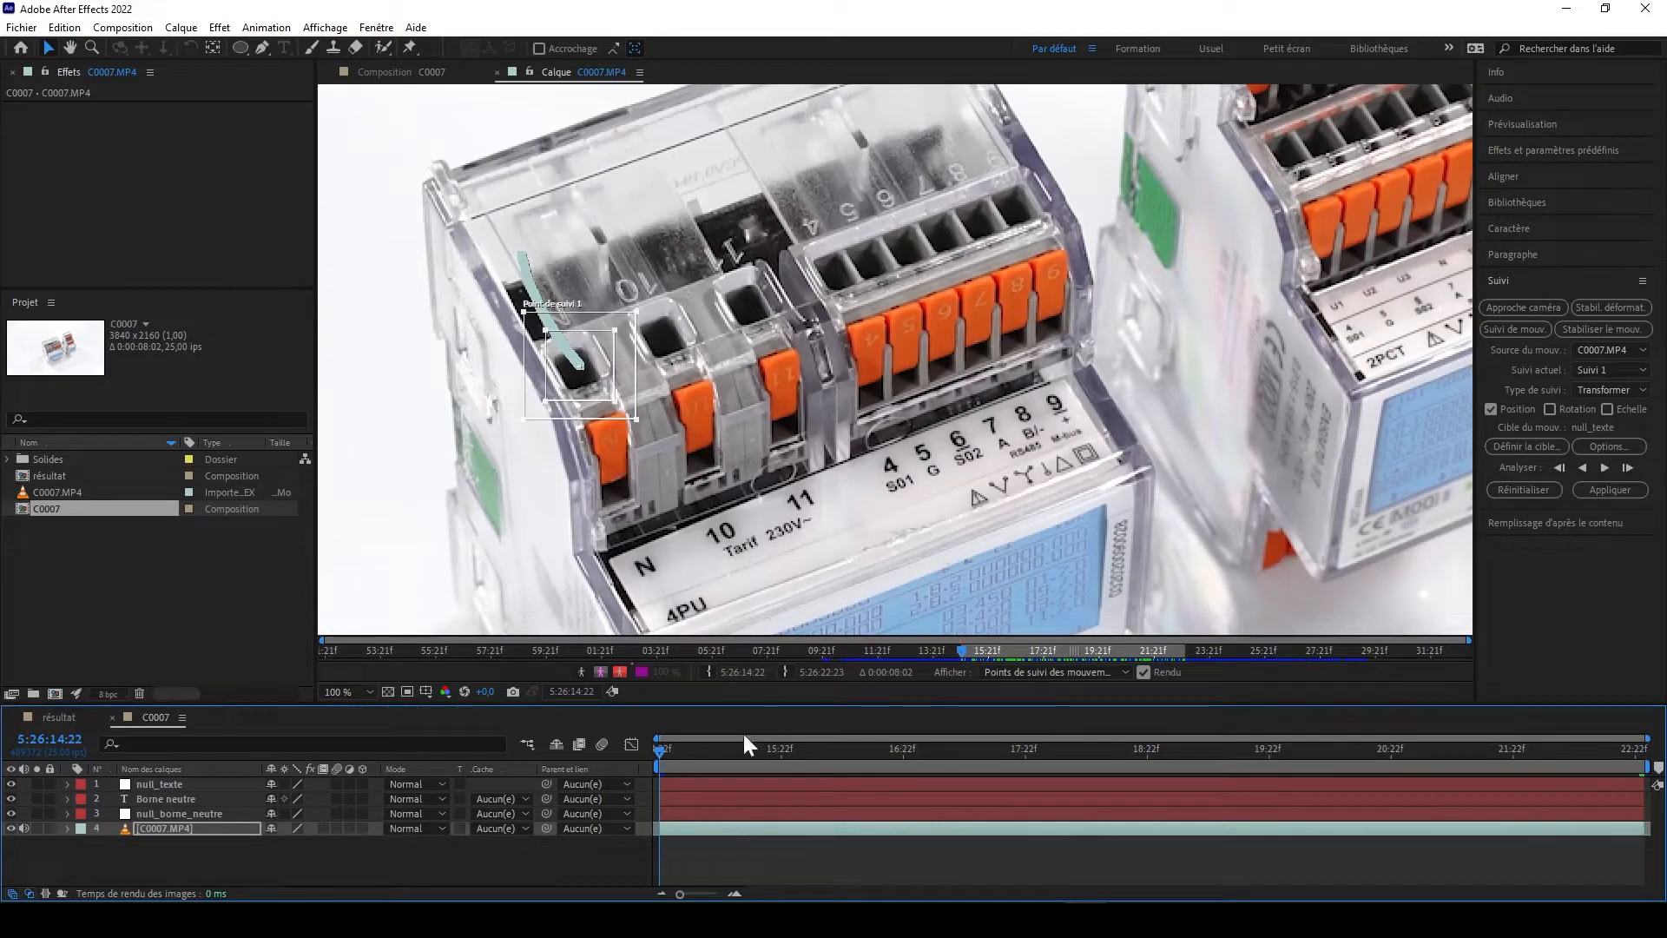
pyautogui.moveTo(663, 754); pyautogui.dragTo(1115, 754)
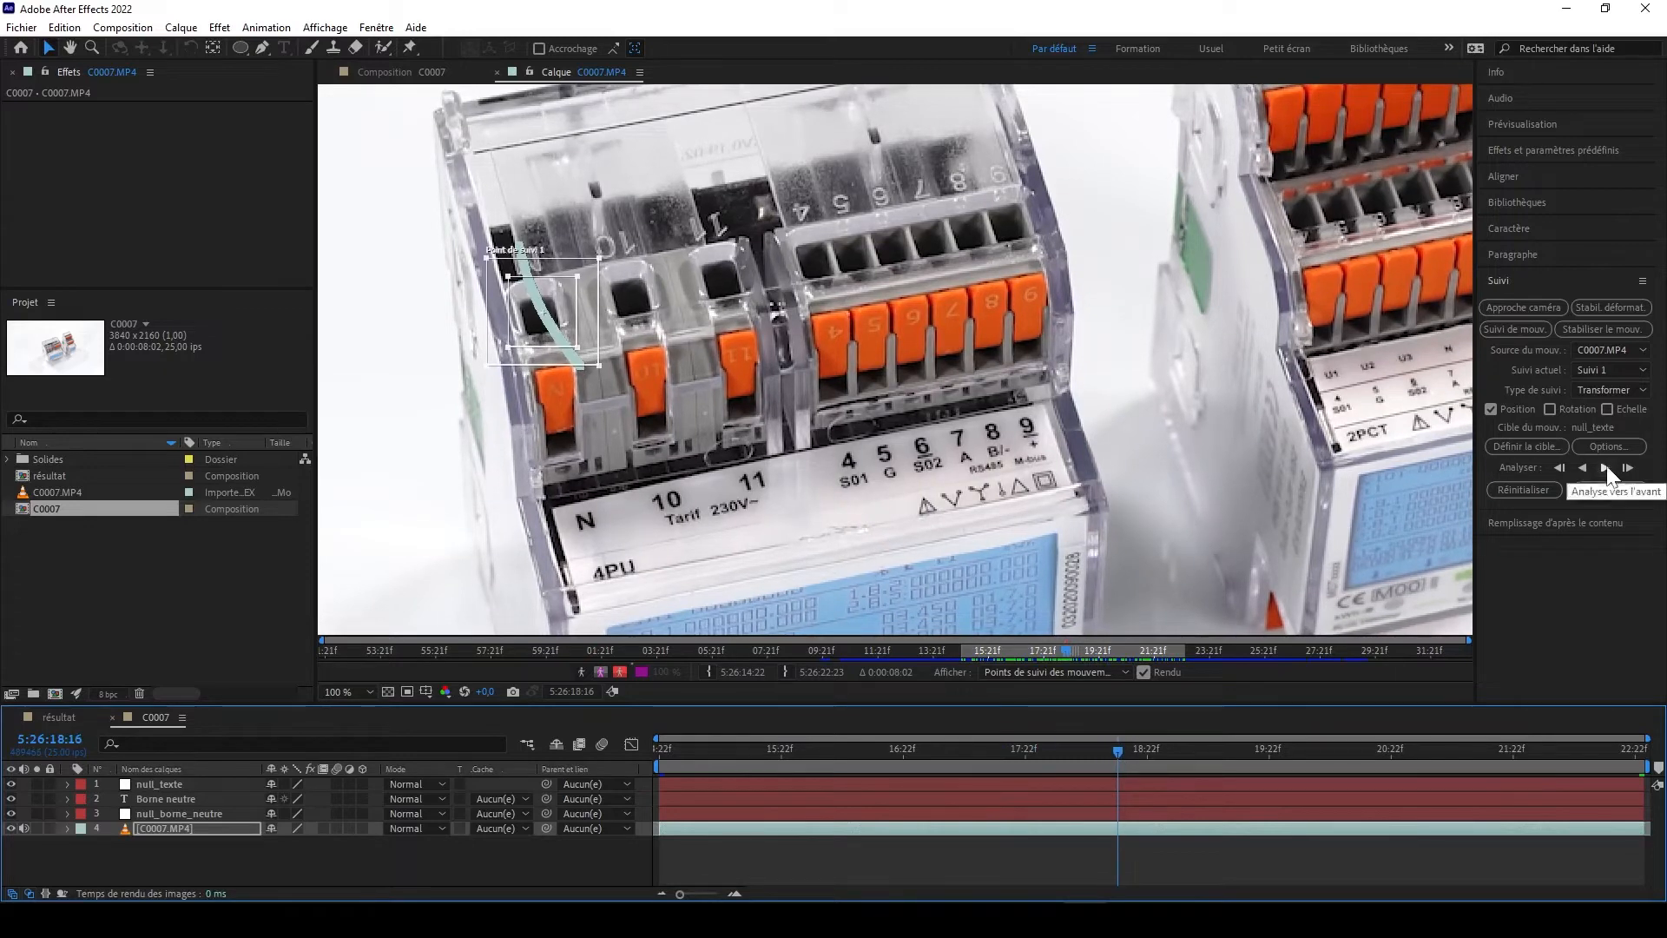
pyautogui.moveTo(1118, 752); pyautogui.dragTo(1117, 753)
pyautogui.moveTo(1117, 752); pyautogui.dragTo(985, 763)
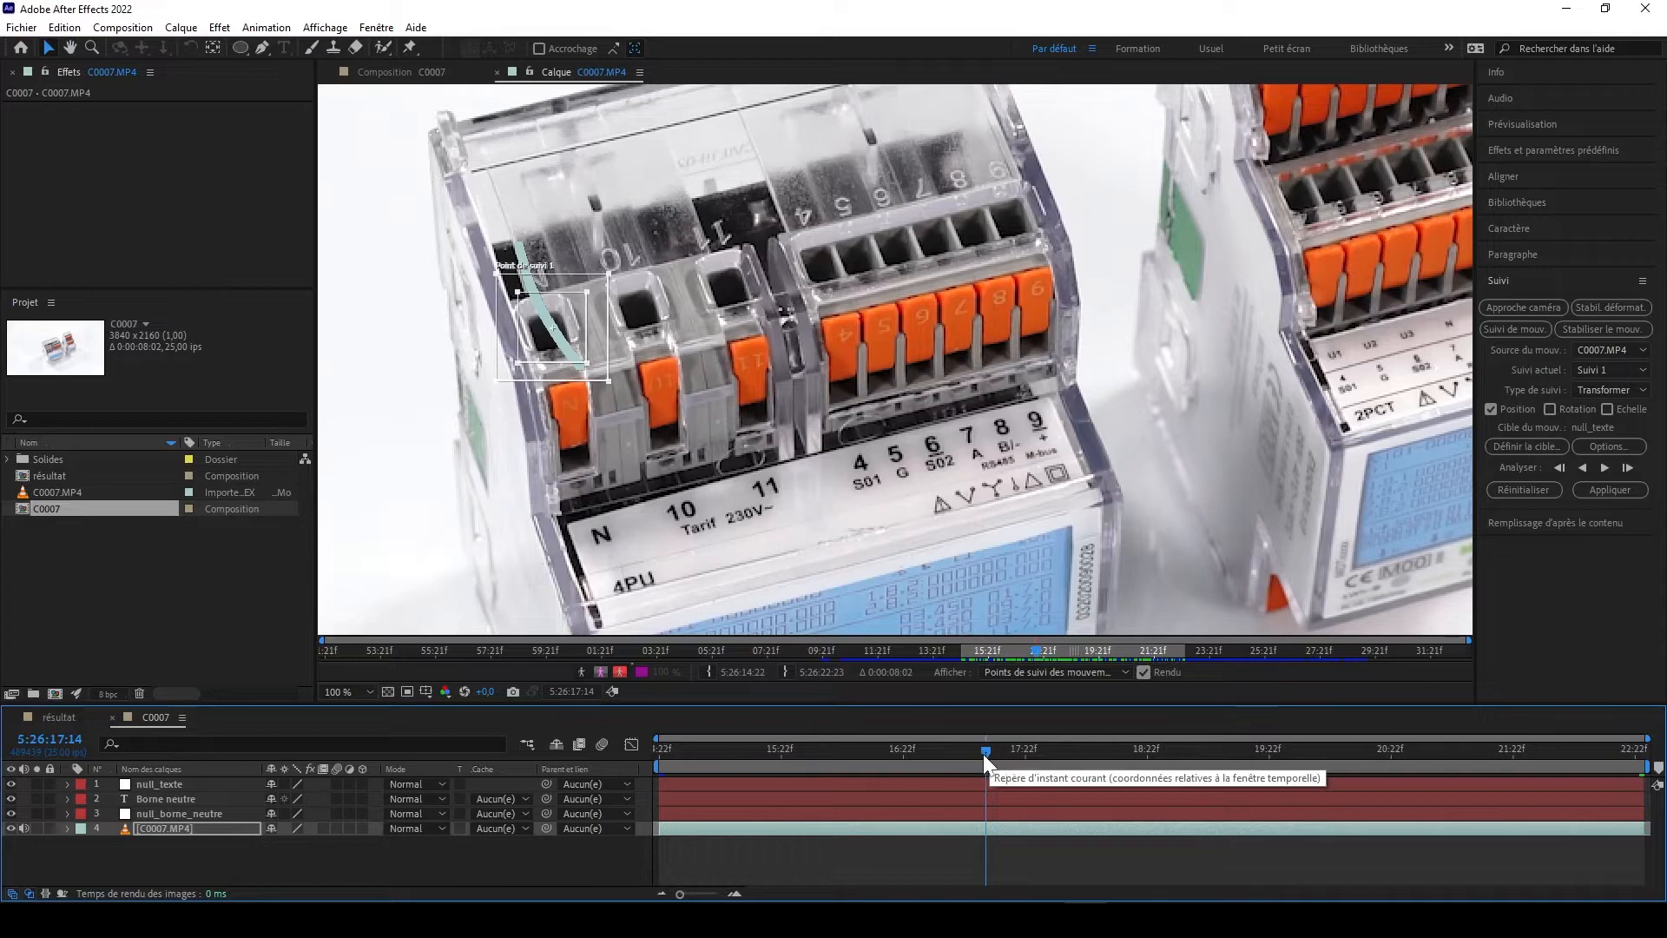
pyautogui.moveTo(983, 753); pyautogui.dragTo(643, 763)
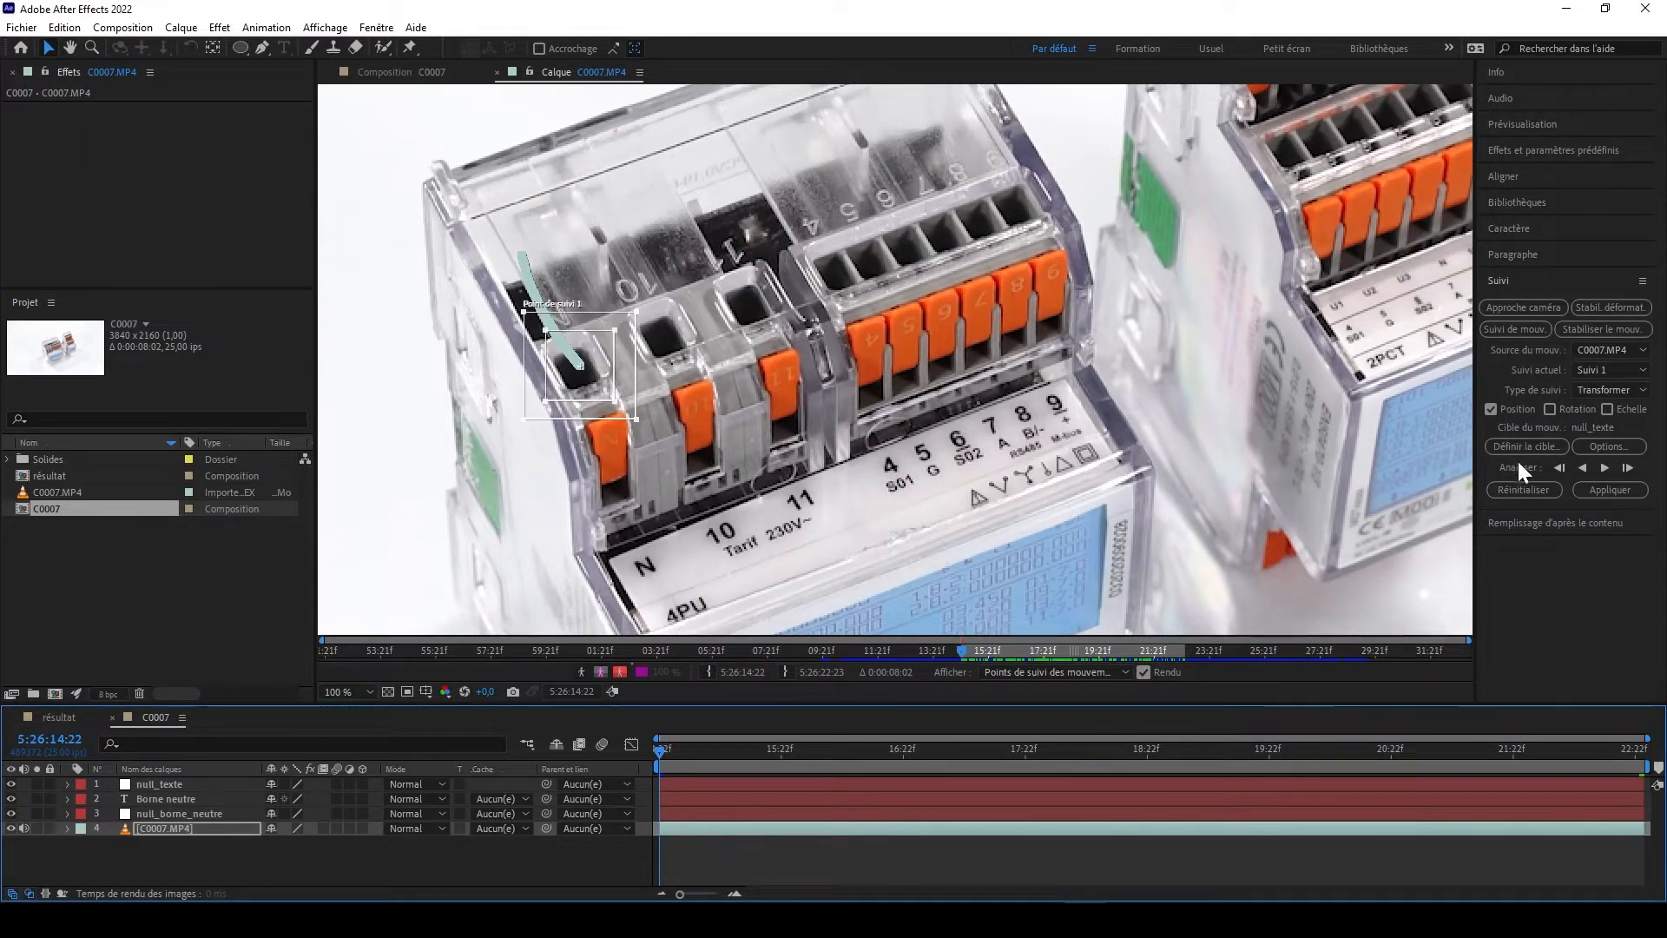
# - Set the motion target of the track to the null_borne_neutre layer
pyautogui.click(1540, 439)
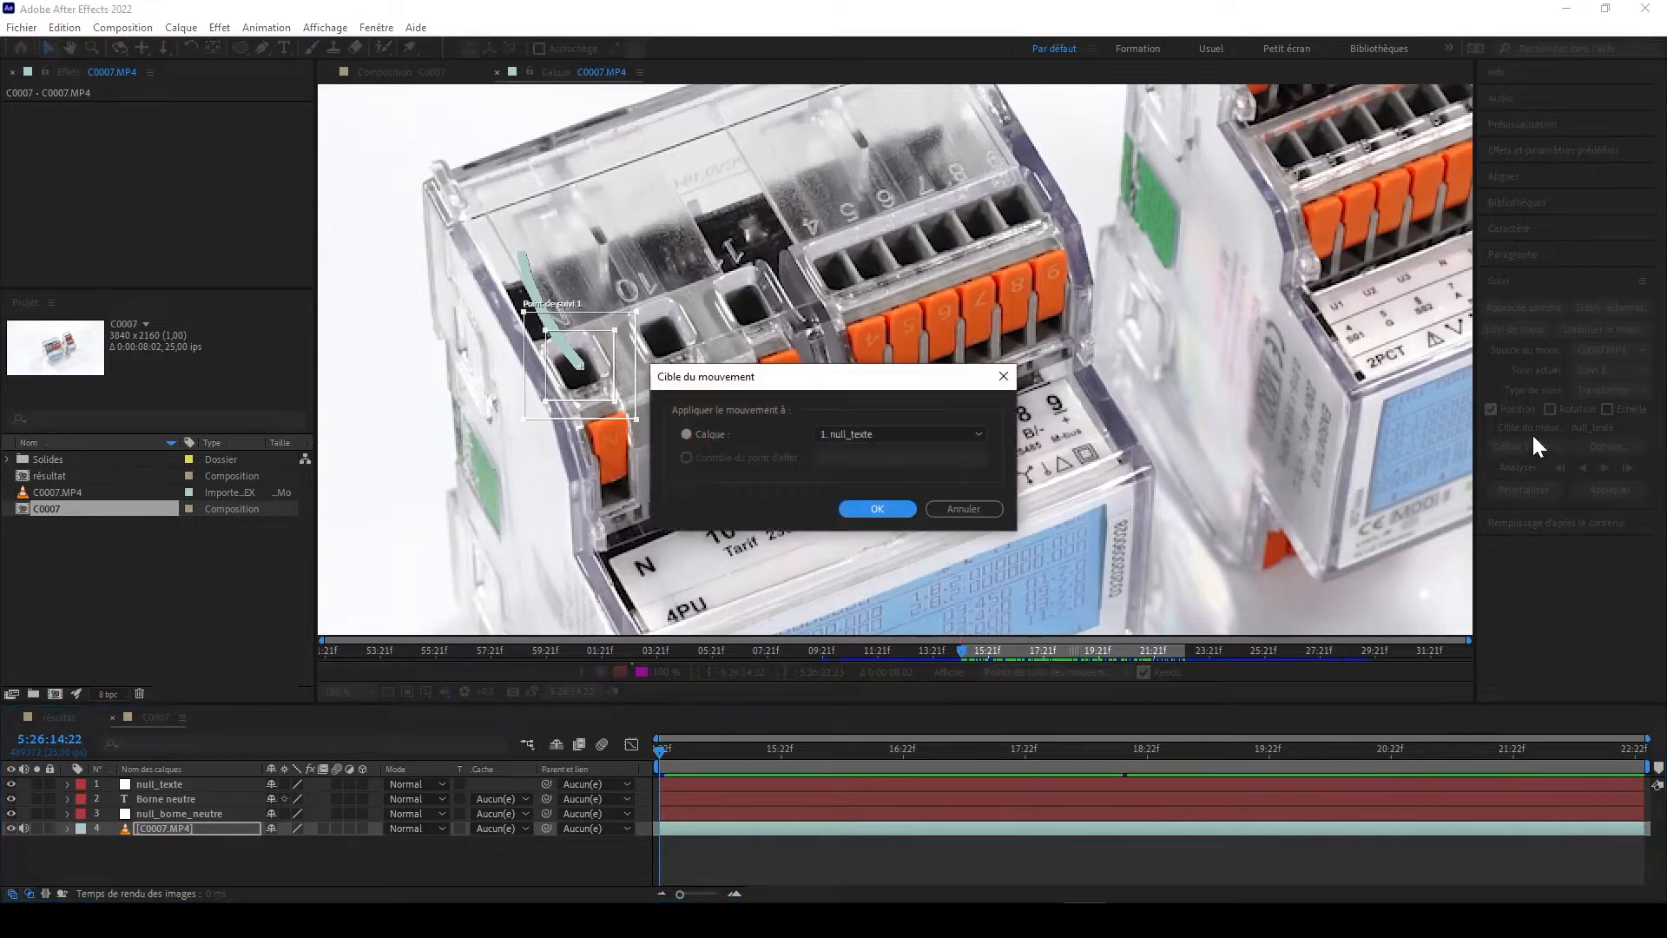
pyautogui.click(873, 434)
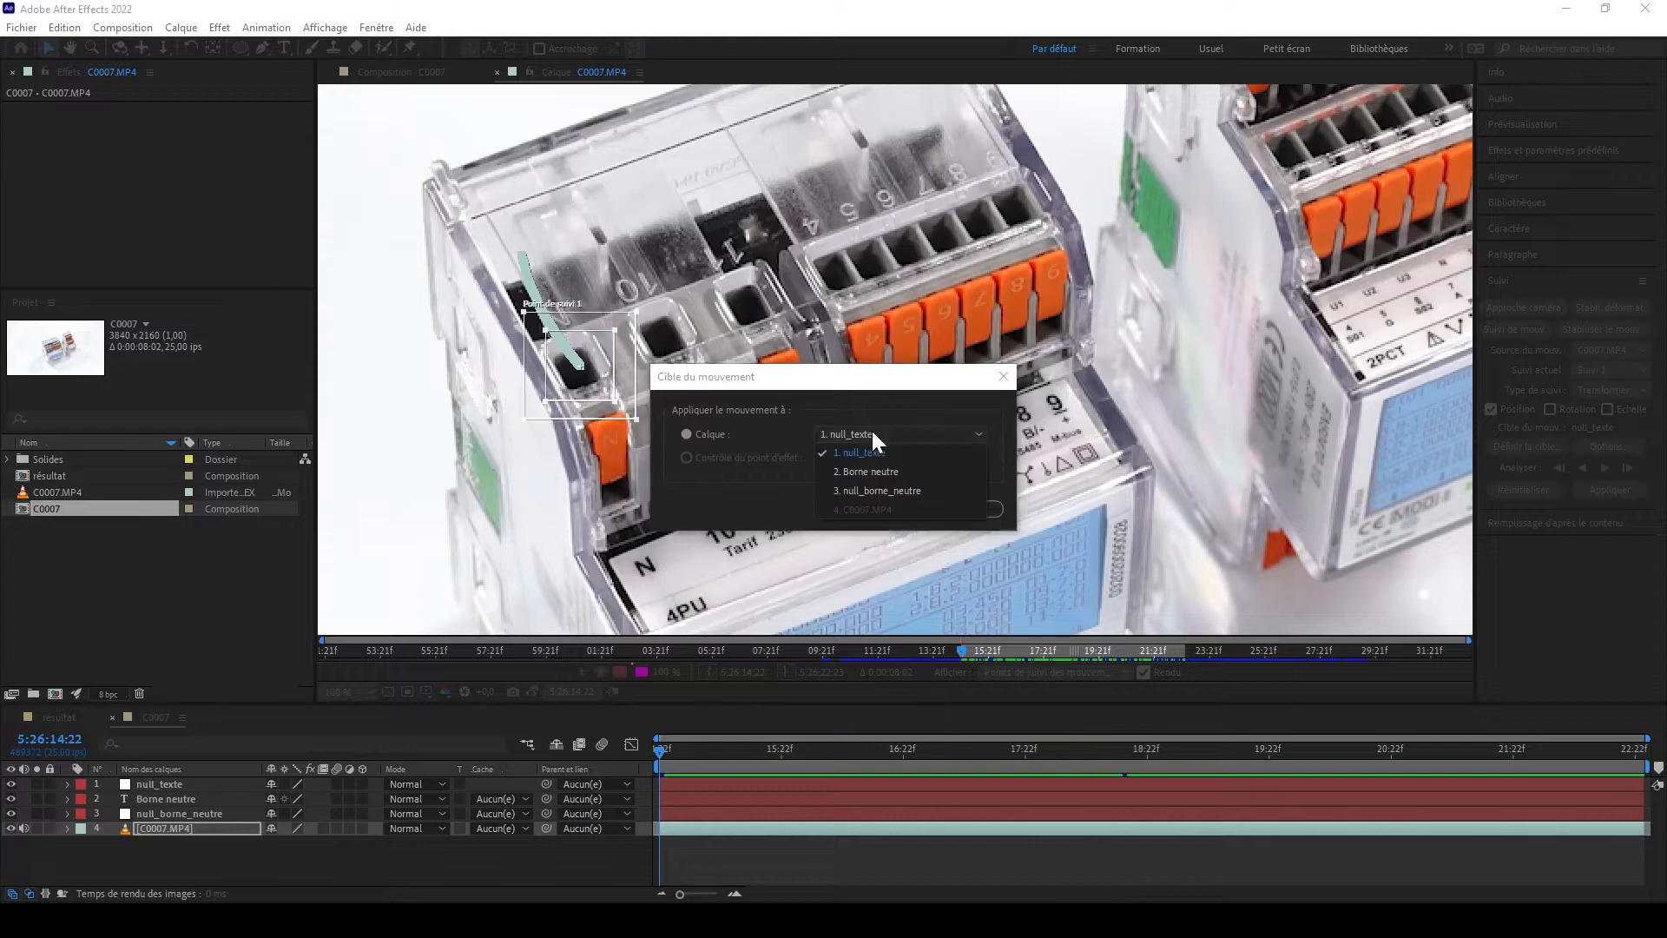
pyautogui.click(878, 491)
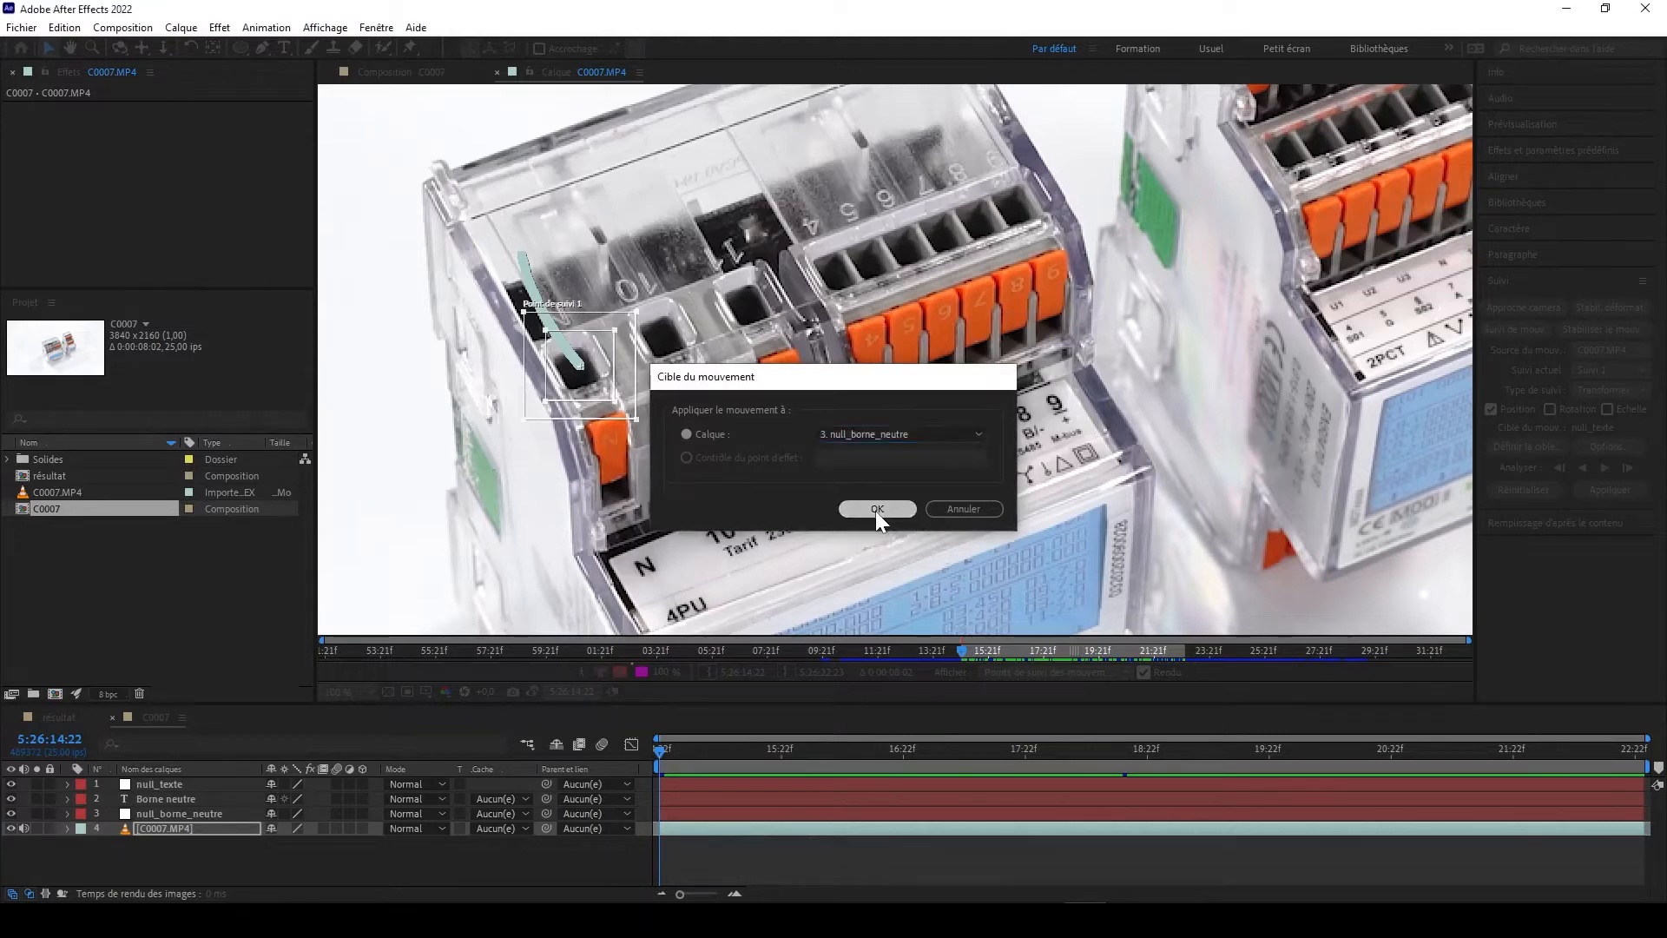
pyautogui.click(877, 510)
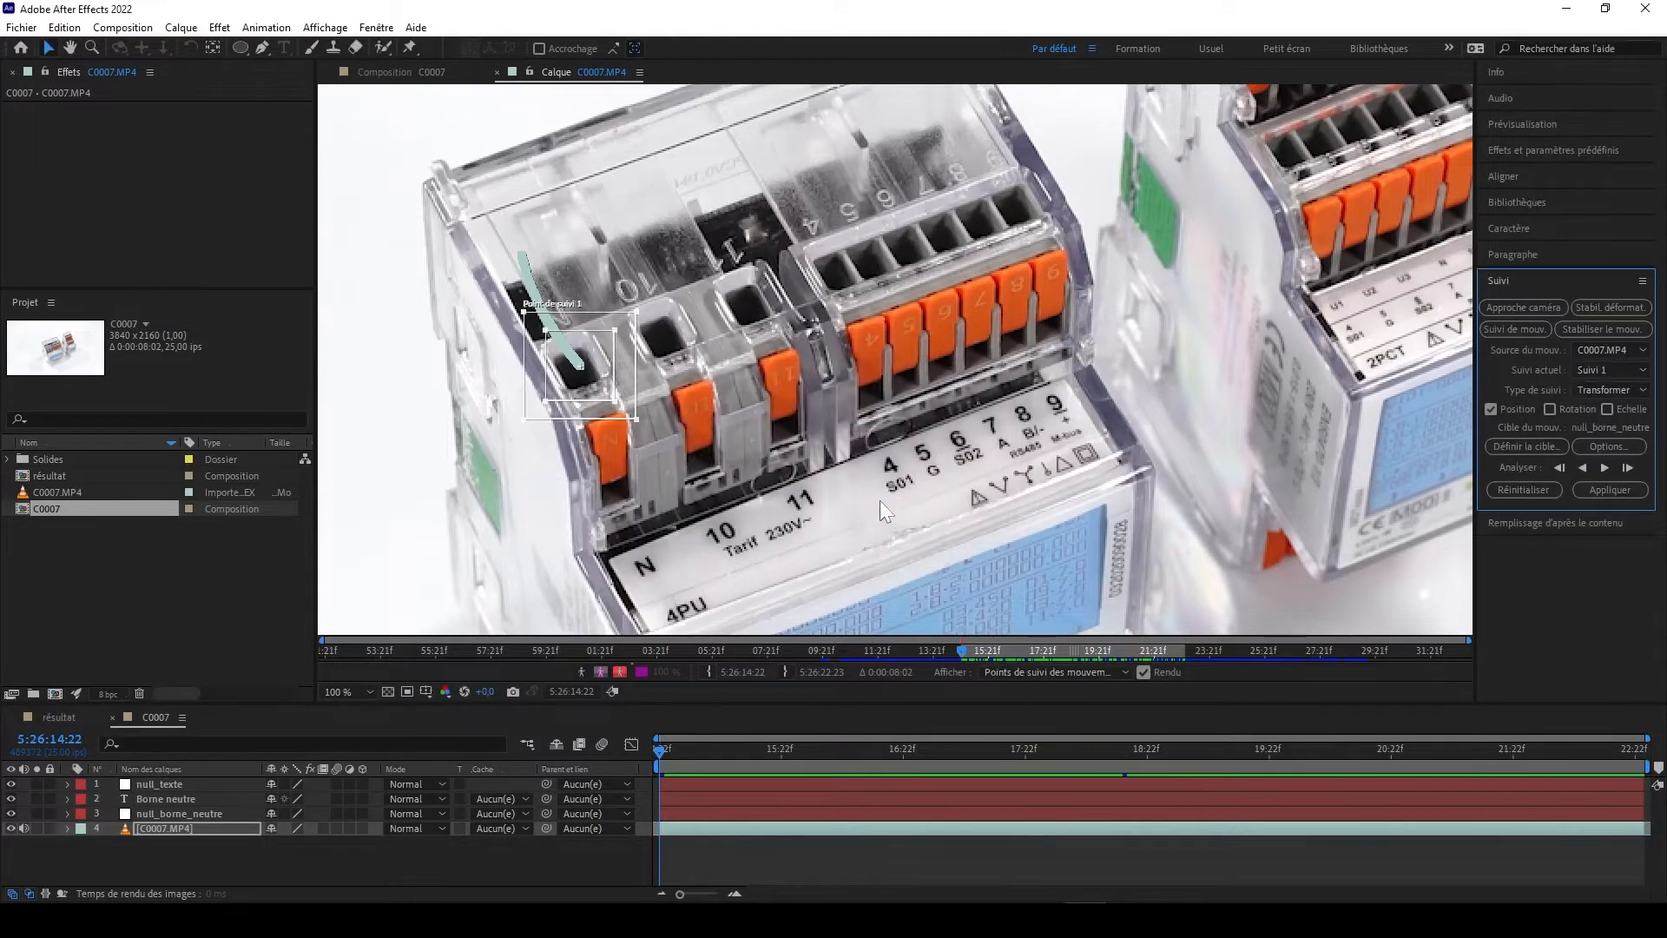
# - Apply the neutral terminal track to null_borne_neutre in X and Y, and check the null against the moving footage
pyautogui.click(1611, 489)
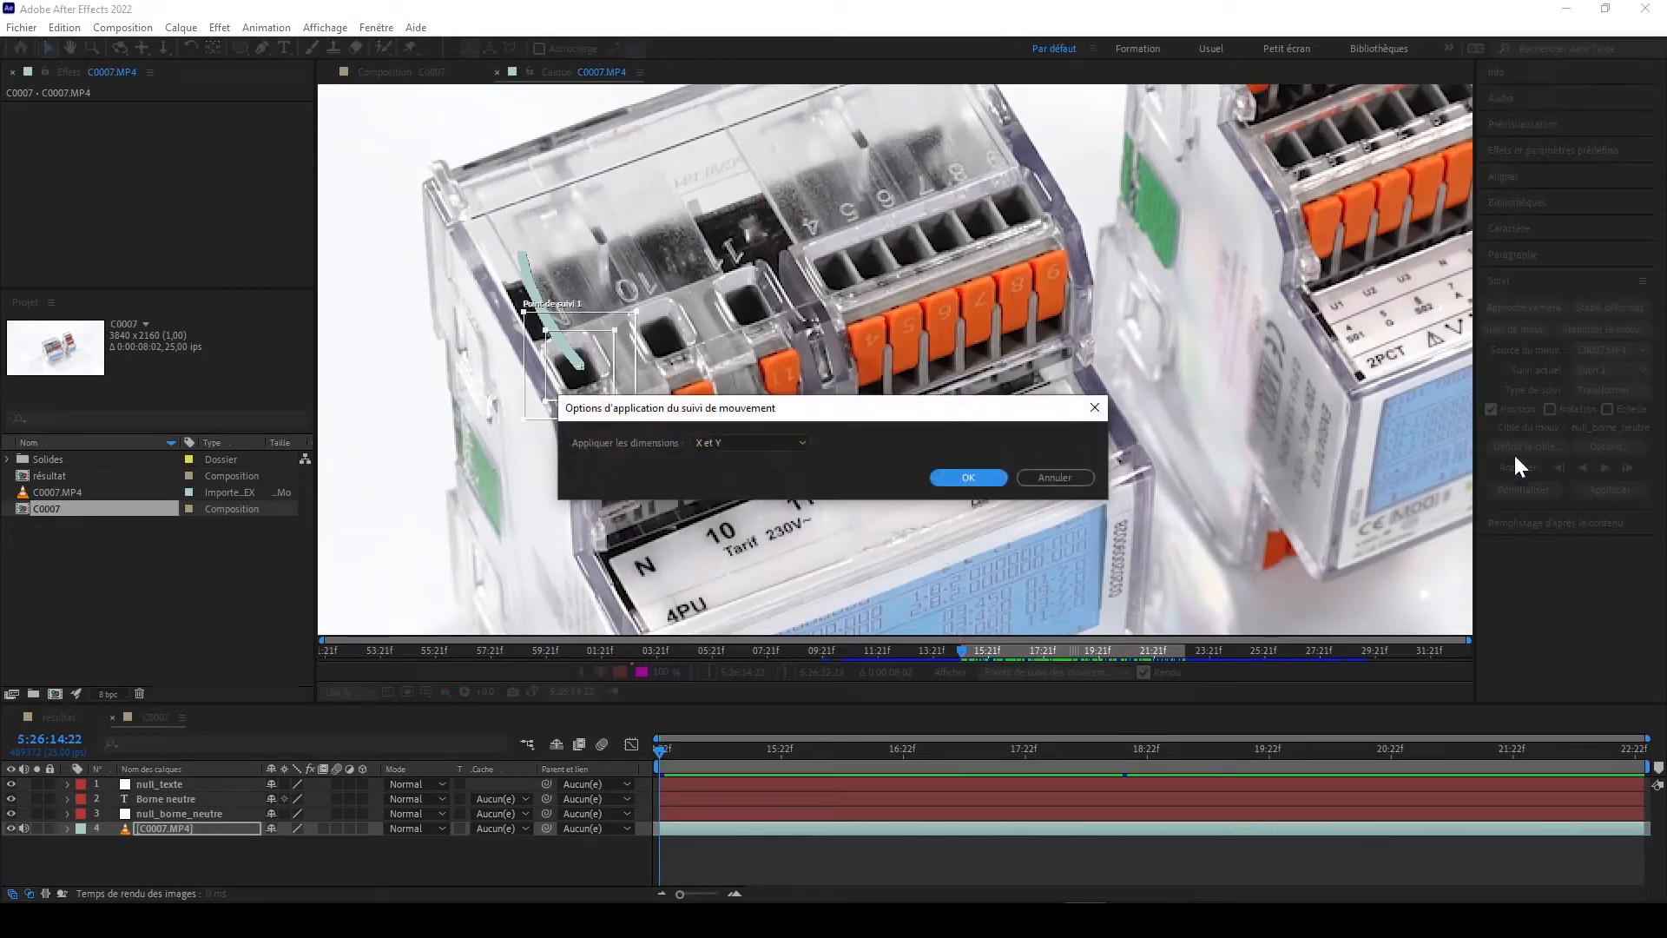
pyautogui.click(758, 442)
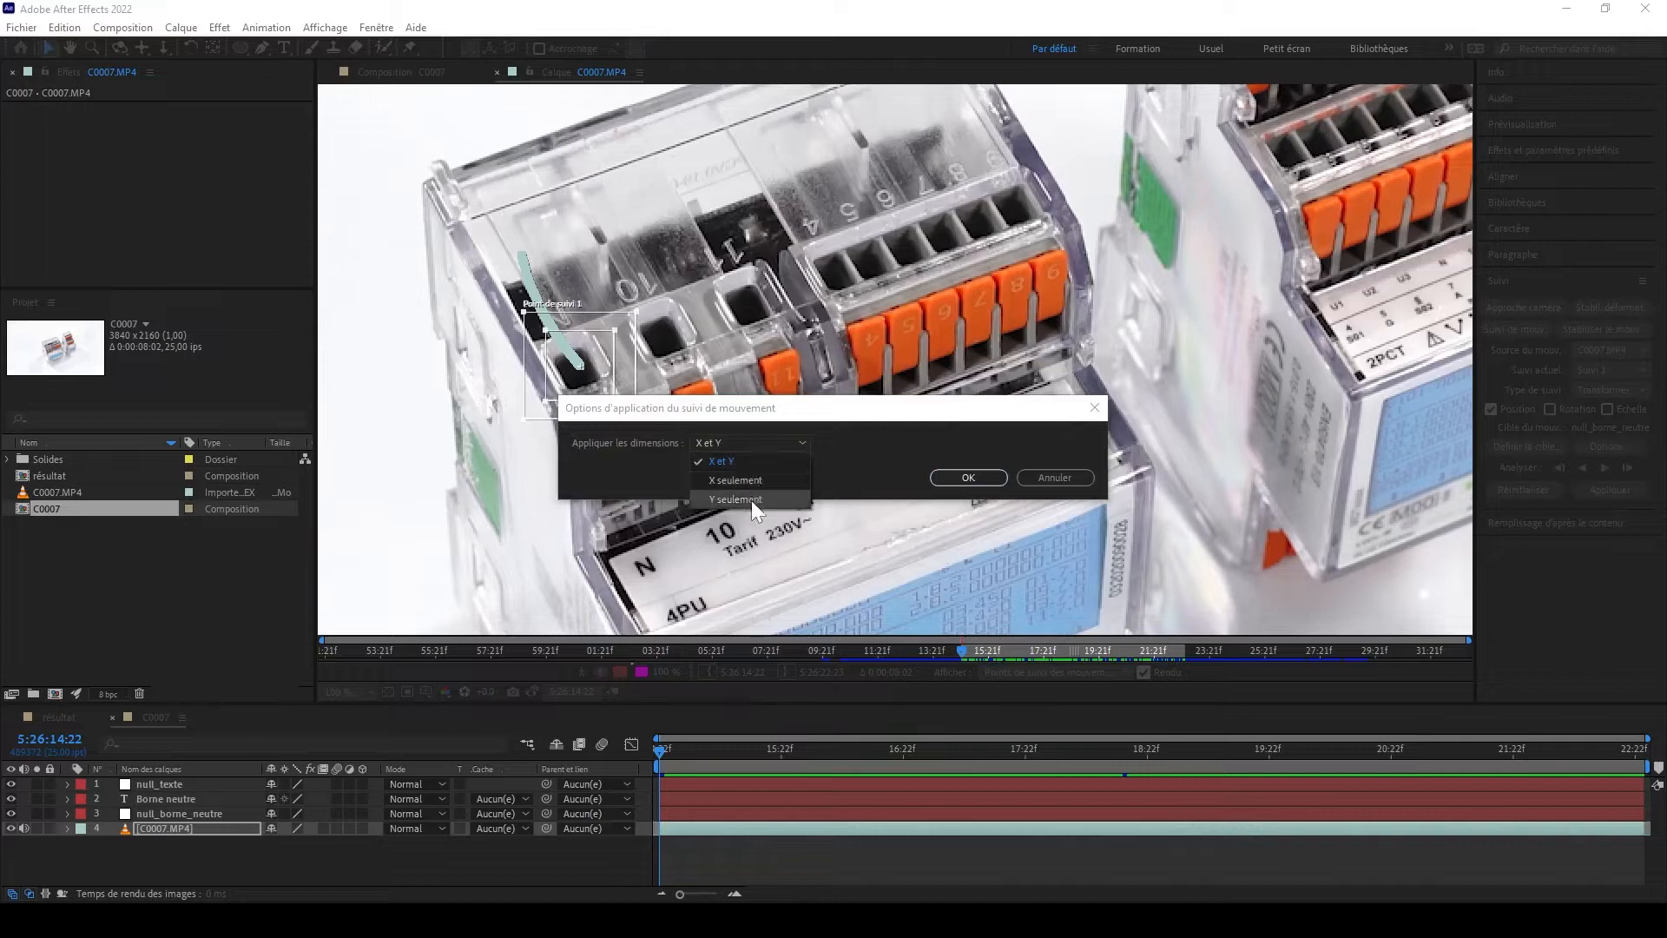
pyautogui.click(764, 459)
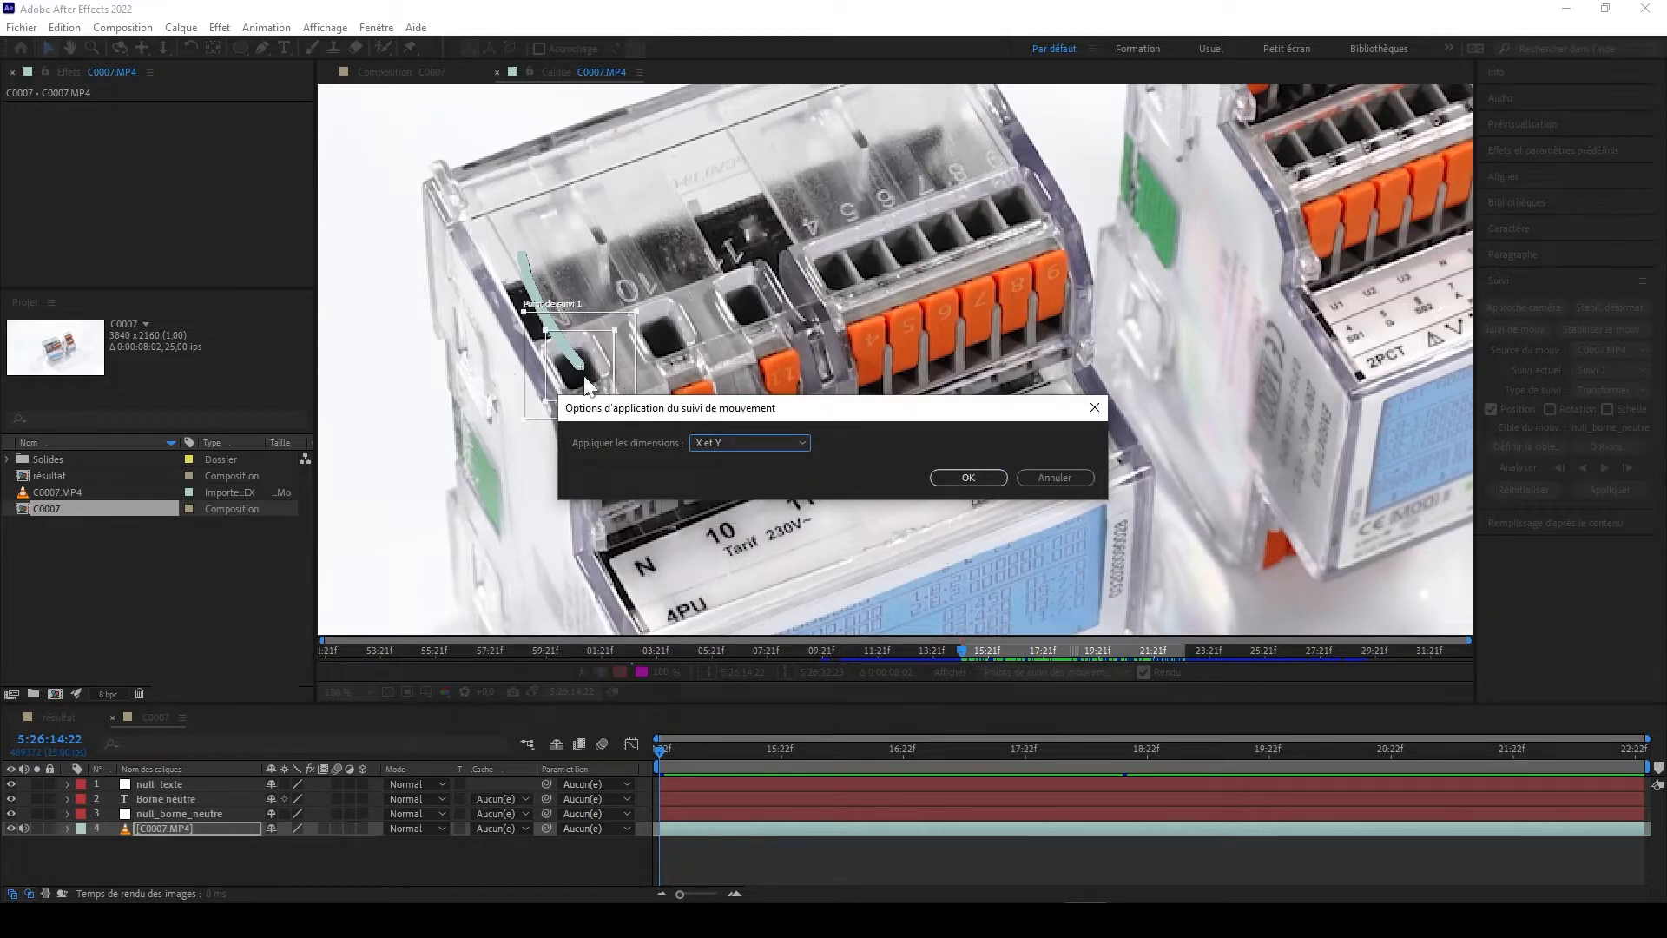
pyautogui.click(964, 476)
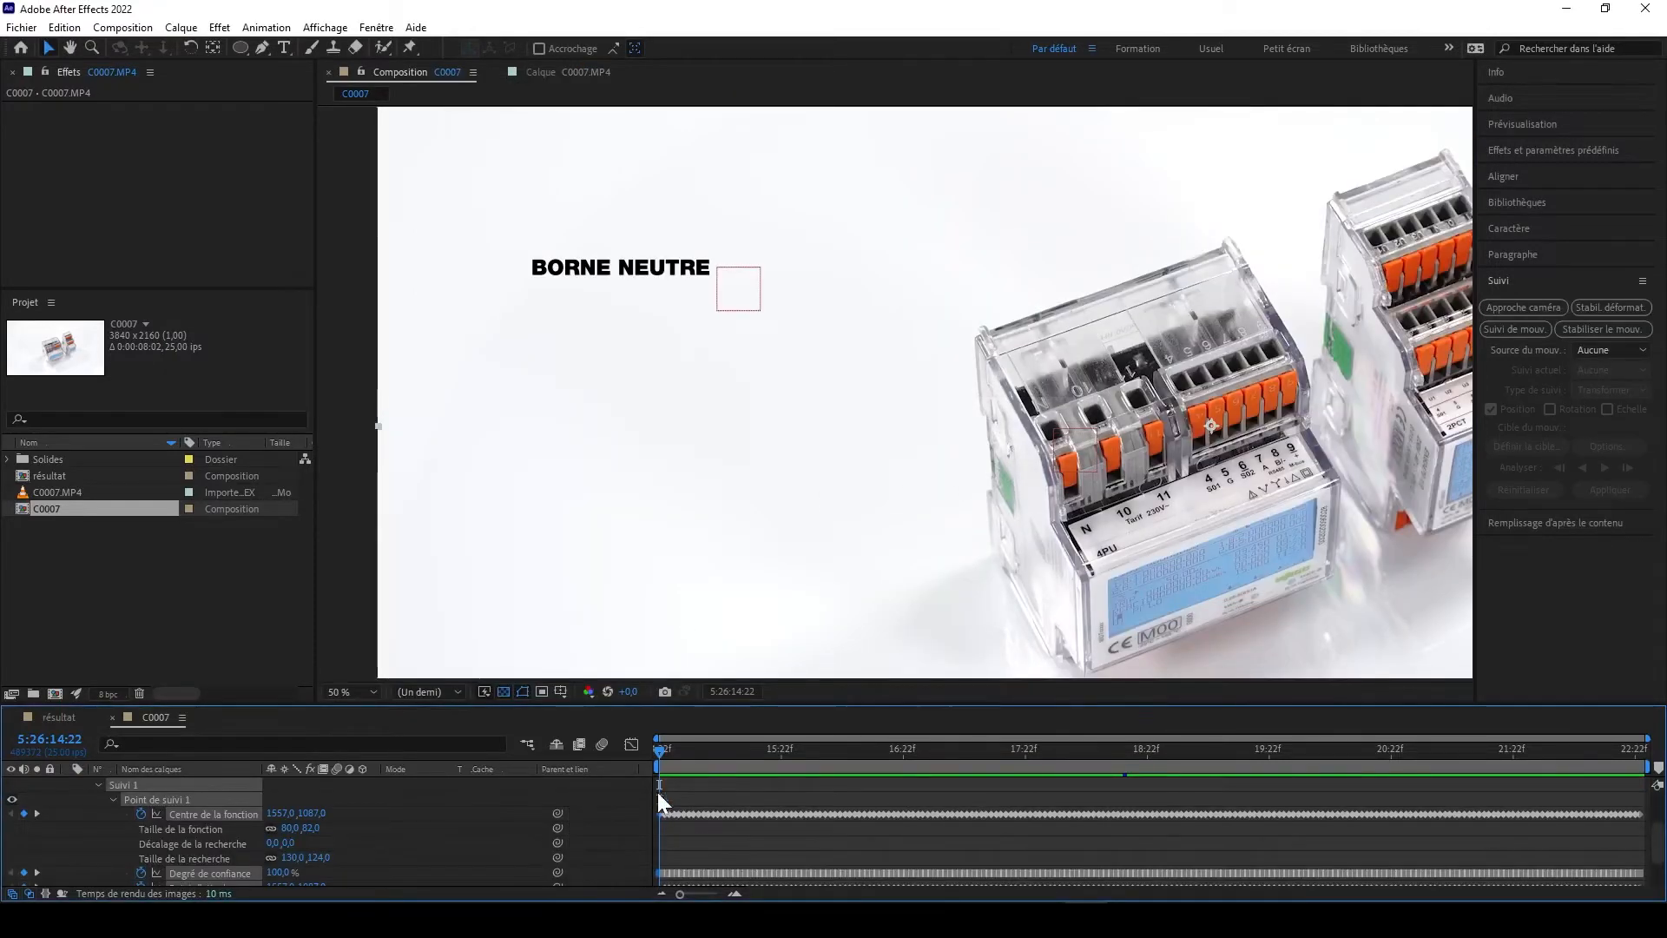
pyautogui.moveTo(760, 758); pyautogui.dragTo(1098, 764)
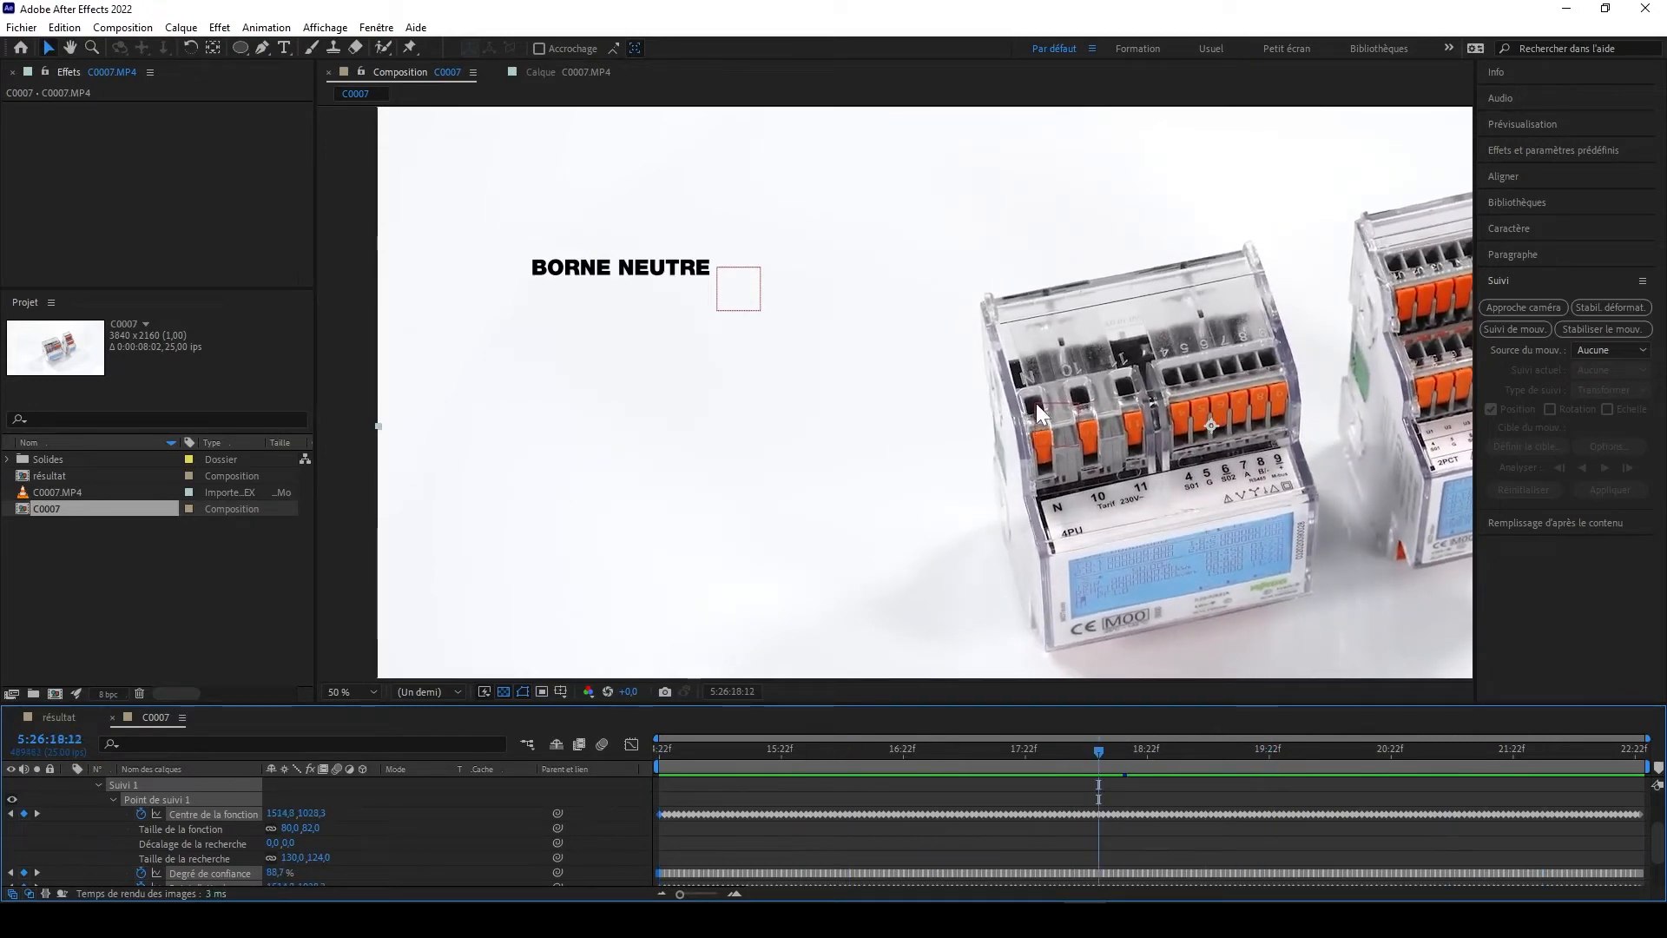
pyautogui.moveTo(1086, 761); pyautogui.dragTo(1147, 749)
# - Examine the stored track data under the C0007.MP4 layer and leave that layer selected
pyautogui.scroll(3, 167, 819)
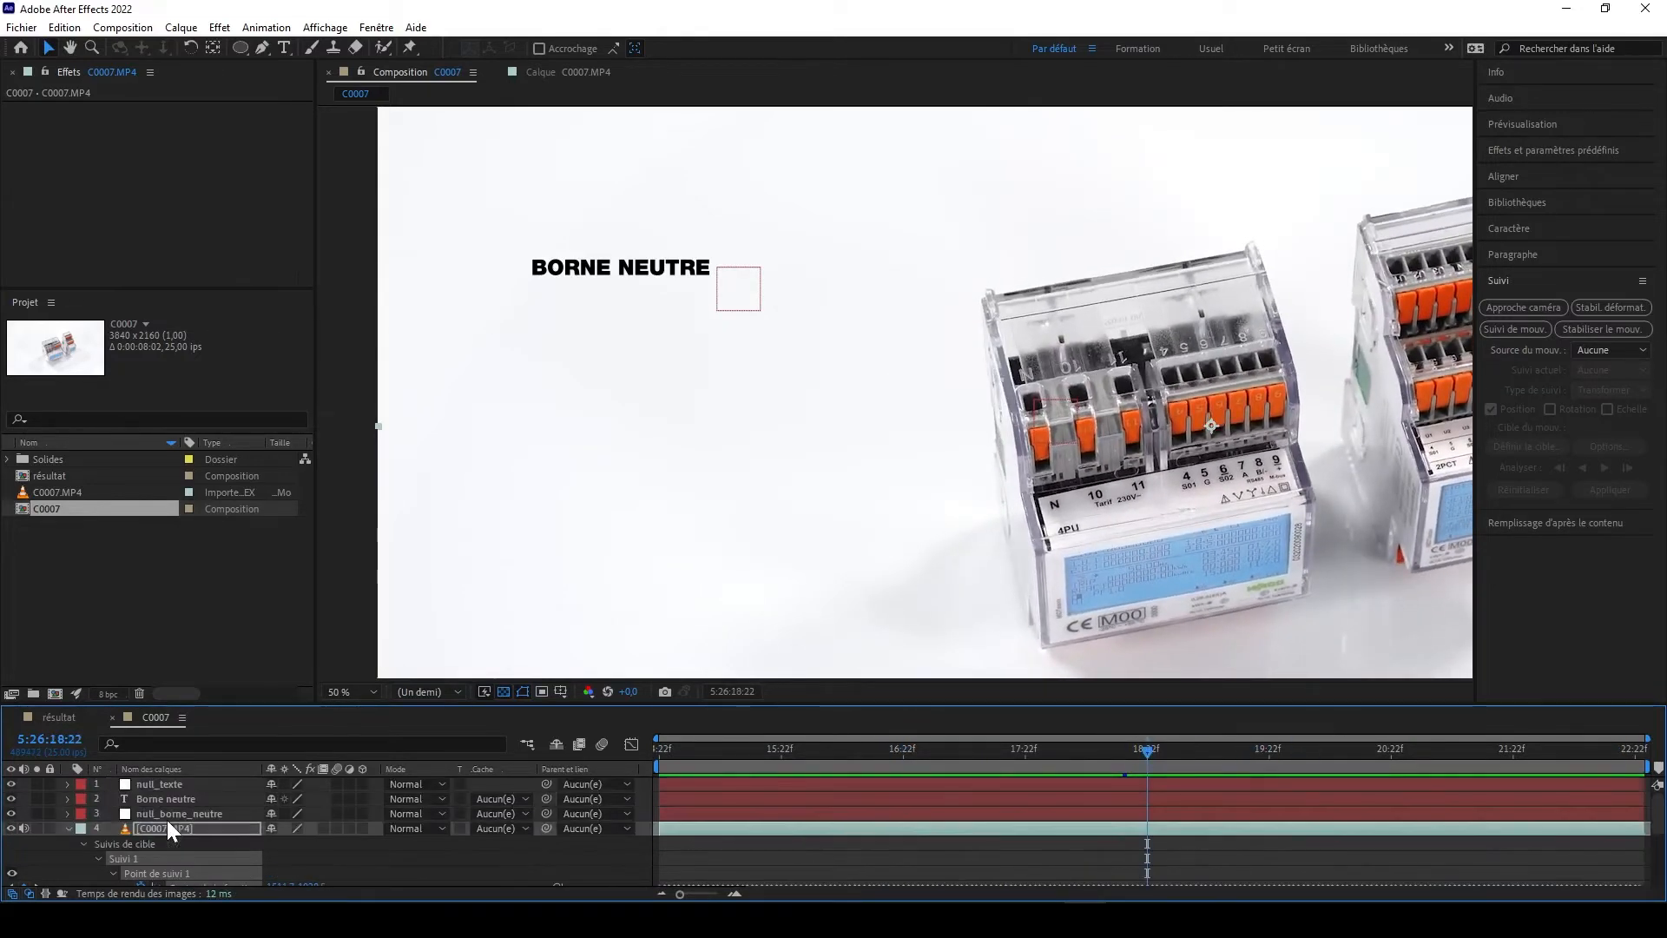
pyautogui.click(68, 827)
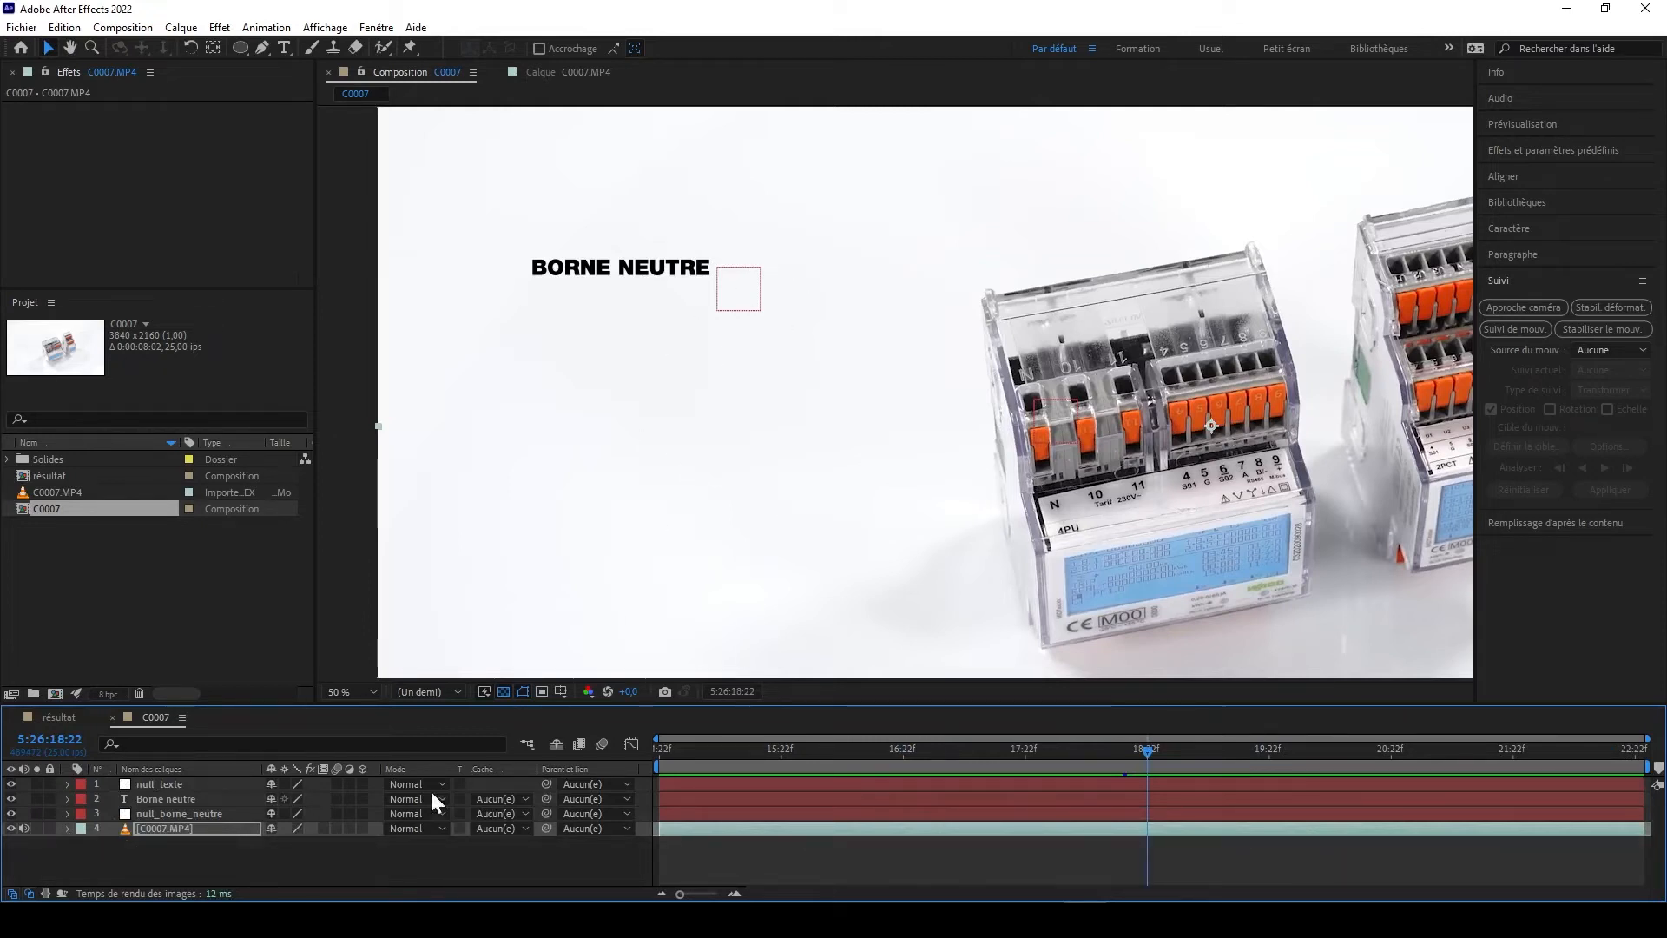
pyautogui.click(159, 861)
pyautogui.click(167, 827)
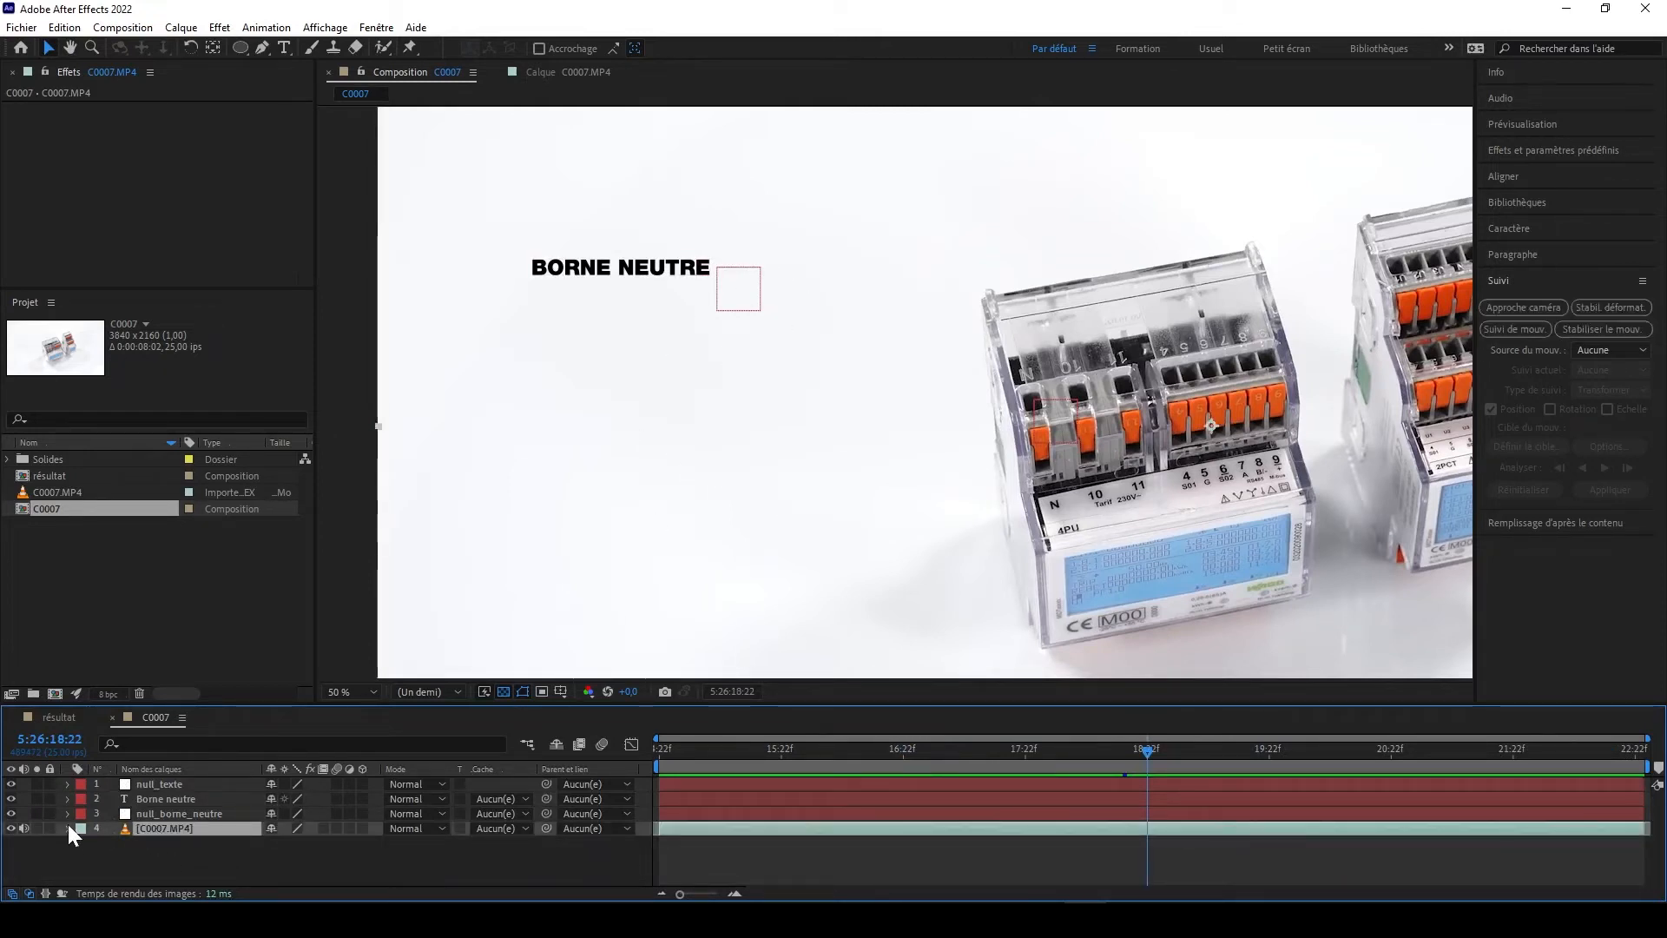
pyautogui.click(67, 828)
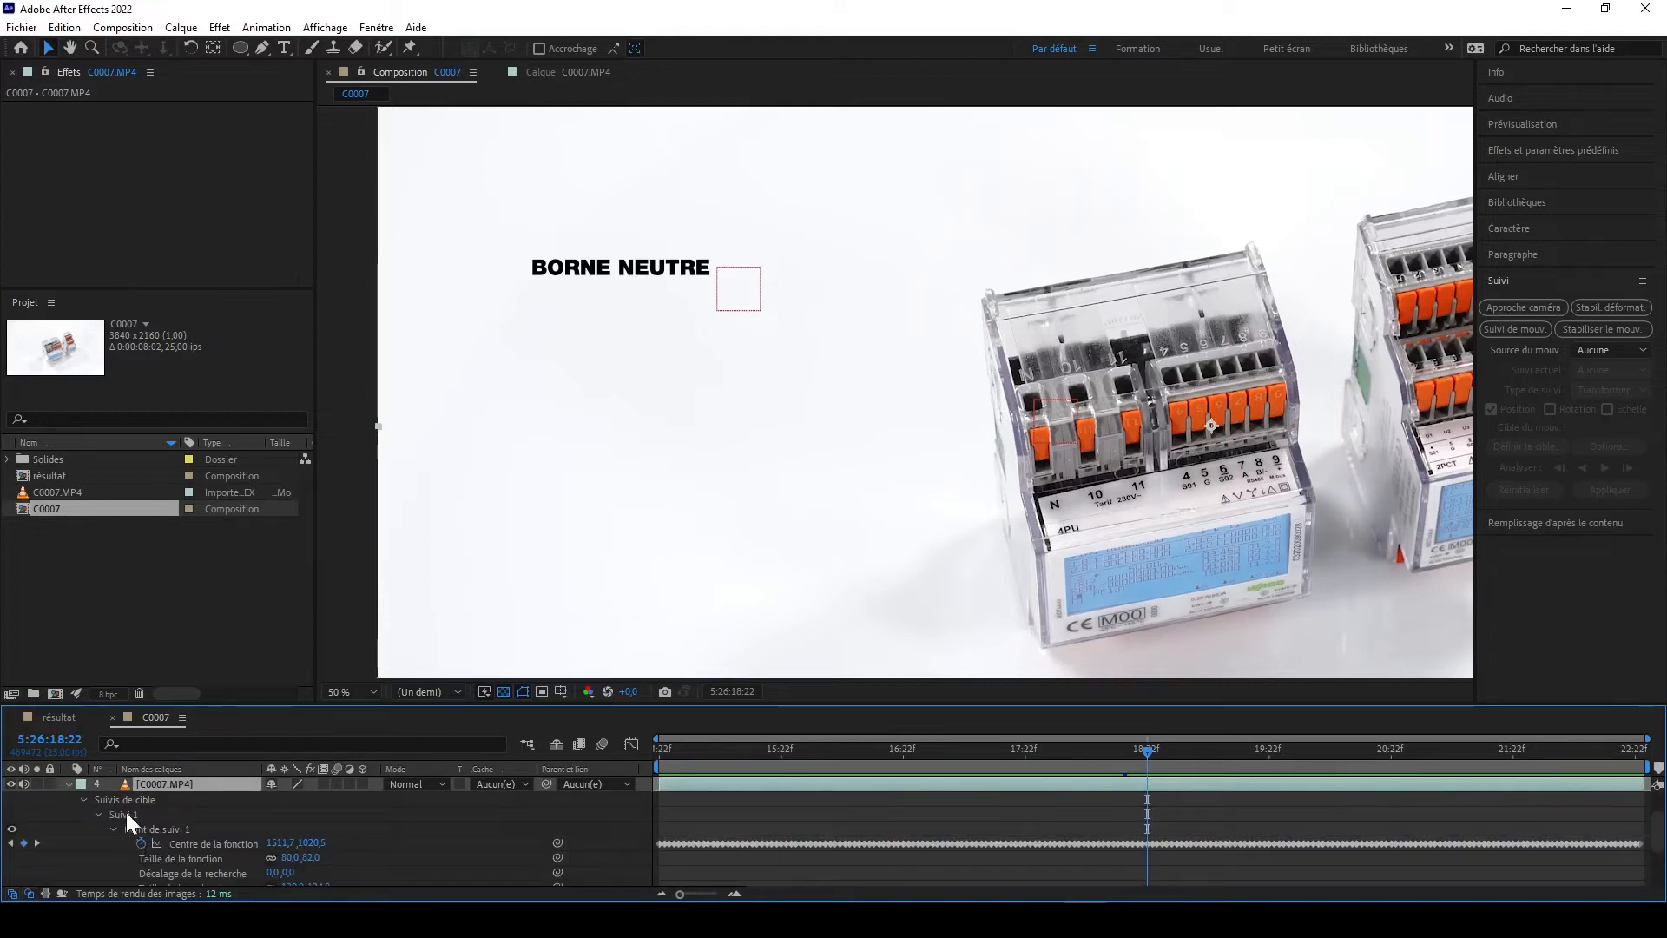
pyautogui.click(123, 799)
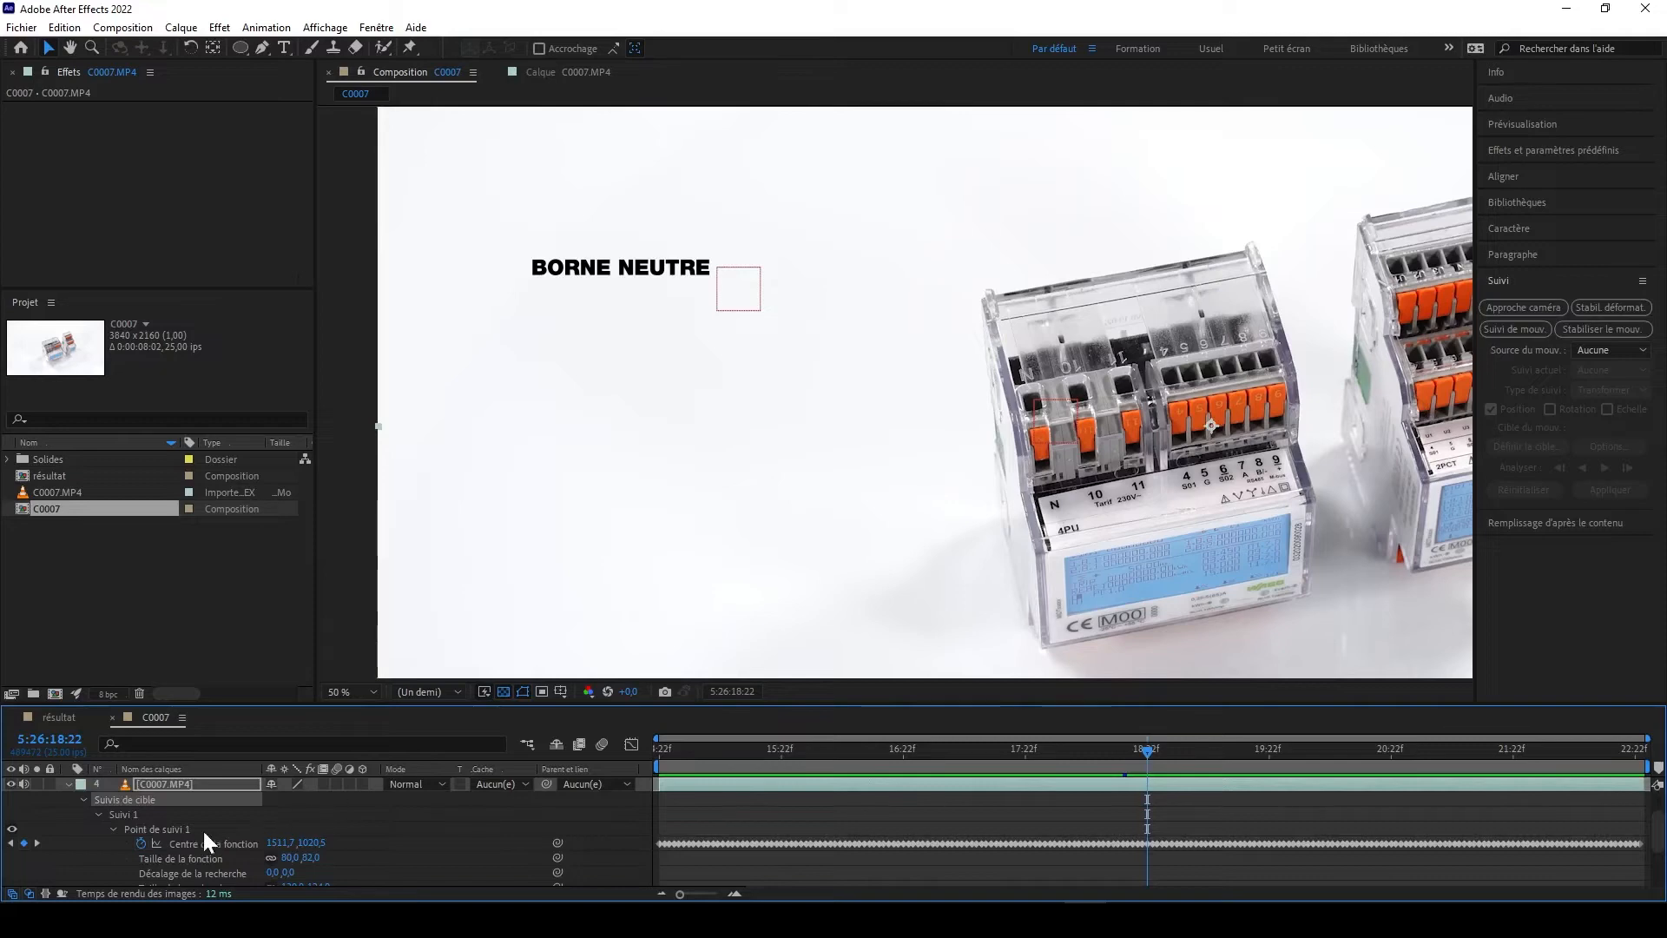
pyautogui.click(154, 784)
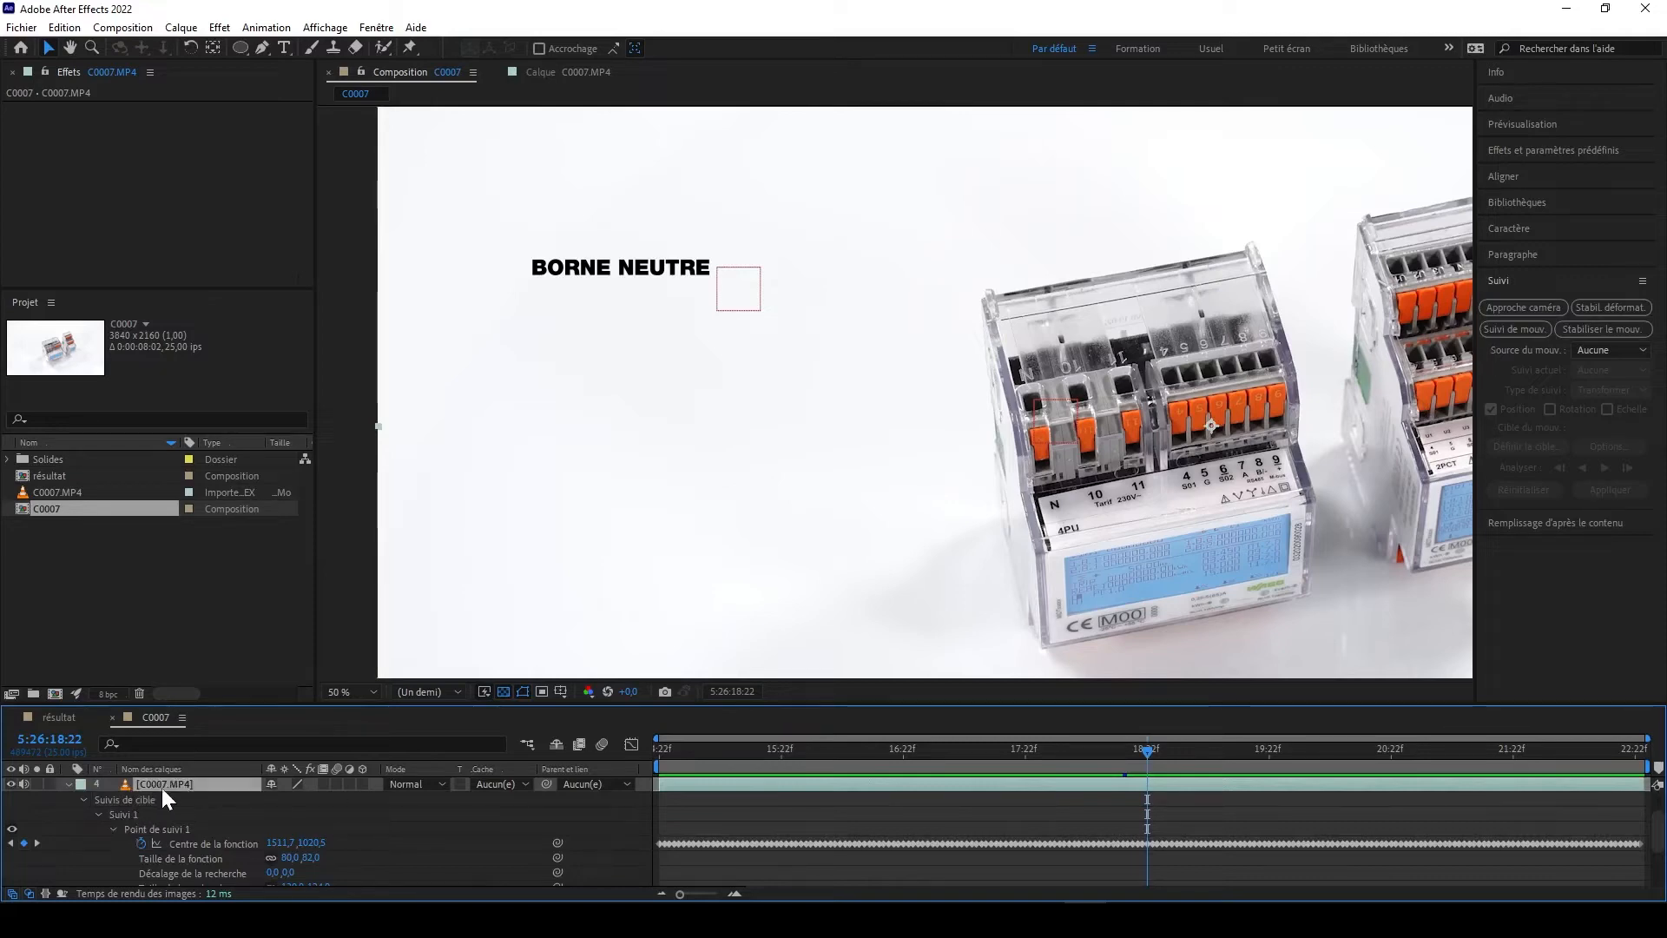
# - Add a second motion track to C0007.MP4, compare it with the first, and make Suivi 1 the current track
pyautogui.click(1530, 326)
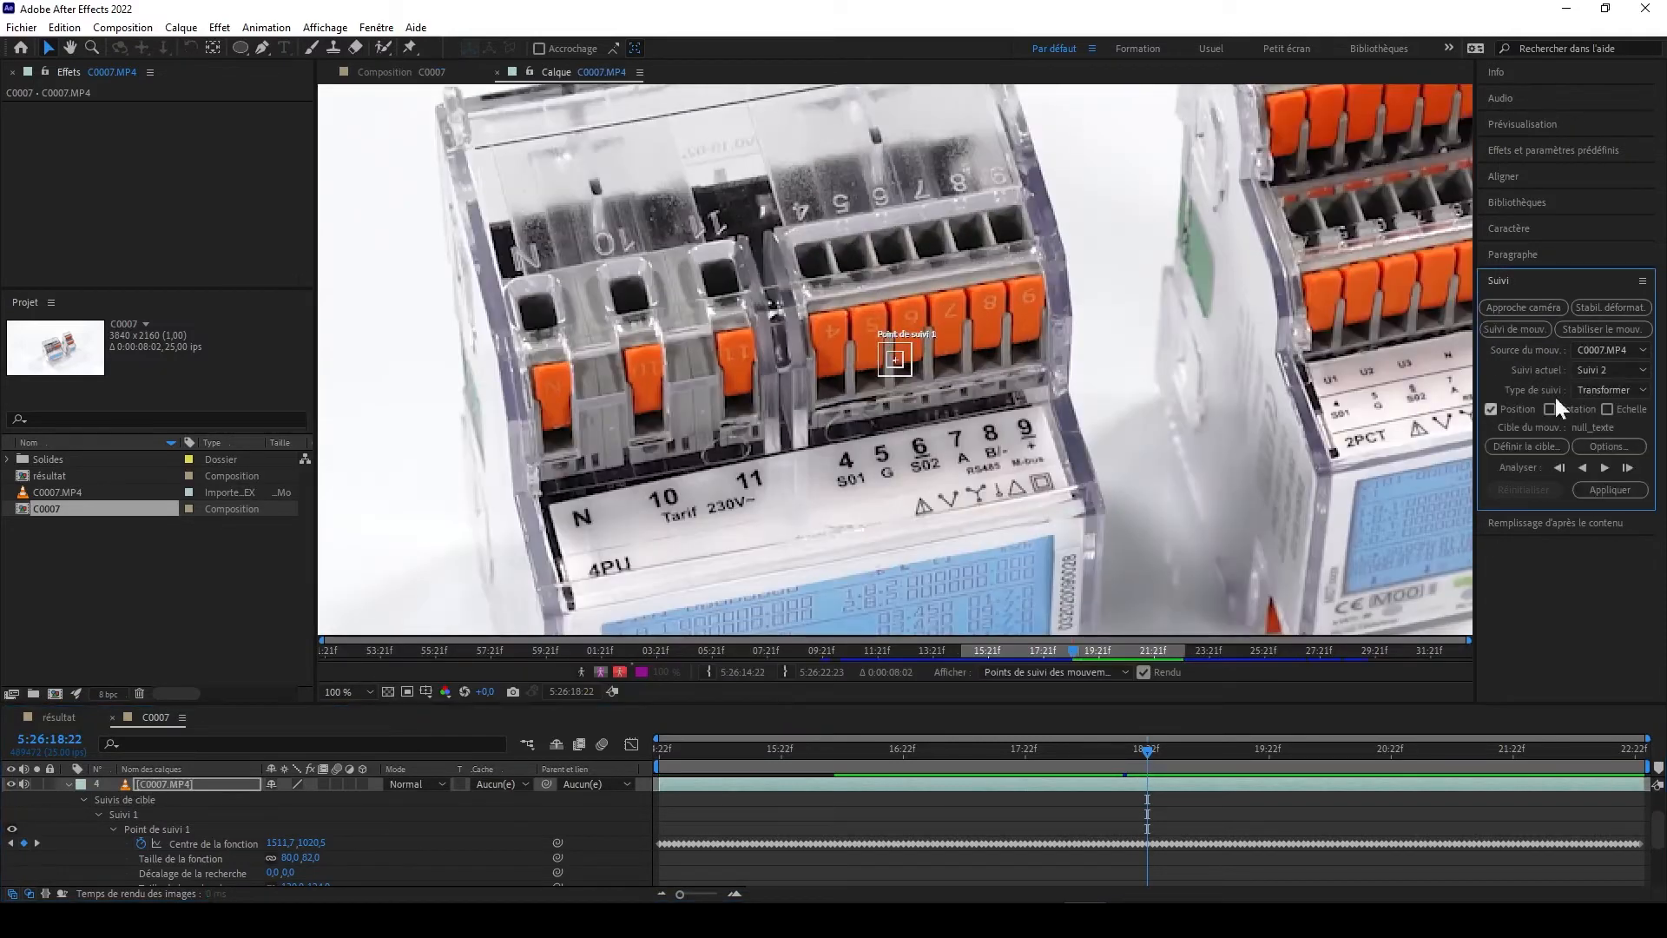
pyautogui.click(1601, 371)
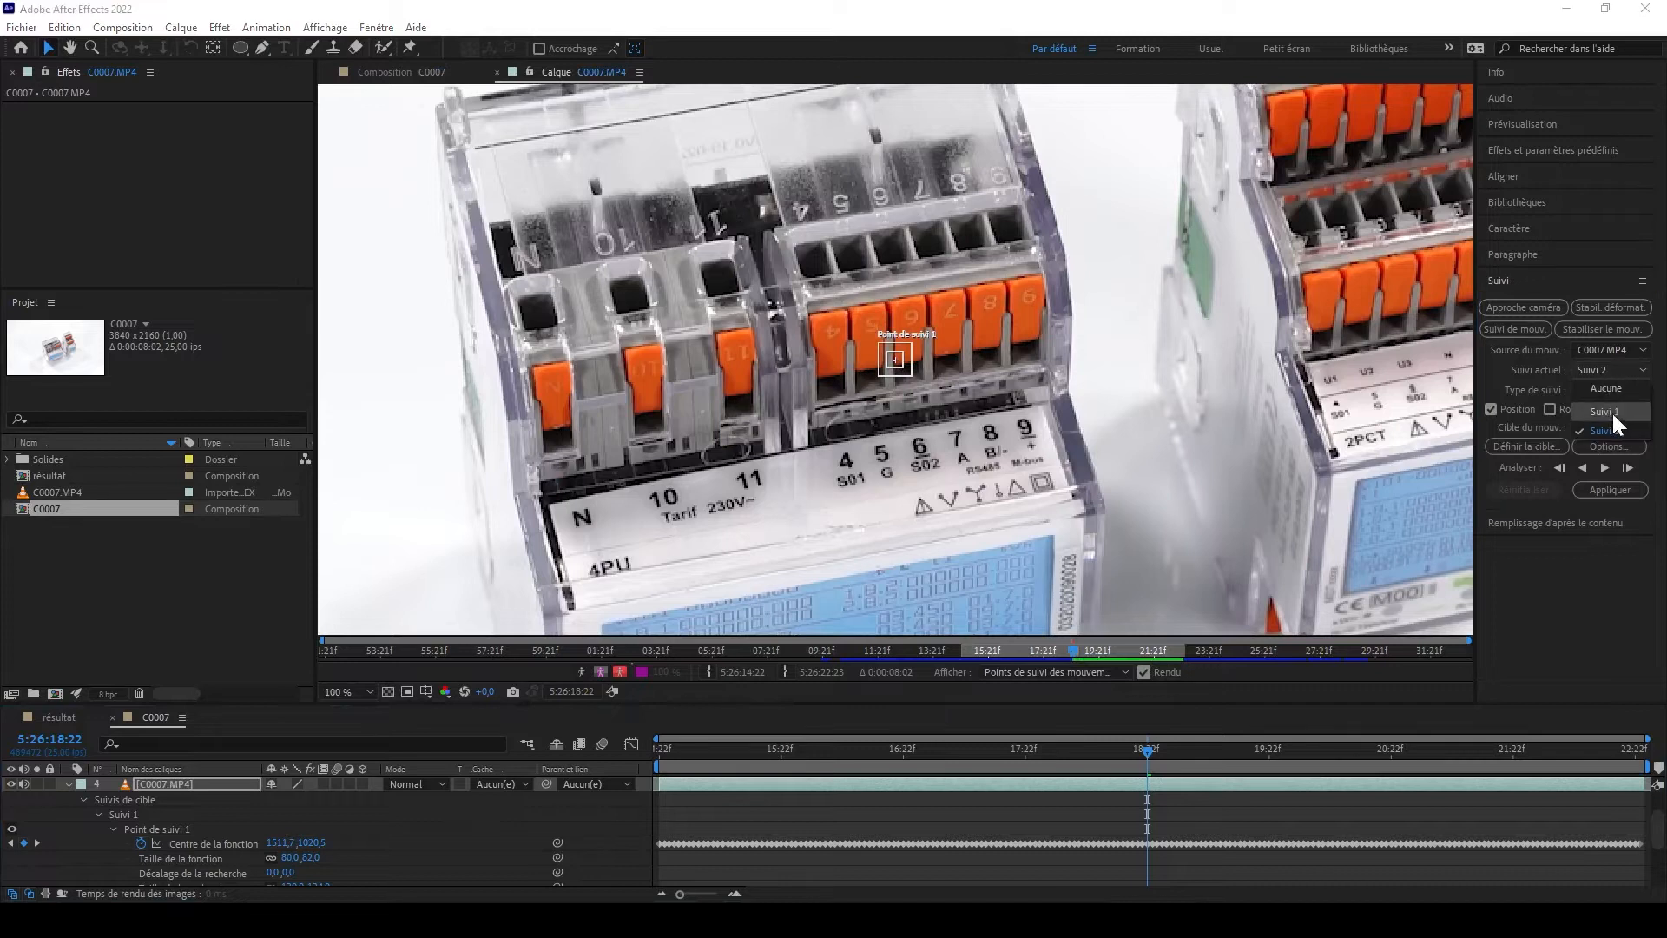
pyautogui.click(1619, 410)
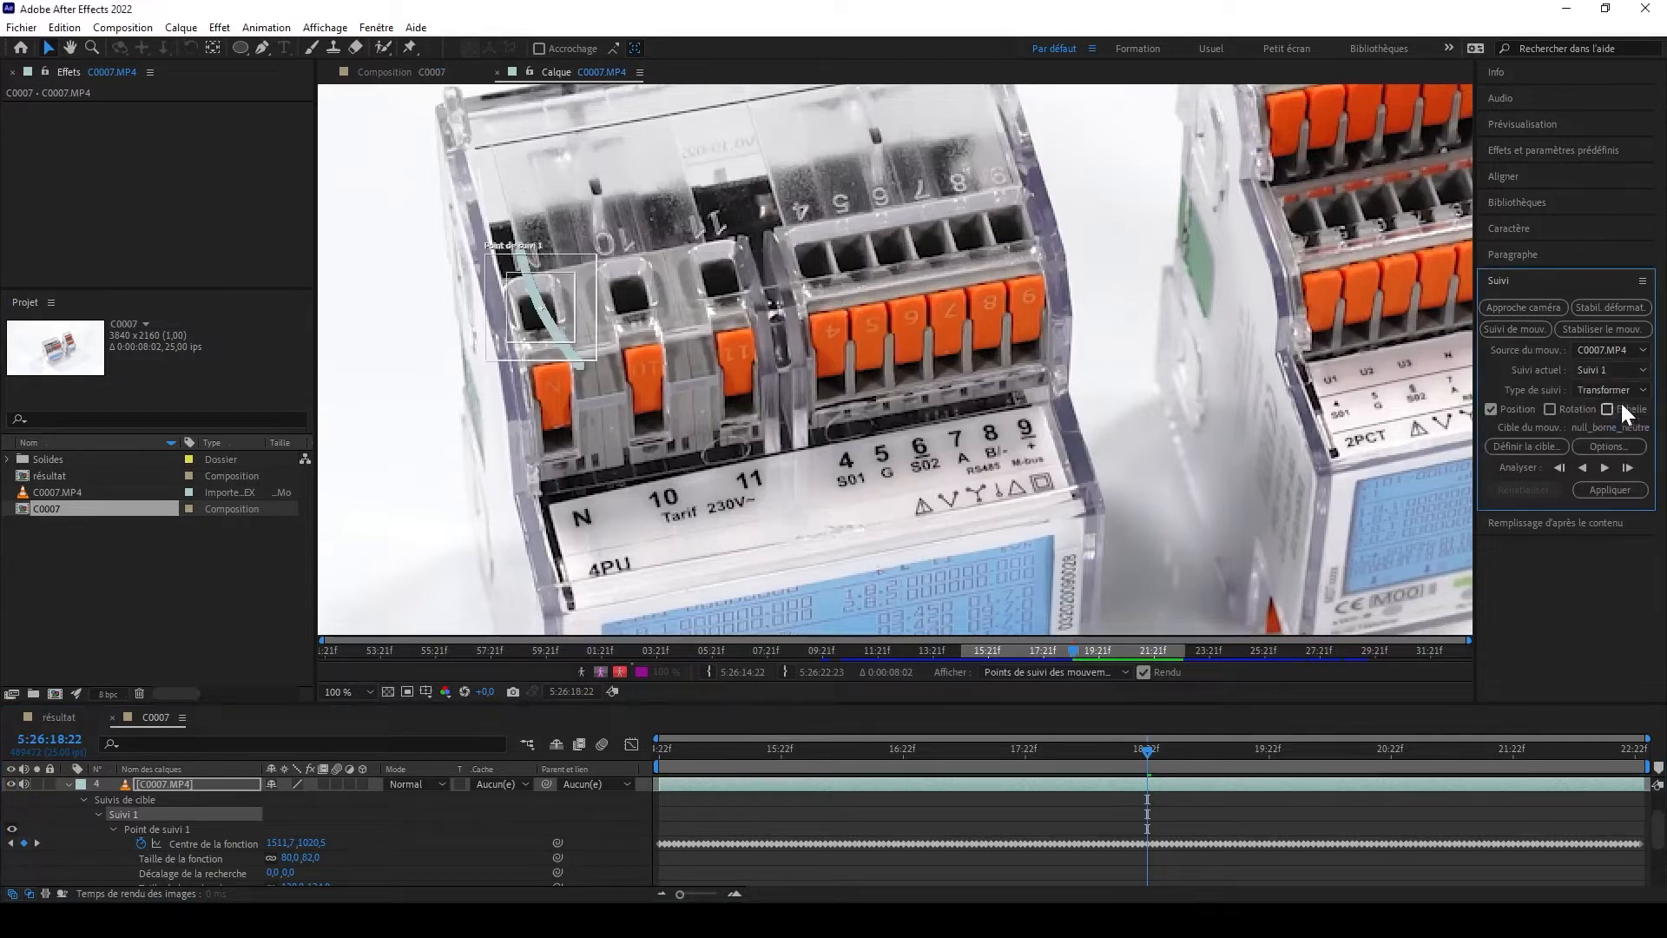
pyautogui.click(1613, 369)
pyautogui.click(1607, 428)
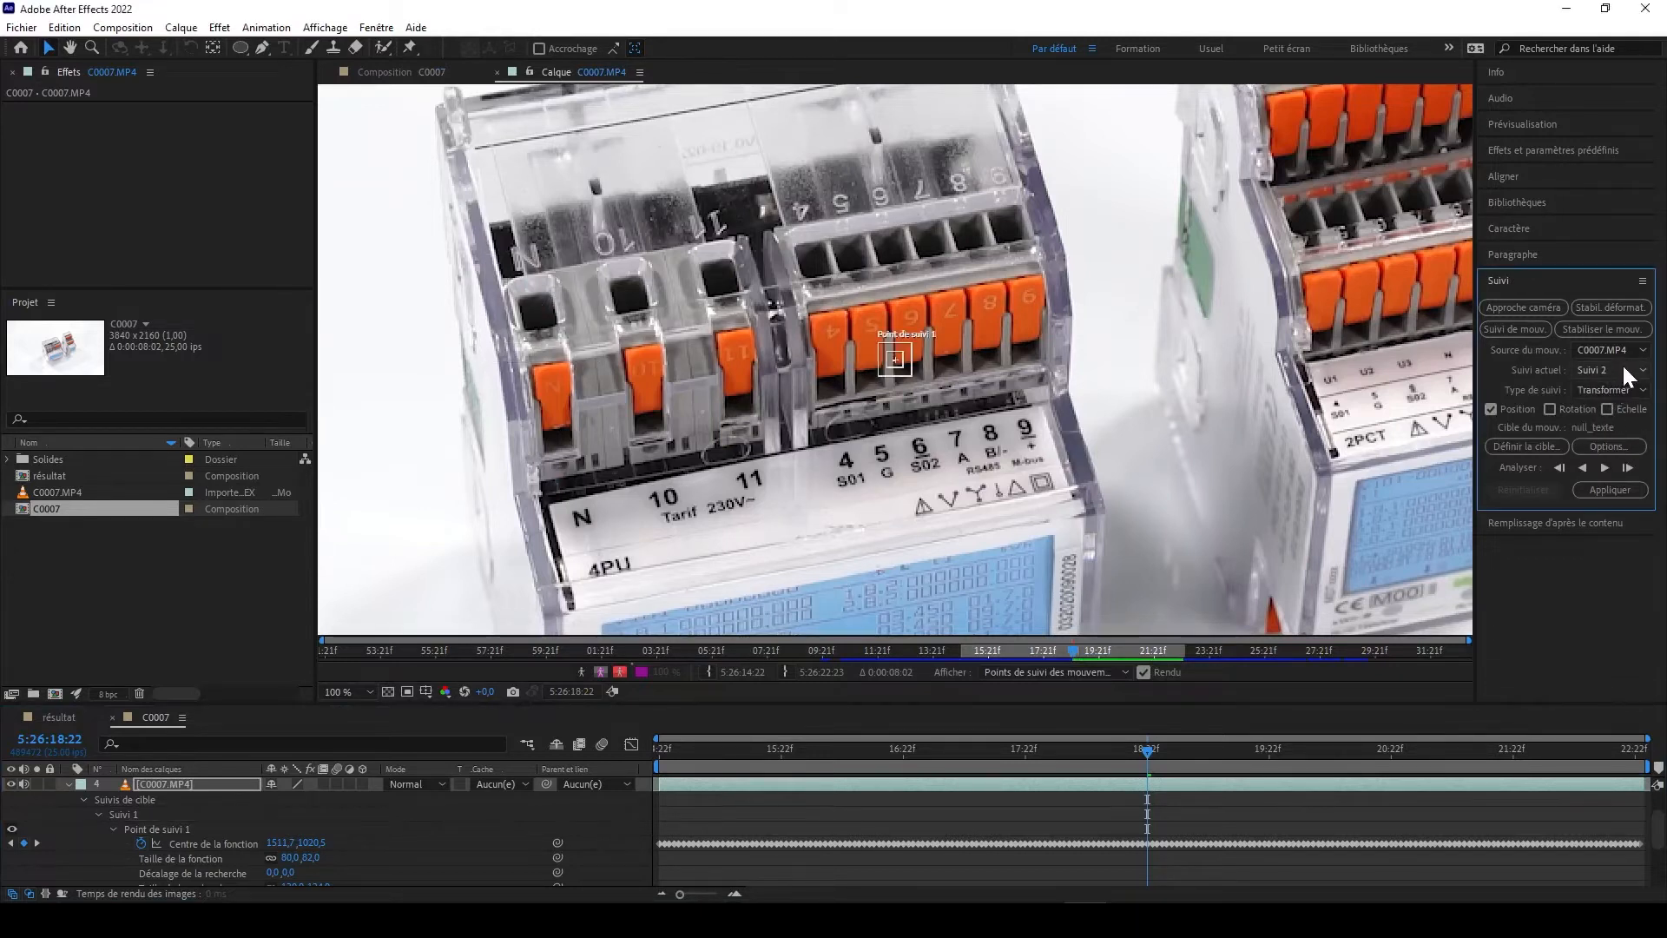
pyautogui.click(1613, 367)
pyautogui.click(1617, 410)
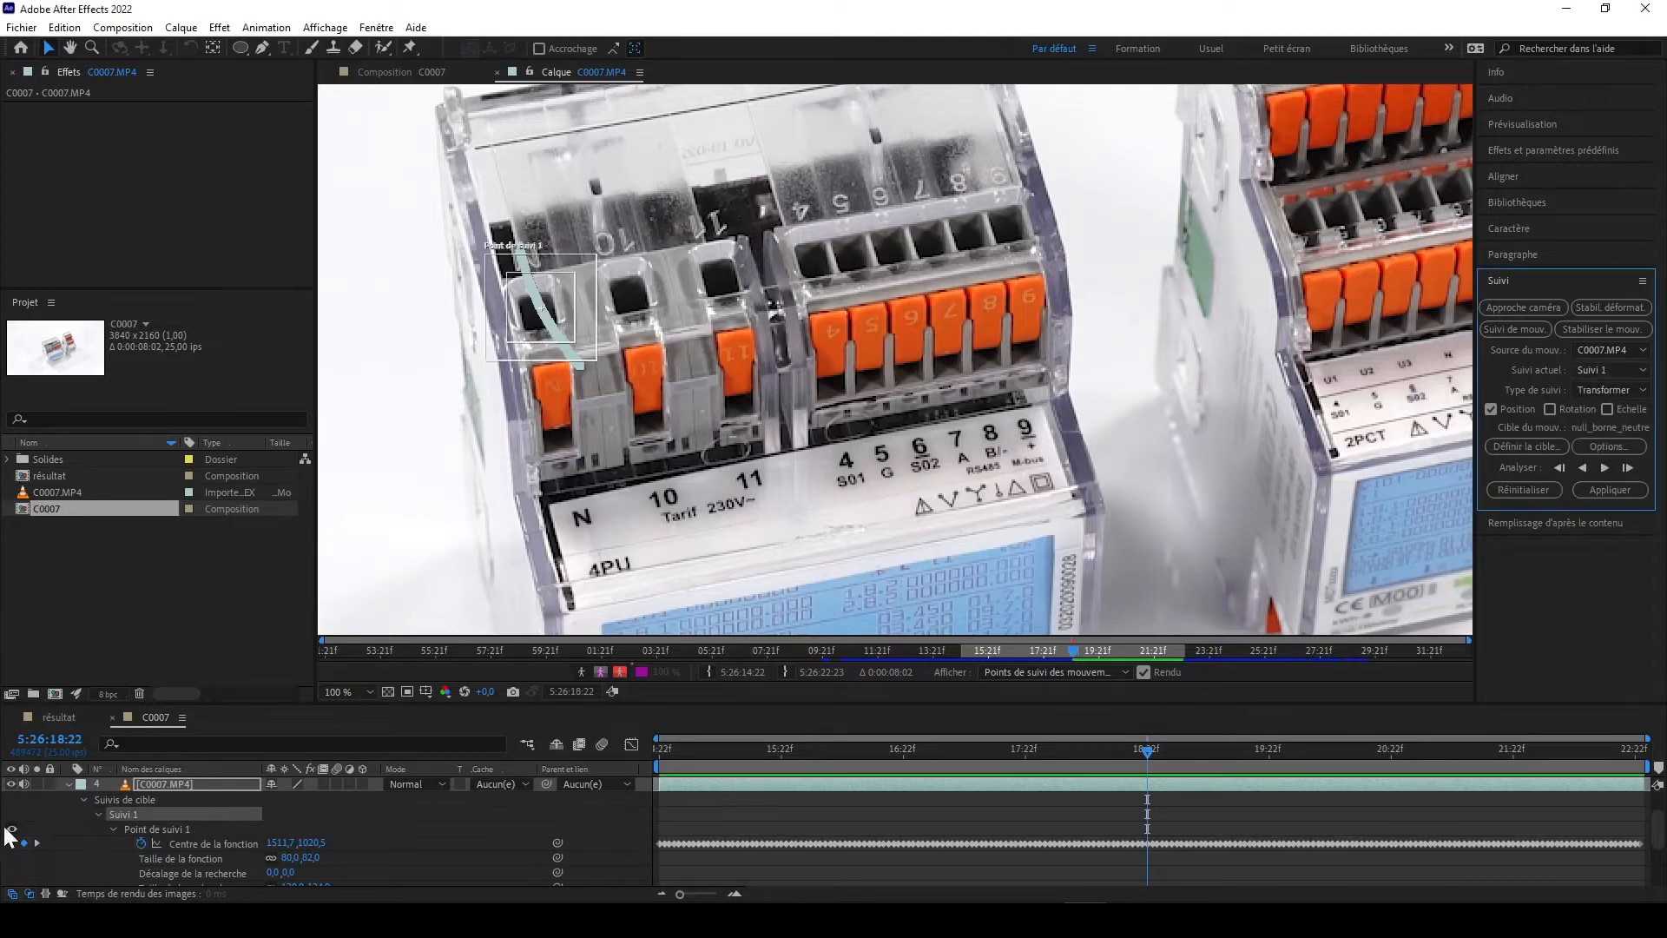
# - Collapse the C0007.MP4 layer's properties, return to the C0007 composition view, and move the current time to 5:26:19:14
pyautogui.click(69, 784)
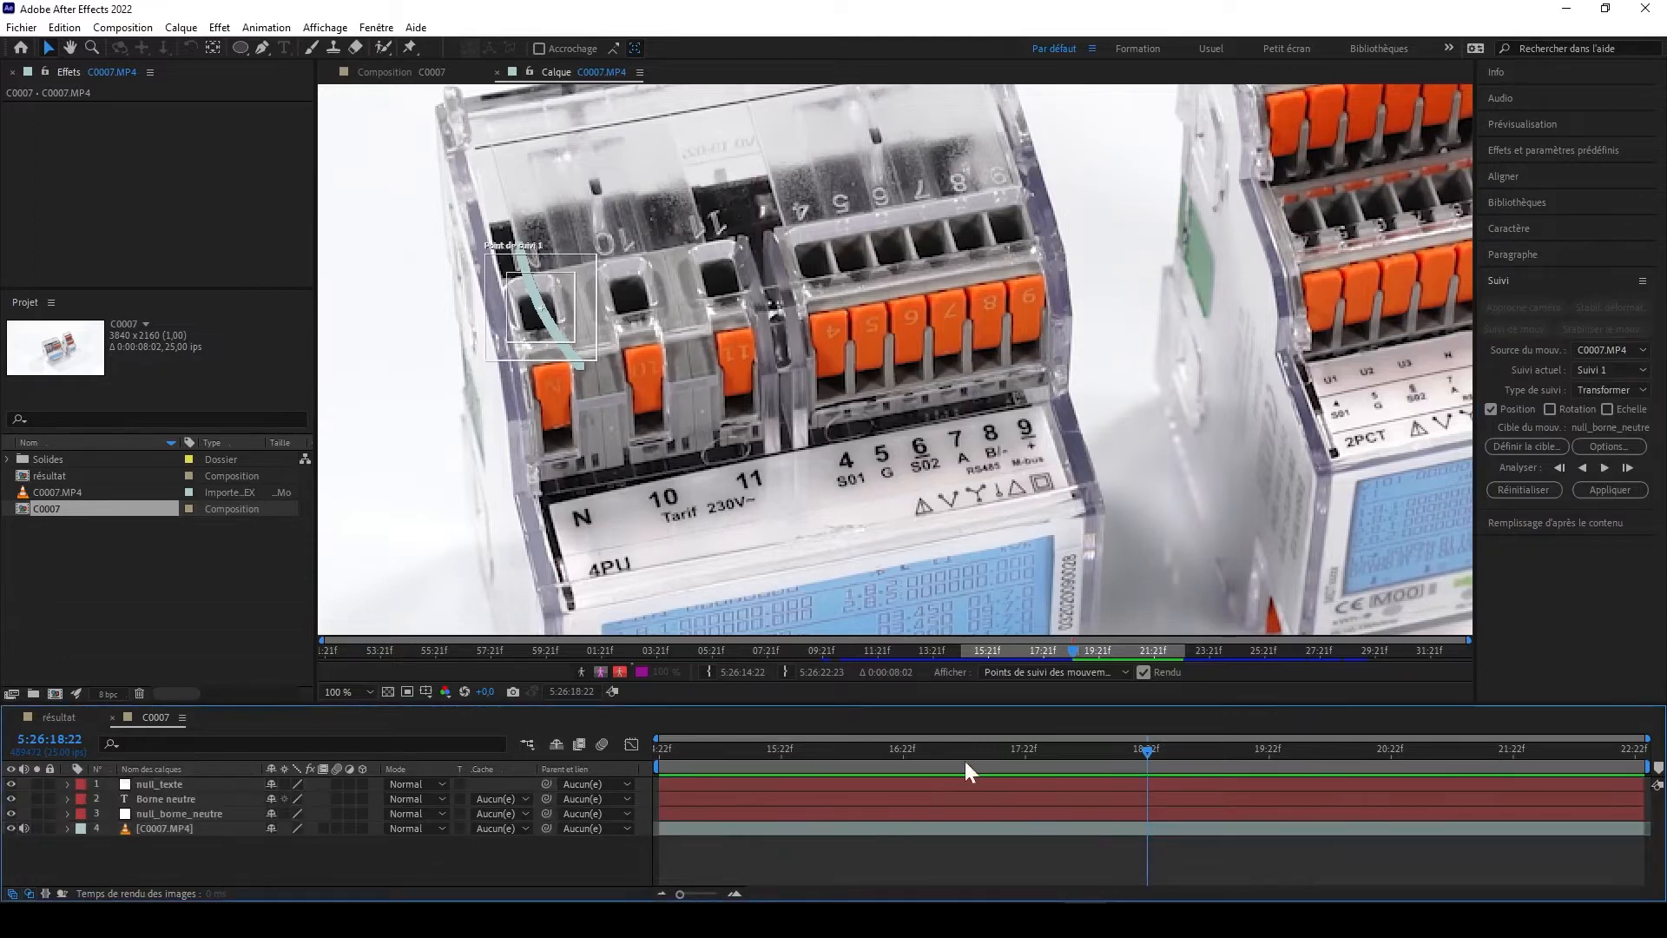
pyautogui.click(403, 69)
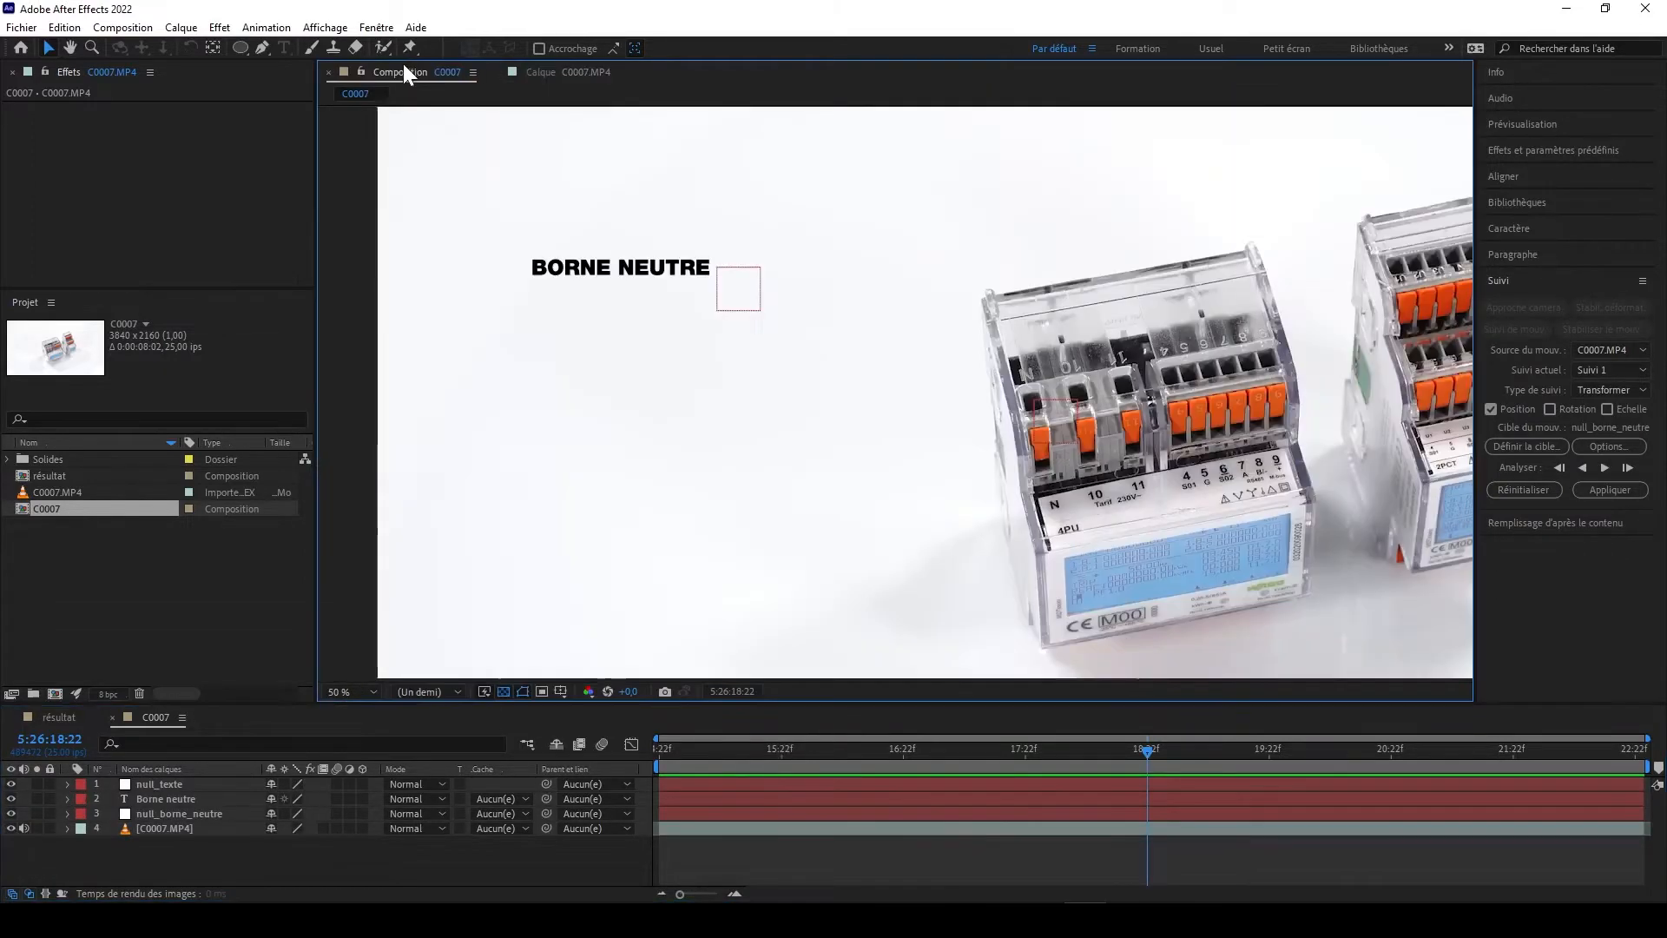
pyautogui.moveTo(1014, 757); pyautogui.dragTo(1229, 740)
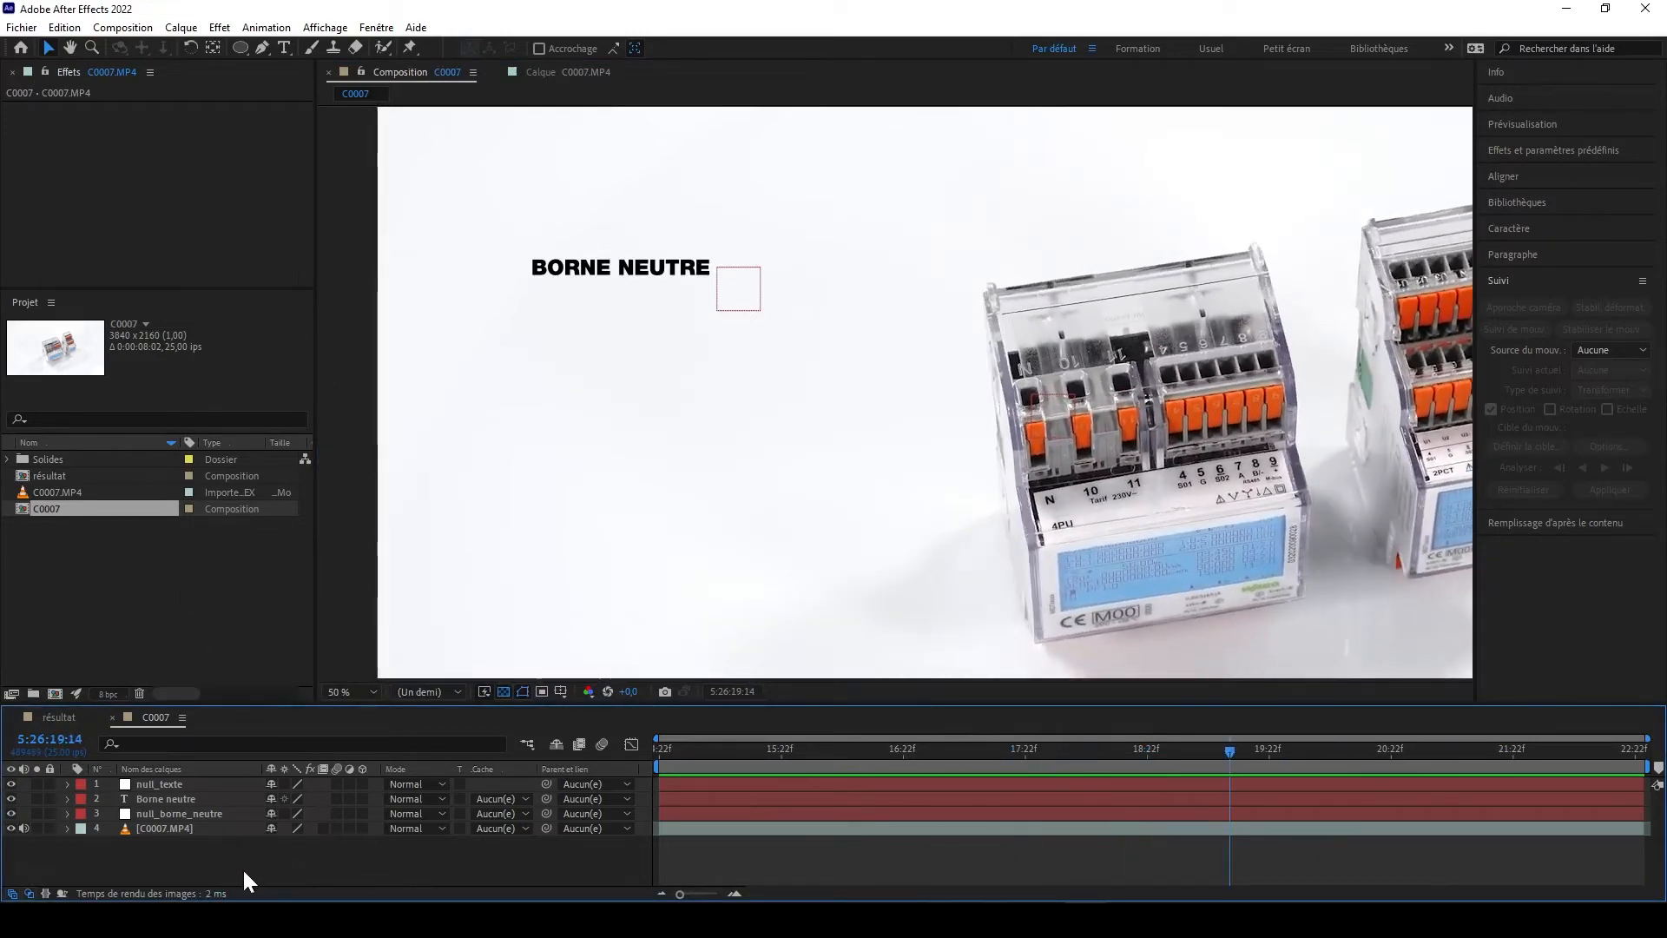
# - Create a 3840 x 2160 px green solid named Trait in the C0007 composition
pyautogui.rightClick(183, 854)
pyautogui.moveTo(330, 647)
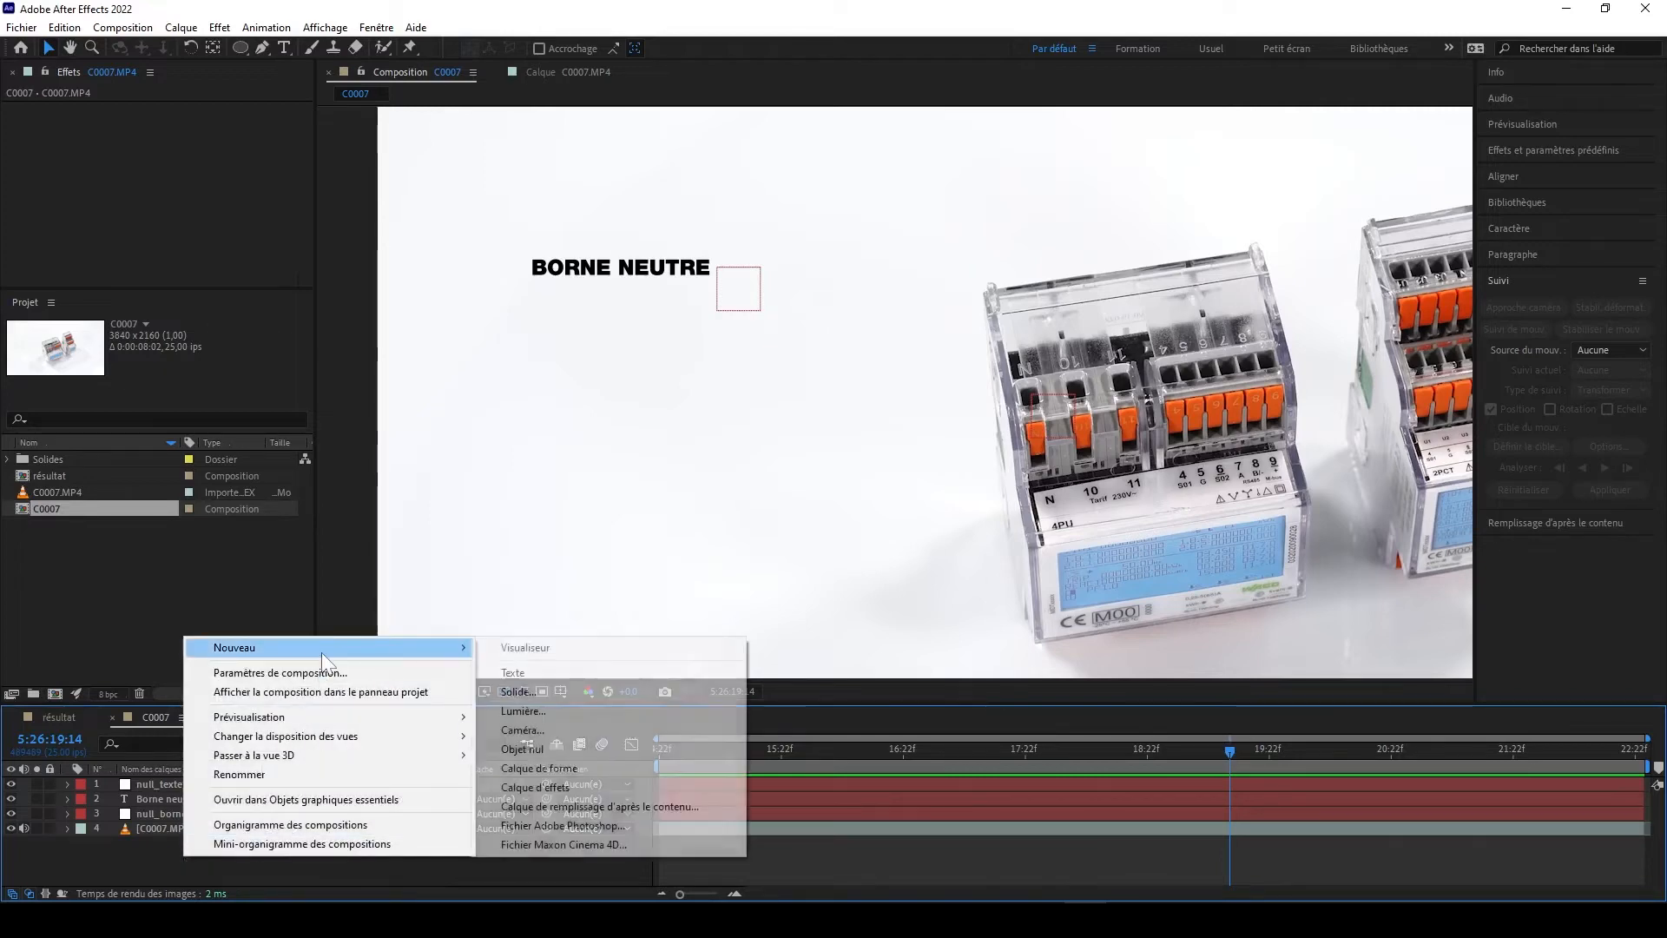
pyautogui.click(533, 695)
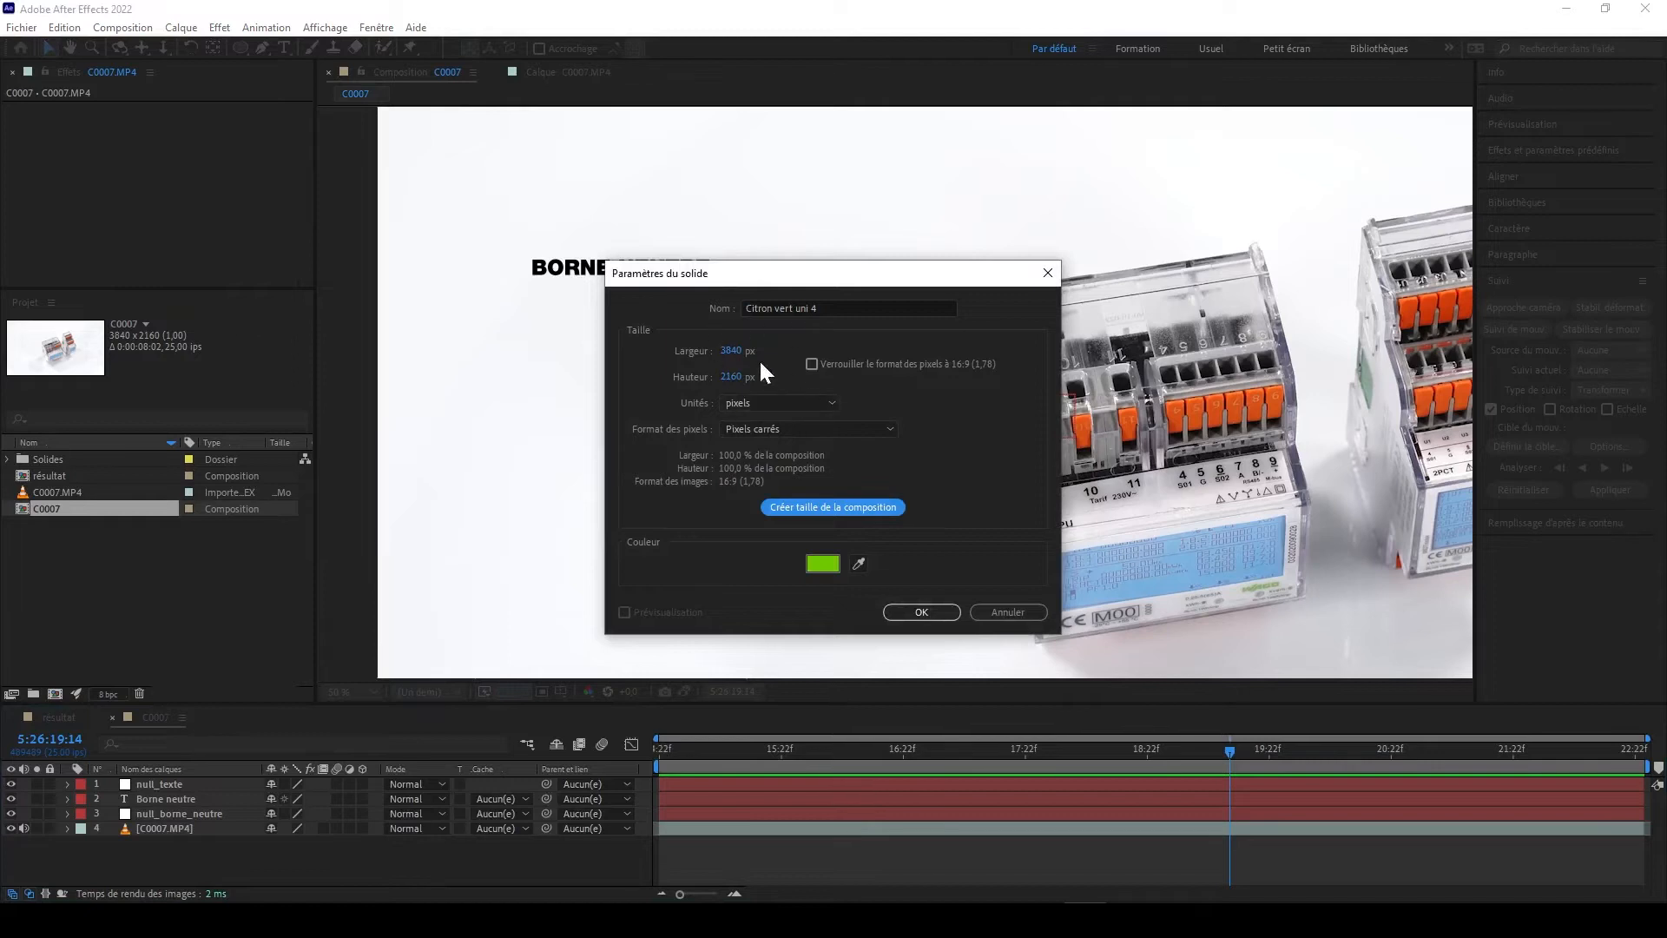
pyautogui.click(833, 306)
pyautogui.hotkey('ctrl', 'a')
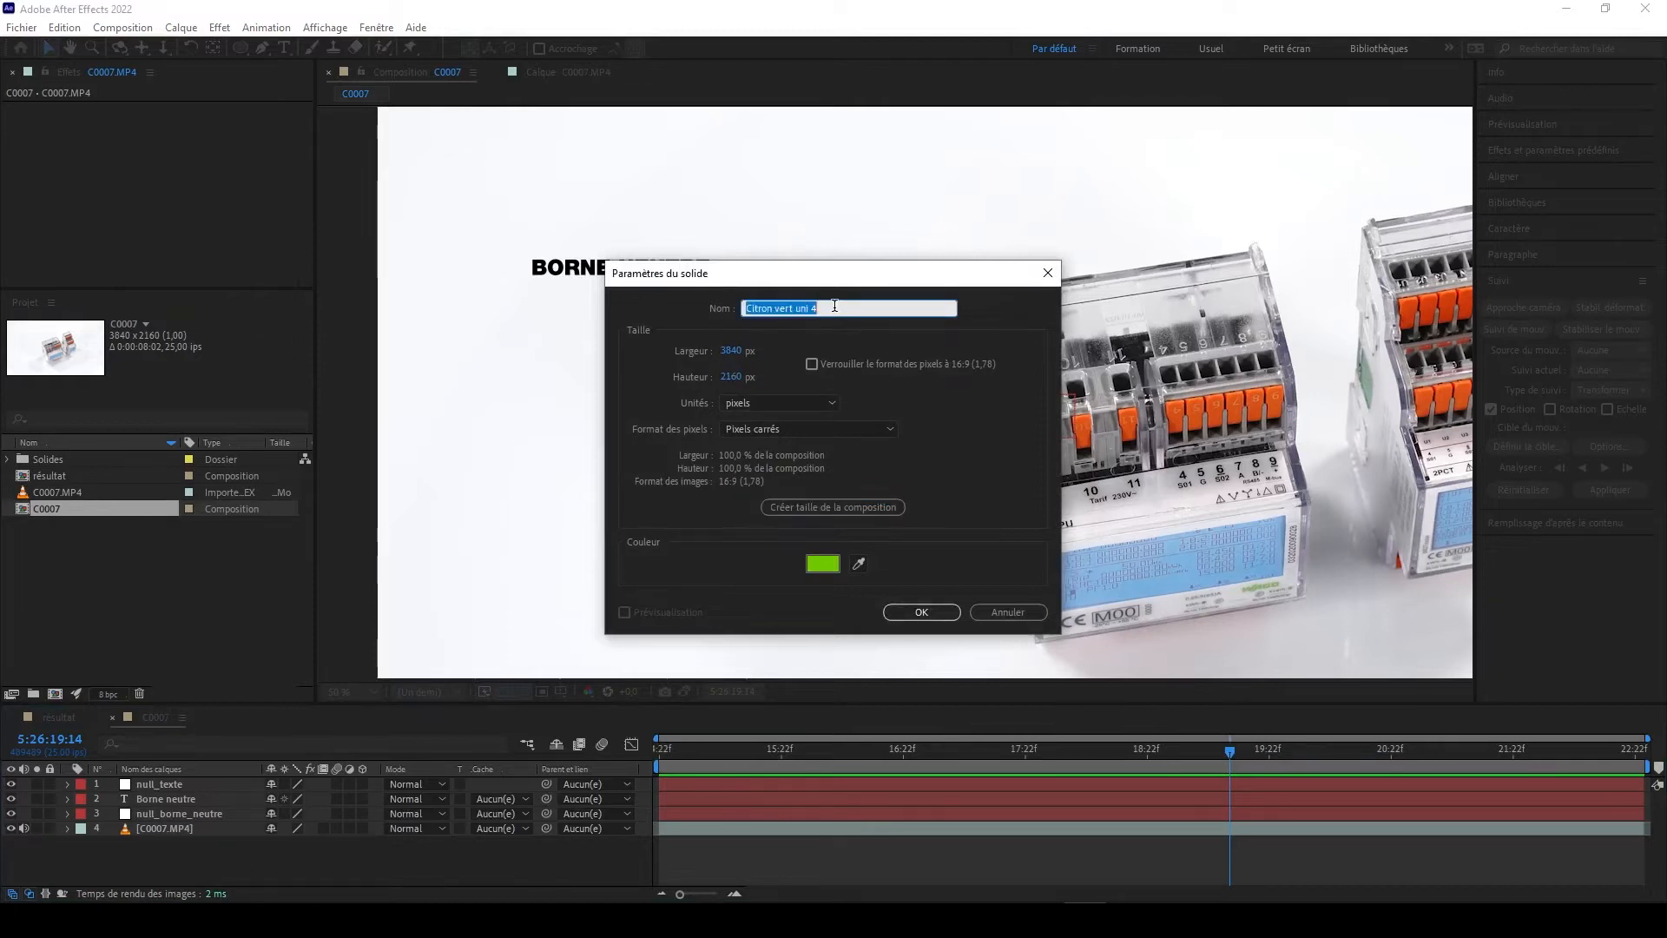
pyautogui.write('Trait')
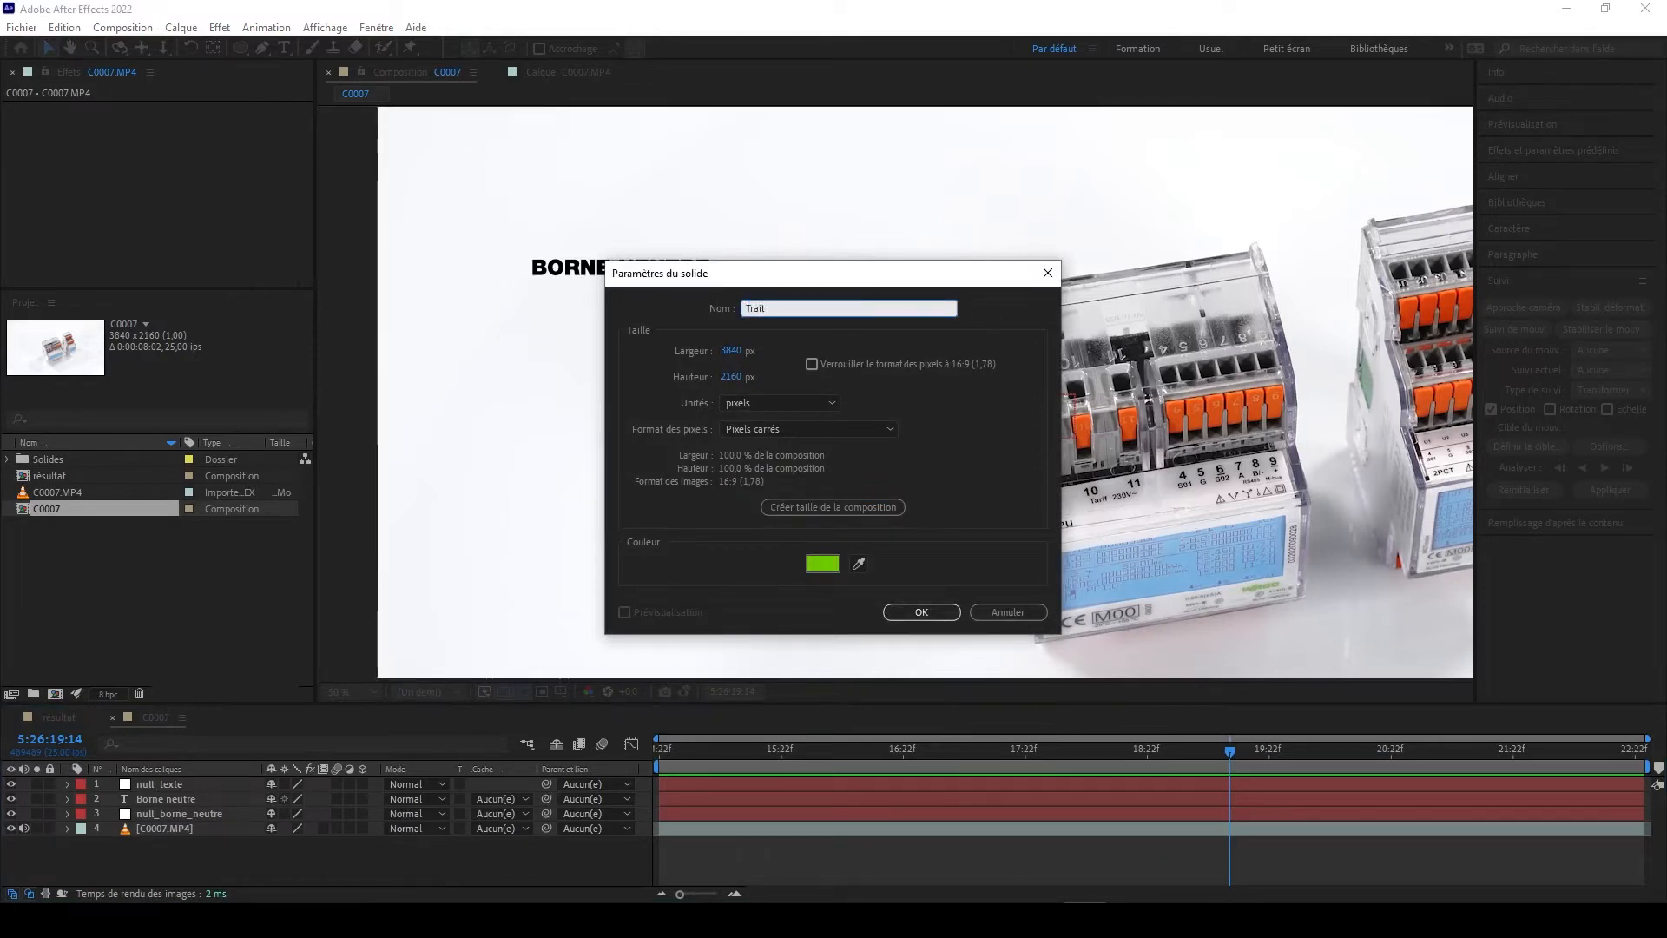
pyautogui.click(934, 612)
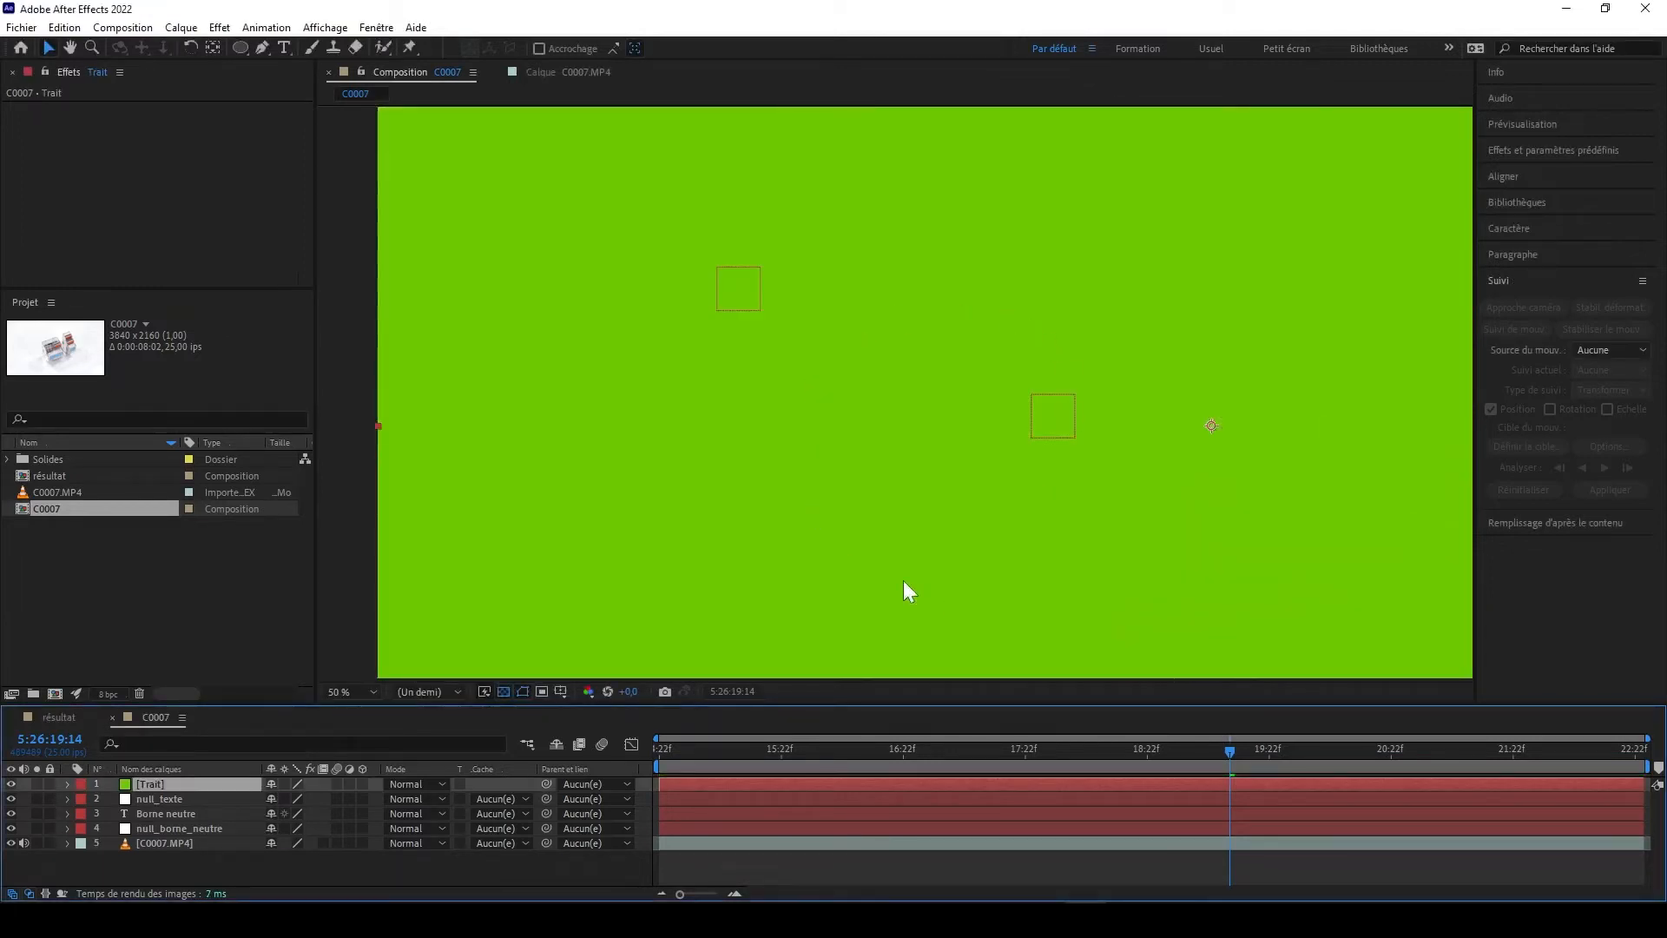
# - Fit the whole composition in the viewer and apply the Faisceau effect to the Trait solid
pyautogui.scroll(-1, 947, 528)
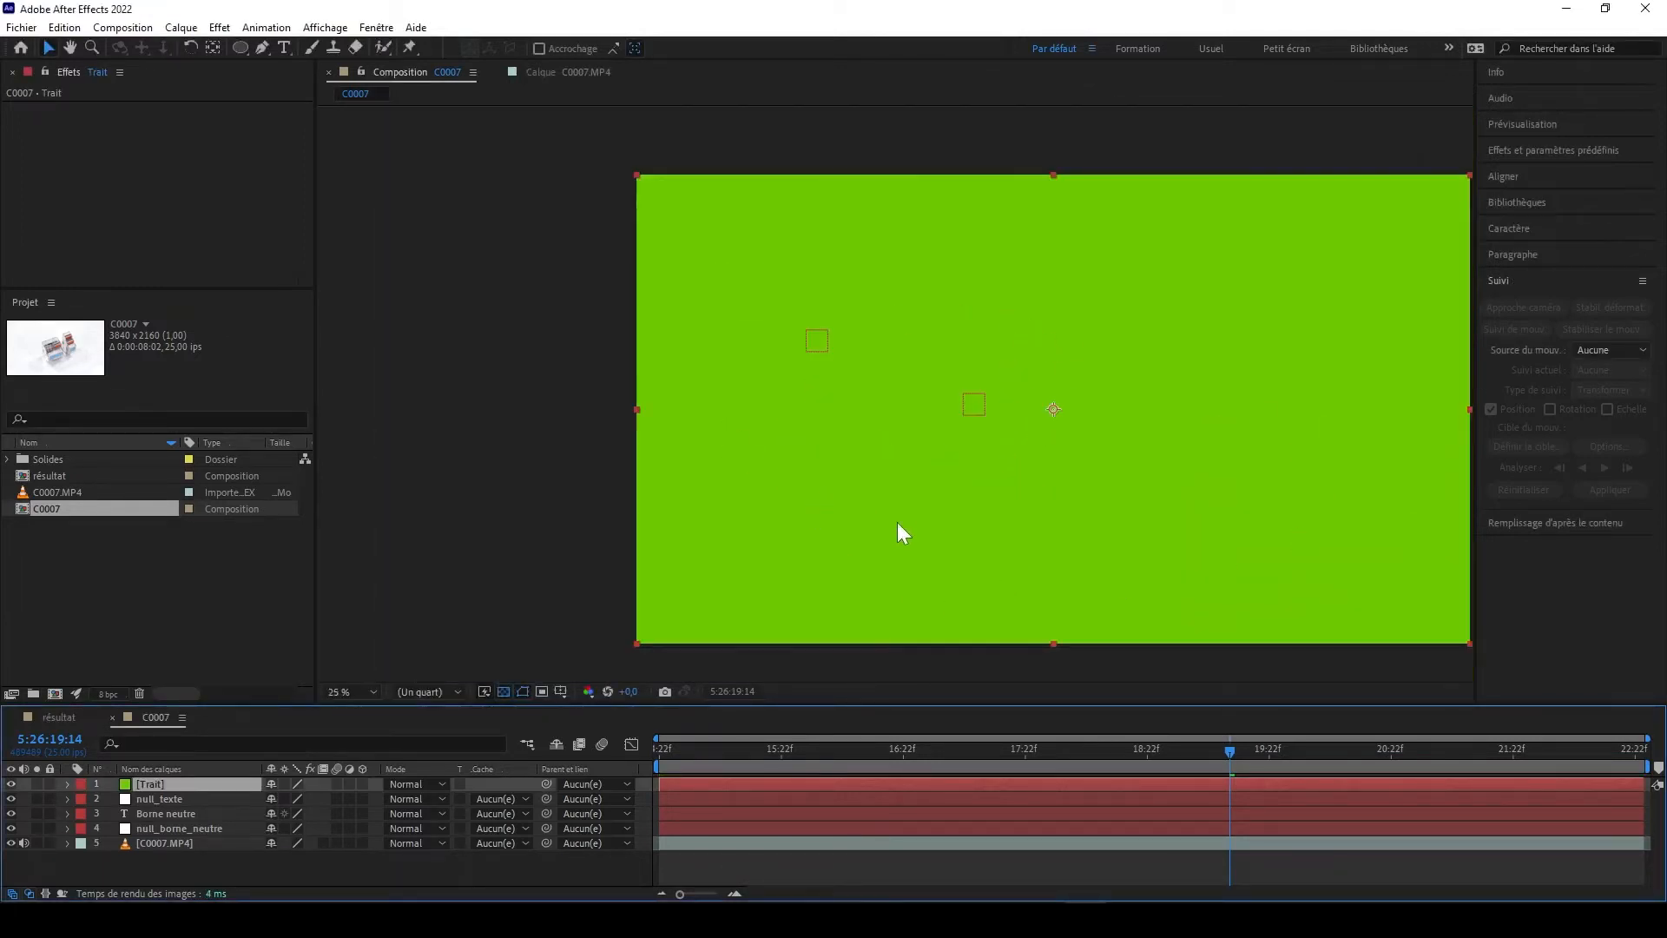
pyautogui.click(370, 694)
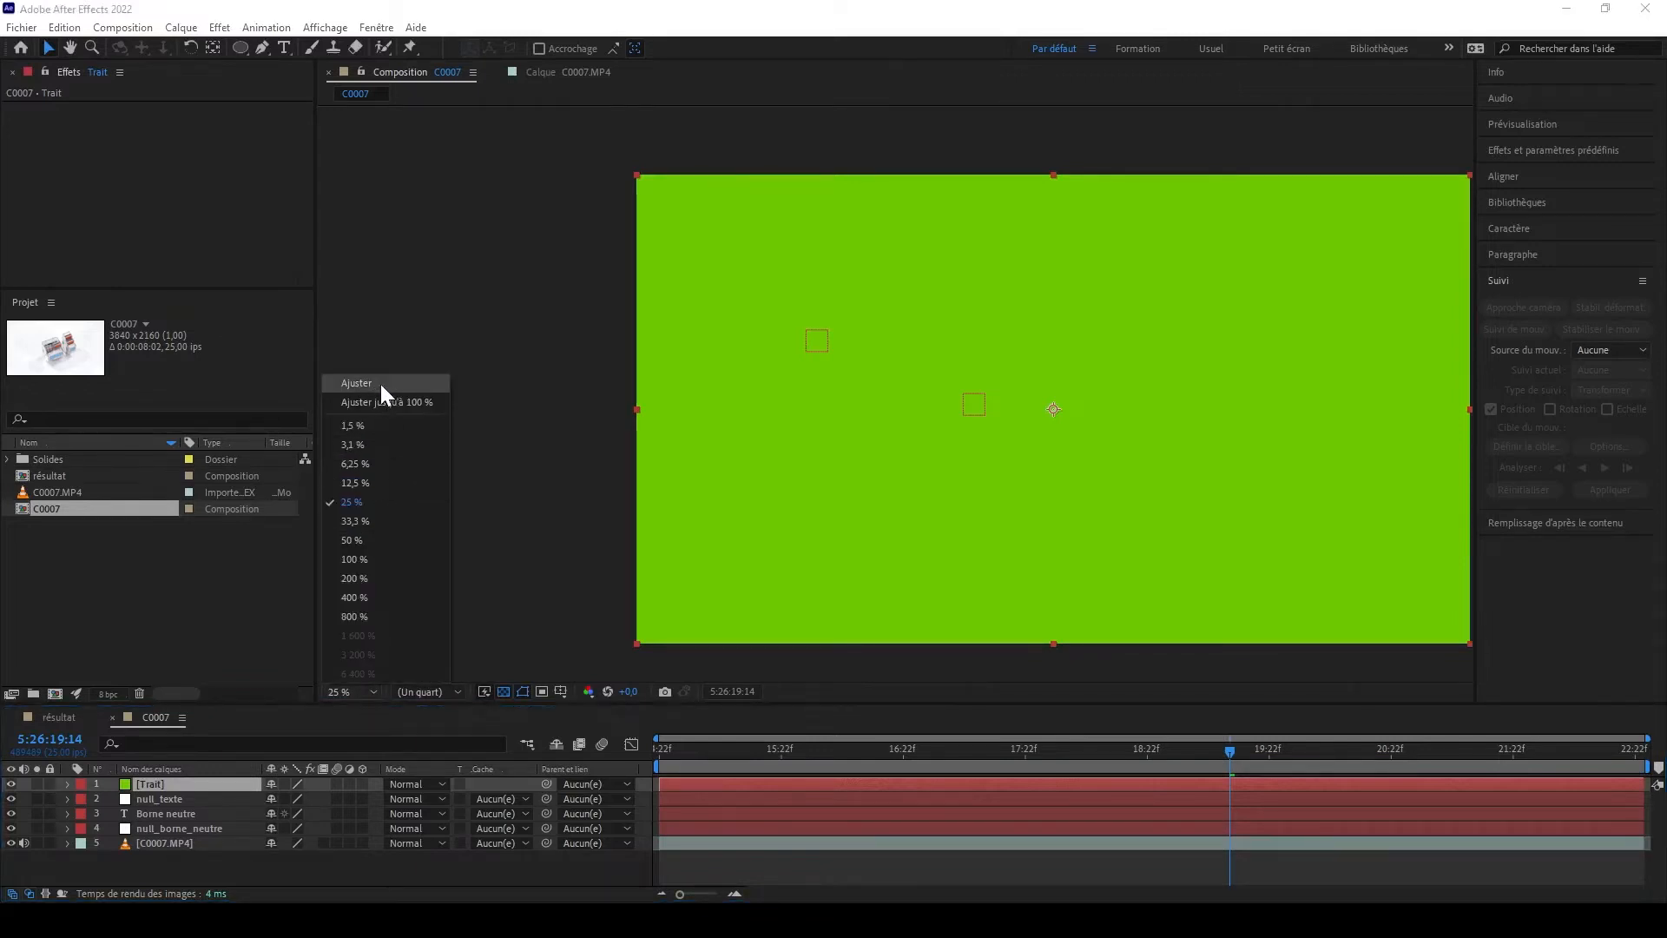
pyautogui.click(381, 383)
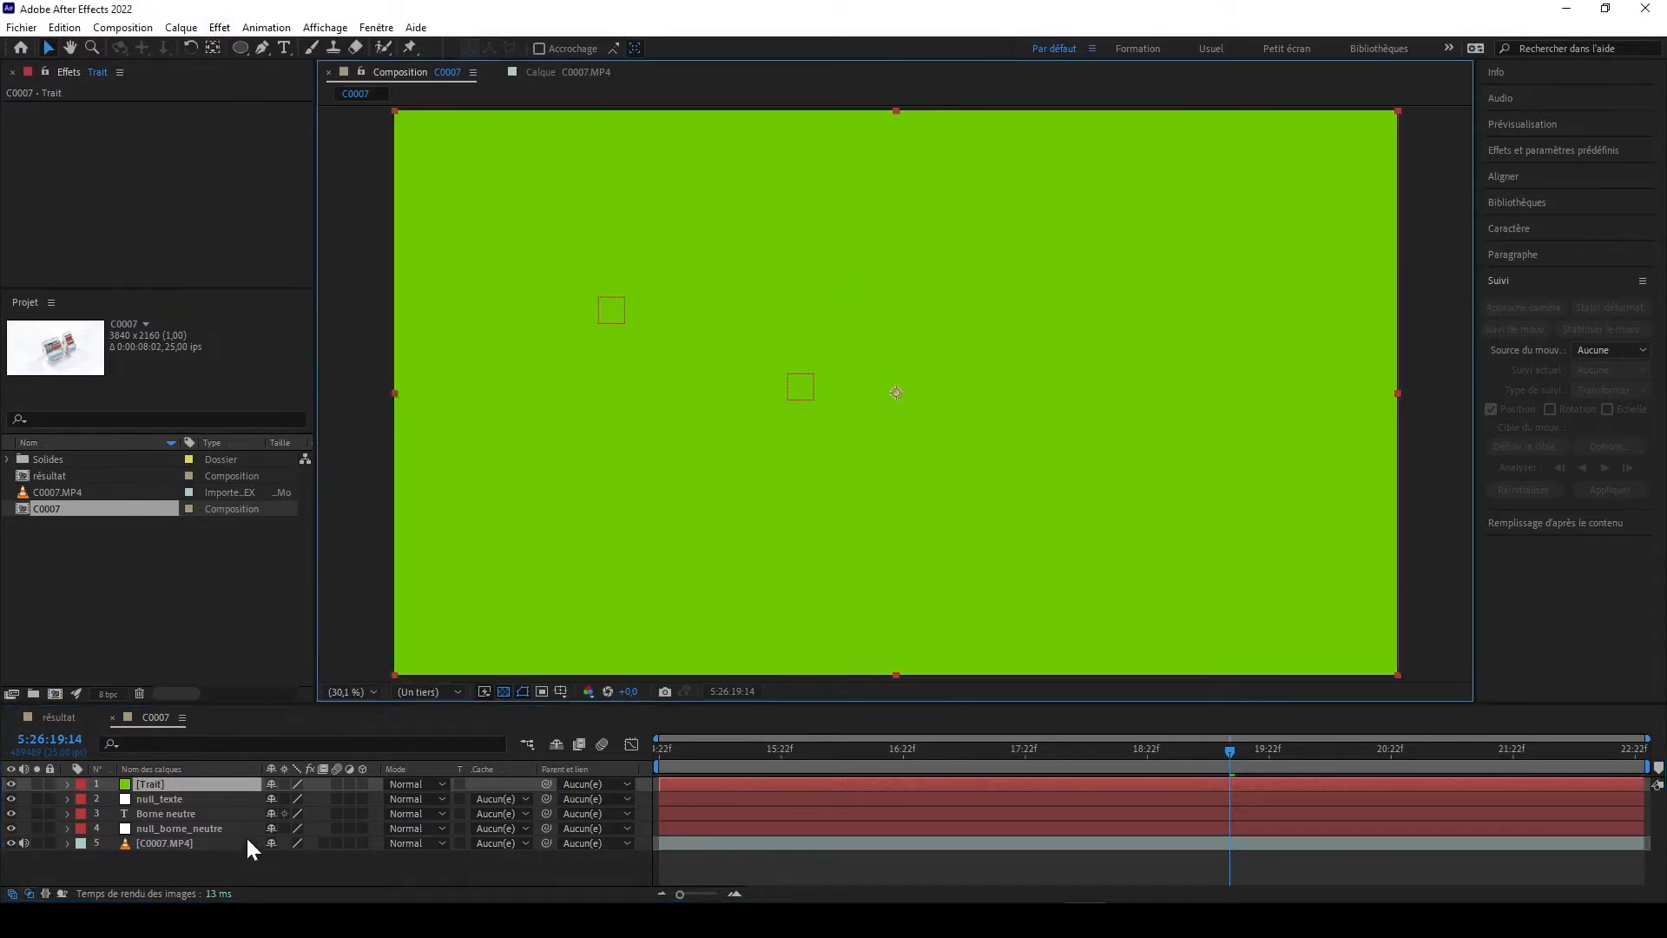
pyautogui.click(153, 784)
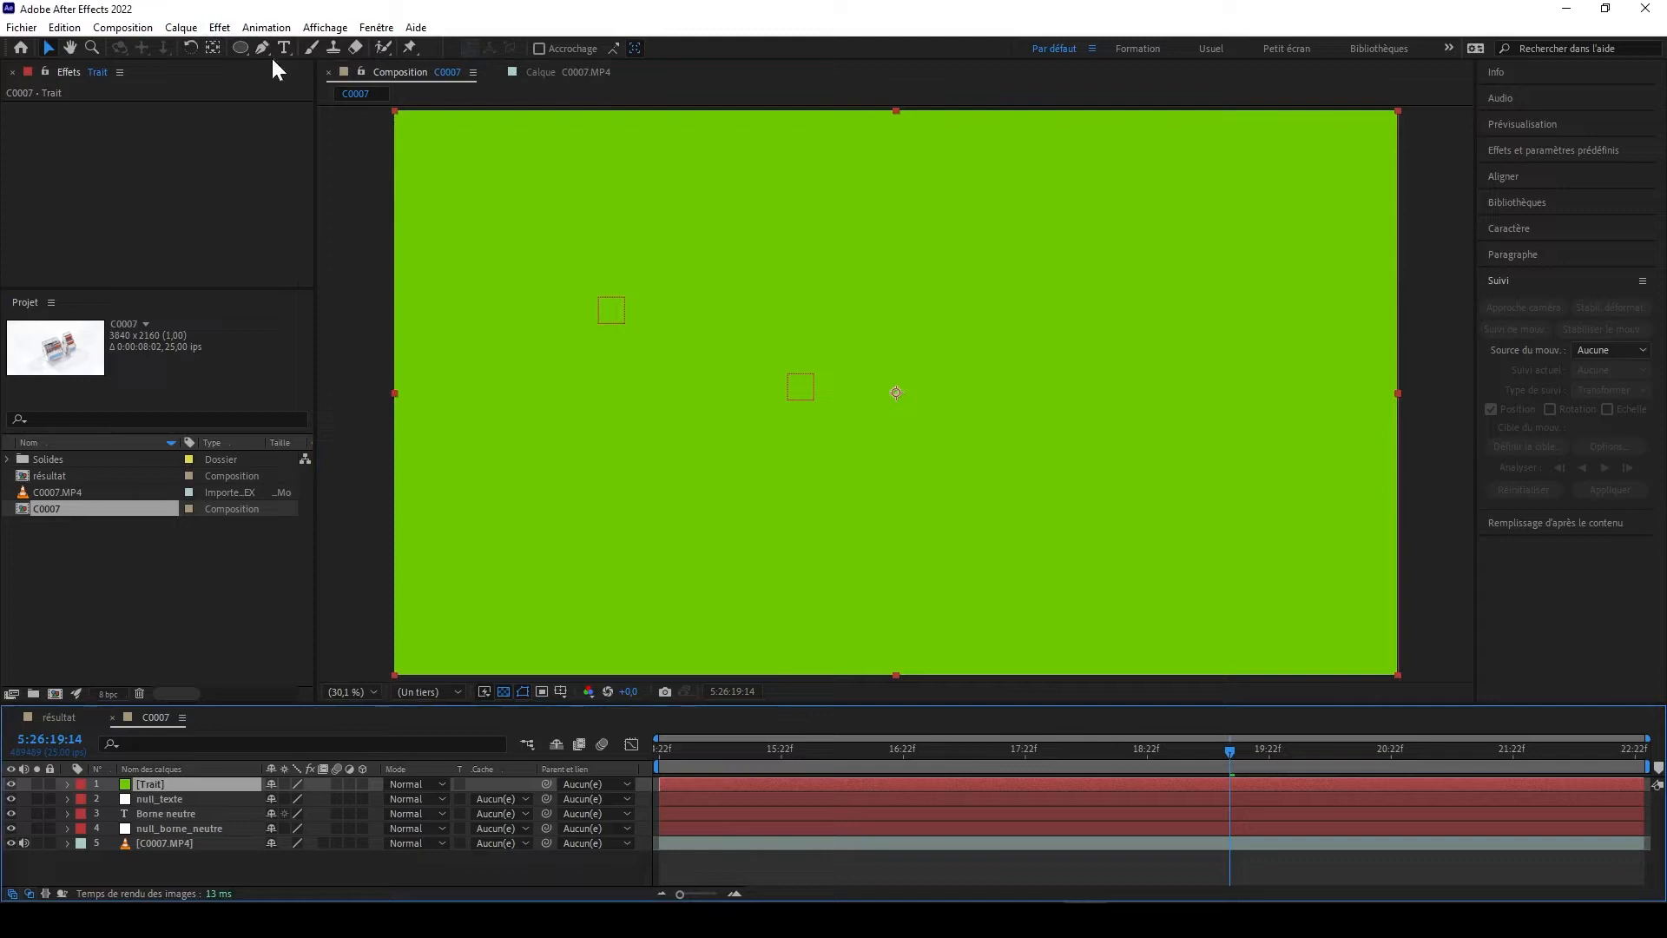
pyautogui.click(220, 28)
pyautogui.moveTo(290, 301)
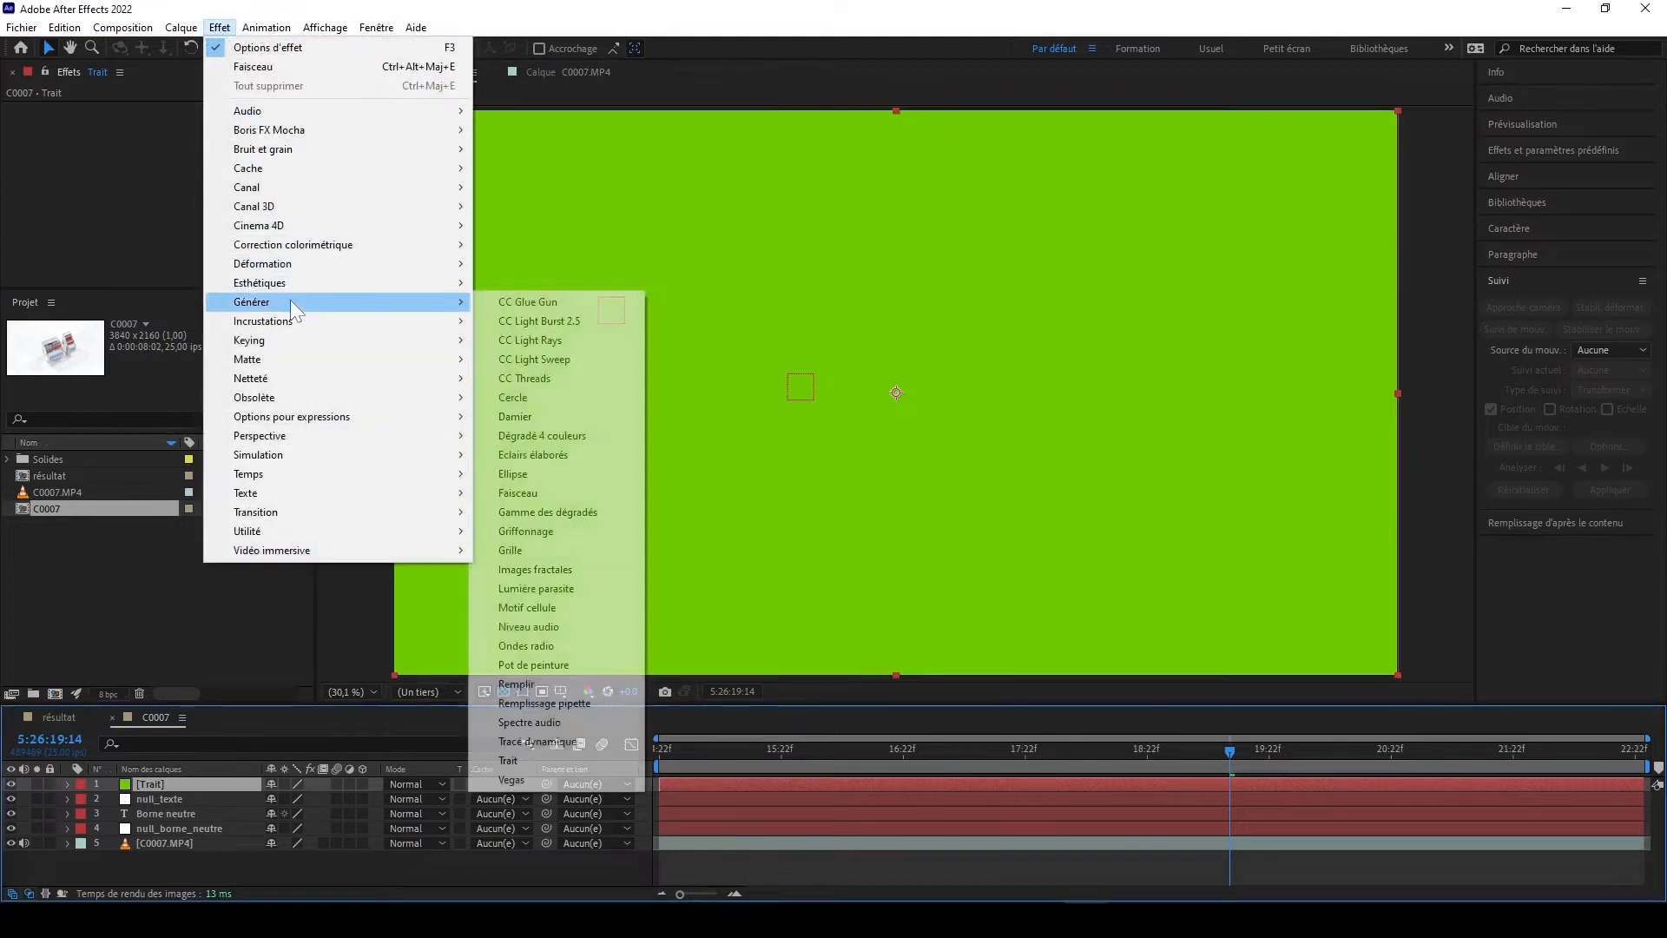
pyautogui.click(555, 488)
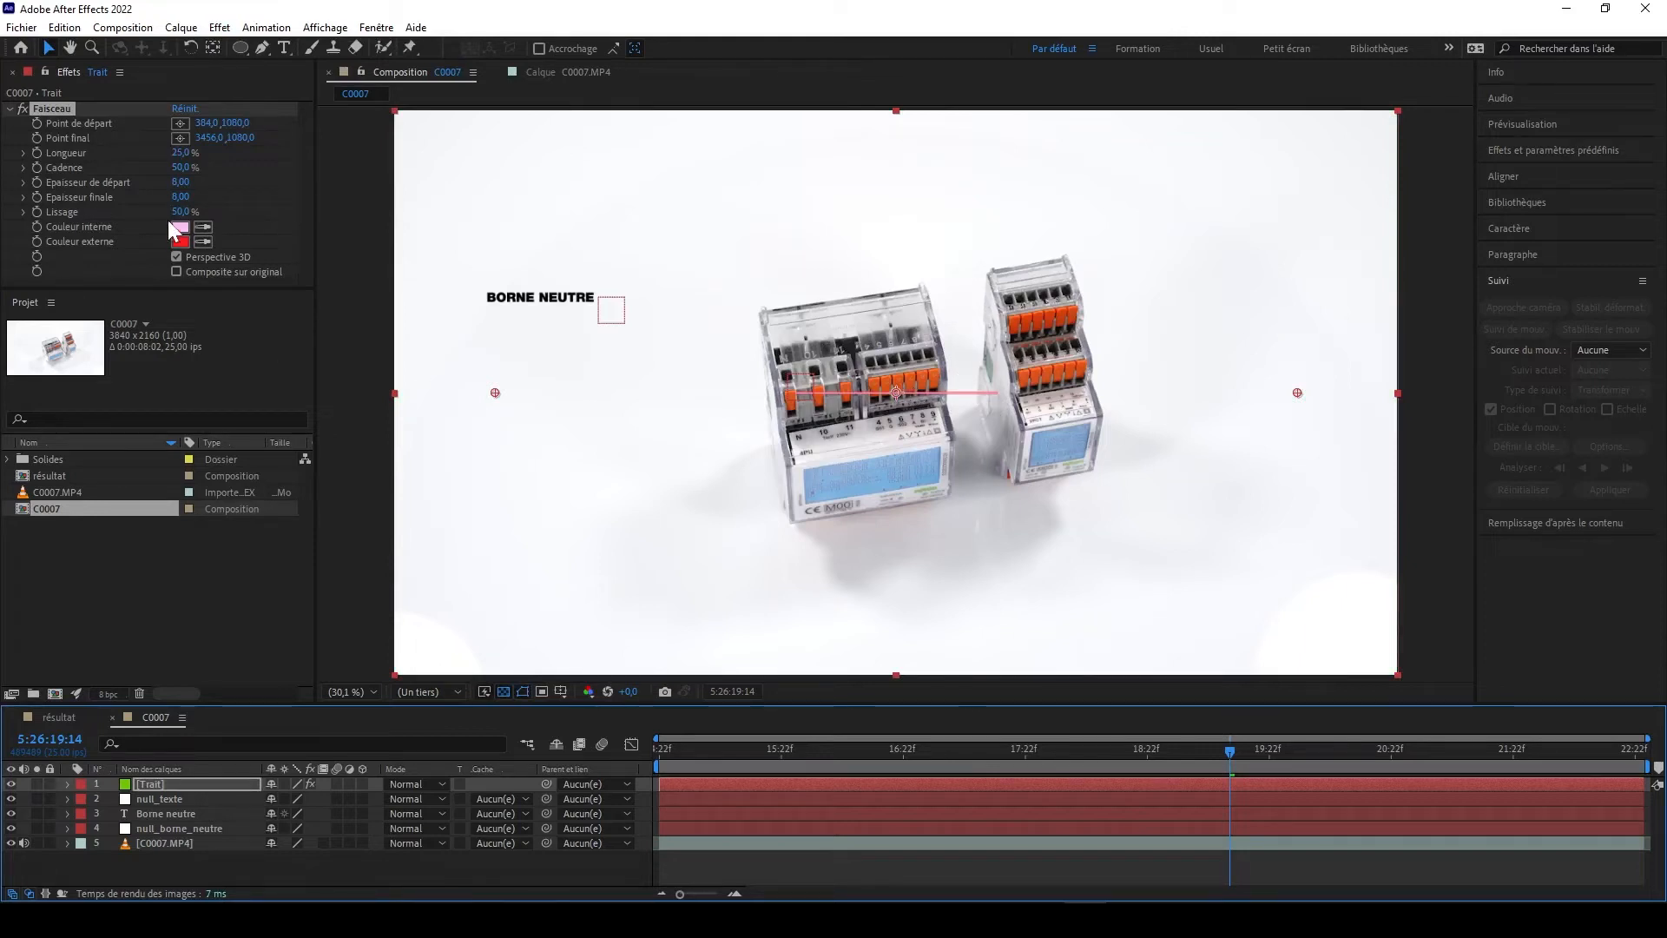
# - Set the length (Longueur) of the Trait beam to 100 %
pyautogui.click(182, 153)
pyautogui.write('100')
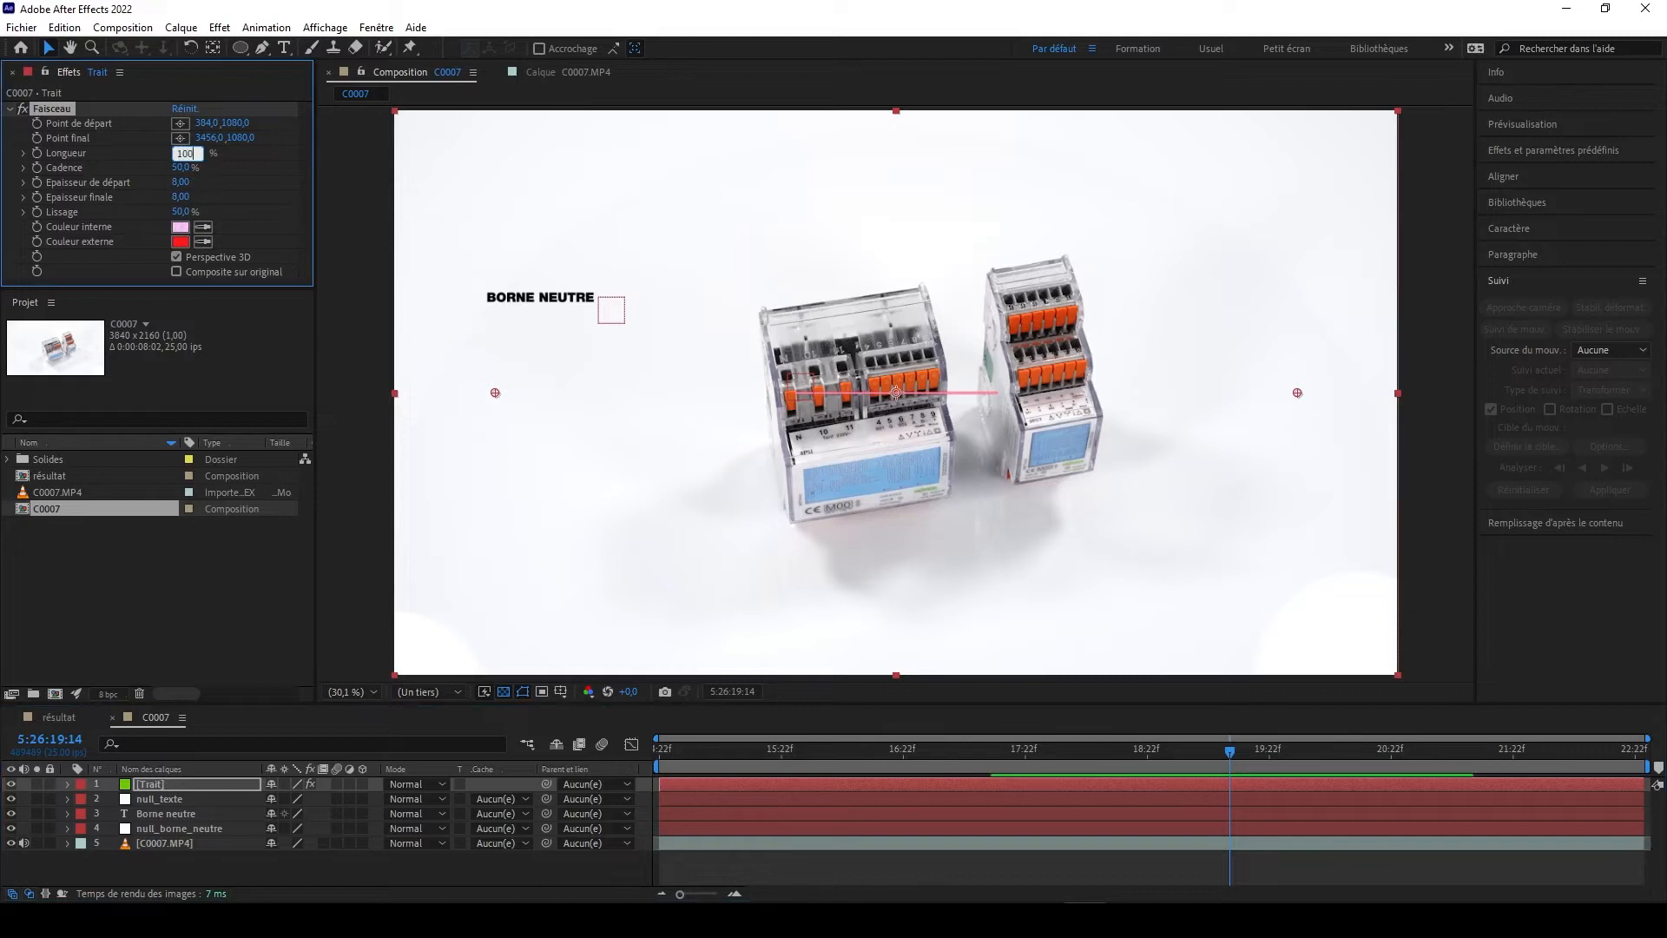
pyautogui.press('Return')
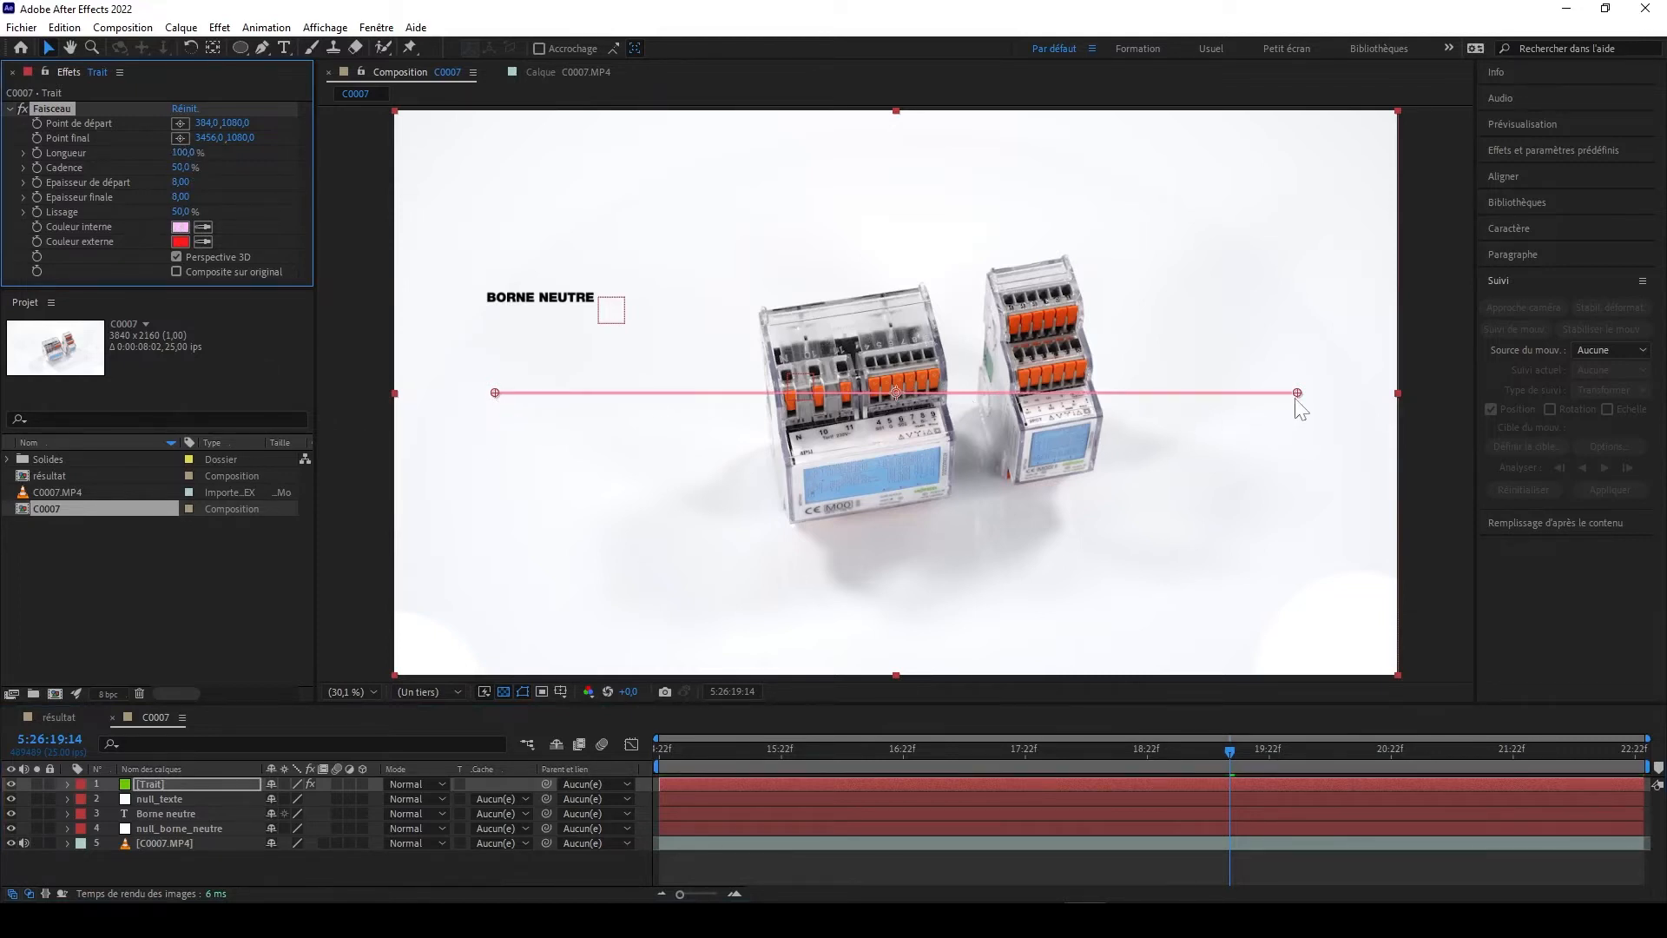
# - Set both the start and end thickness of the Trait beam to 10
pyautogui.click(181, 182)
pyautogui.write('9')
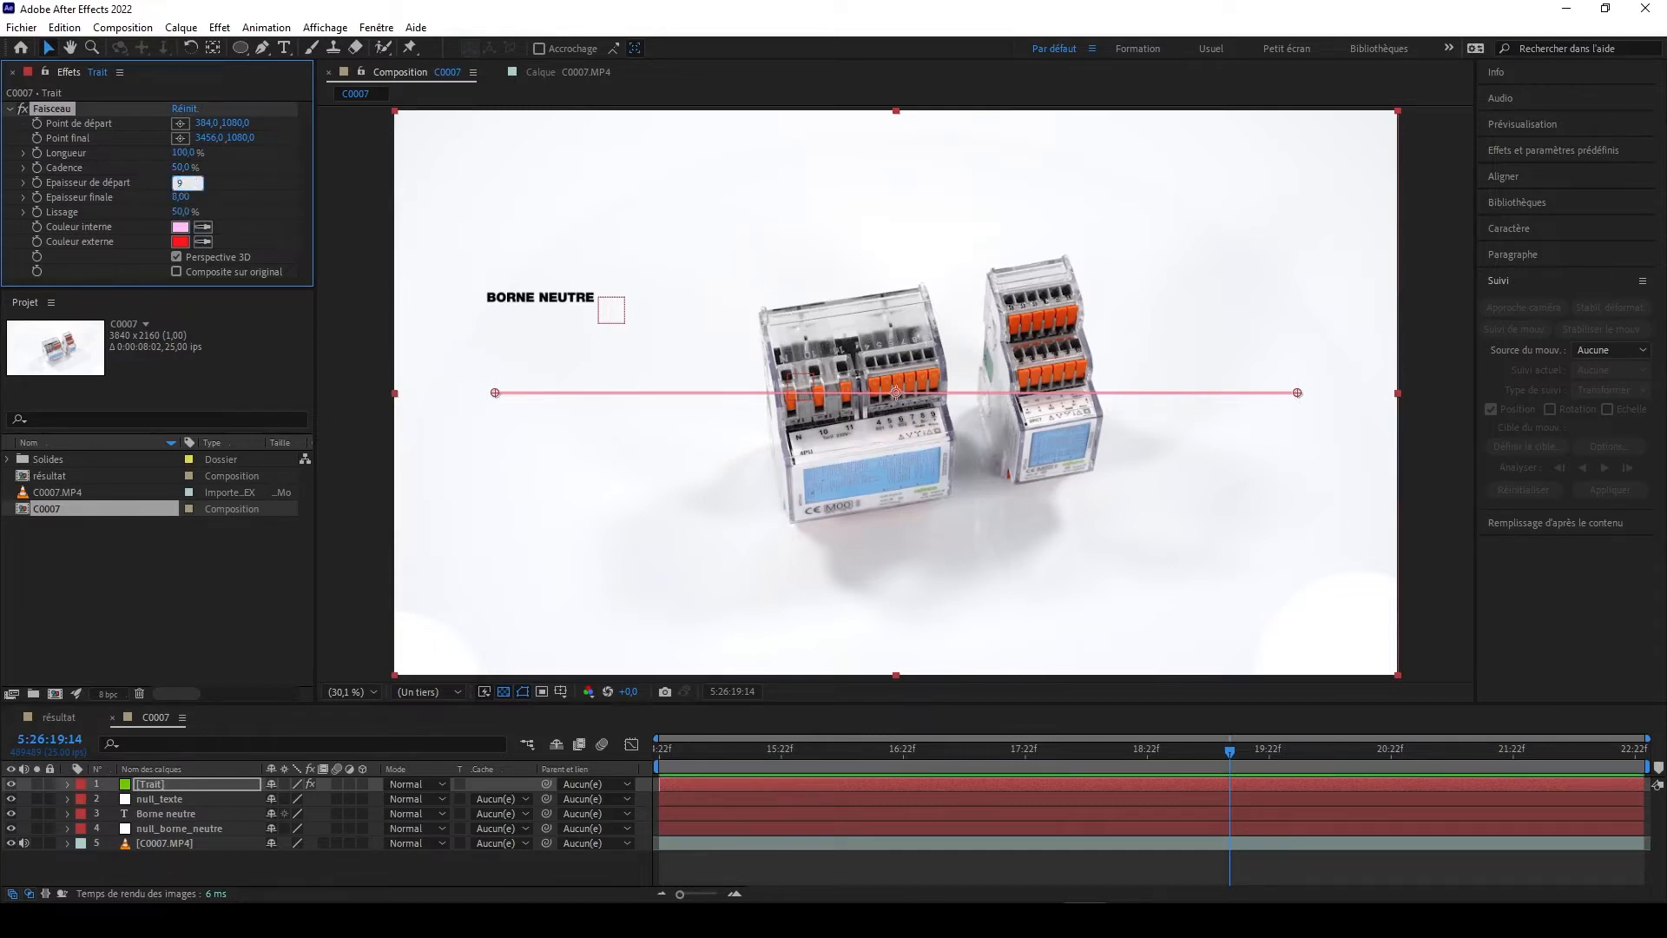
pyautogui.write('10')
pyautogui.press('Tab')
pyautogui.write('10')
pyautogui.press('Tab')
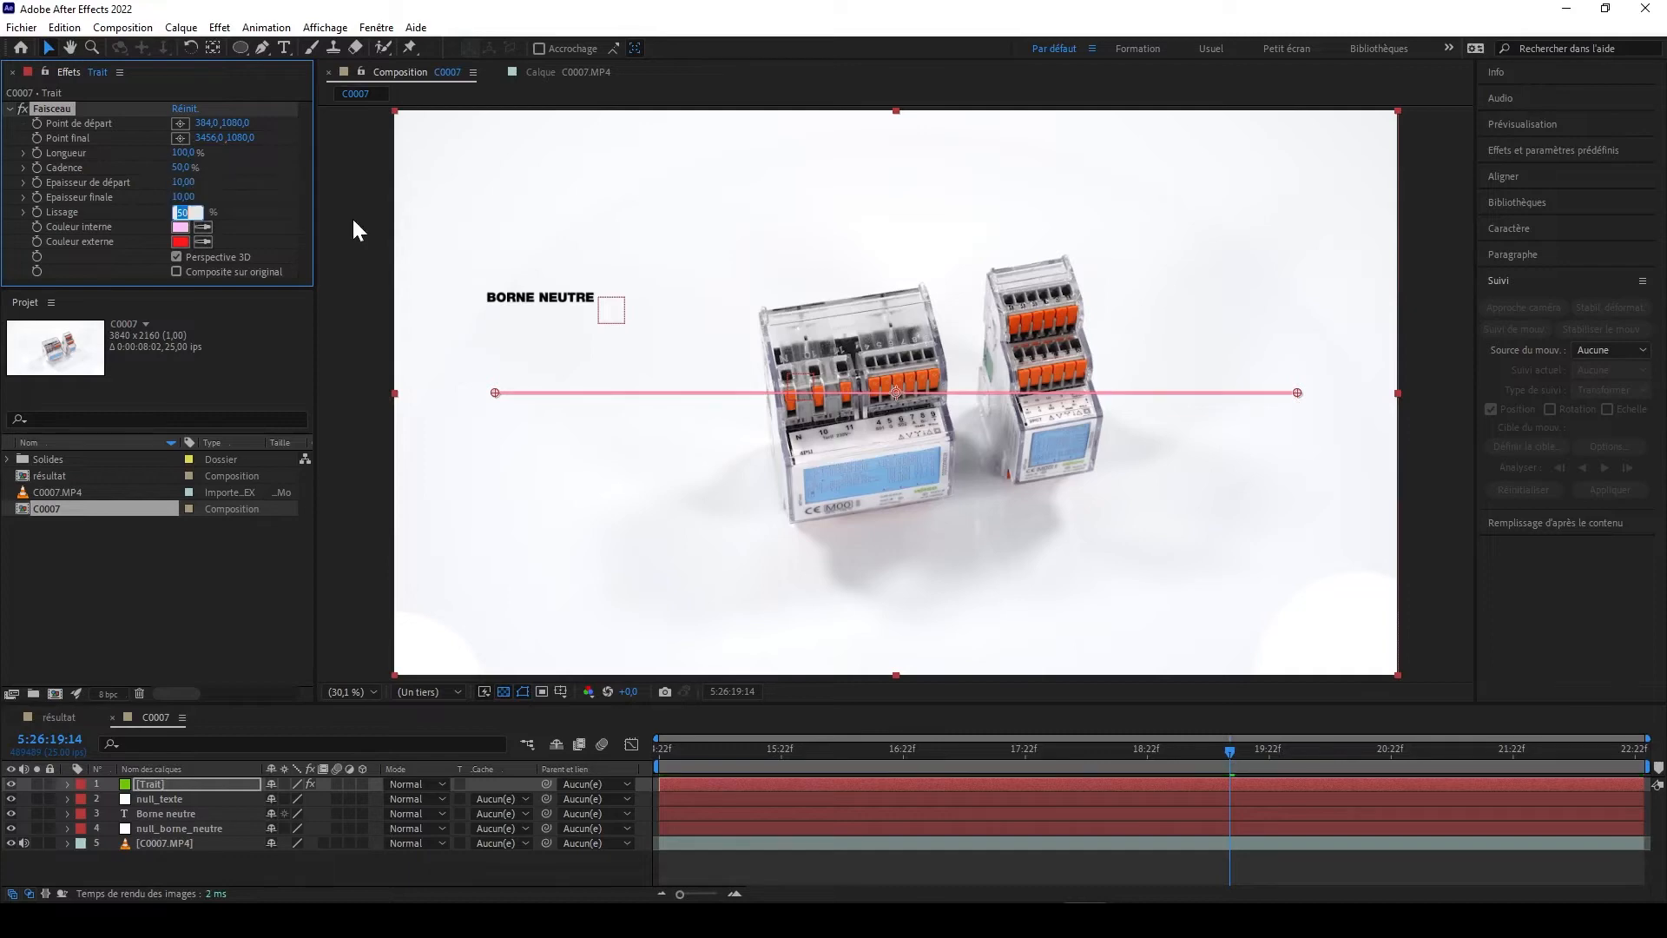
# - Set the smoothing (Lissage) of the Trait beam to 0 %
pyautogui.write('0')
pyautogui.scroll(1, 591, 399)
pyautogui.scroll(7, 593, 401)
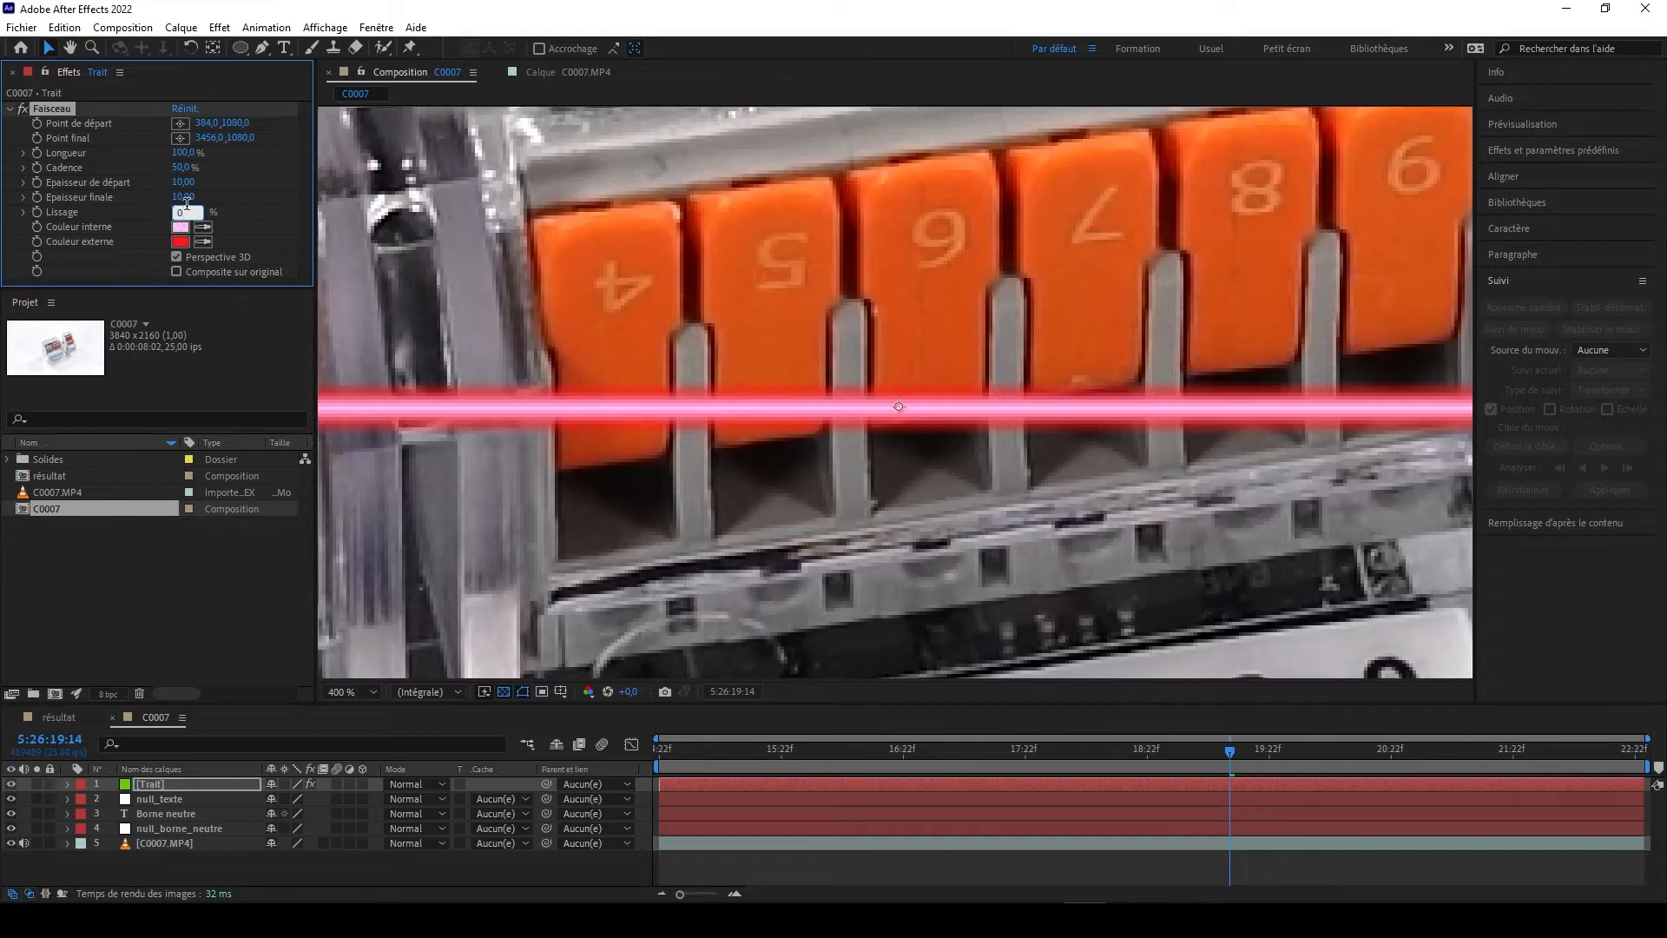
pyautogui.press('Return')
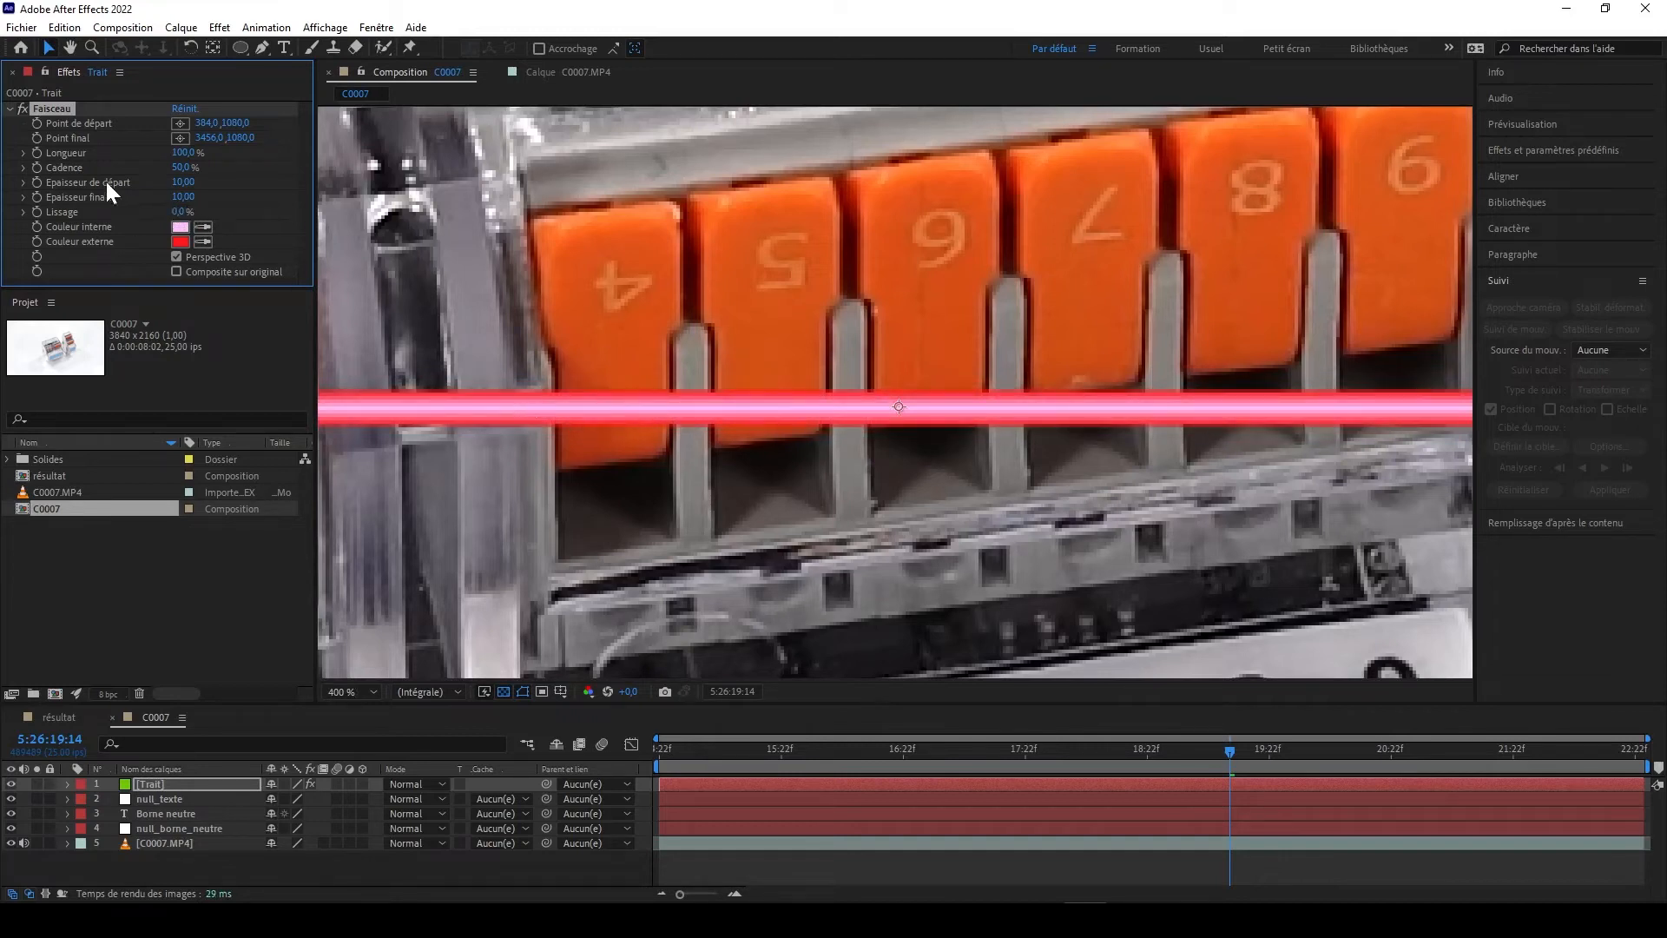
# - Set the beam's inner and outer colours to green 6EC800, sampling the inner from the Trait layer's swatch and the outer from the beam
pyautogui.click(178, 228)
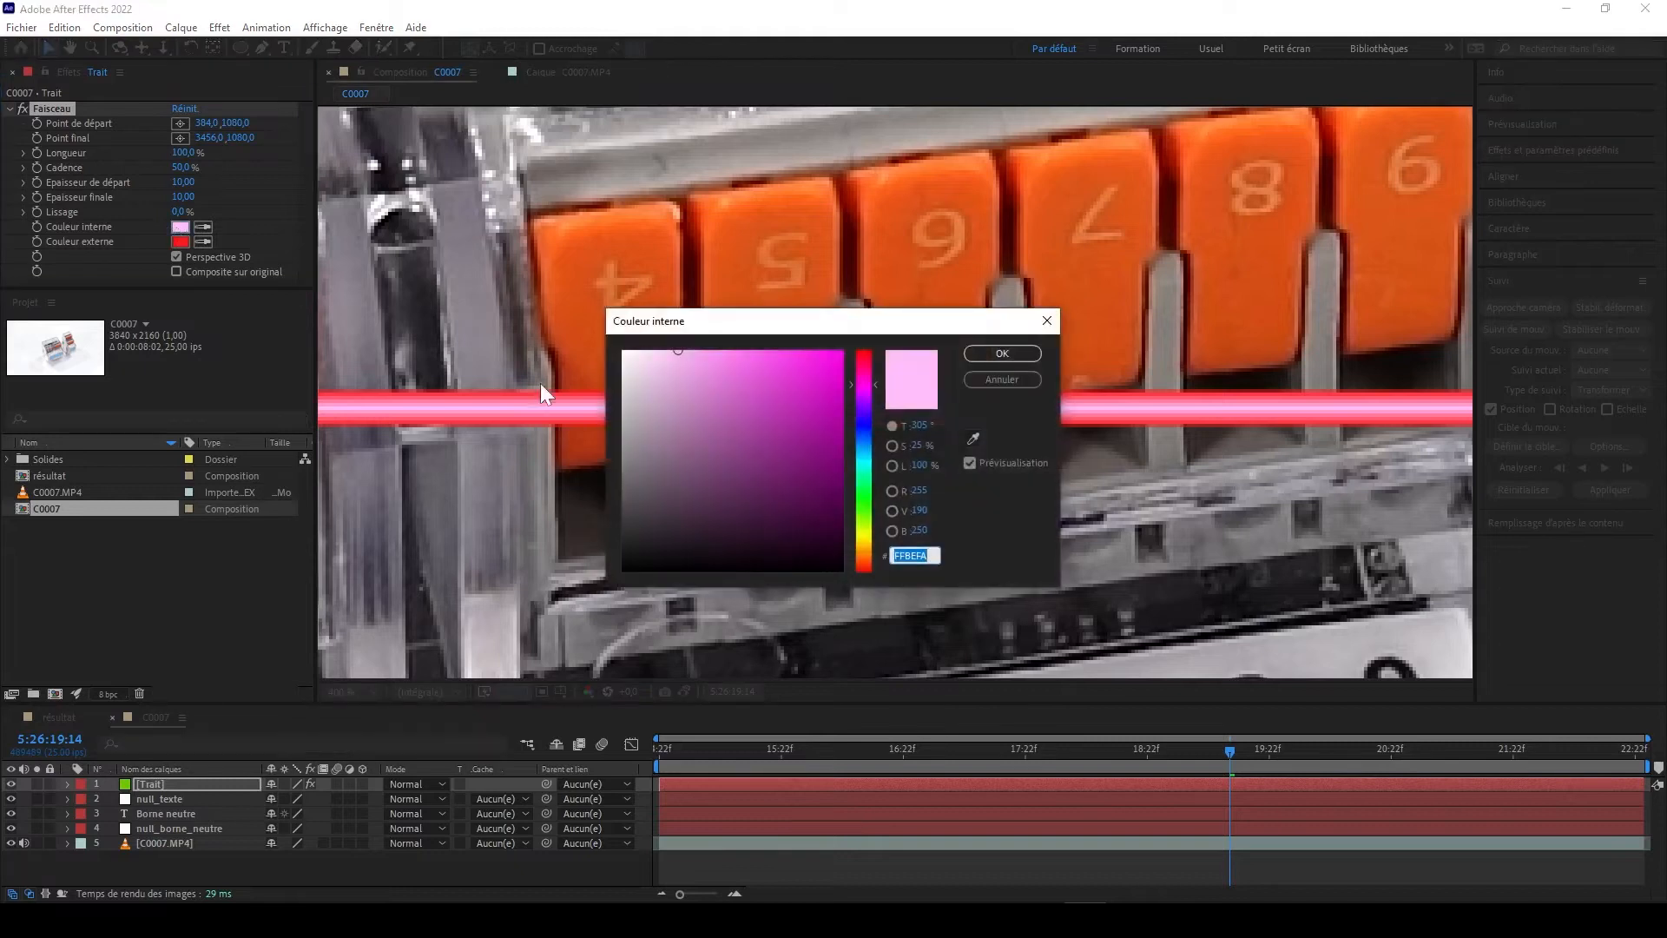
pyautogui.click(972, 439)
pyautogui.click(125, 783)
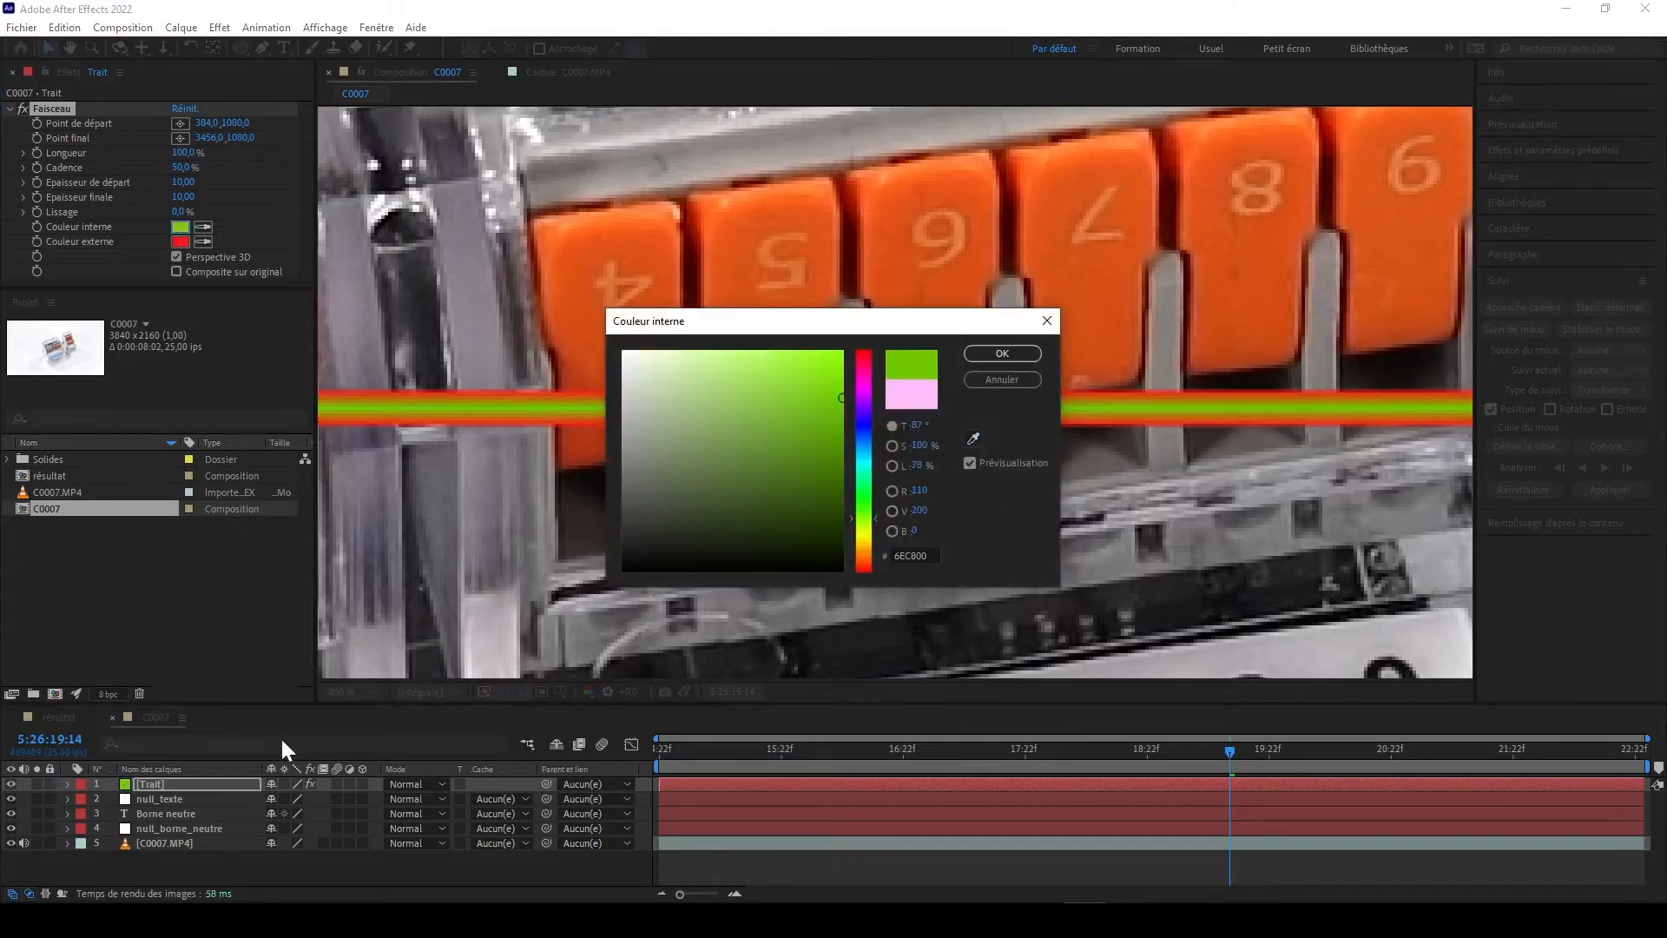
pyautogui.click(1002, 353)
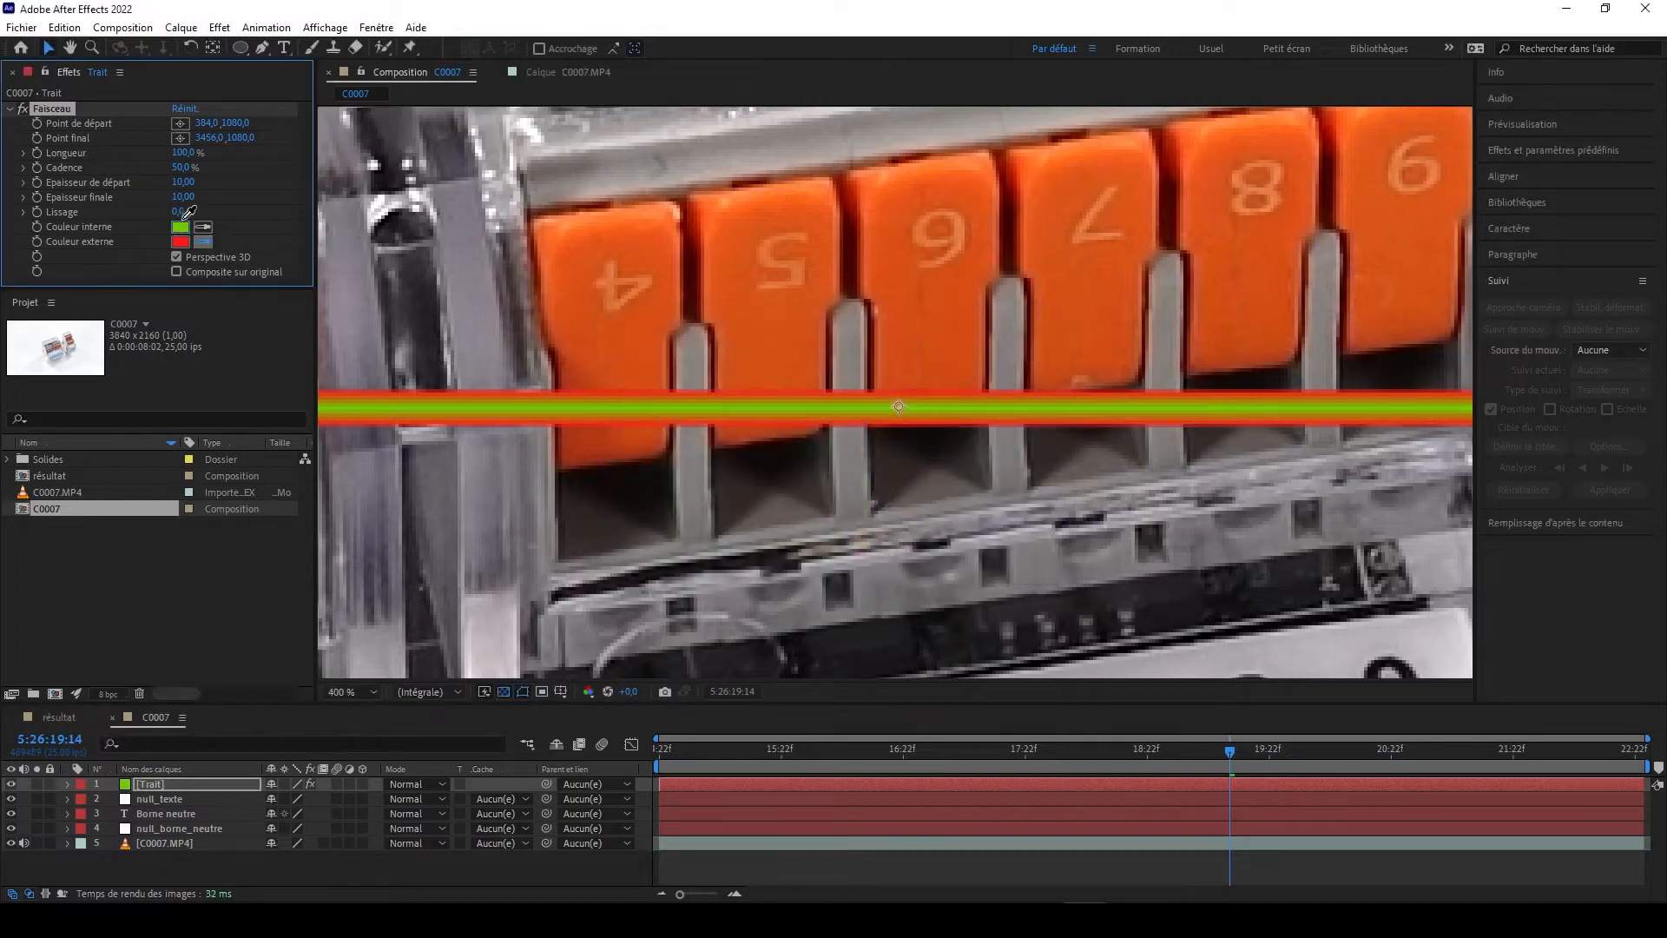
pyautogui.click(203, 241)
pyautogui.click(538, 399)
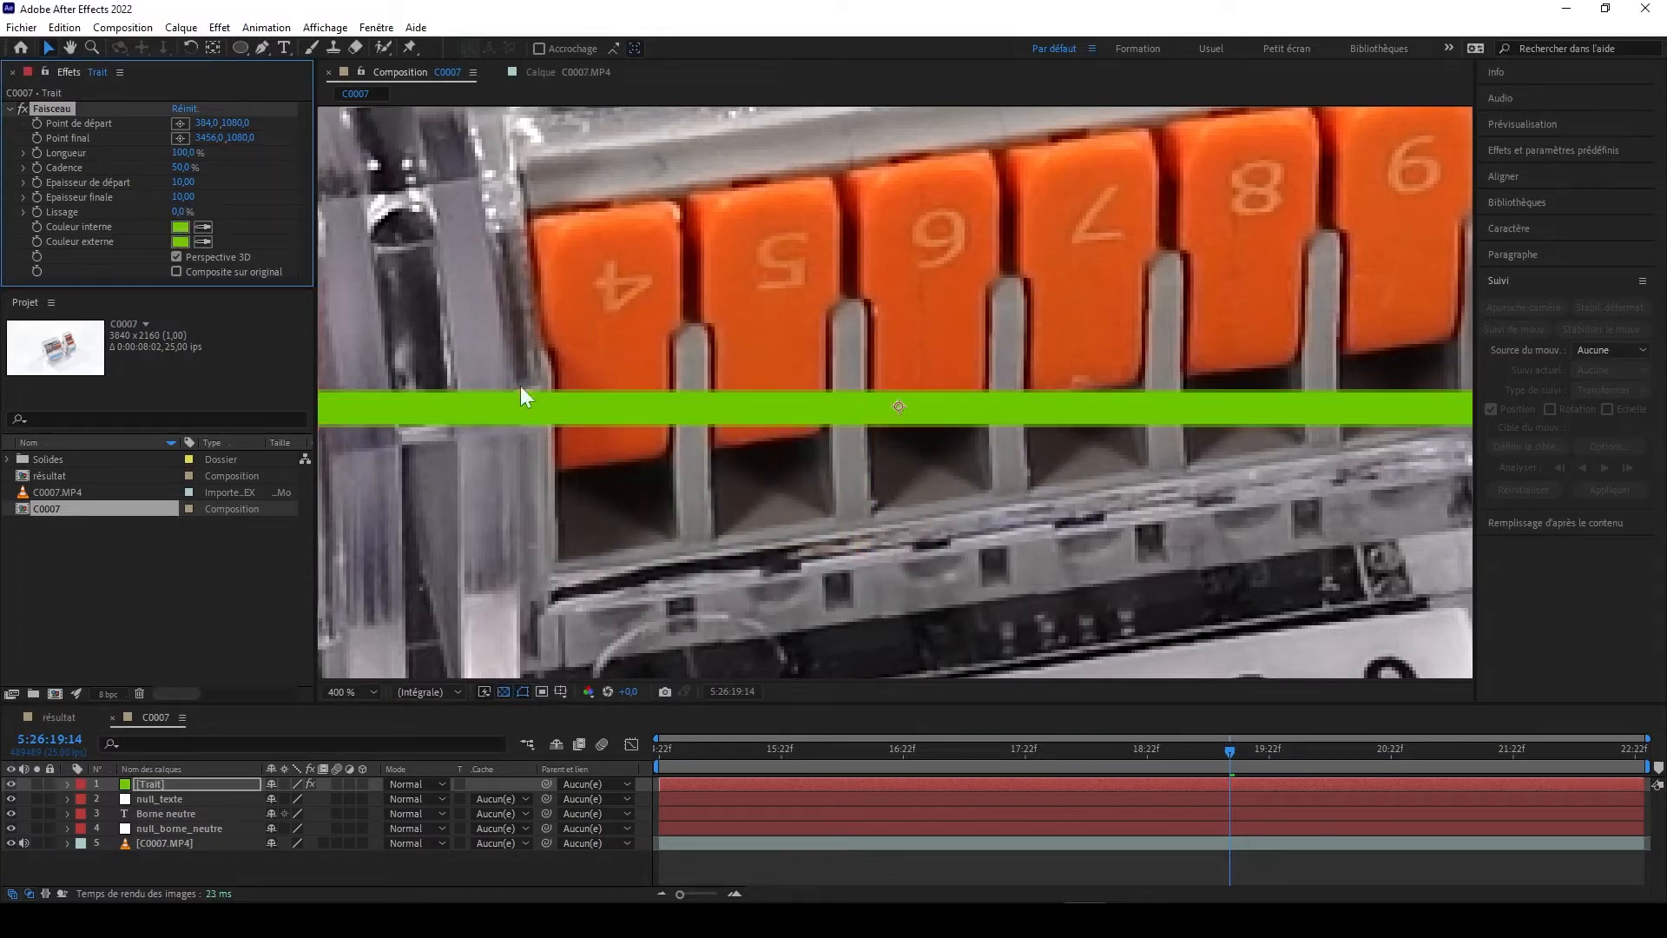
pyautogui.scroll(-10, 955, 399)
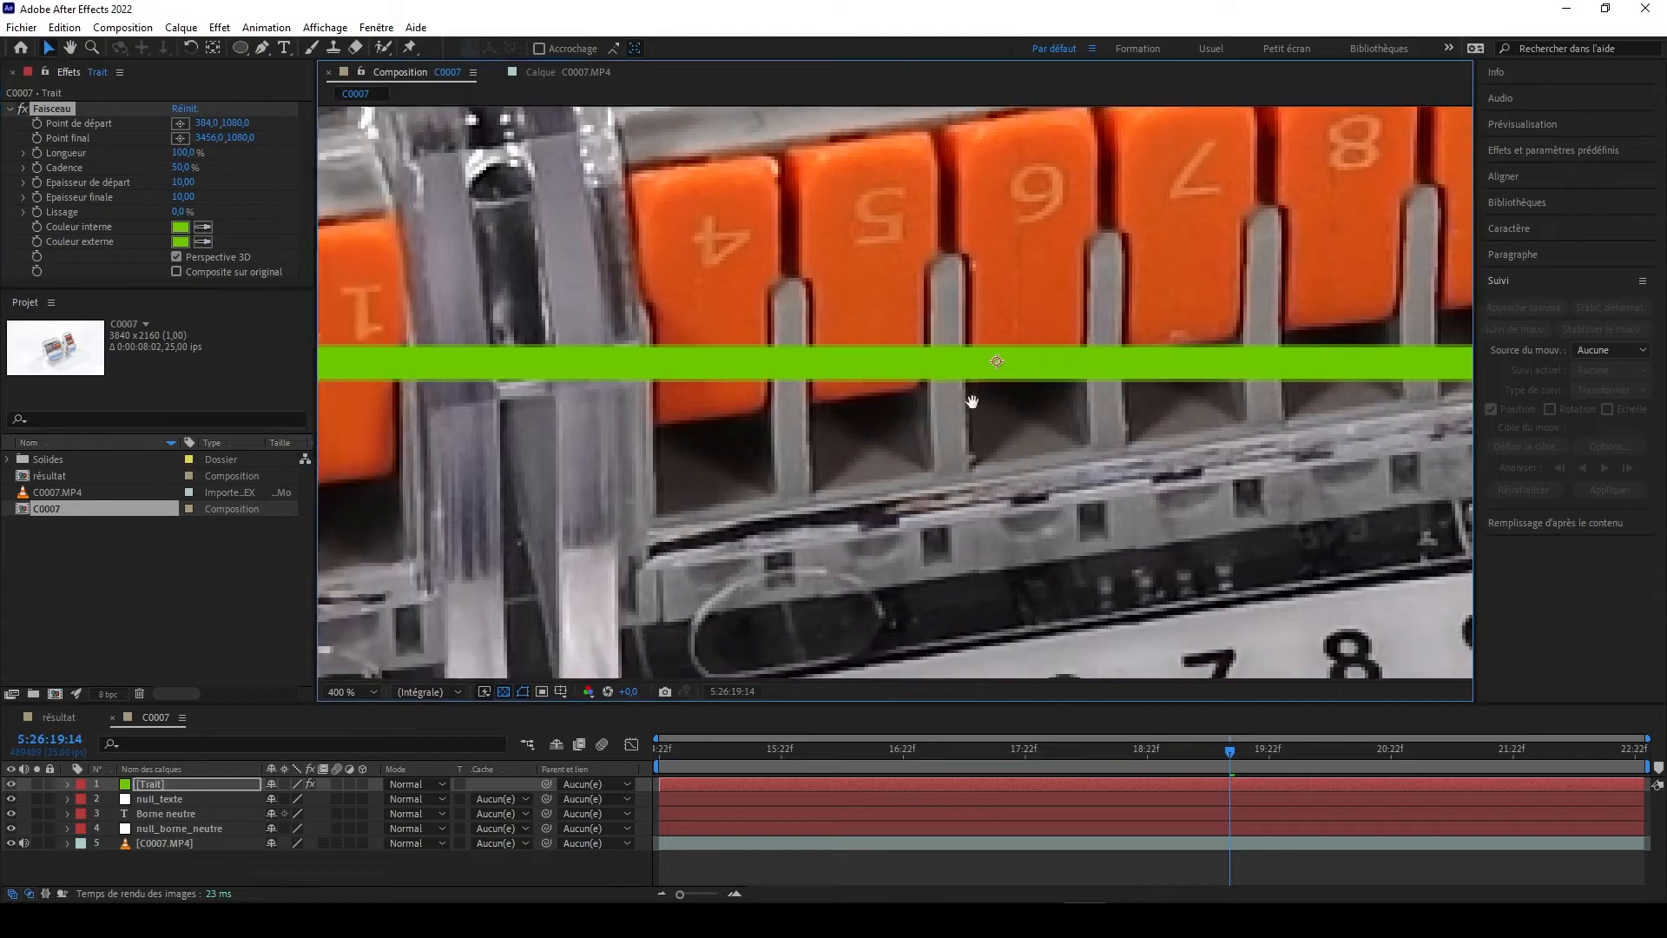
pyautogui.scroll(2, 898, 394)
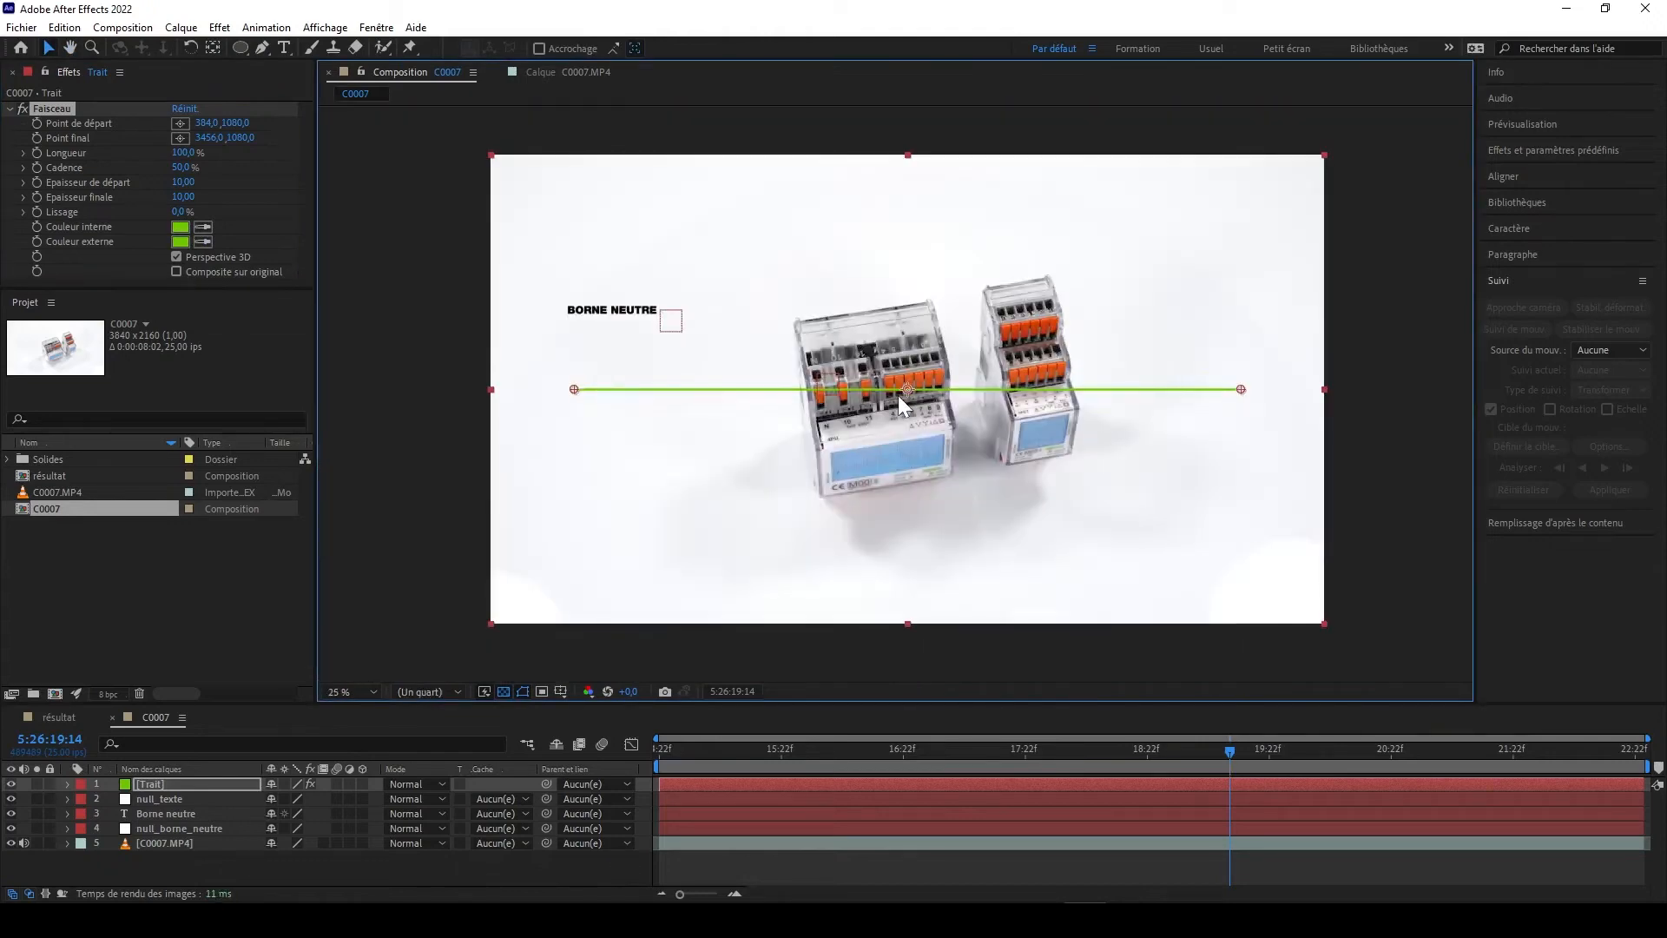
# - Try a start thickness (Epaisseur de départ) of 900 on the Trait beam and set it back to 10
pyautogui.click(182, 184)
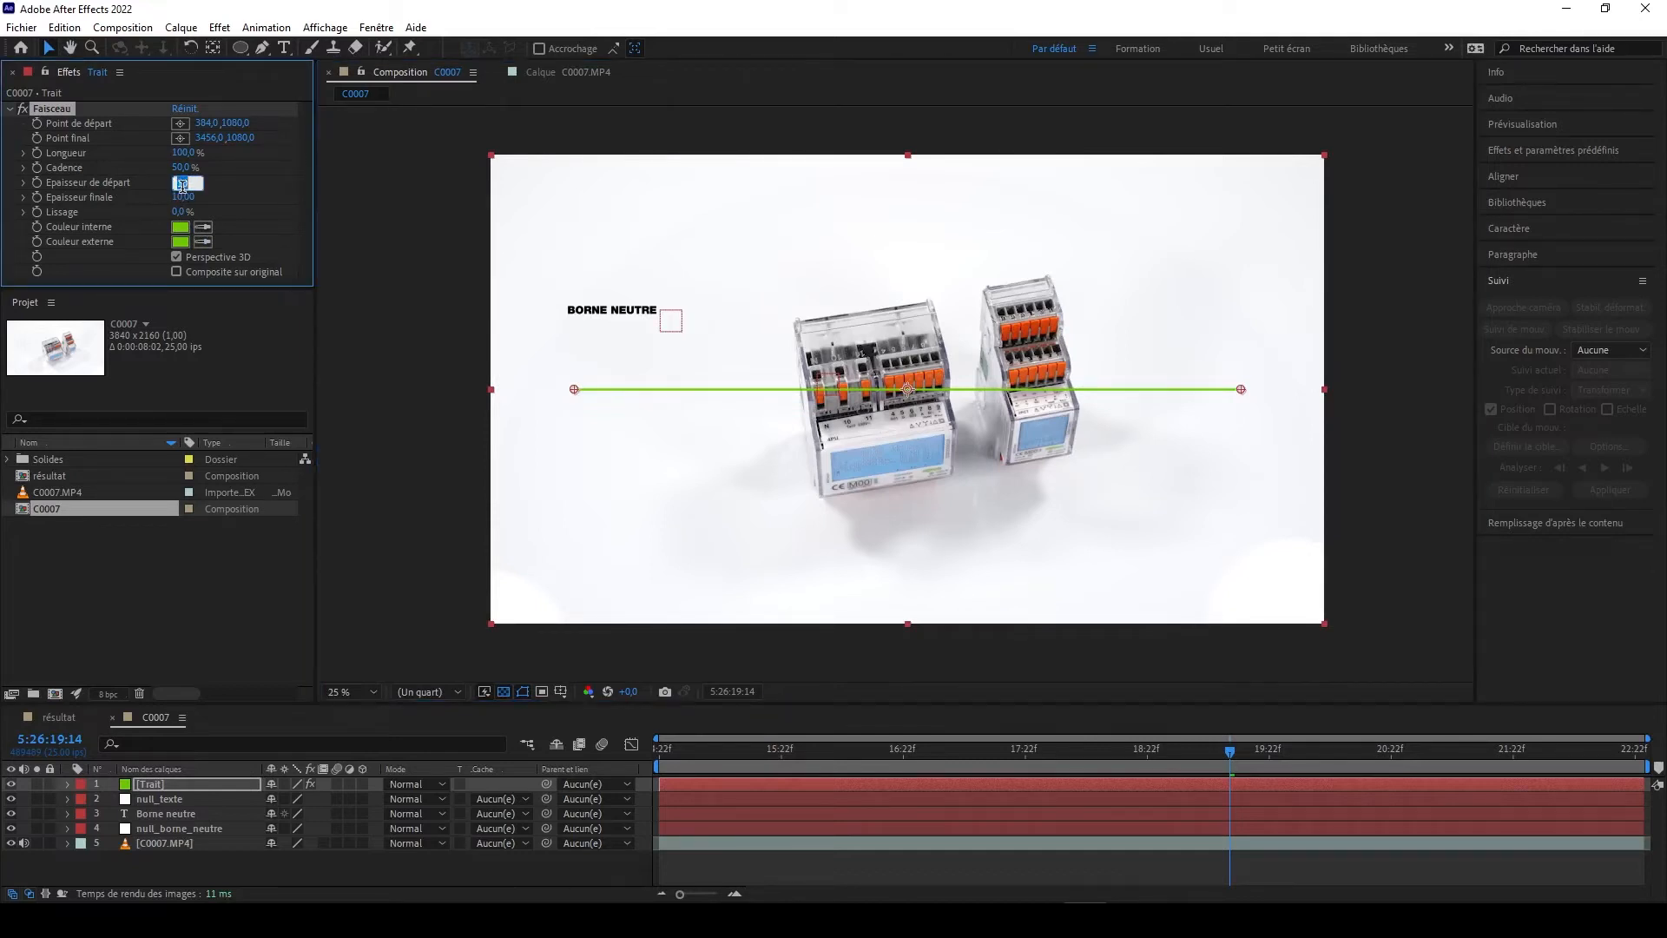
pyautogui.write('900')
pyautogui.press('Return')
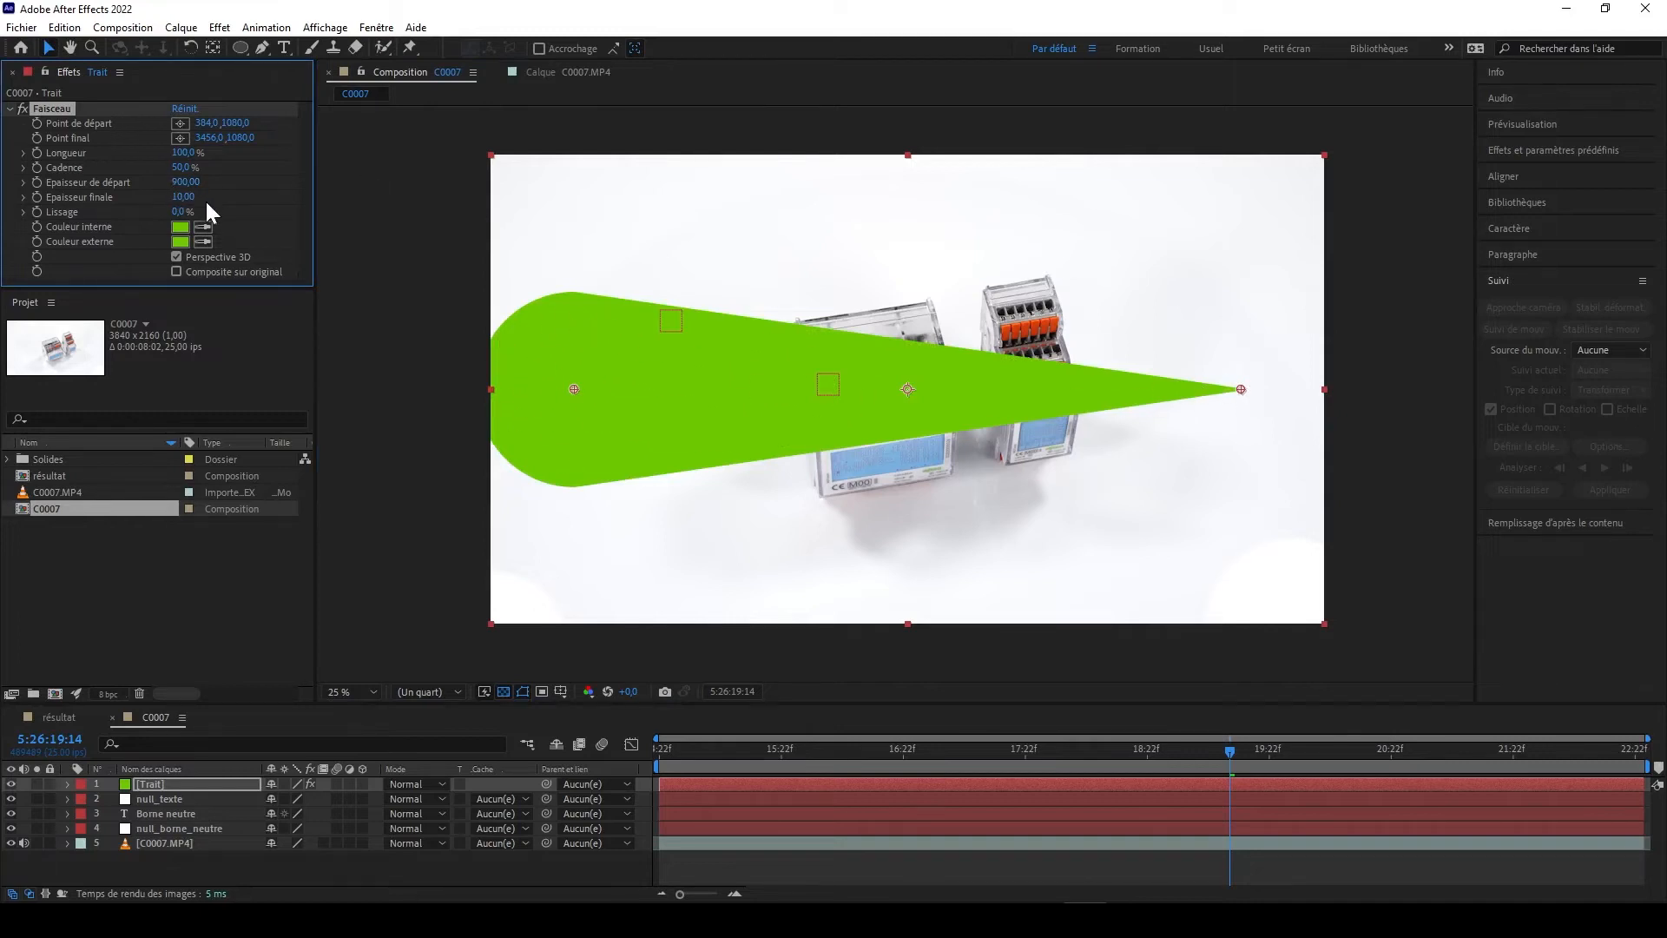
pyautogui.click(185, 183)
pyautogui.write('10')
pyautogui.press('Return')
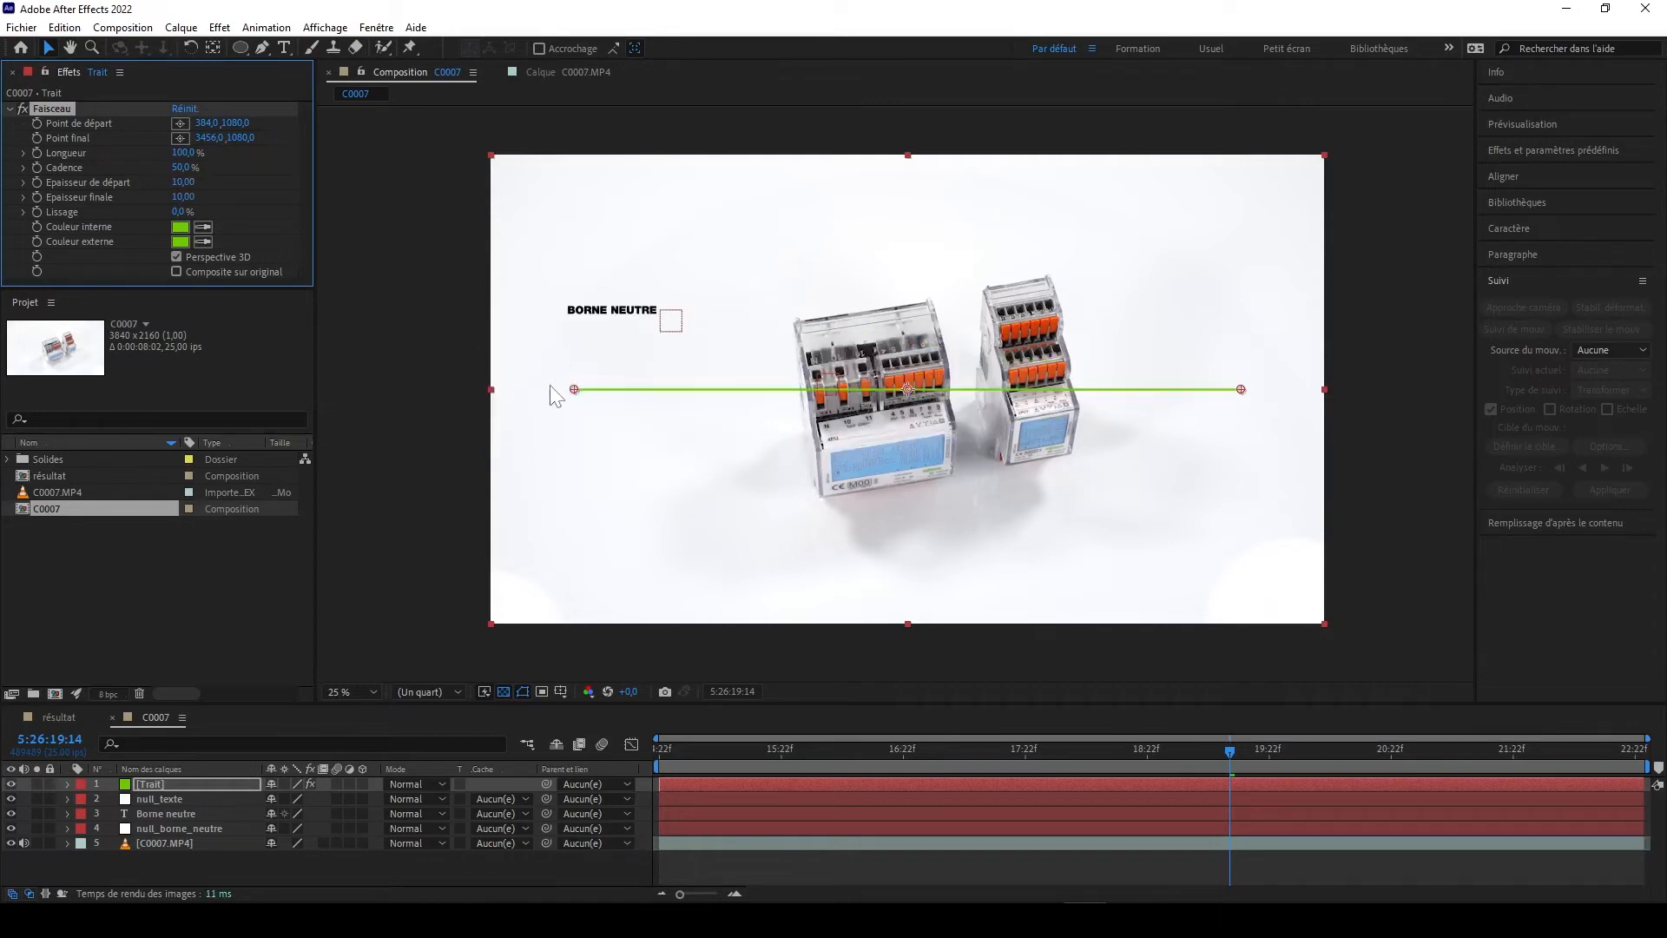
# - Move the beam's start point onto null_texte's upper-left corner, at about 783.5, 716, with the playhead at the composition's first frame
pyautogui.moveTo(573, 389); pyautogui.dragTo(895, 380)
pyautogui.scroll(2, 642, 336)
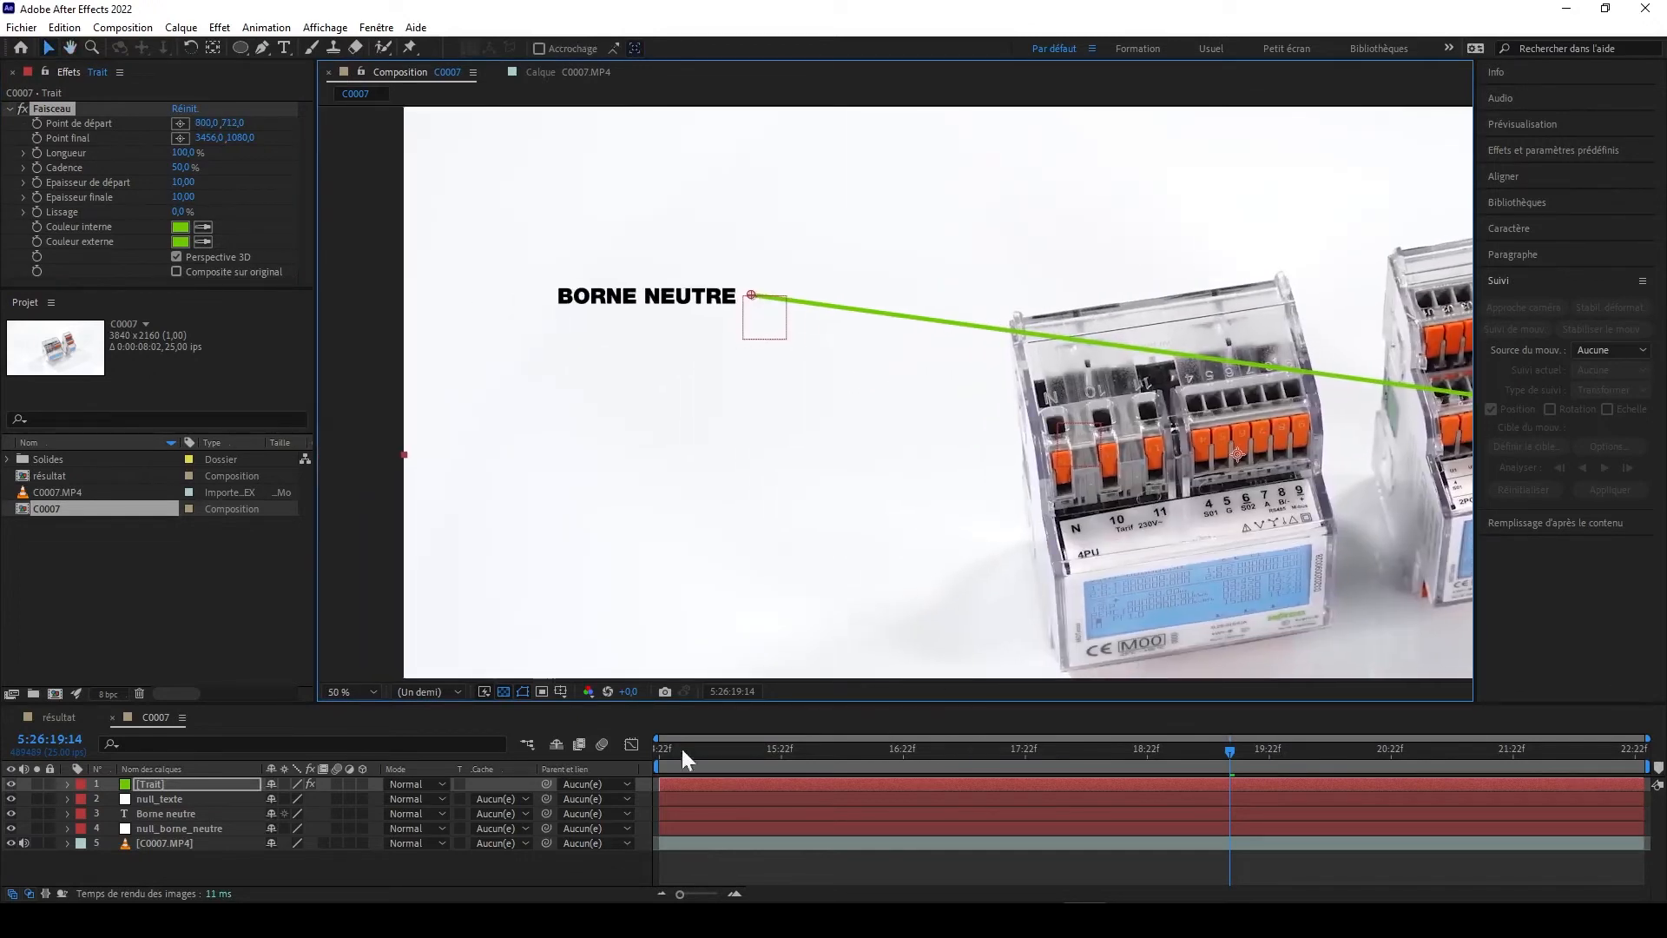
pyautogui.press('Home')
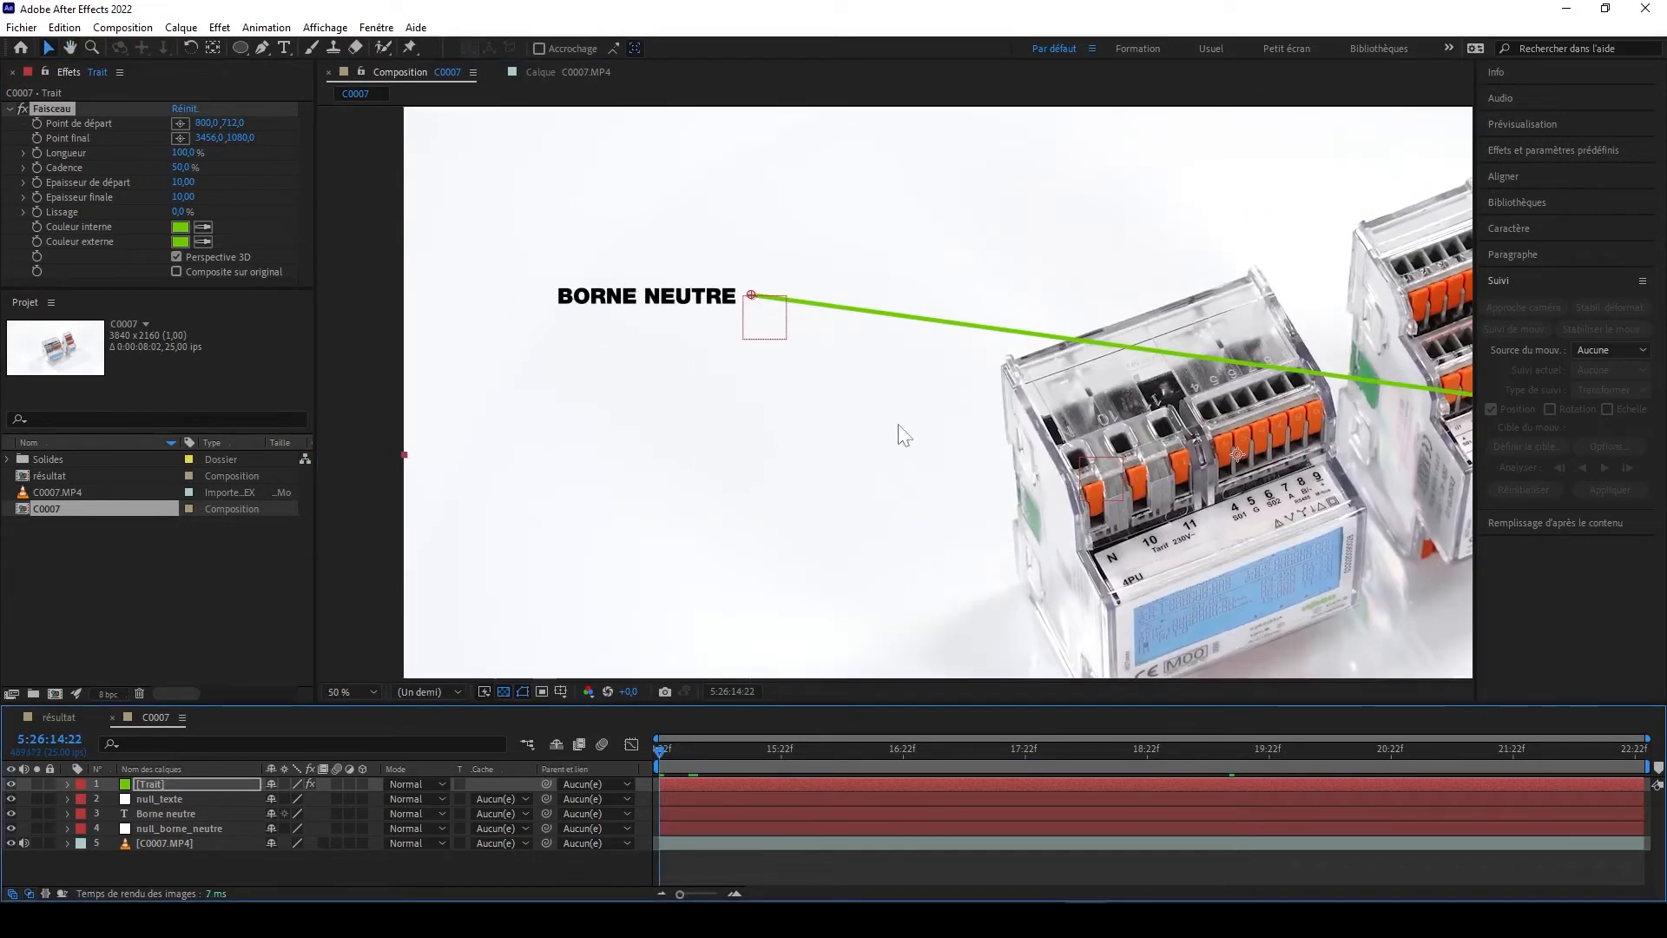
pyautogui.scroll(4, 897, 431)
pyautogui.moveTo(660, 261); pyautogui.dragTo(1148, 537)
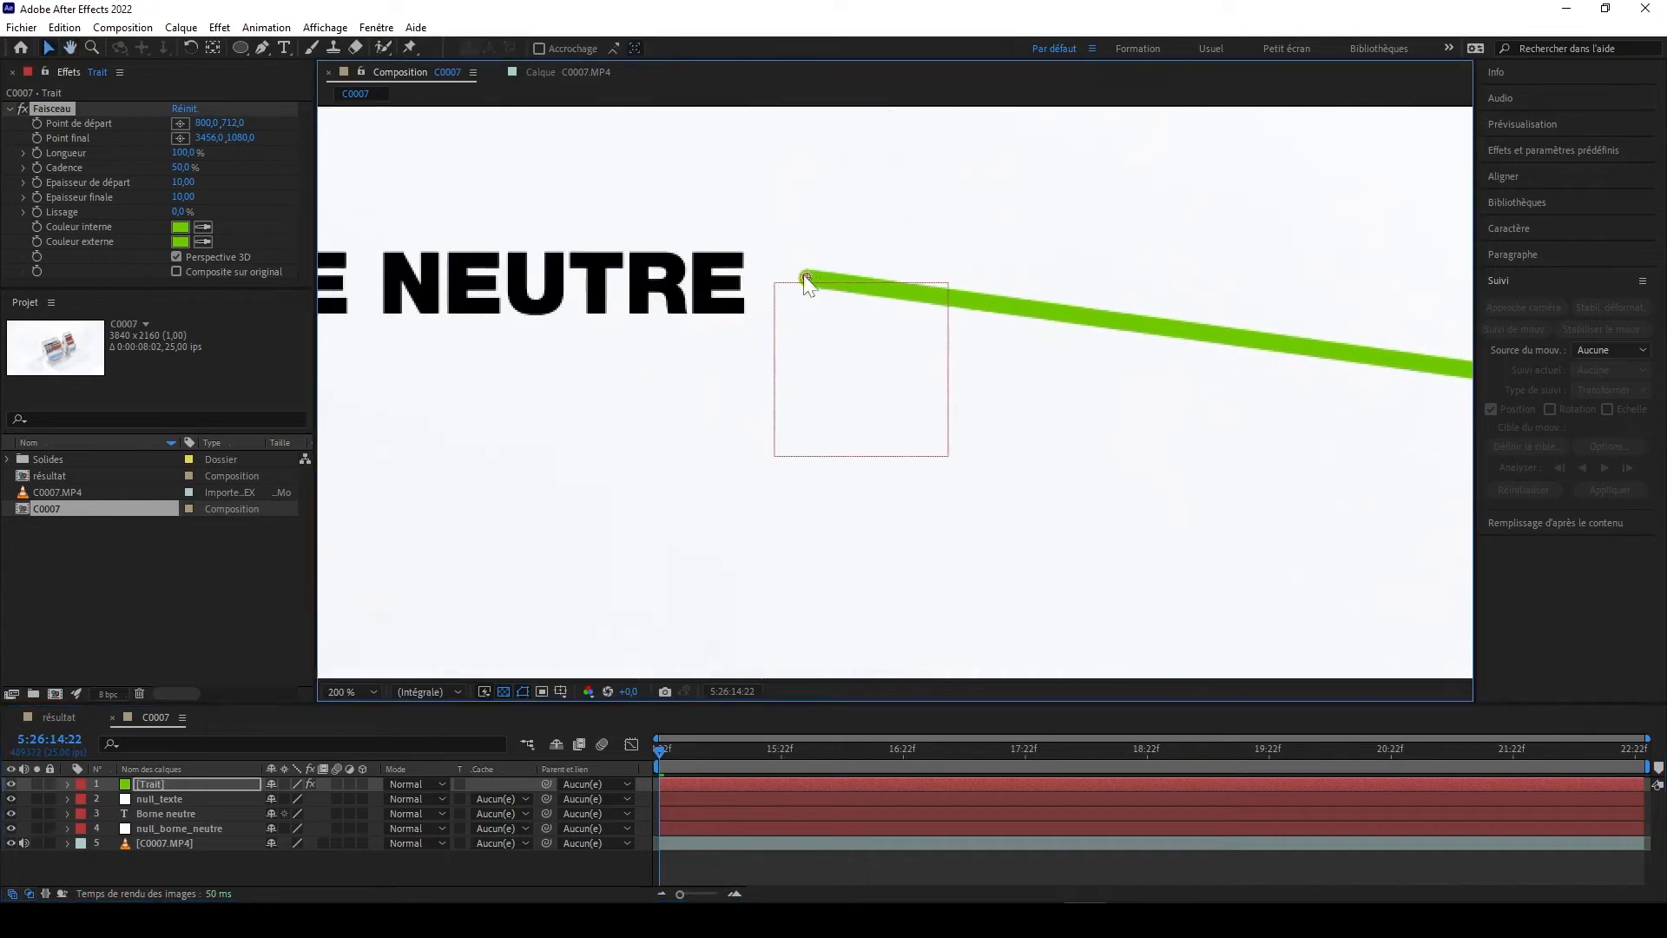
pyautogui.moveTo(804, 280); pyautogui.dragTo(772, 284)
pyautogui.scroll(-6, 674, 332)
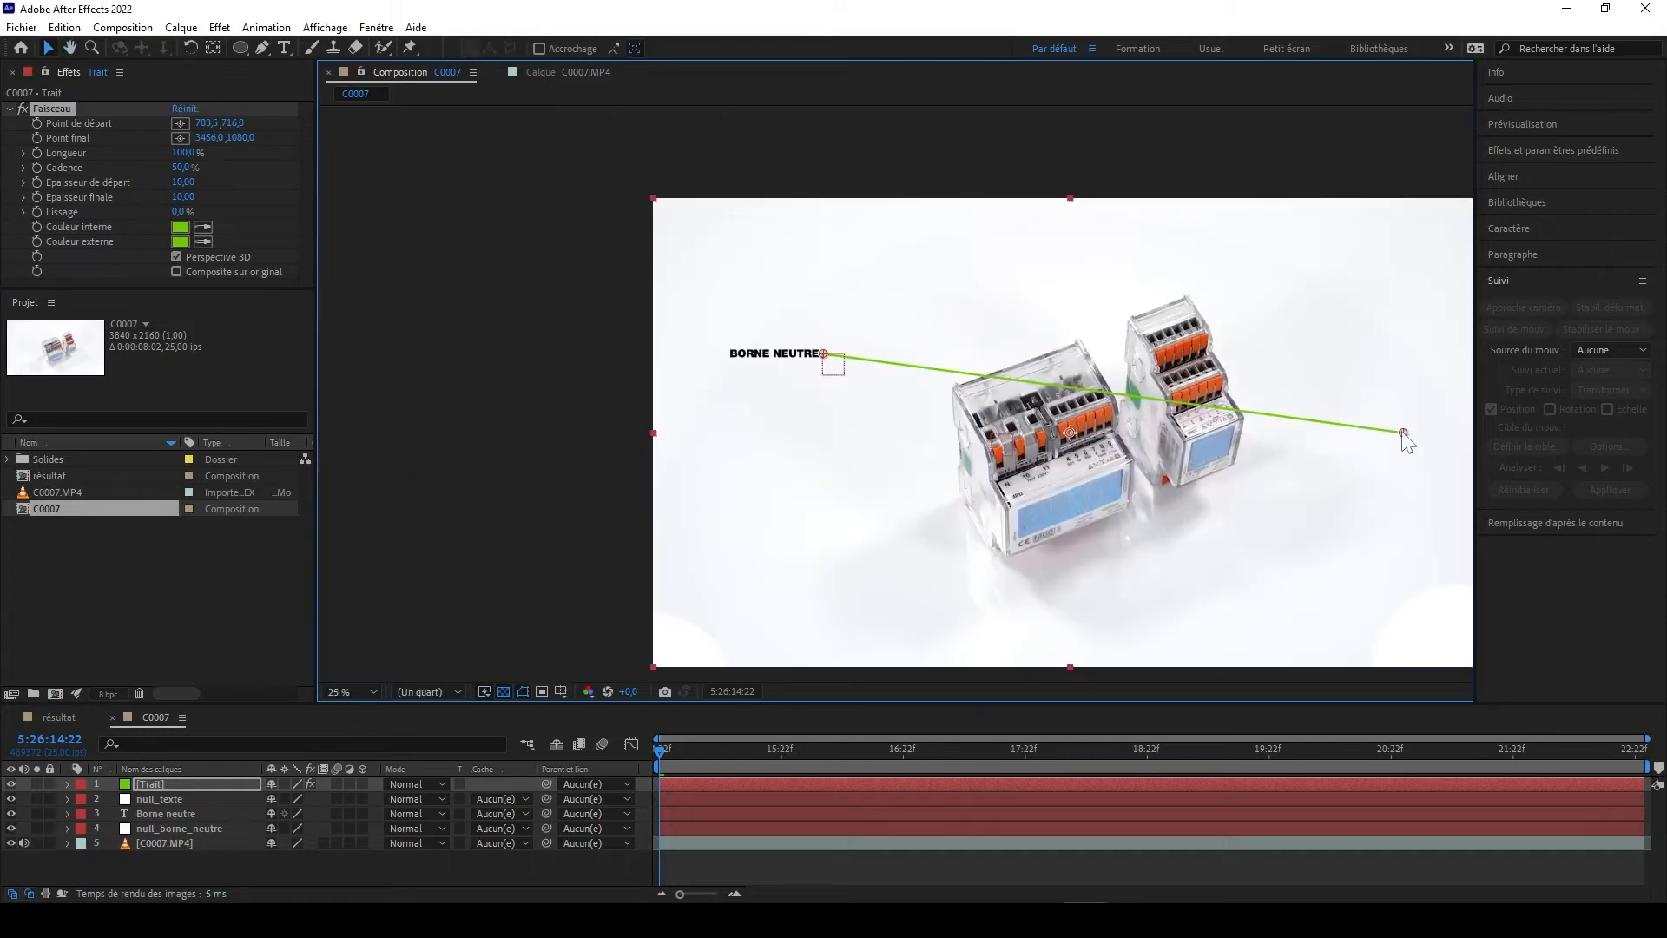
# - Move the beam's end point onto null_borne_neutre's upper-left corner at the neutral terminal, at about 1556, 1089
pyautogui.moveTo(1404, 431); pyautogui.dragTo(887, 367)
pyautogui.scroll(6, 986, 434)
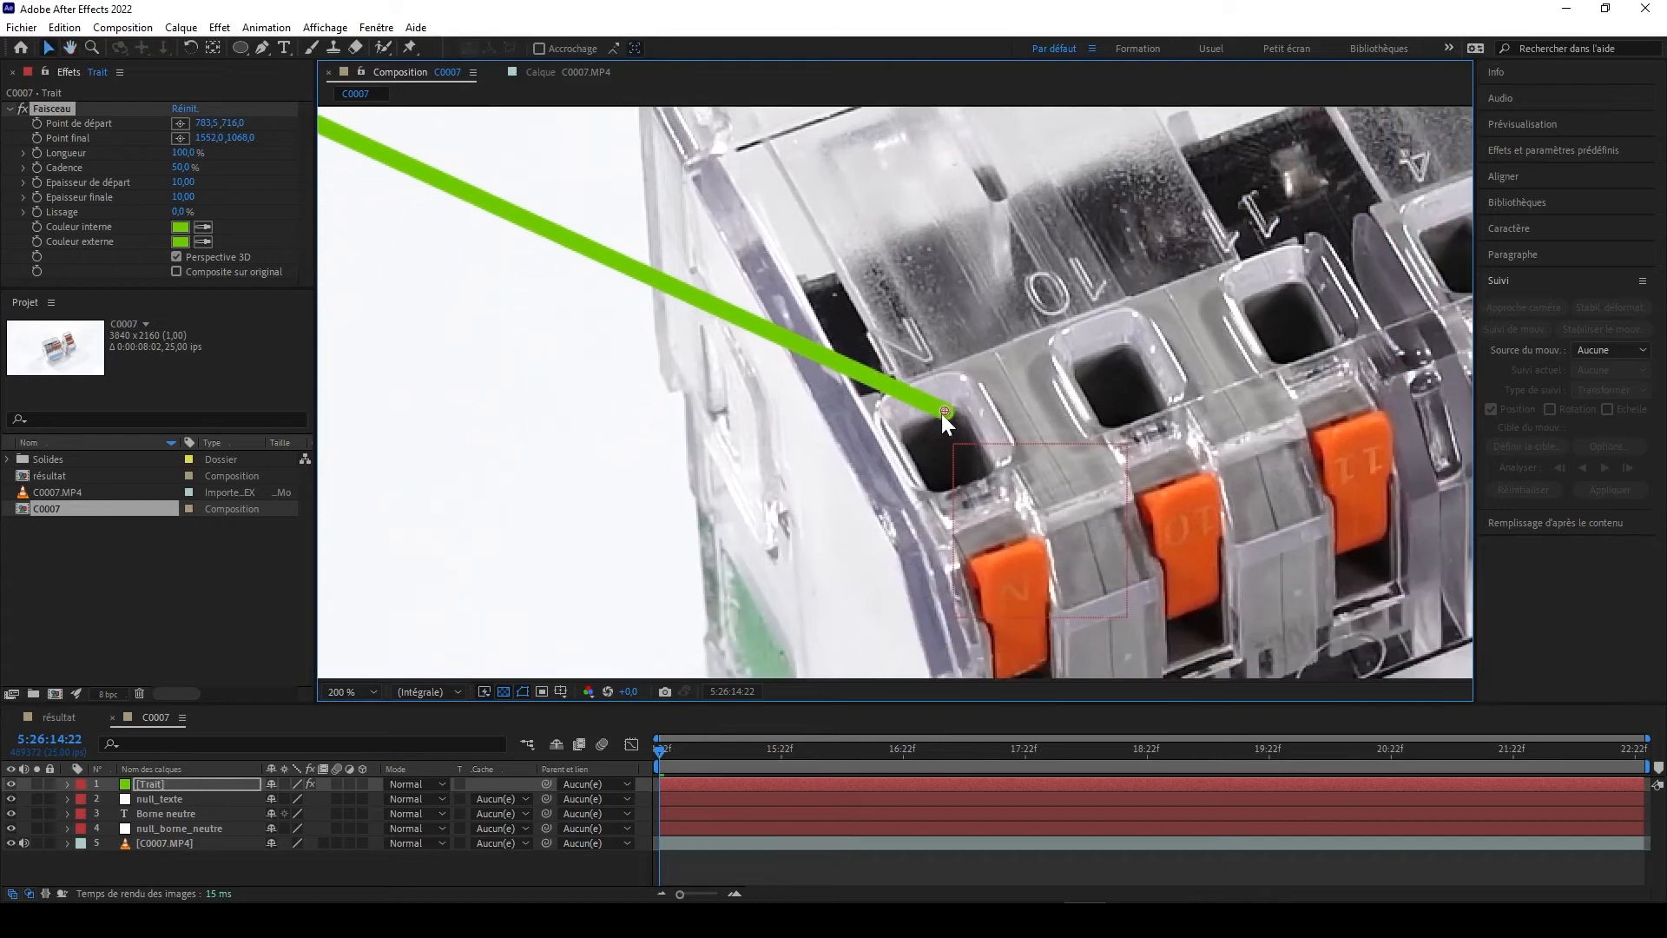
pyautogui.moveTo(944, 414); pyautogui.dragTo(950, 446)
pyautogui.scroll(-6, 690, 460)
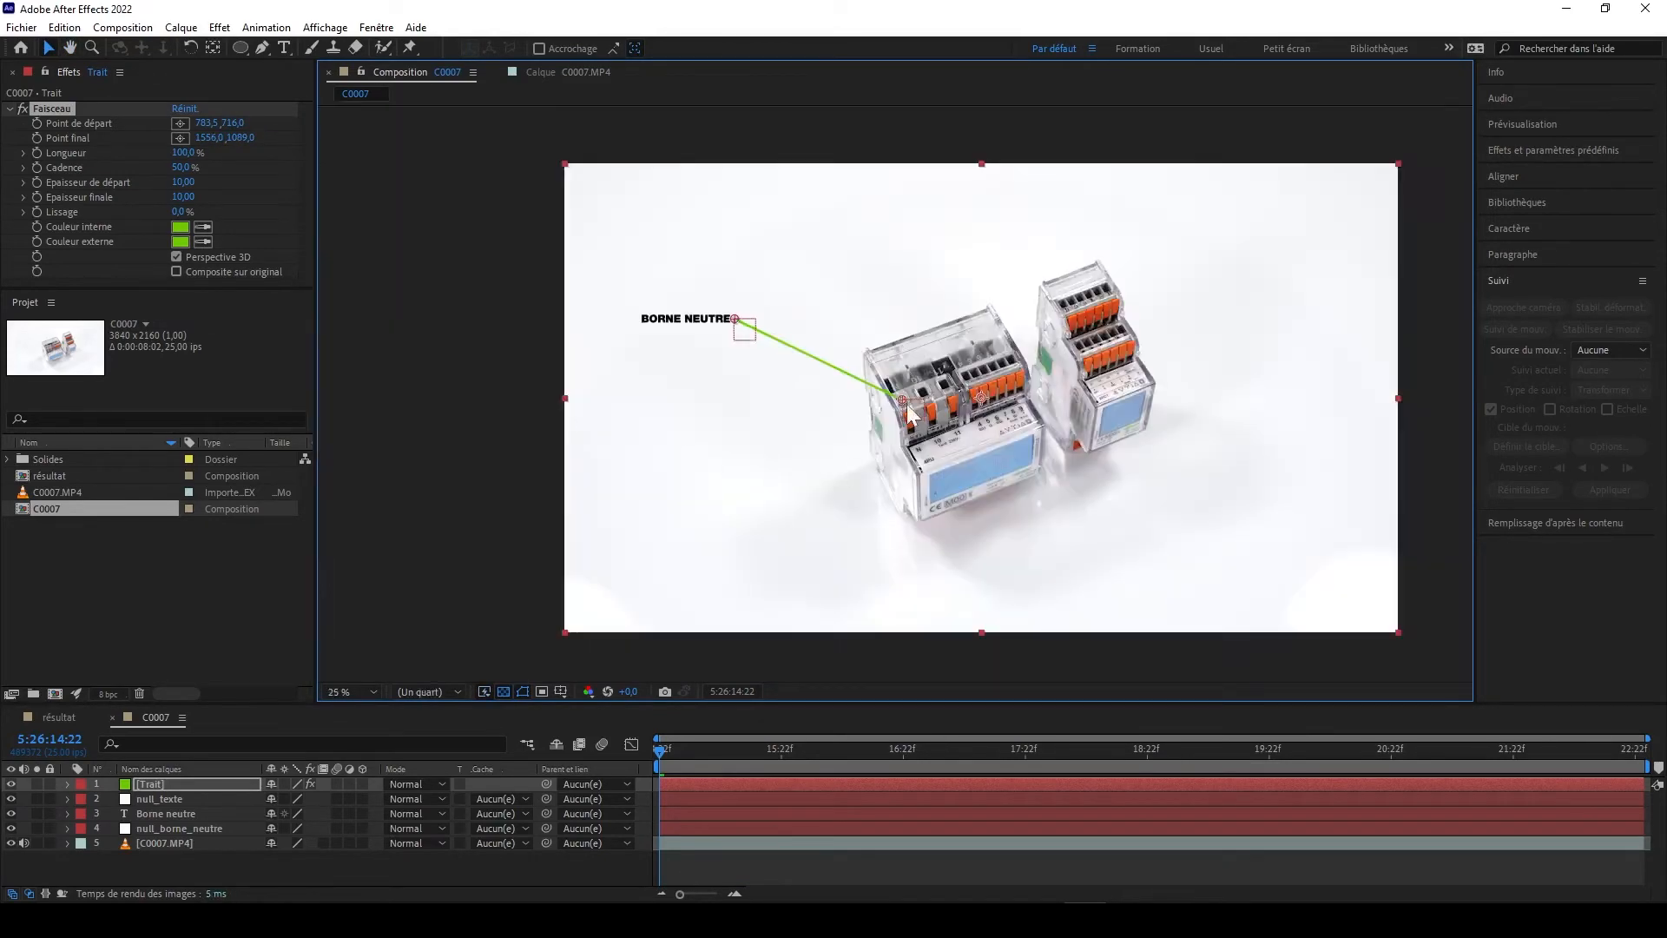
pyautogui.scroll(2, 909, 415)
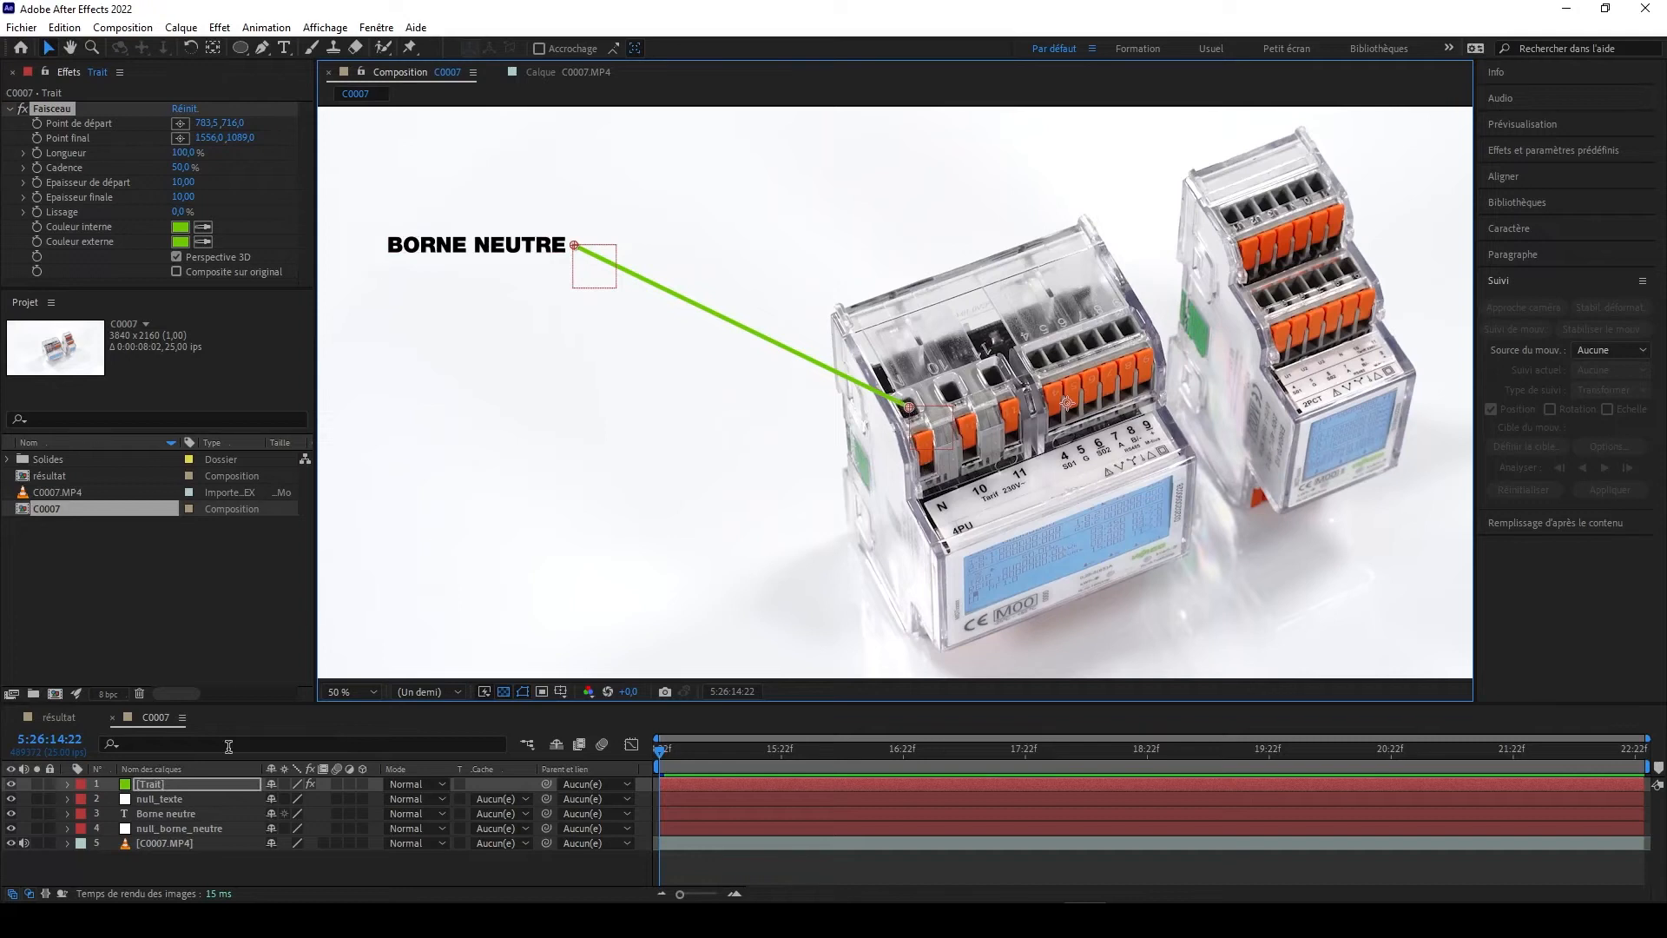
# - Link the Point final property of the Trait beam to the Position of null_borne_neutre with the pick whip
pyautogui.click(181, 828)
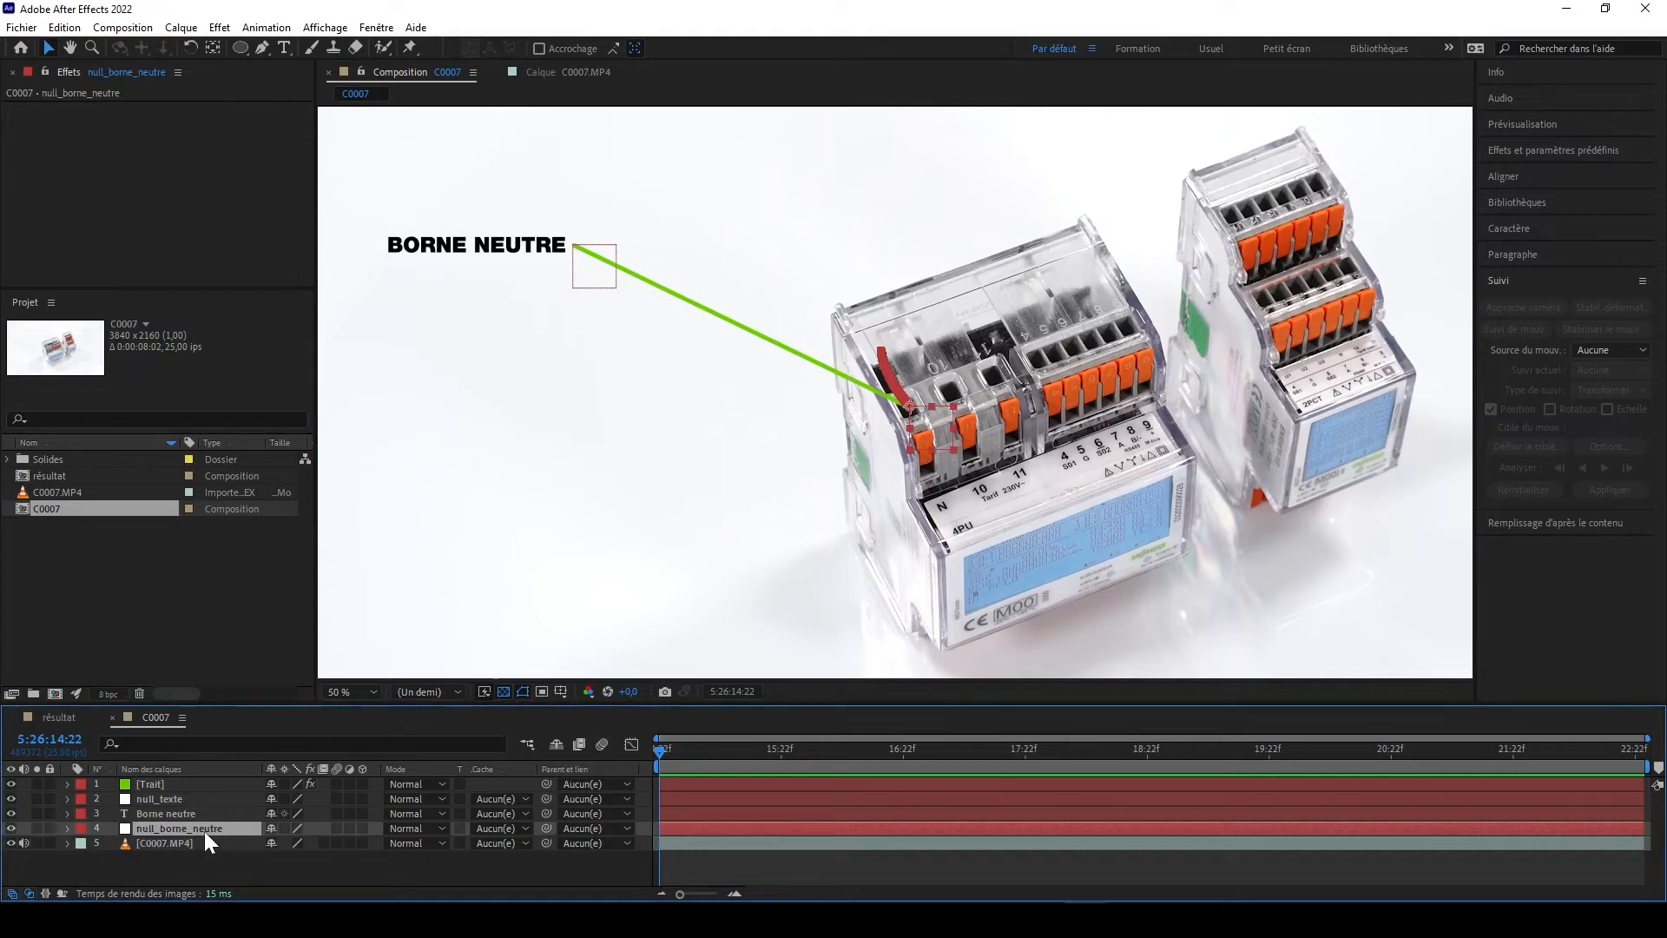
pyautogui.press('p')
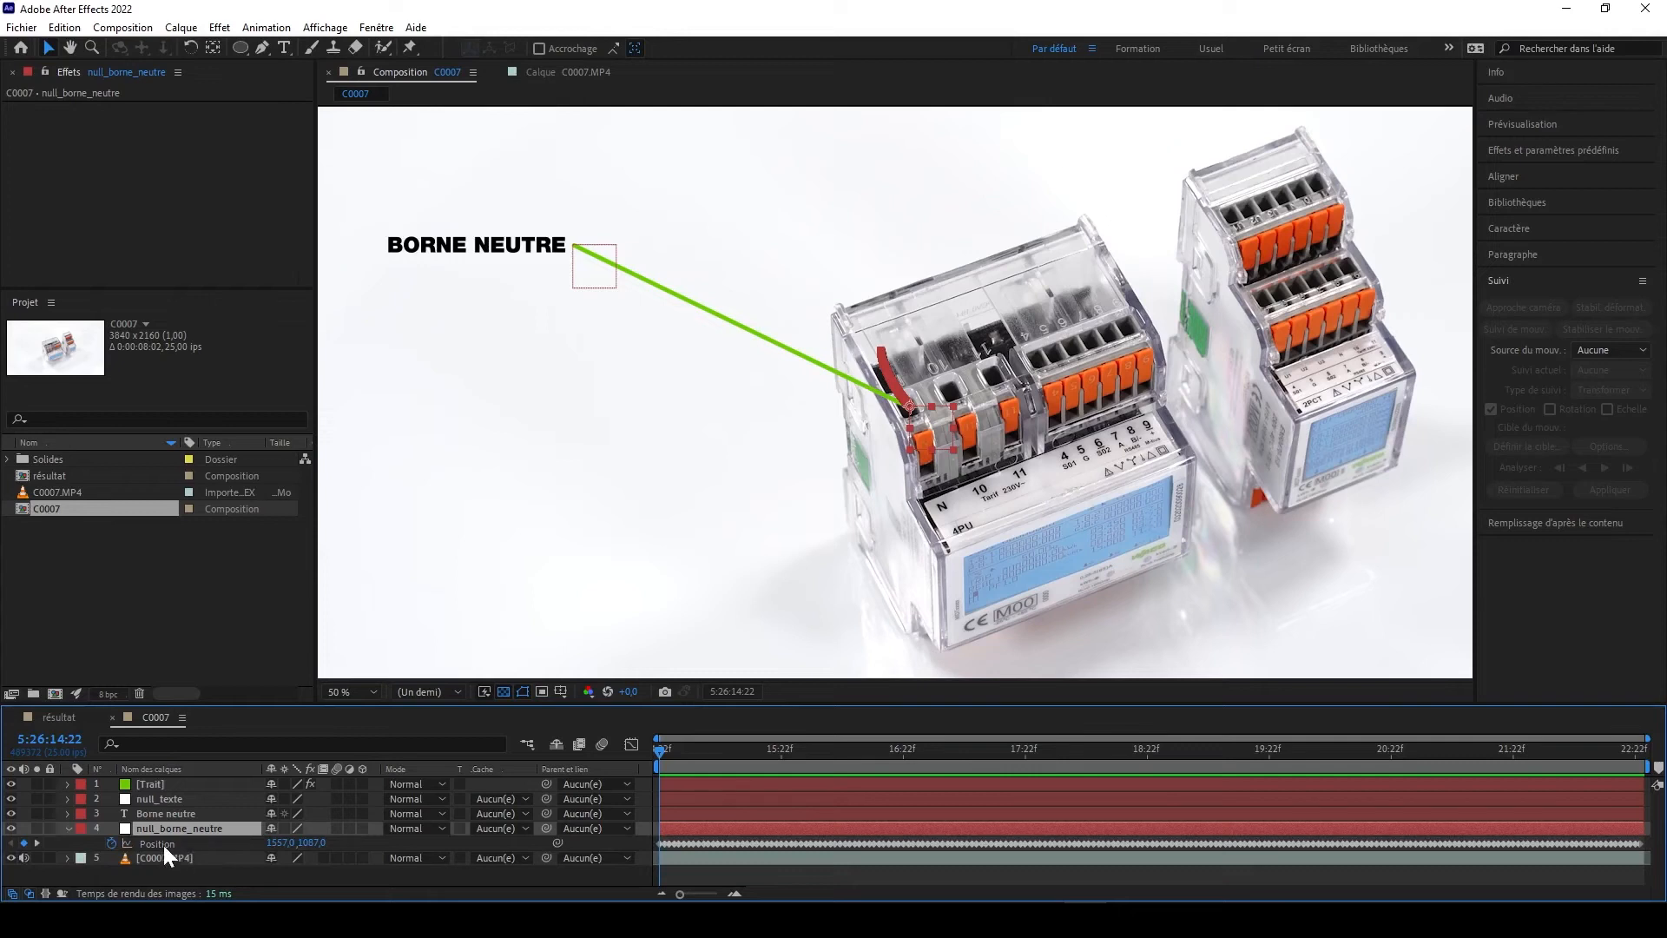
pyautogui.click(149, 784)
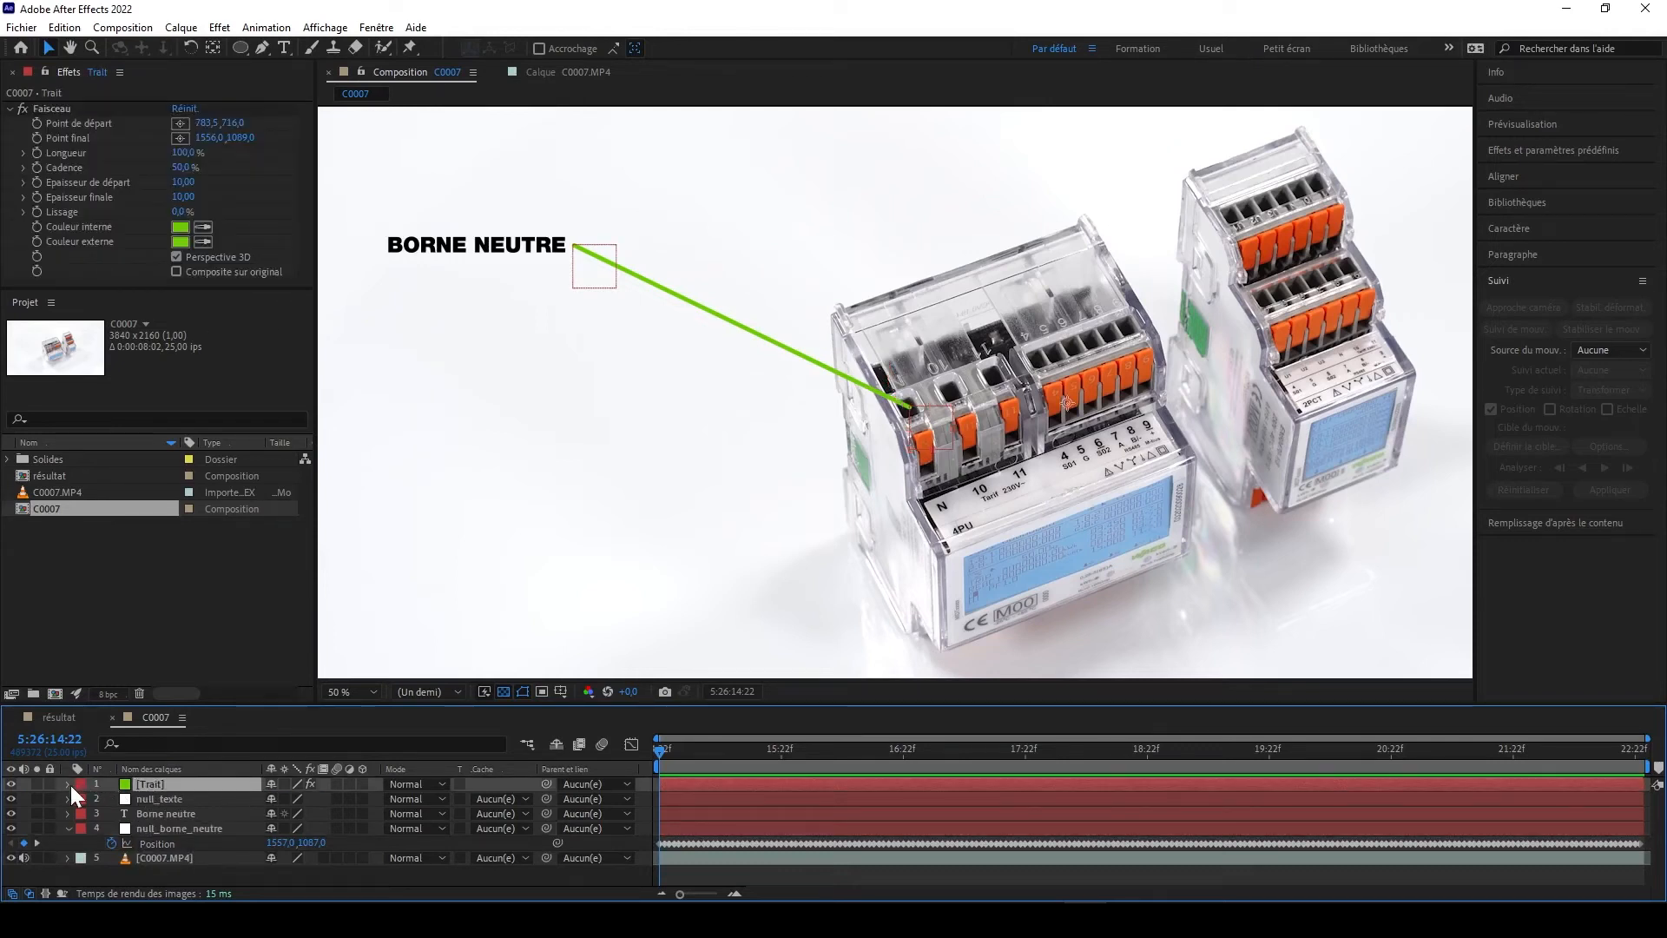
pyautogui.click(69, 784)
pyautogui.click(83, 798)
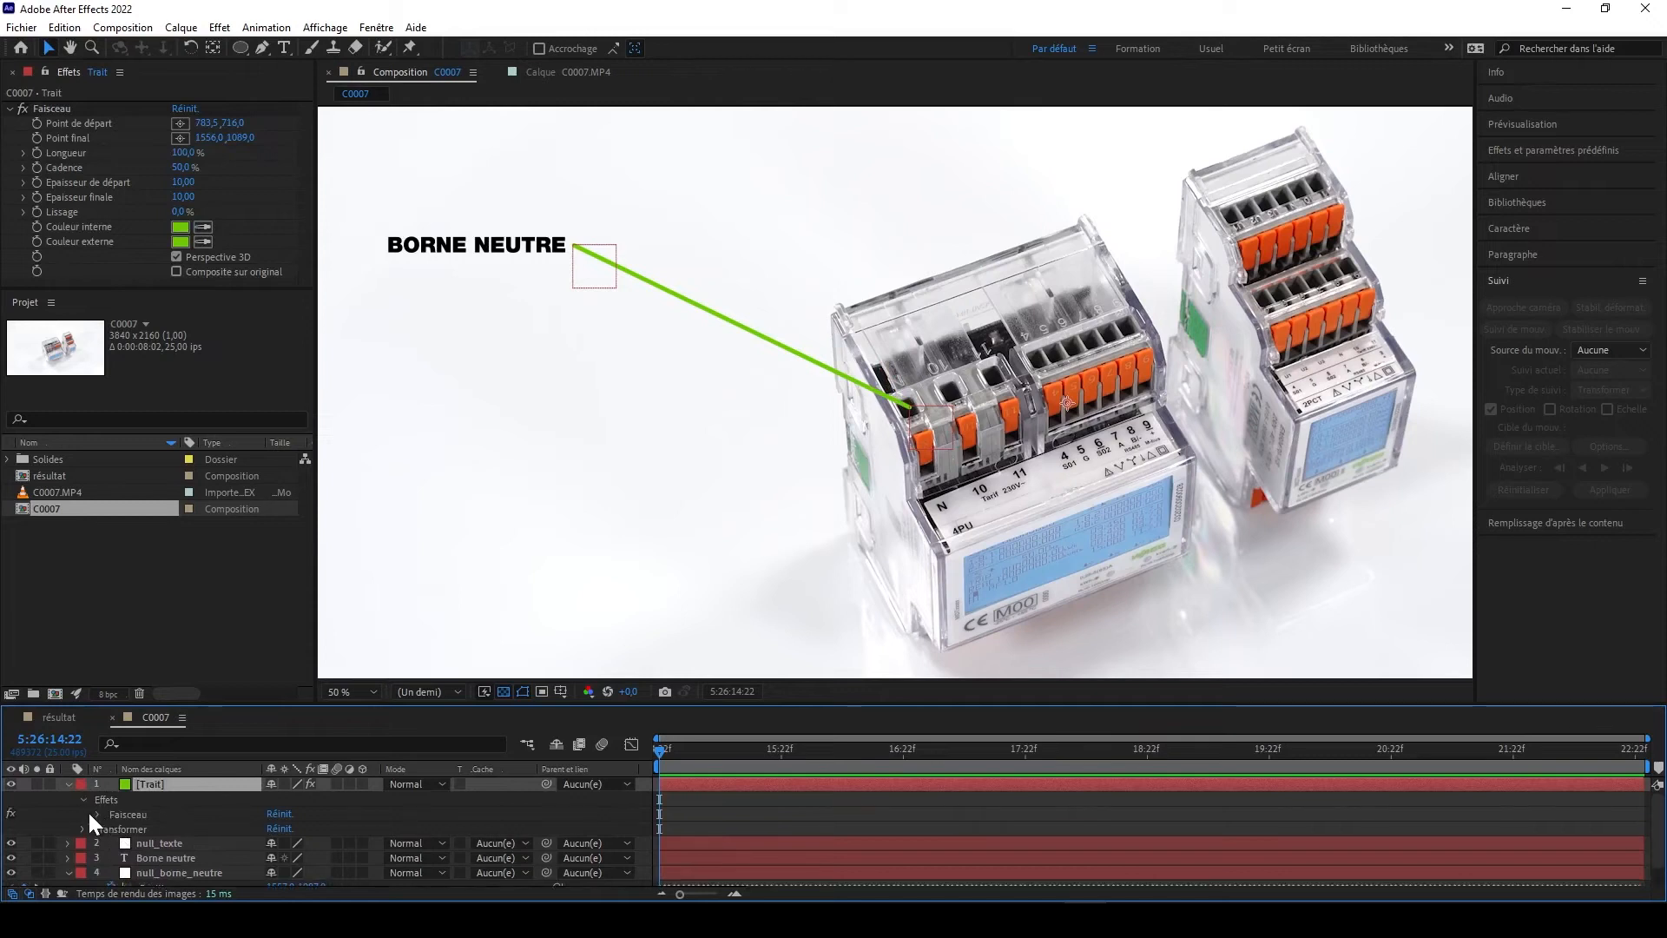
pyautogui.click(97, 814)
pyautogui.scroll(-1, 153, 816)
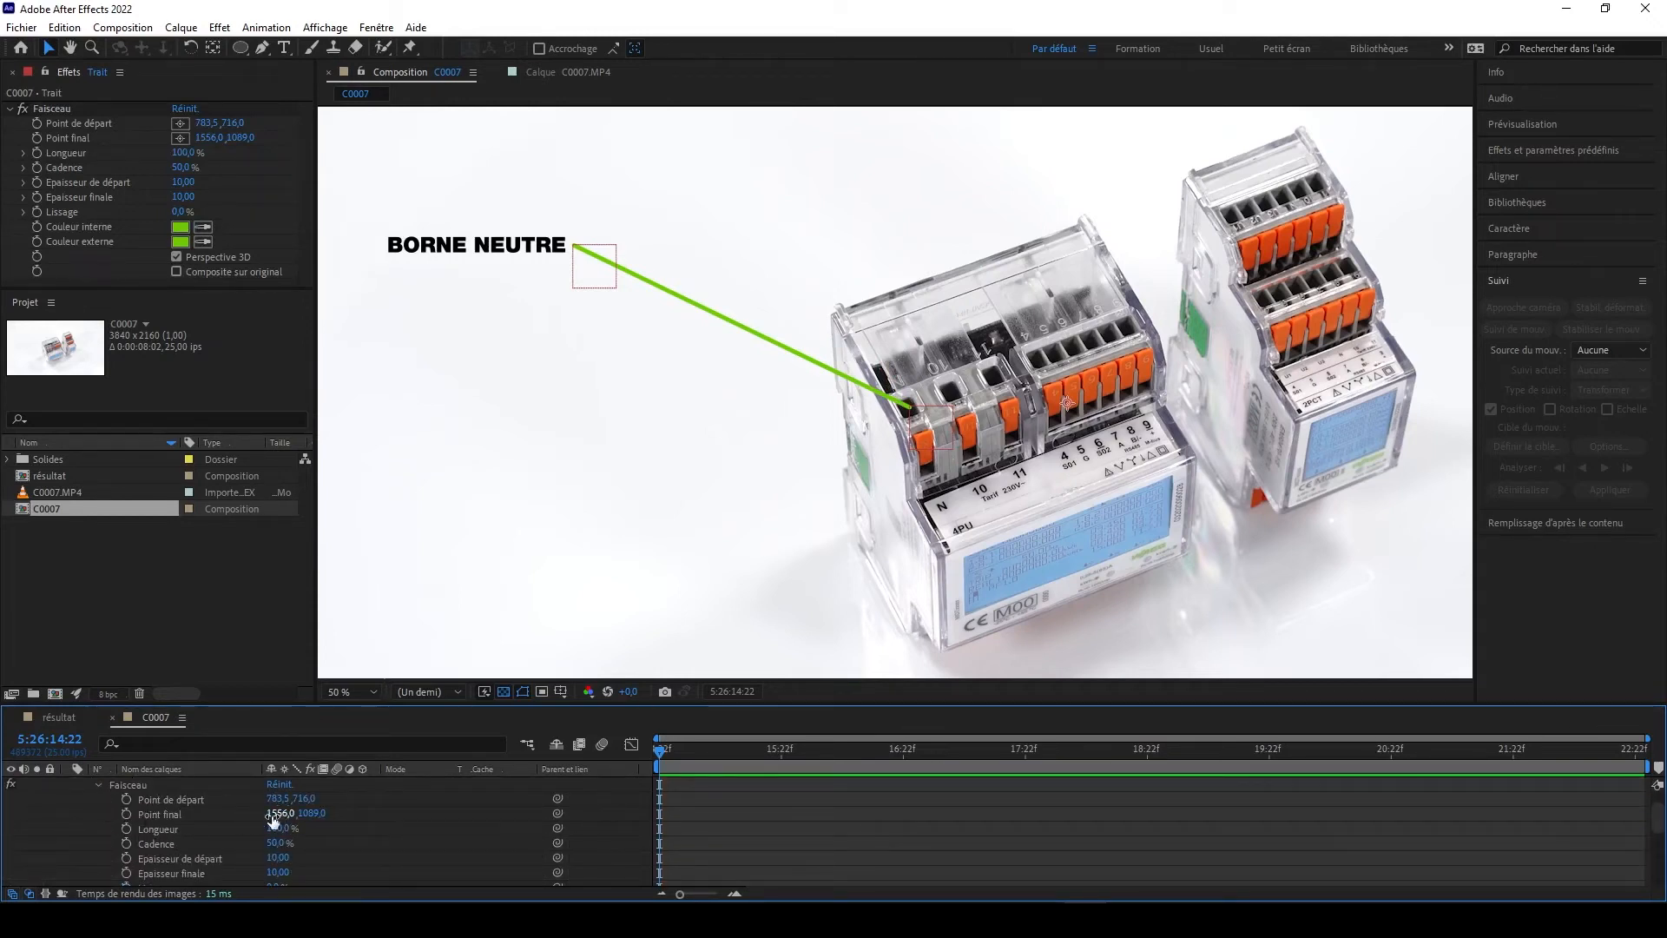
pyautogui.moveTo(555, 815); pyautogui.dragTo(163, 868)
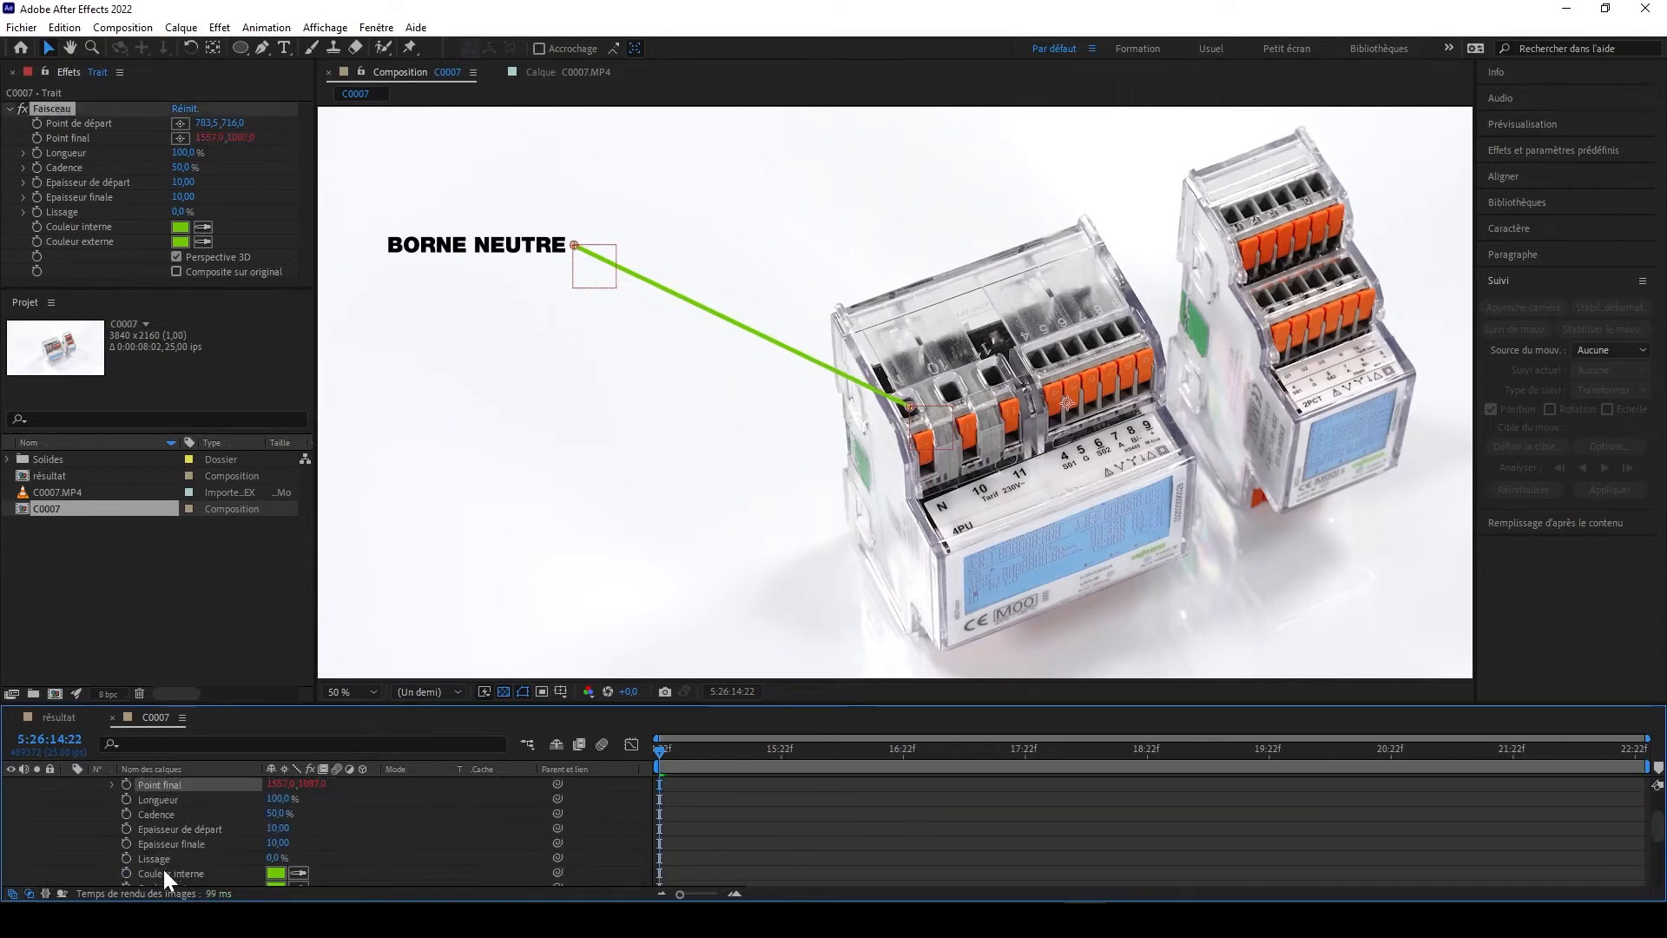
pyautogui.scroll(2, 237, 836)
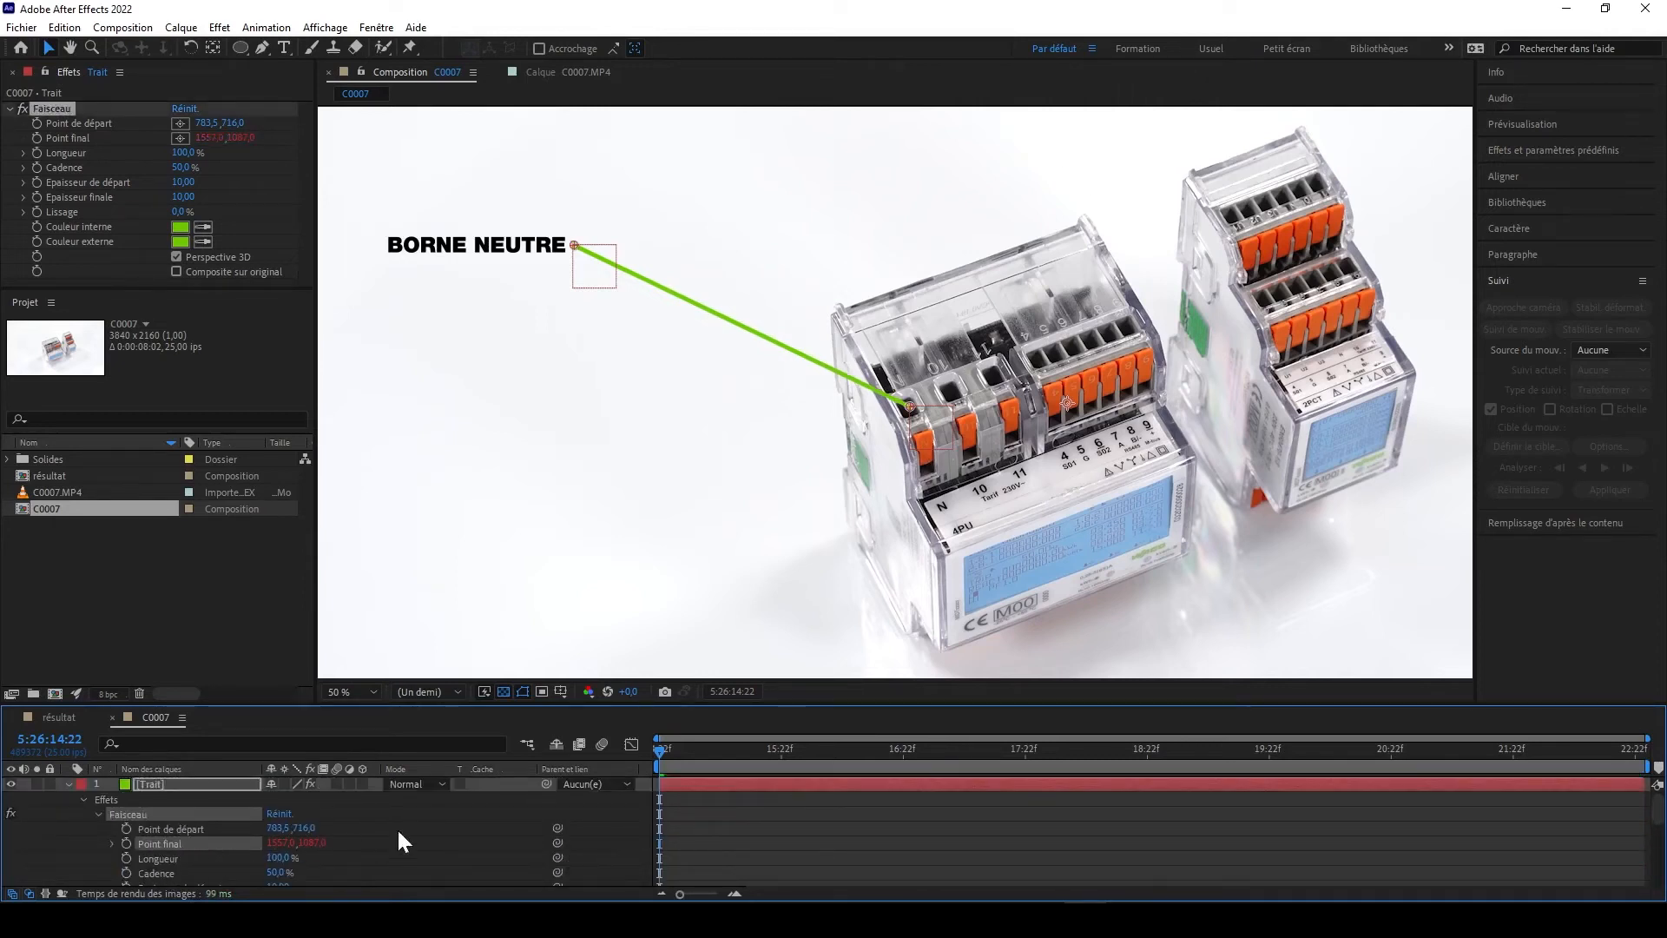
pyautogui.moveTo(660, 751); pyautogui.dragTo(523, 770)
# - Link the beam's Point de départ property to the Position of null_texte with the pick whip and collapse the Trait layer
pyautogui.scroll(-5, 278, 842)
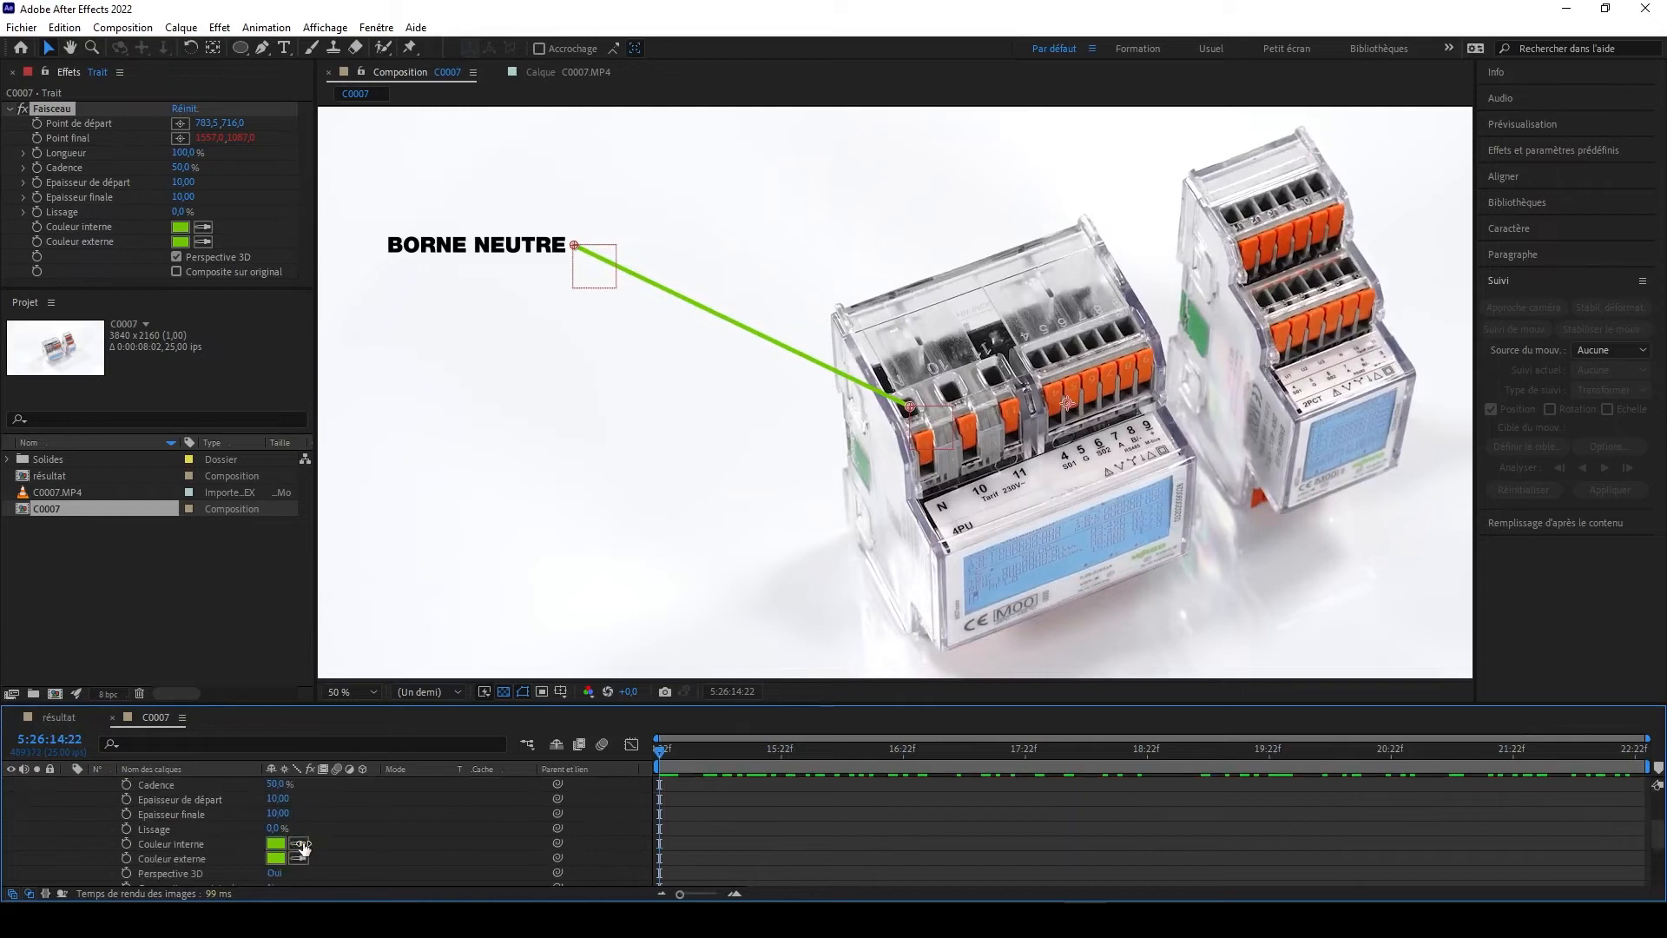
pyautogui.click(157, 845)
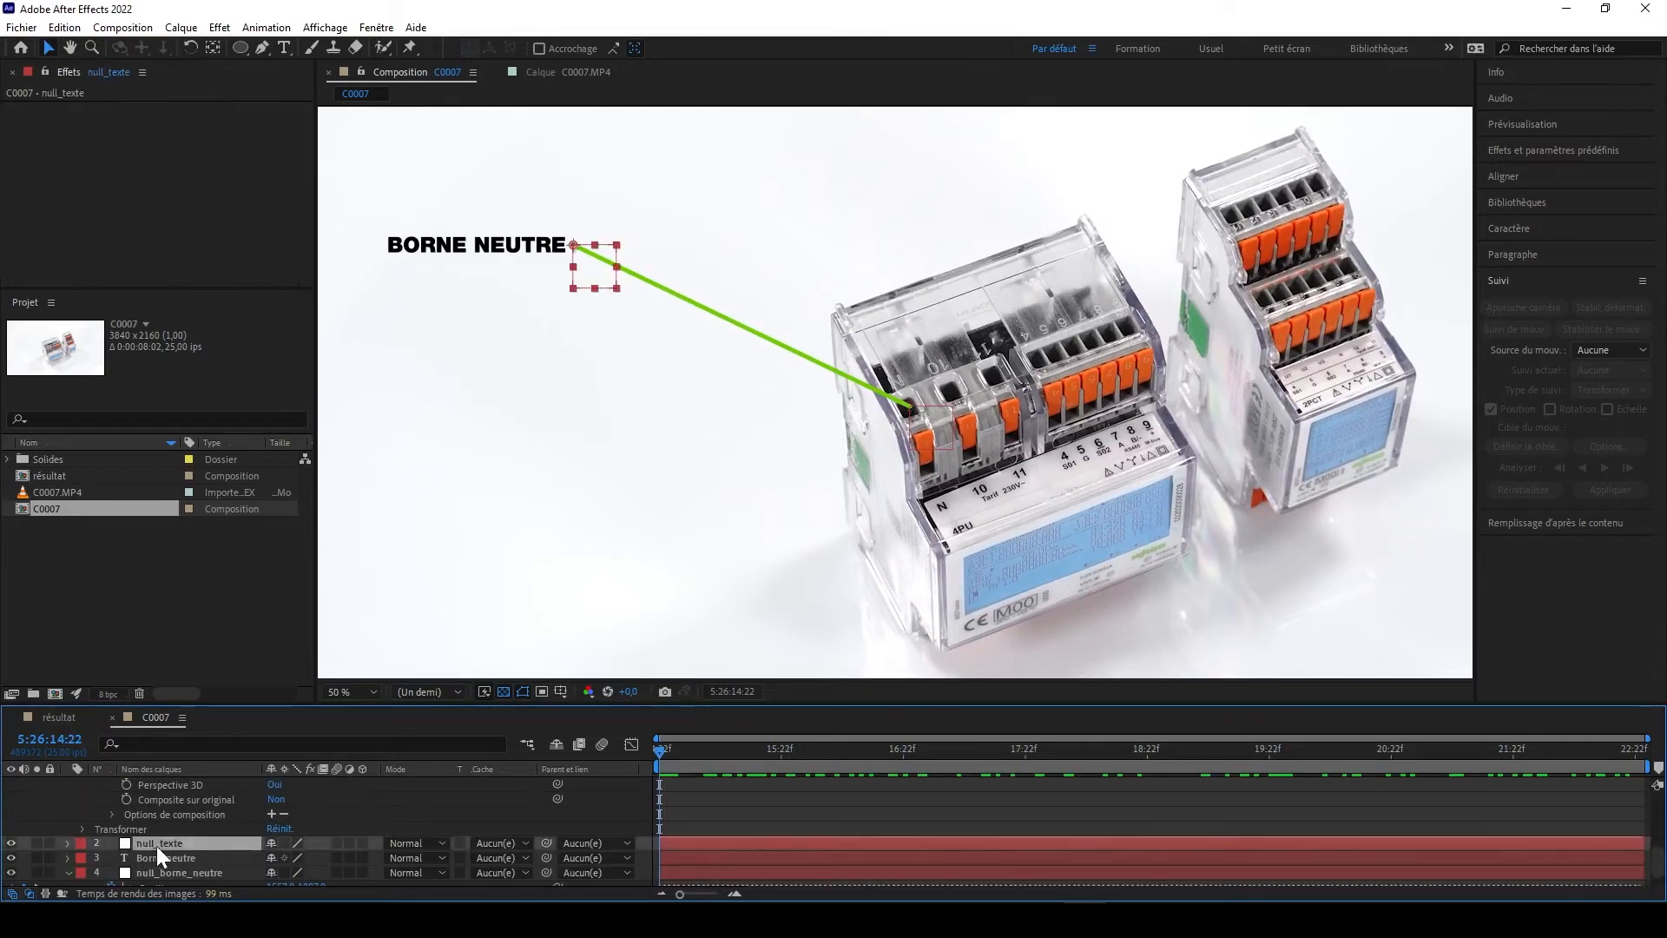
pyautogui.press('p')
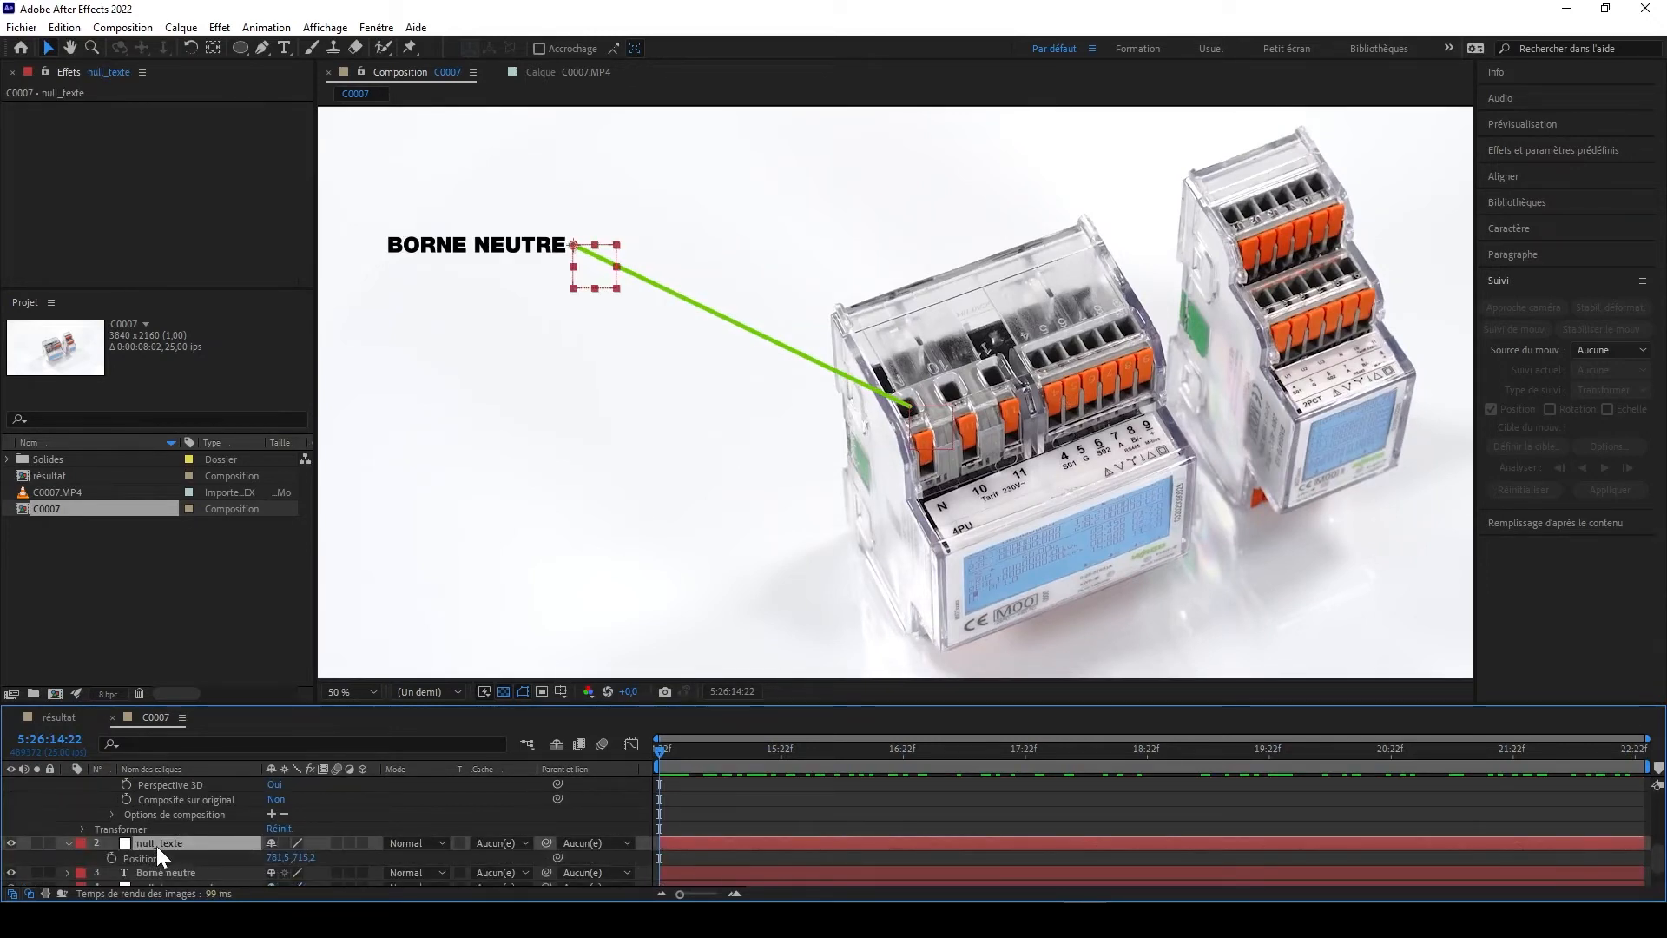
pyautogui.scroll(5, 336, 838)
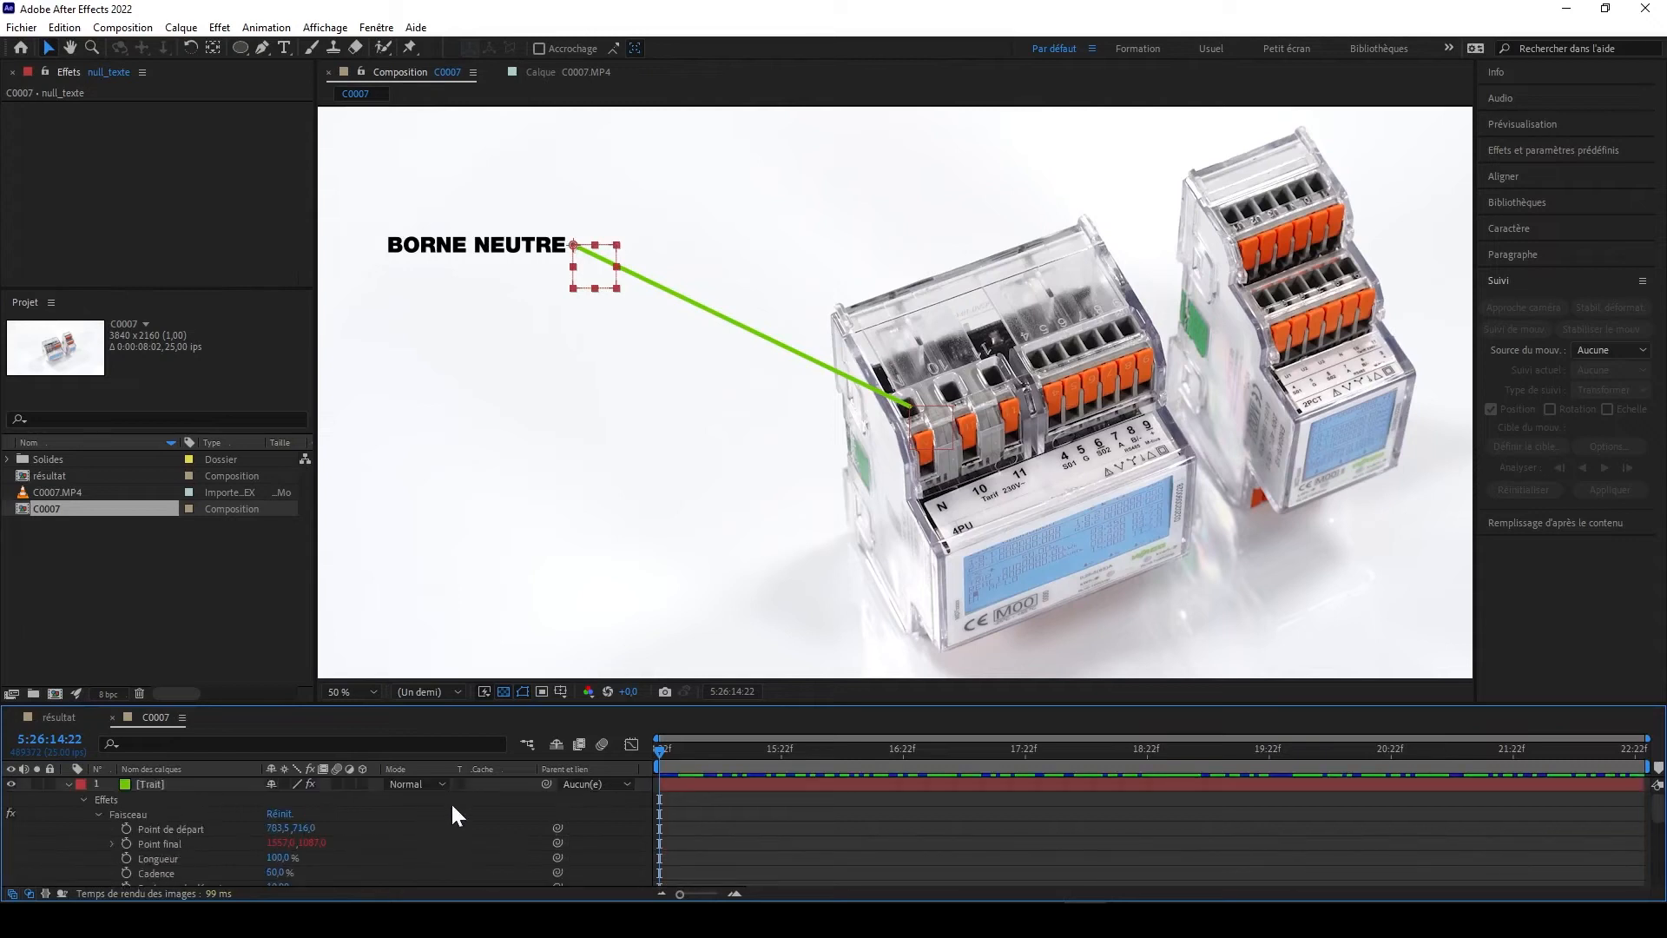
pyautogui.moveTo(559, 828); pyautogui.dragTo(137, 820)
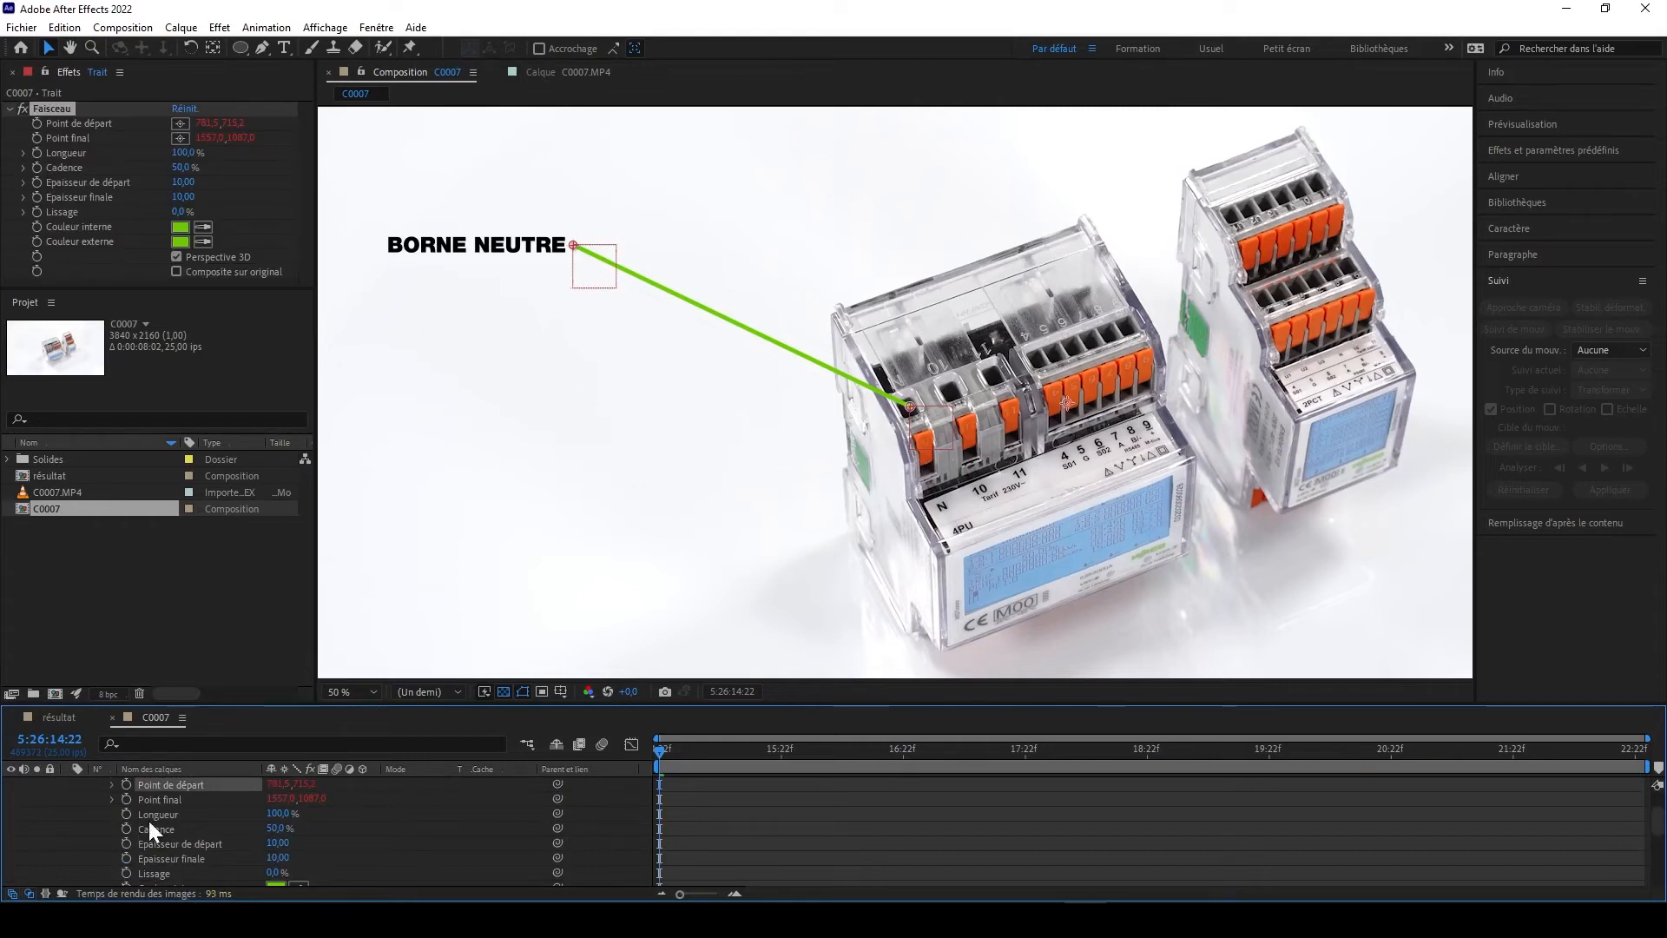
pyautogui.scroll(1, 52, 783)
pyautogui.click(68, 785)
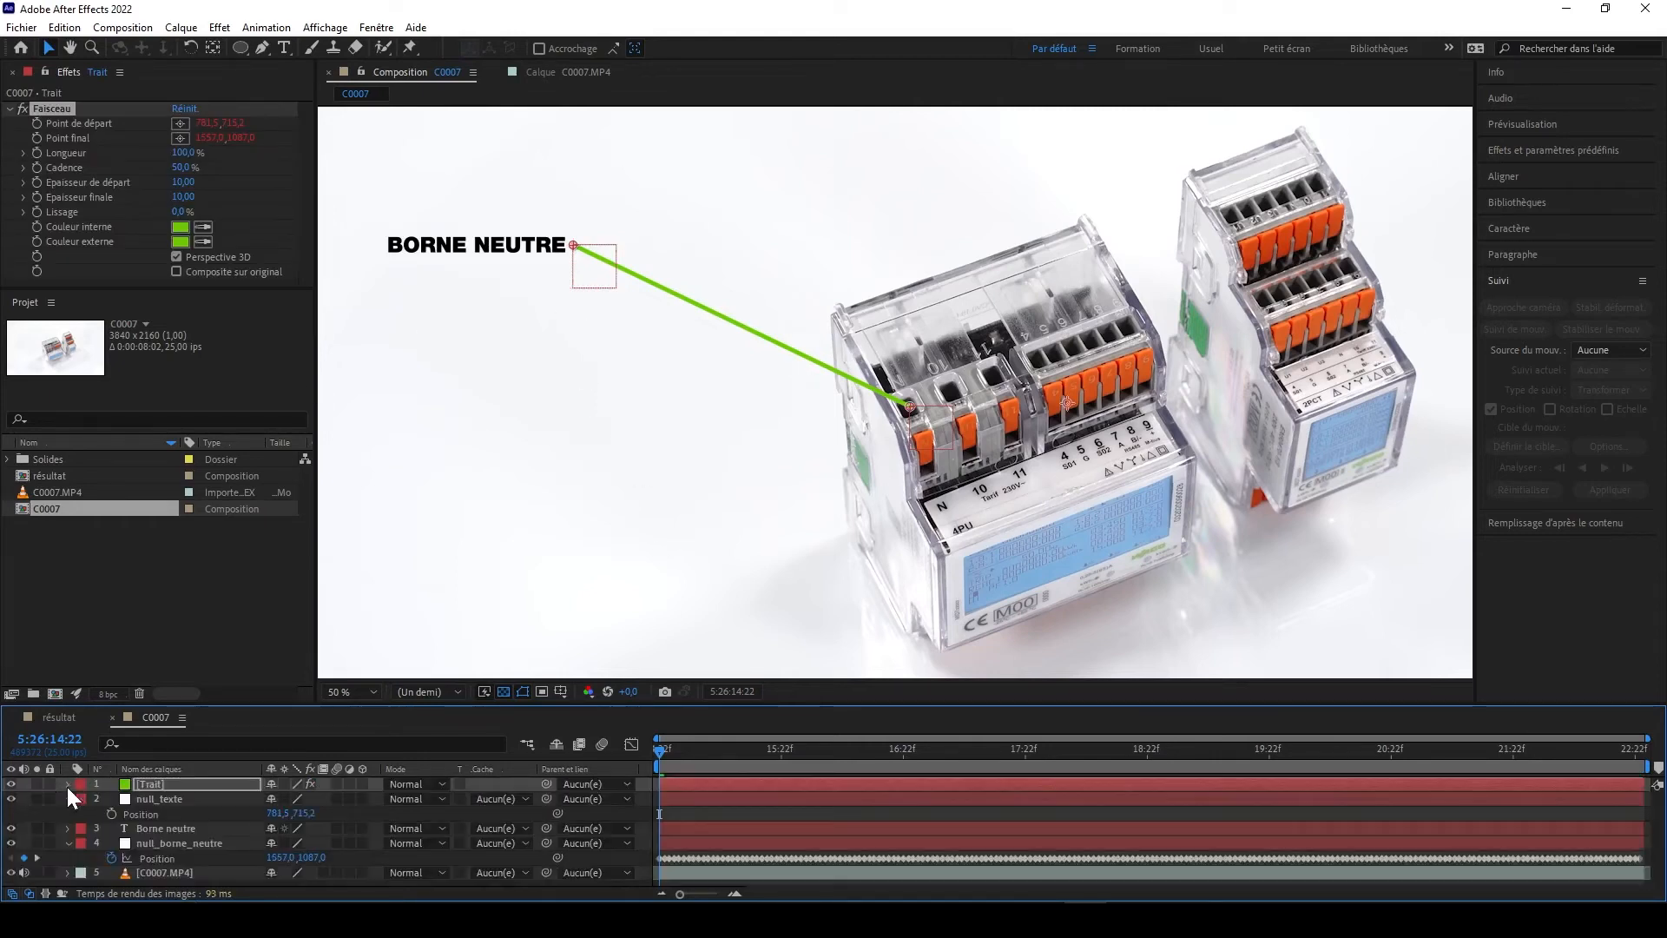
# - Scrub to 5:26:19:08, try moving null_texte below the BORNE NEUTRE text, and undo that move
pyautogui.moveTo(673, 750); pyautogui.dragTo(1203, 752)
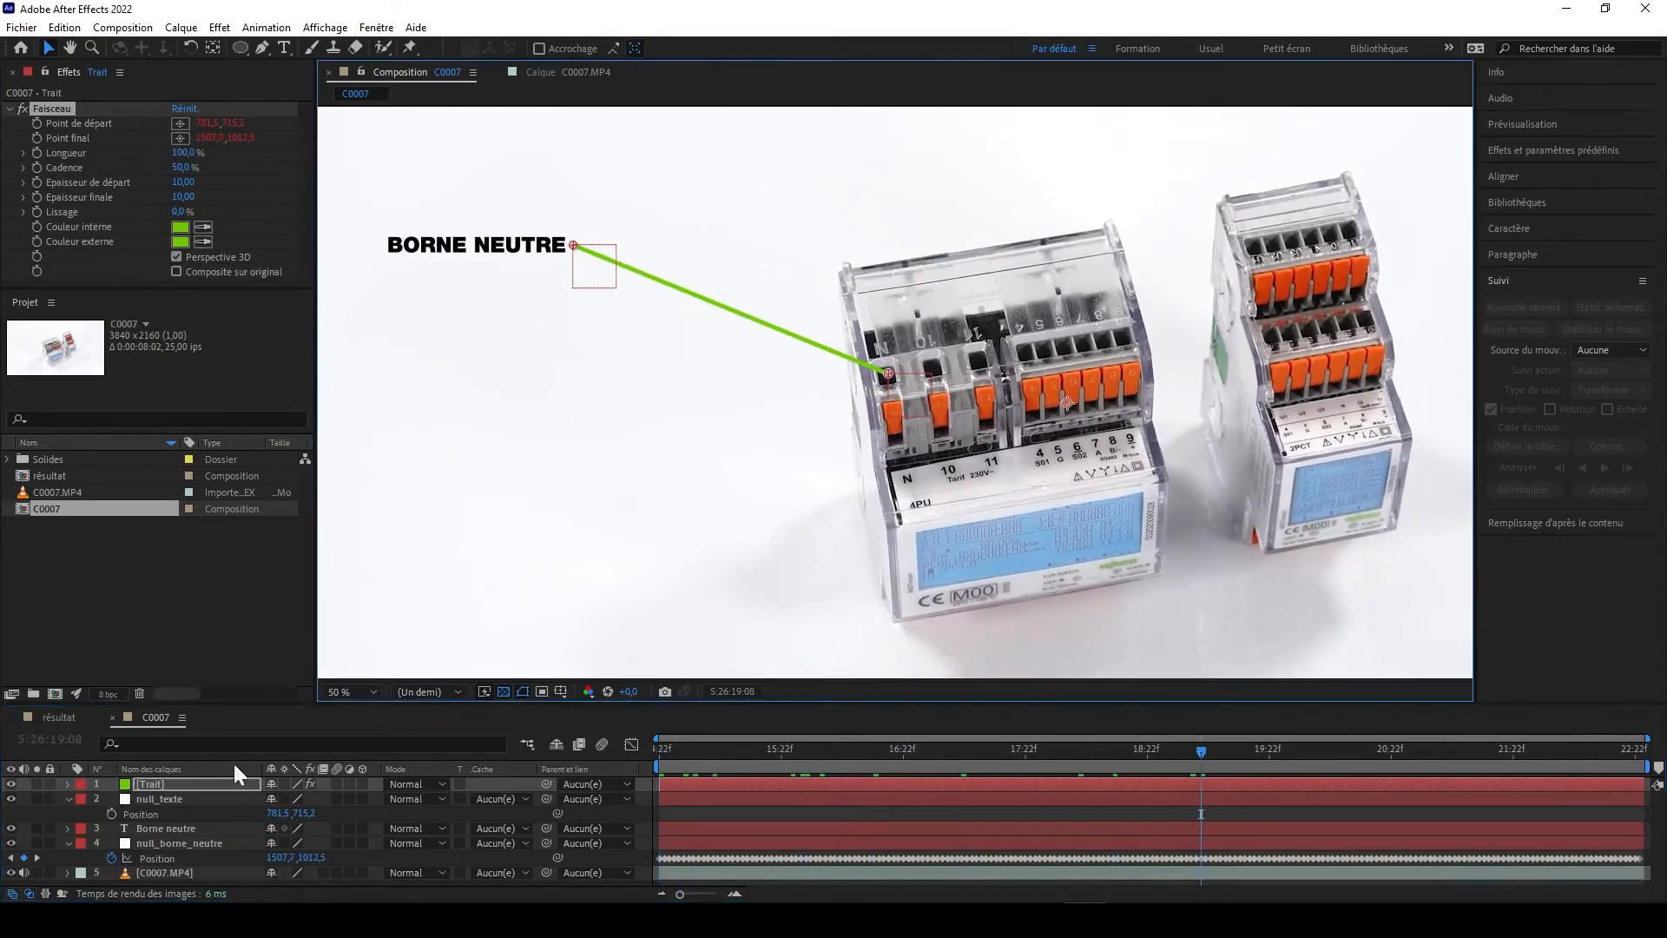
pyautogui.click(168, 802)
pyautogui.moveTo(610, 271); pyautogui.dragTo(591, 349)
pyautogui.press('Return')
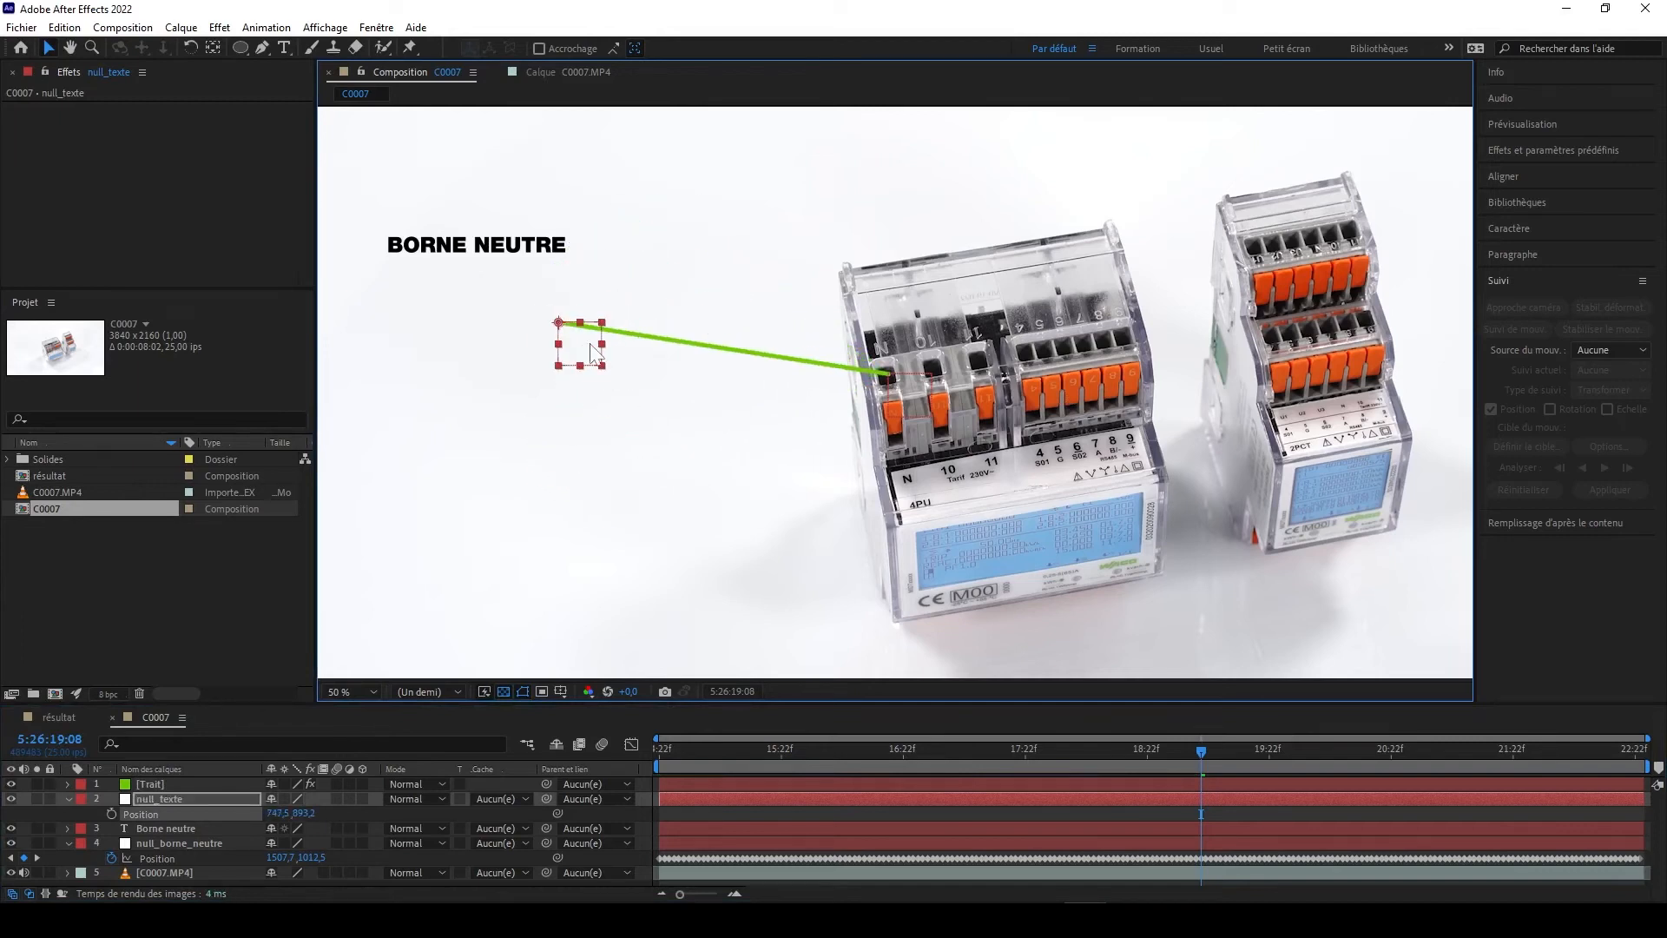
pyautogui.hotkey('ctrl', 'z')
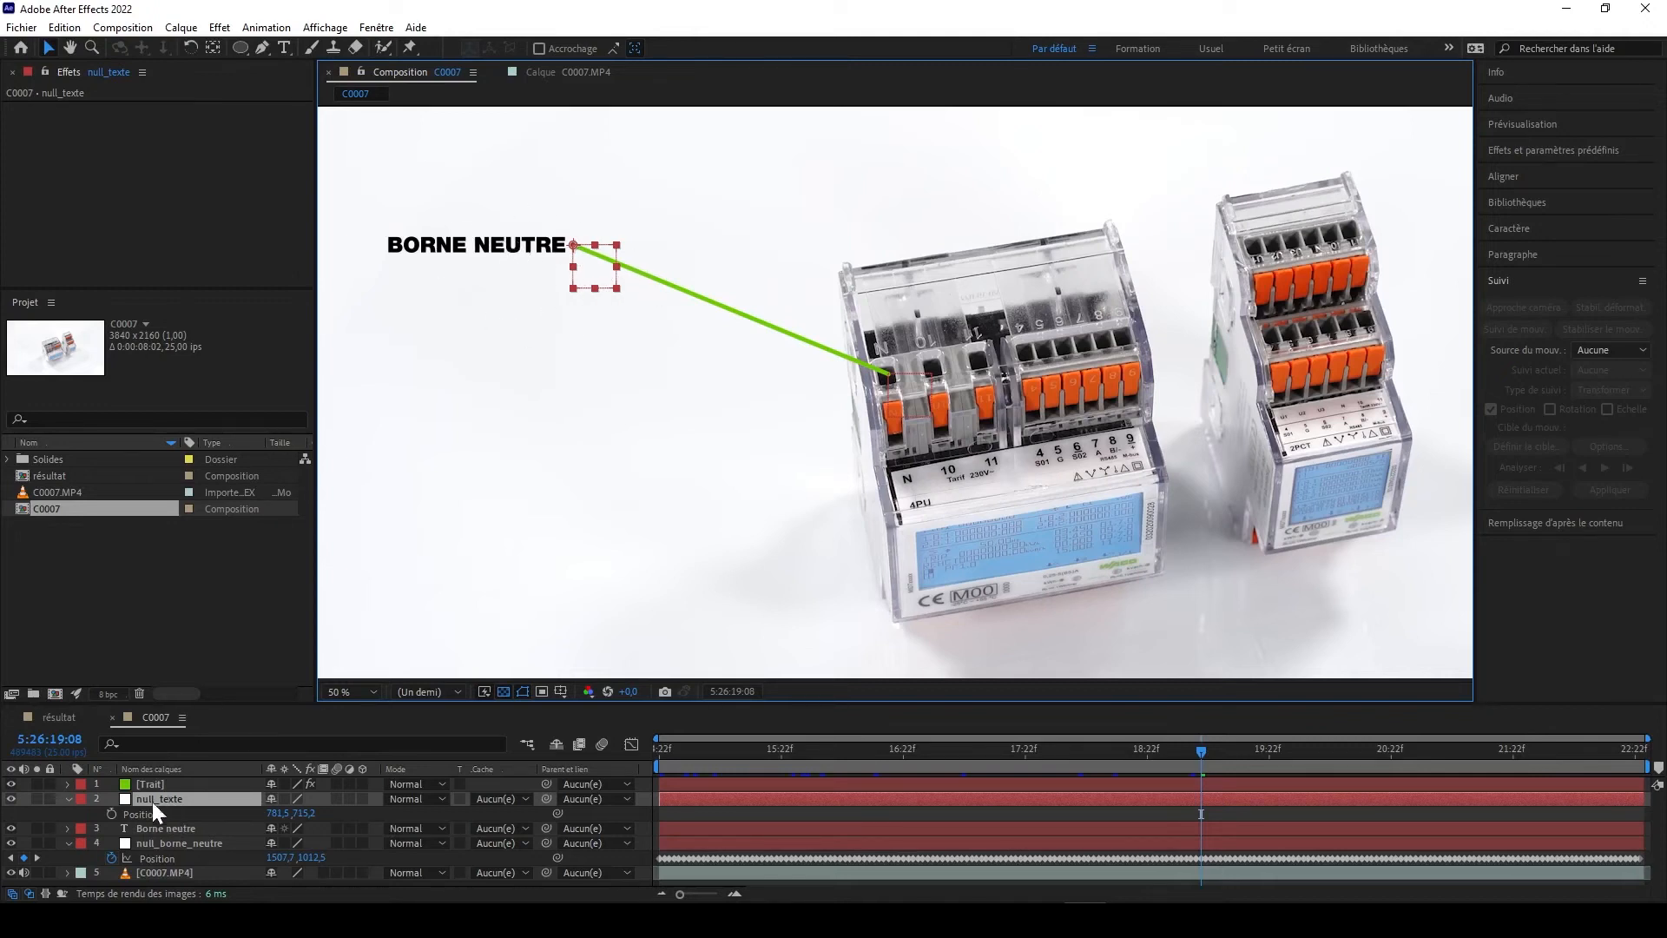
# - Parent the Borne neutre text layer to null_texte with the pick whip
pyautogui.click(173, 829)
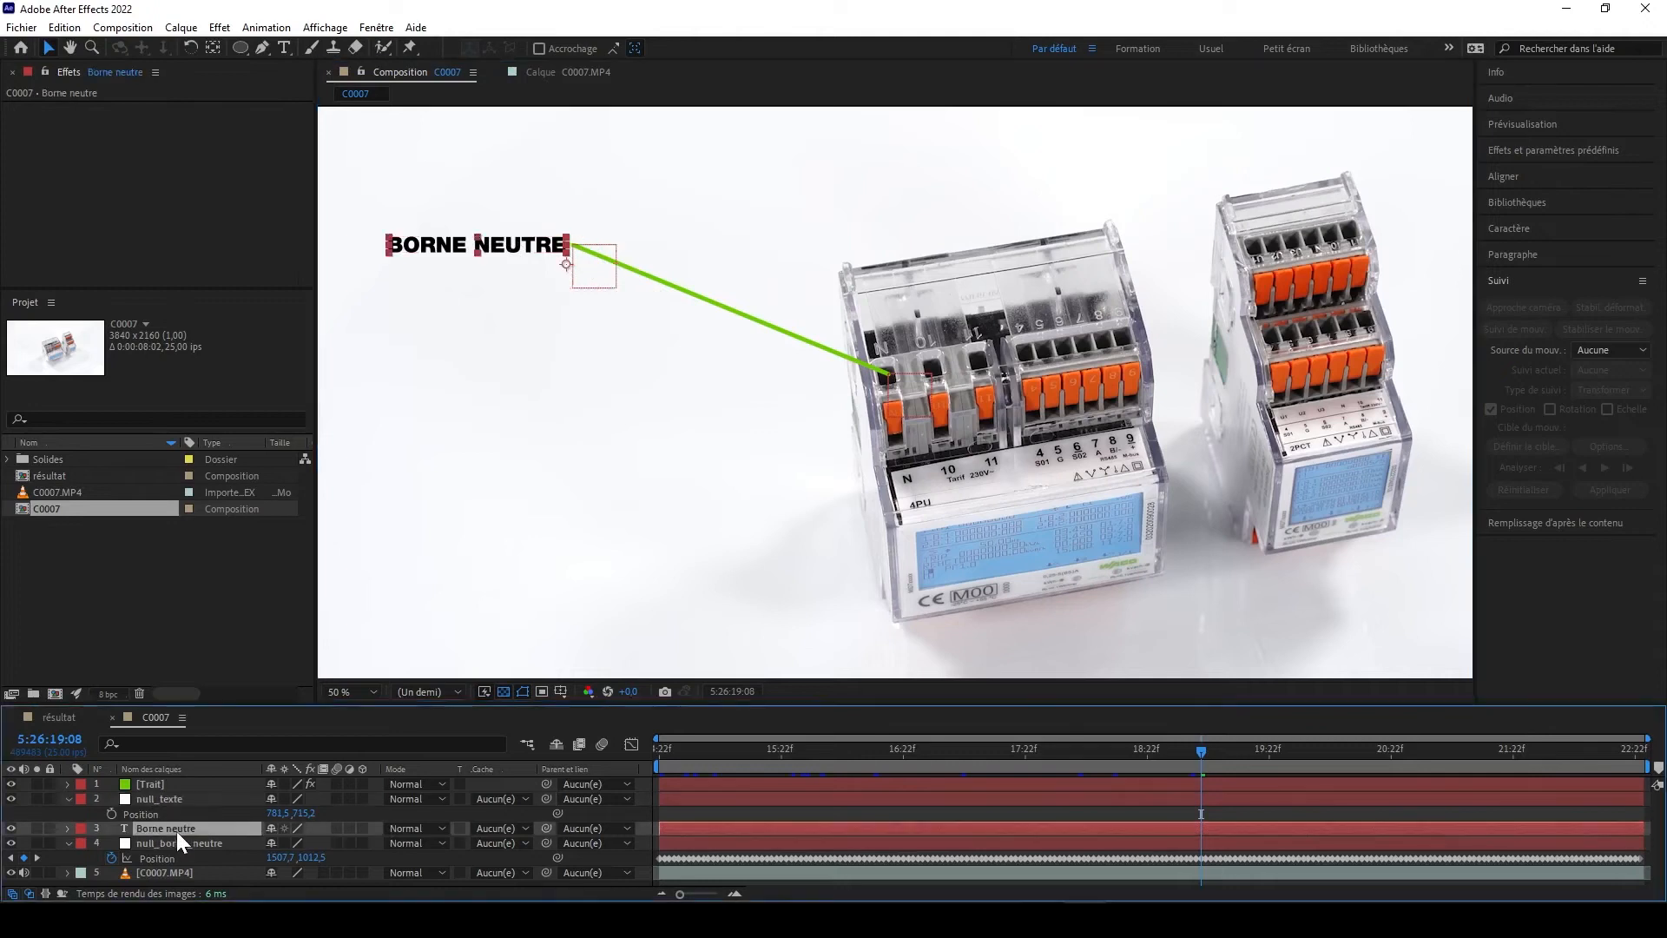
pyautogui.moveTo(544, 828); pyautogui.dragTo(153, 800)
pyautogui.click(165, 845)
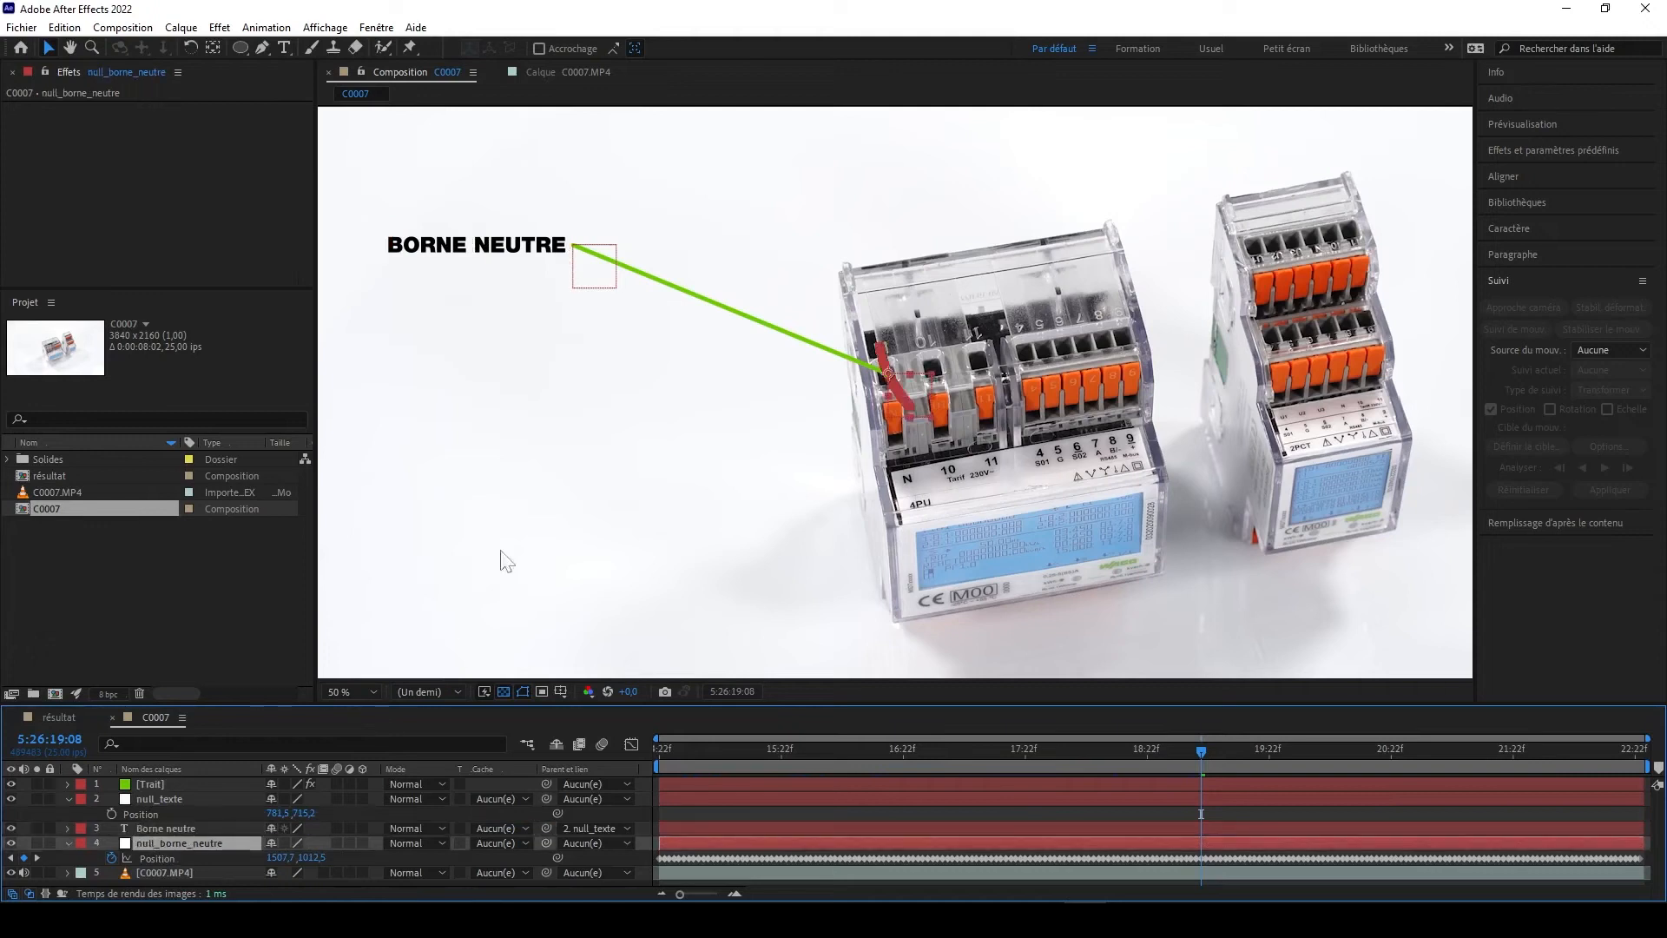
# - Move null_texte up and slightly right to about 825, 681, and collapse the properties of both null layers
pyautogui.click(596, 303)
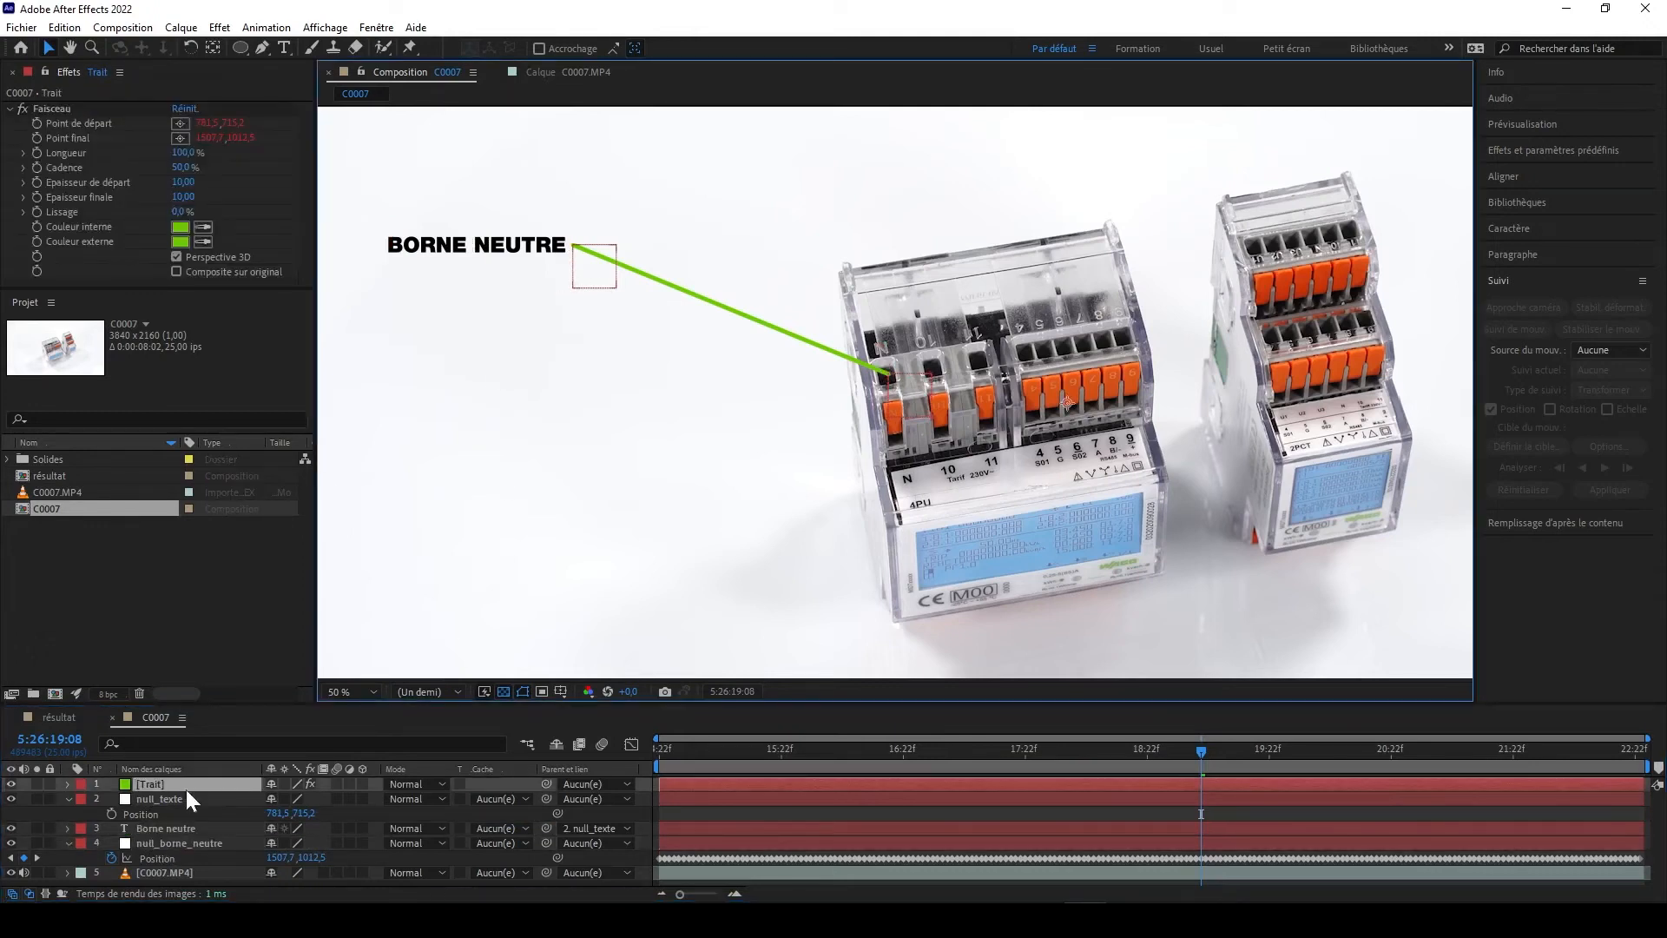
pyautogui.click(160, 799)
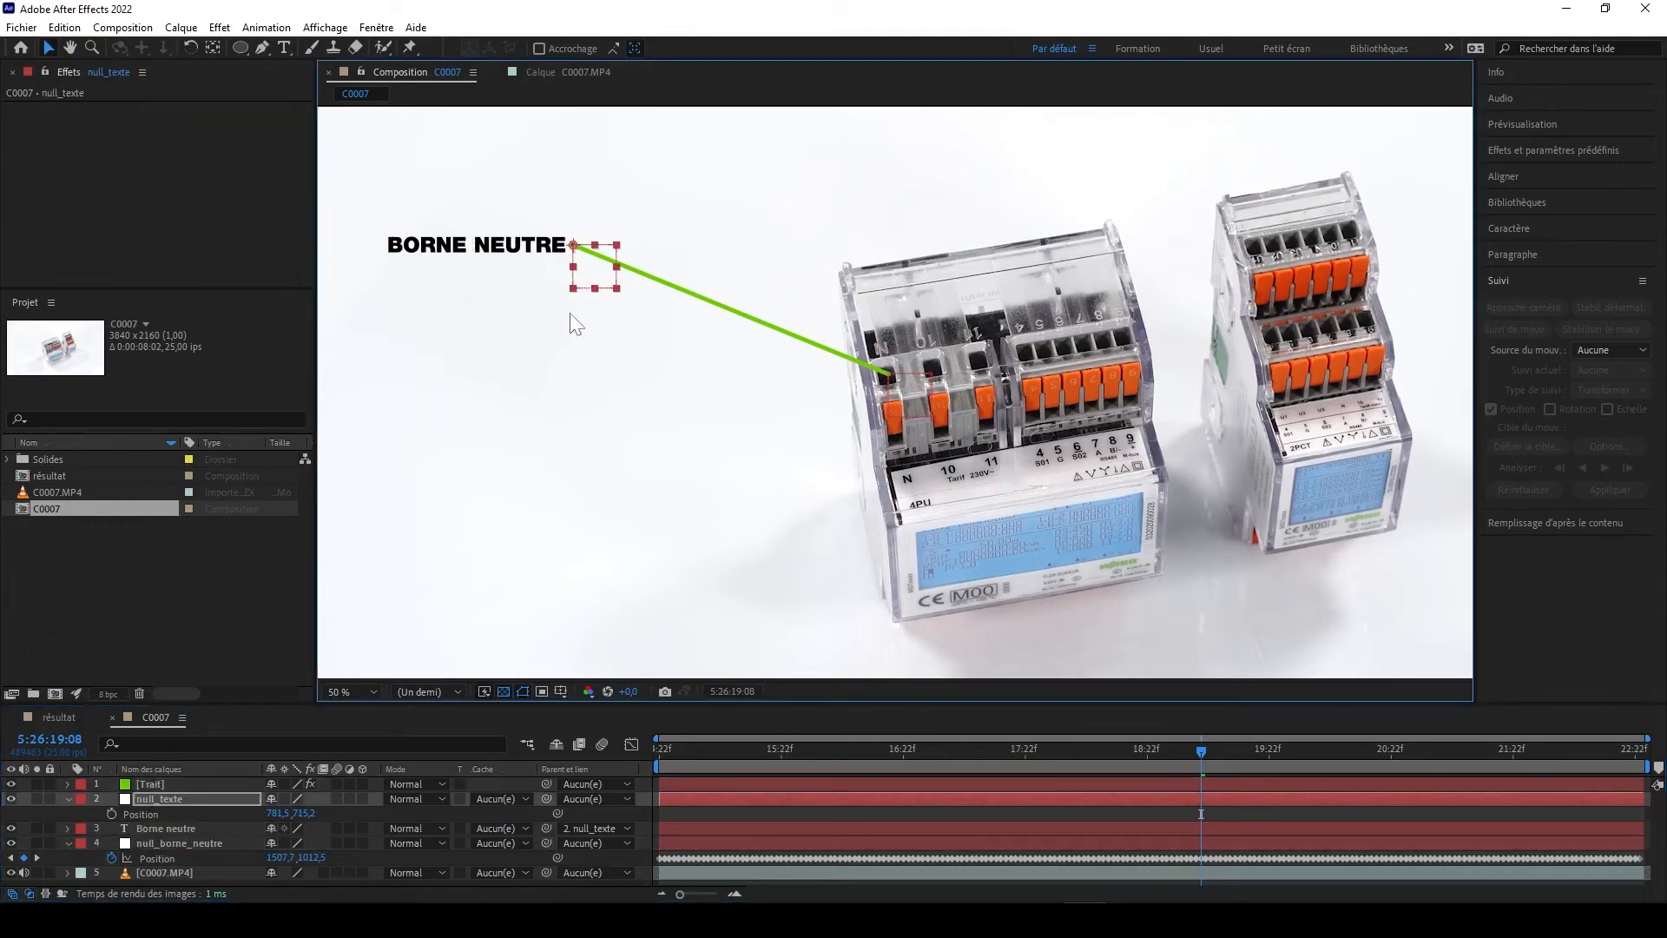
pyautogui.moveTo(590, 289); pyautogui.dragTo(560, 185)
pyautogui.click(614, 425)
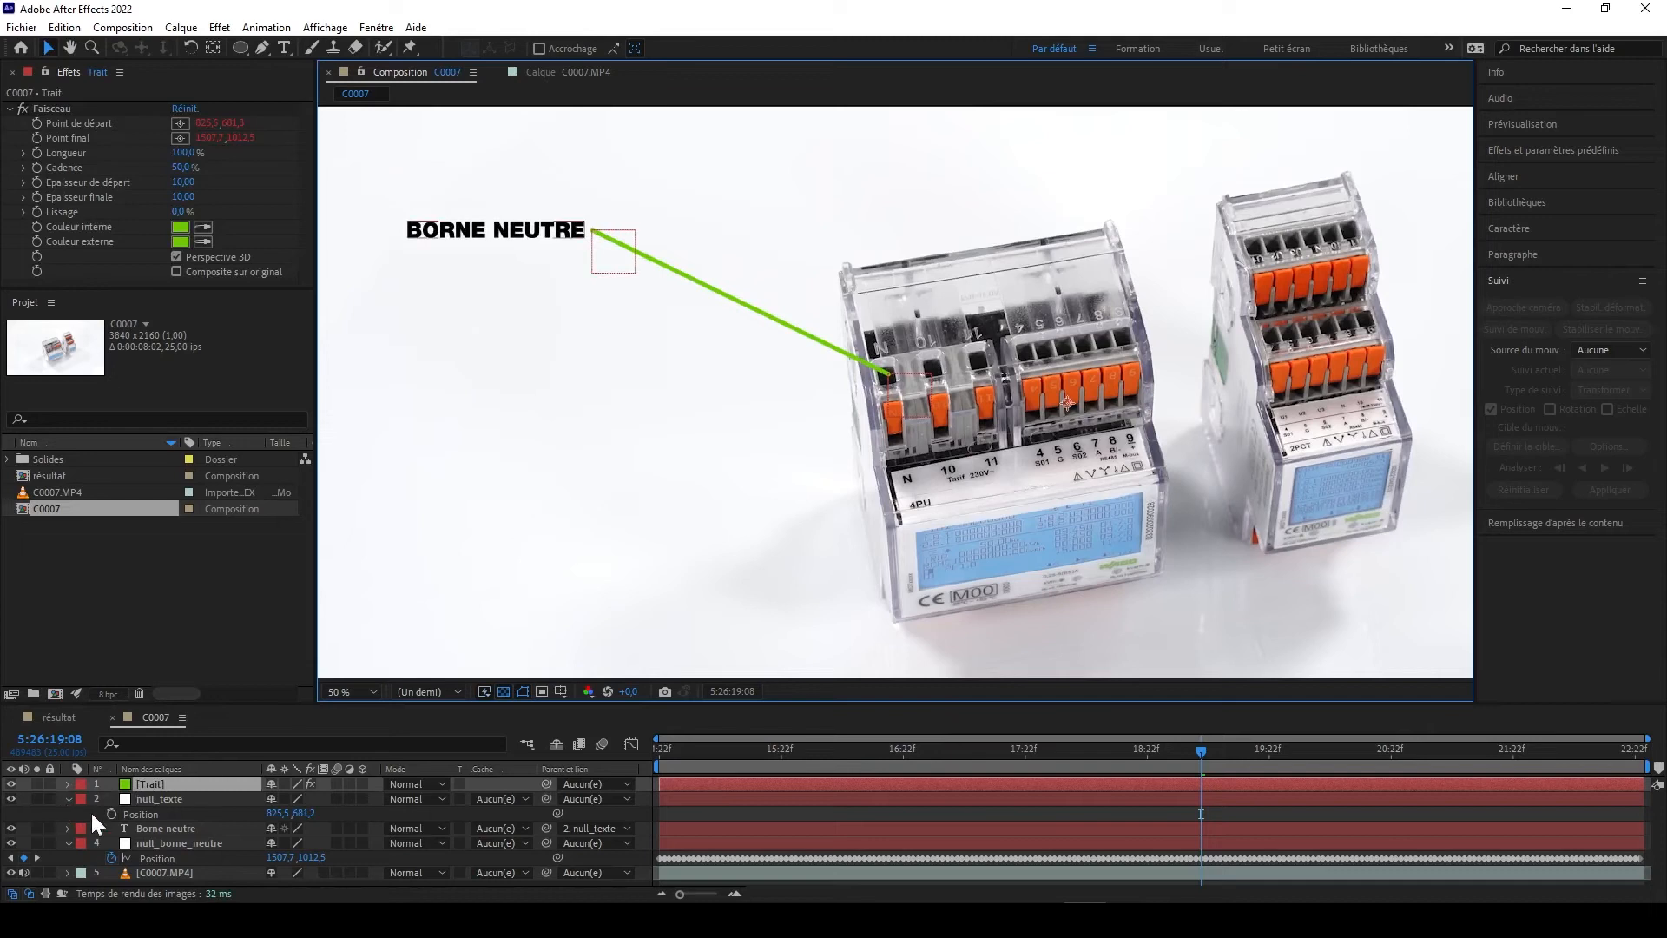
pyautogui.click(68, 799)
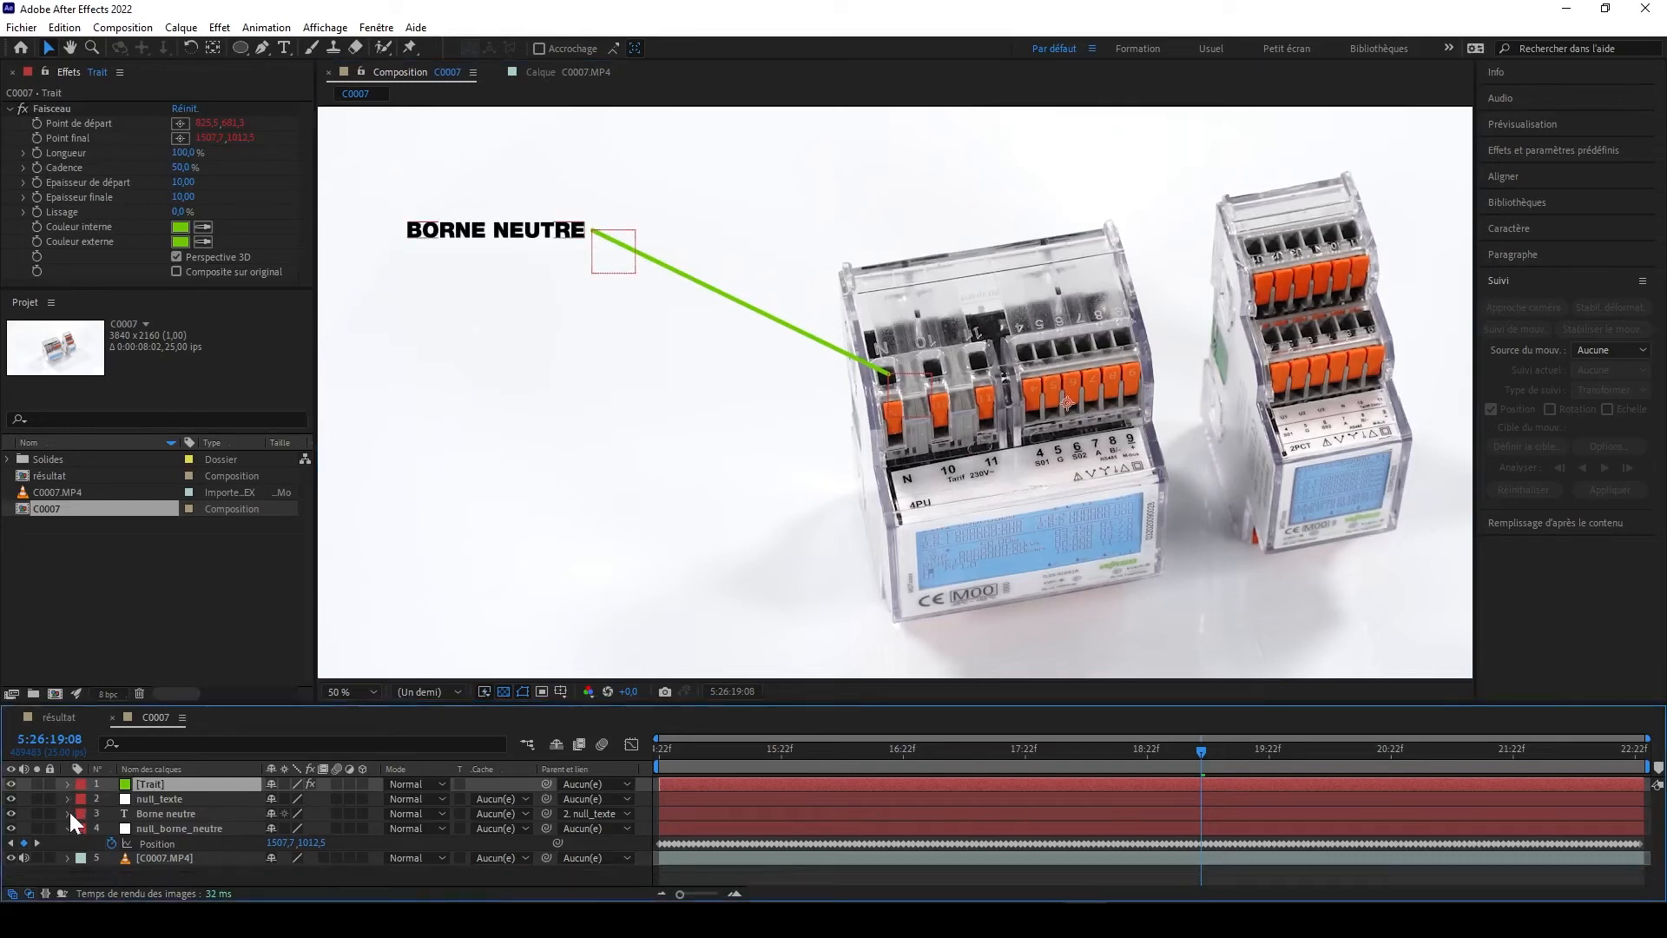
pyautogui.click(67, 828)
# - Create a green solid 25 px wide and 25 px high in C0007
pyautogui.click(221, 859)
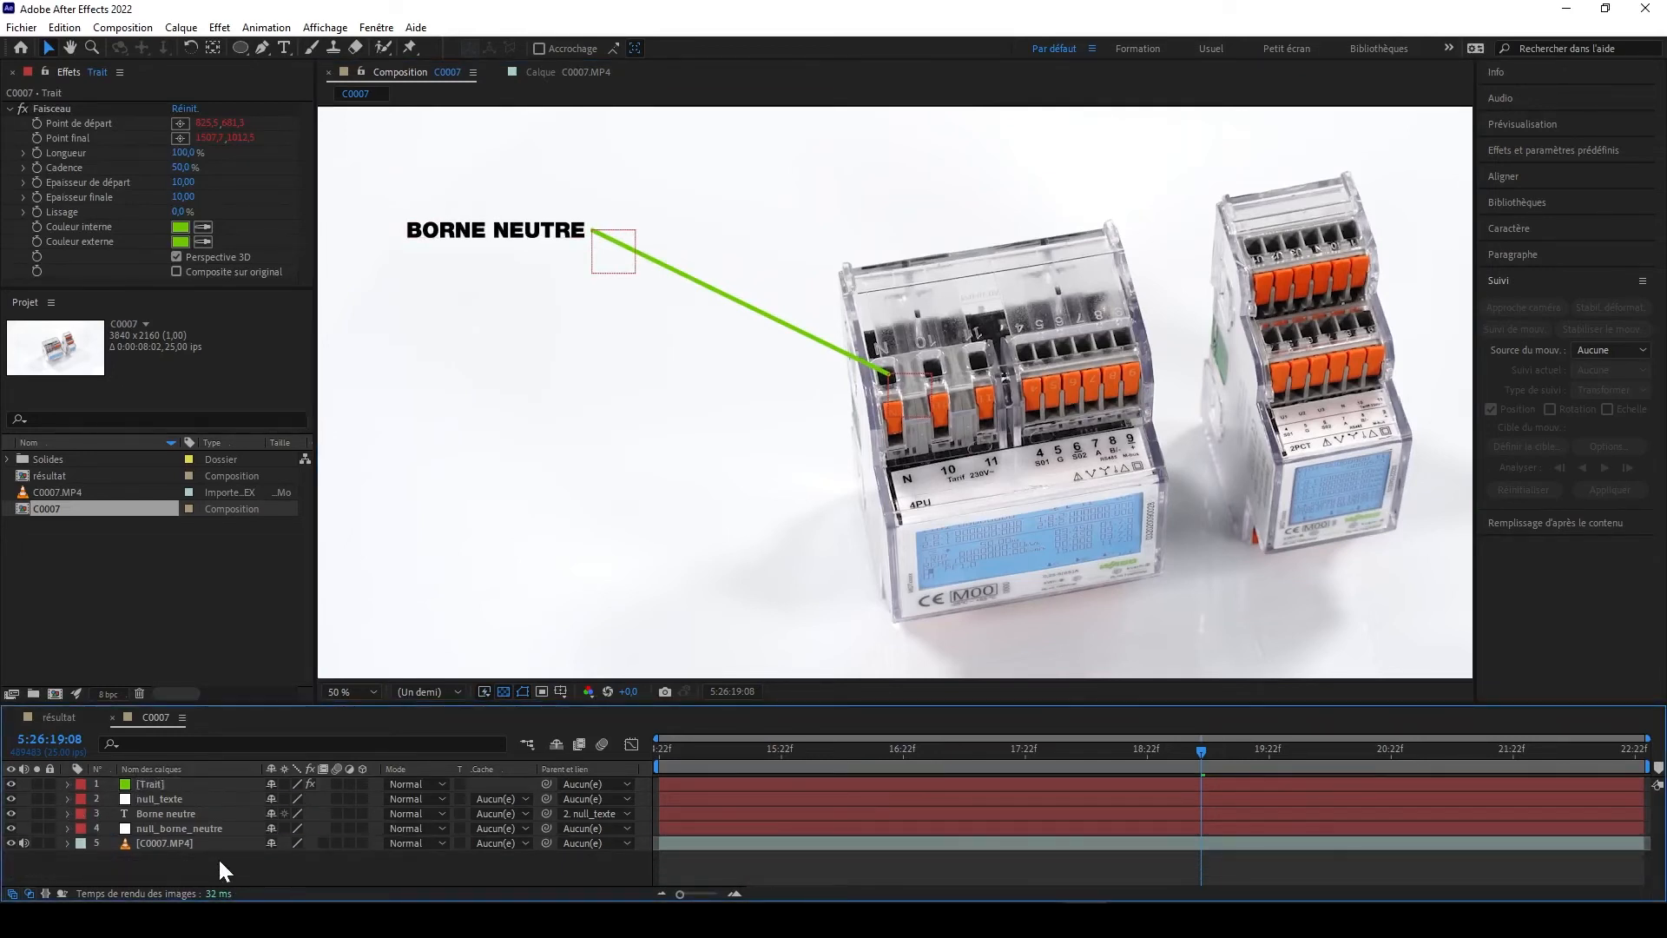
pyautogui.rightClick(217, 860)
pyautogui.moveTo(434, 655)
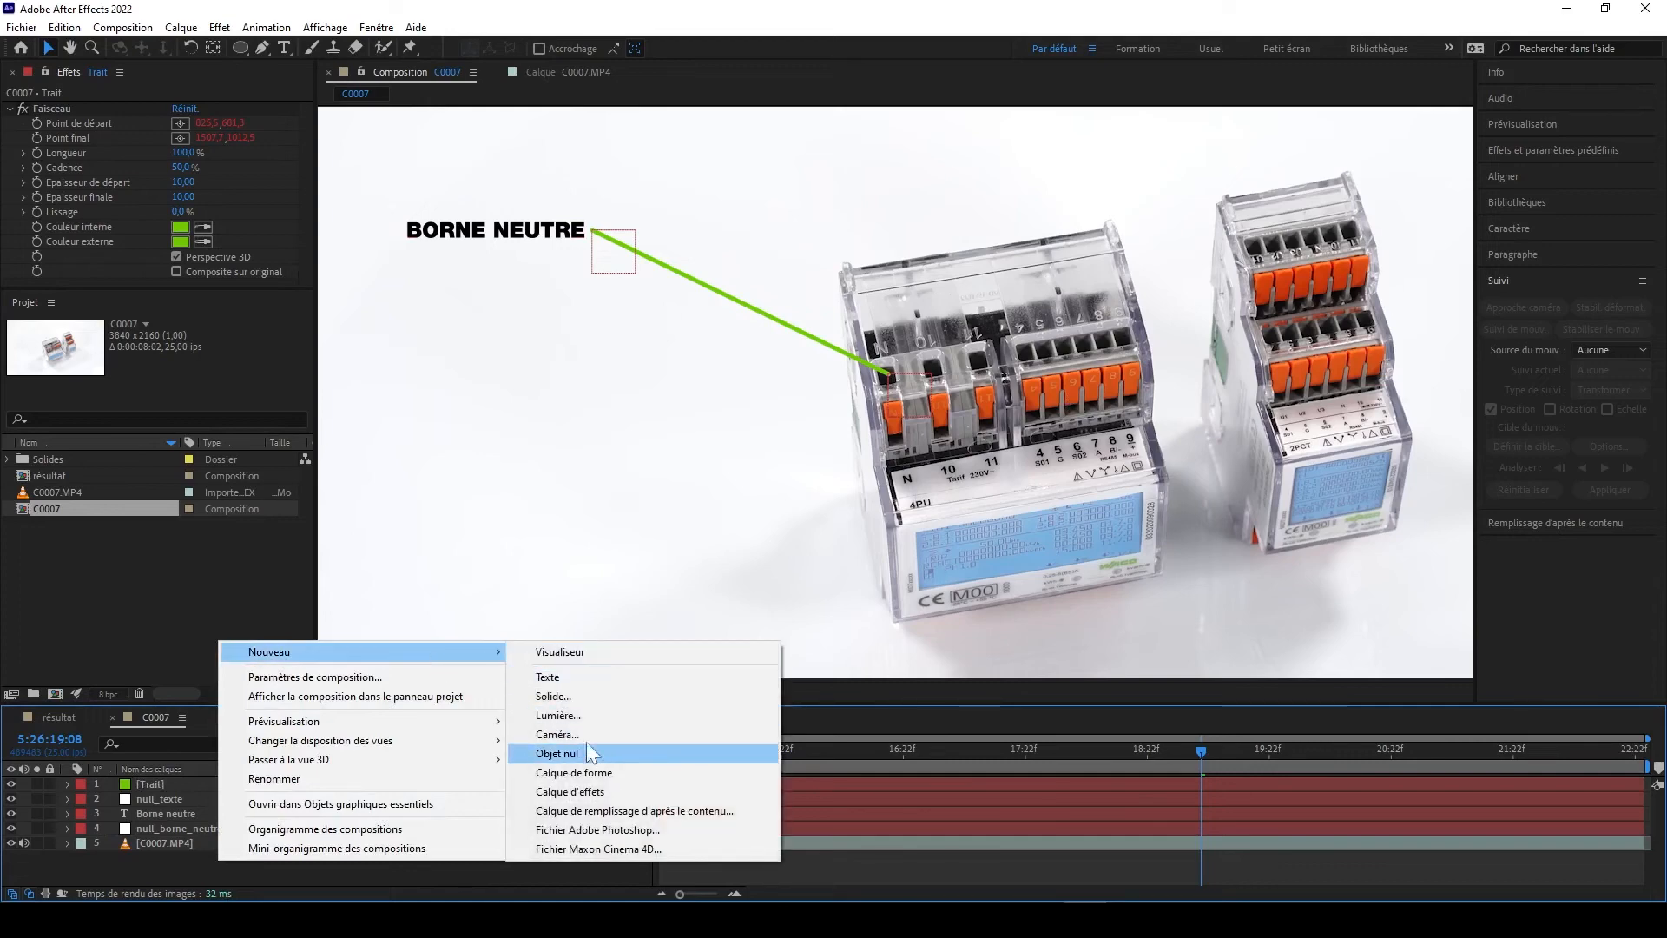
pyautogui.click(552, 698)
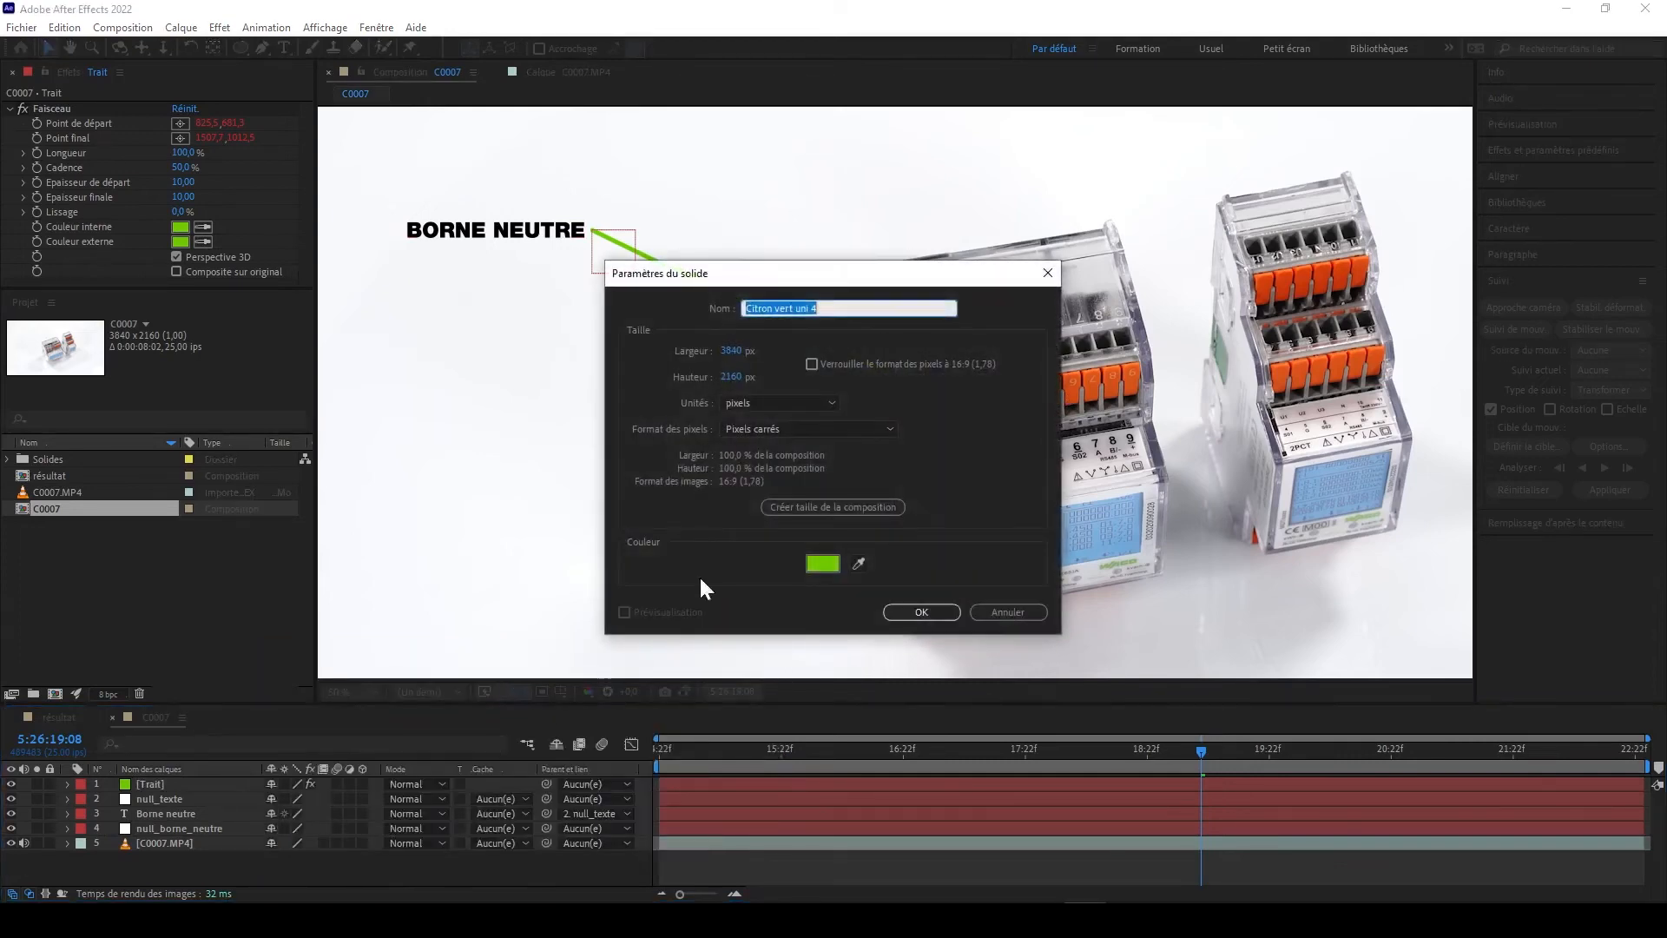
pyautogui.click(732, 350)
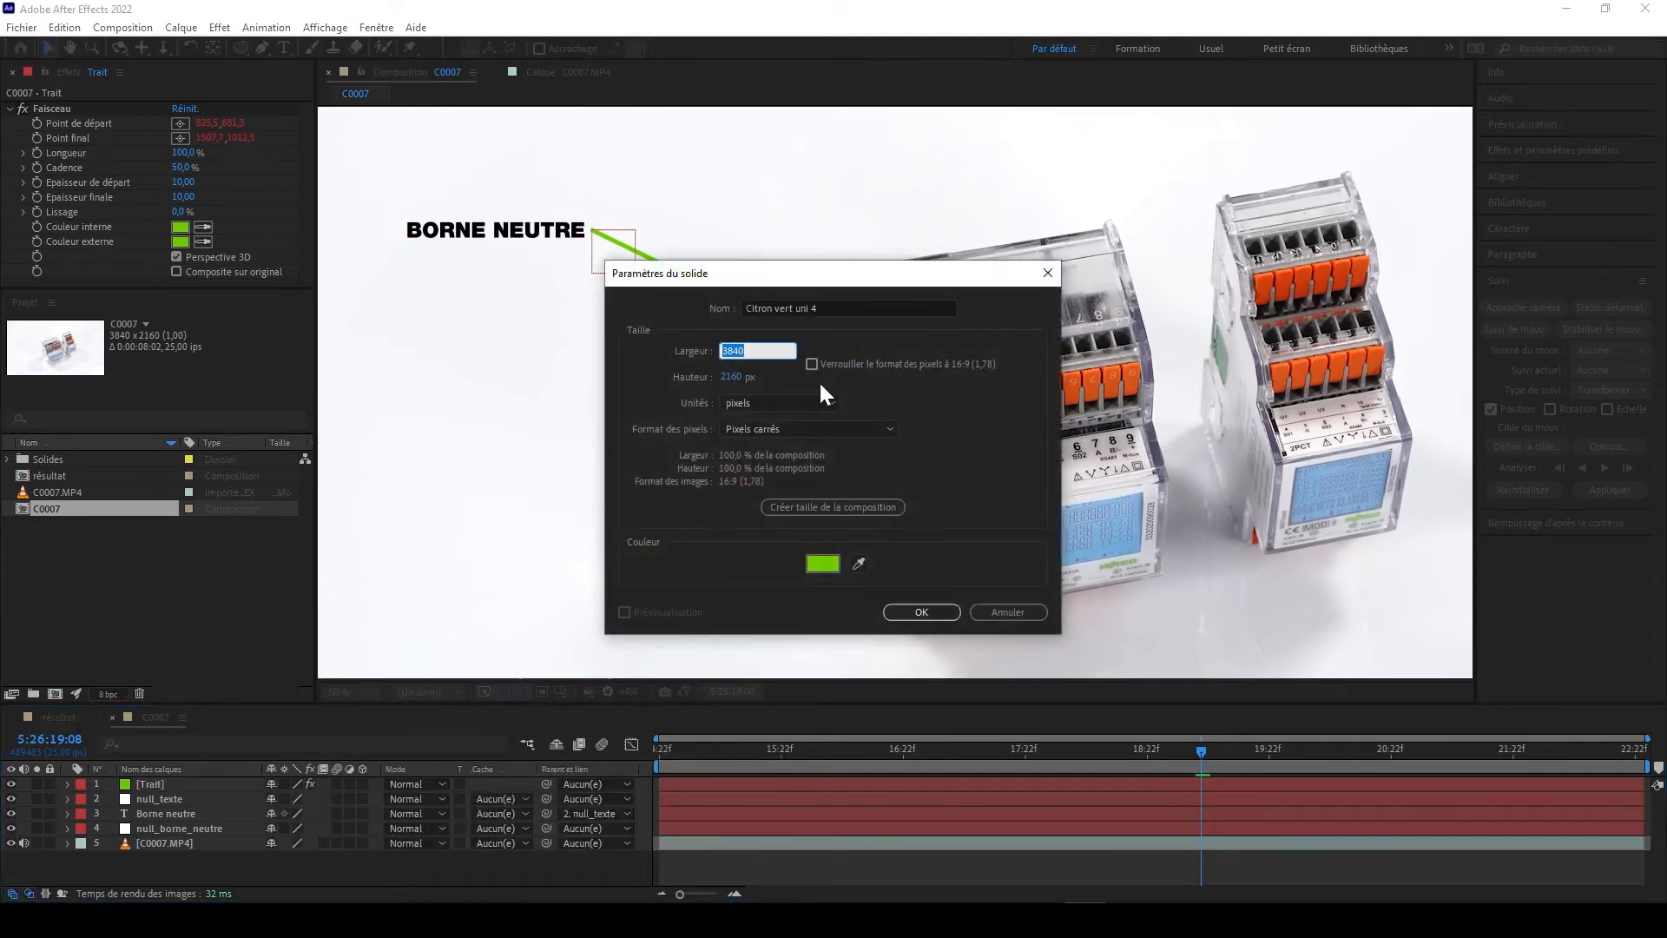
pyautogui.write('25')
pyautogui.press('Tab')
pyautogui.write('2')
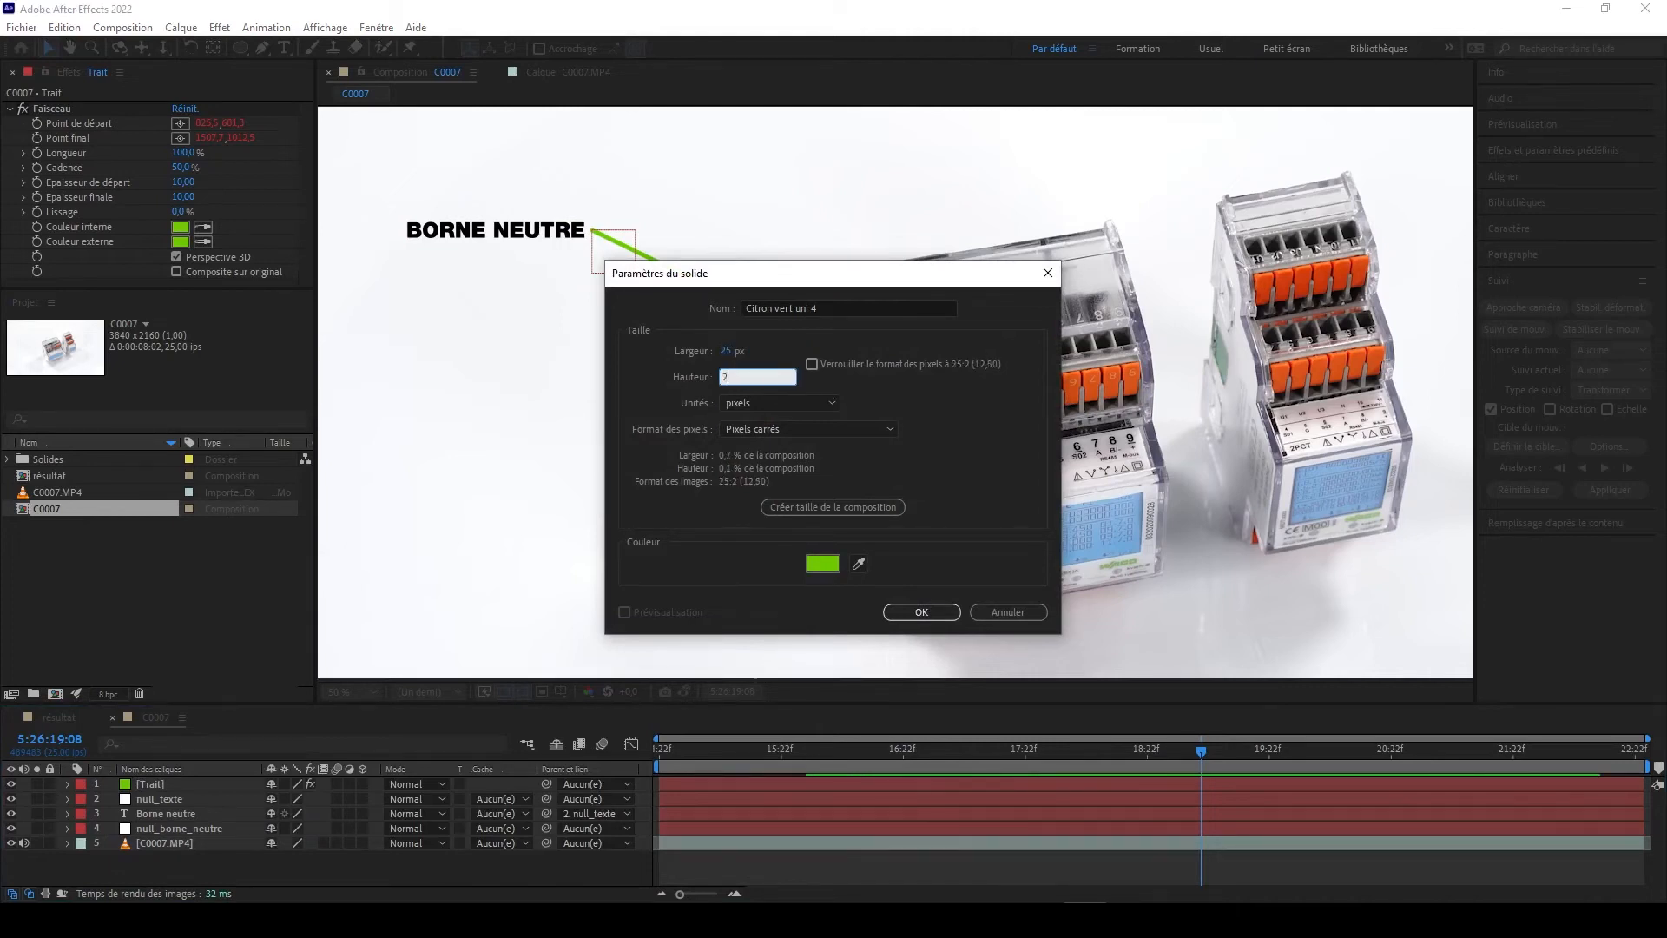
pyautogui.write('5')
pyautogui.press('Tab')
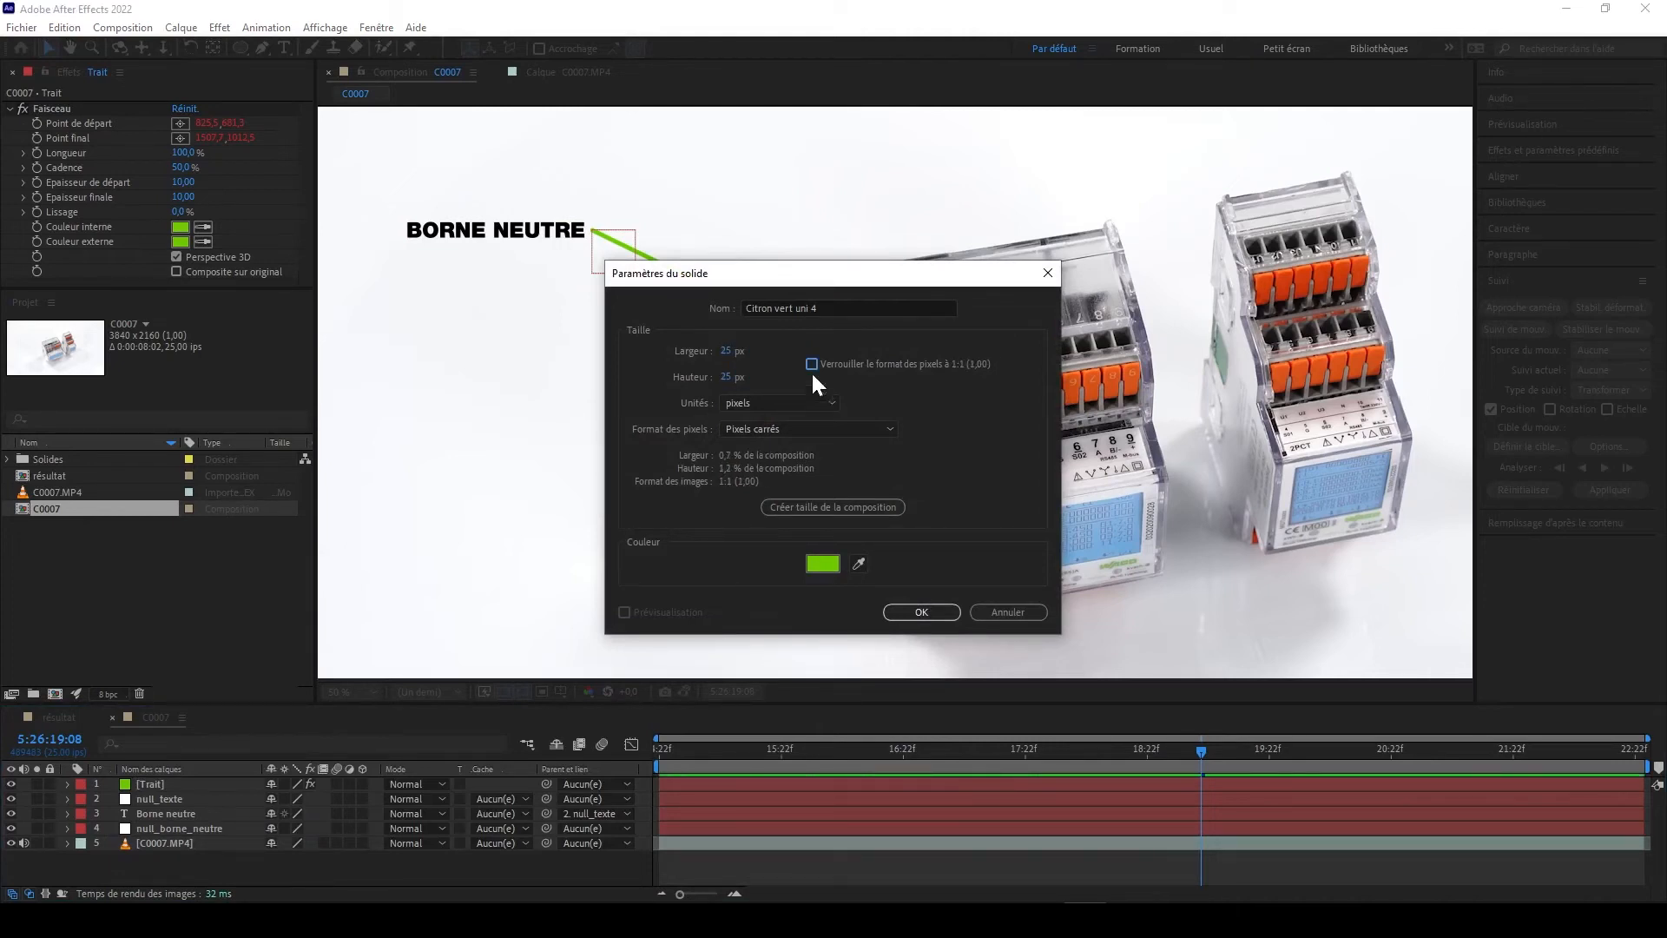
pyautogui.click(921, 612)
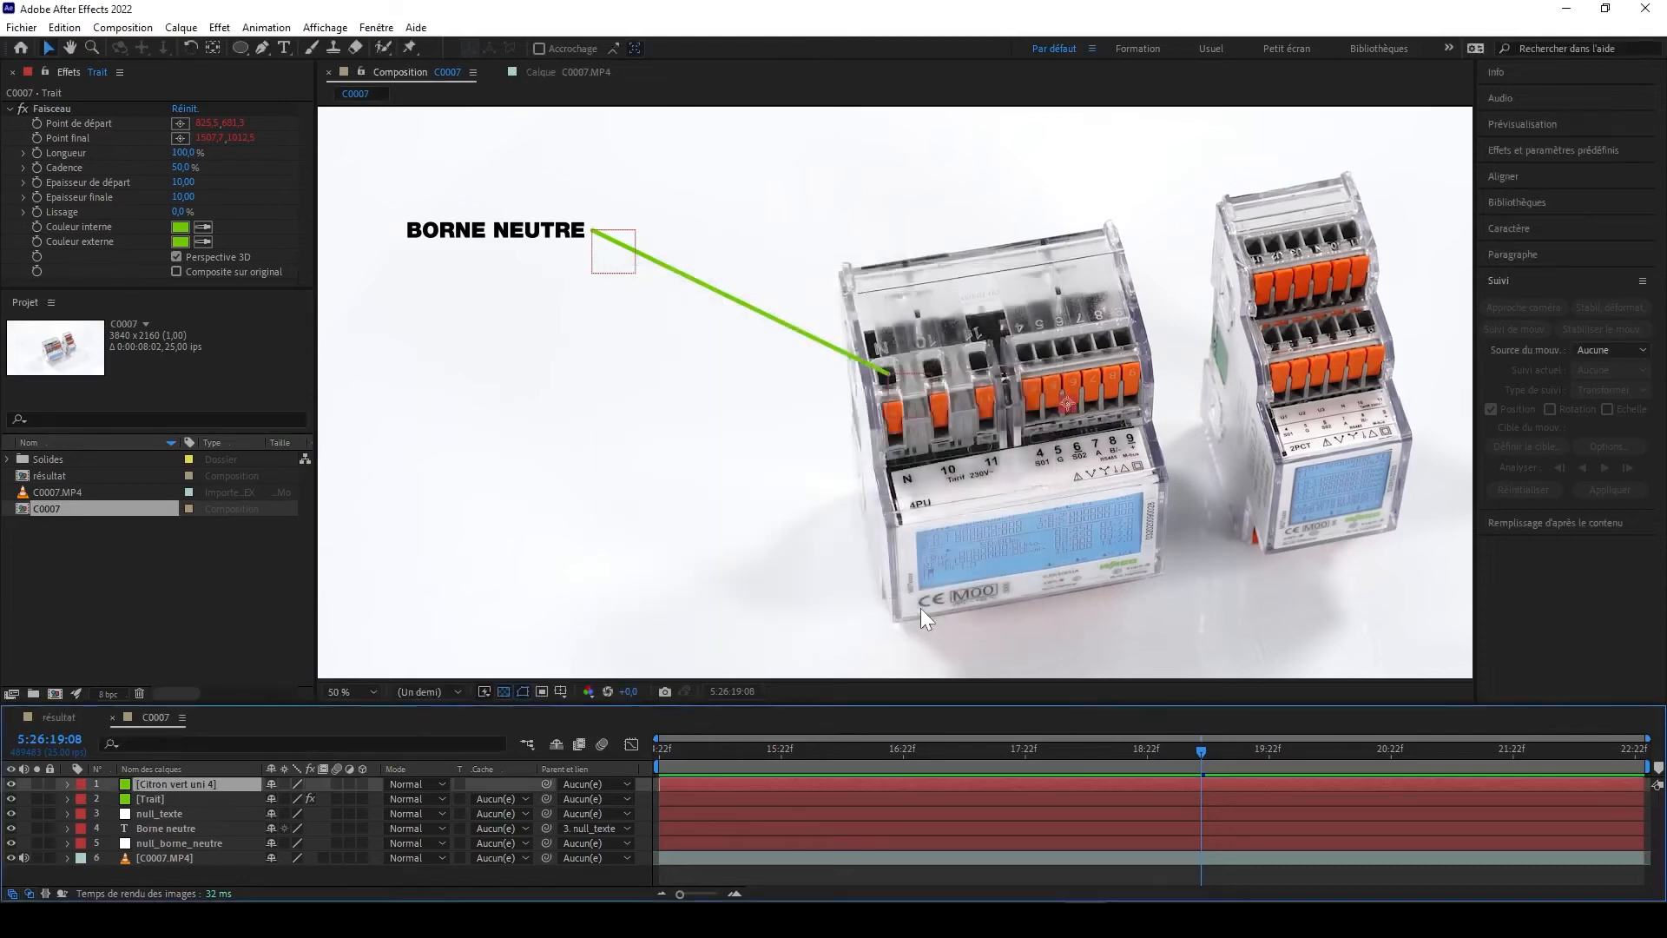
# - Move the small green solid from the composition's centre to the device's edge beside the neutral terminal
pyautogui.scroll(5, 1061, 403)
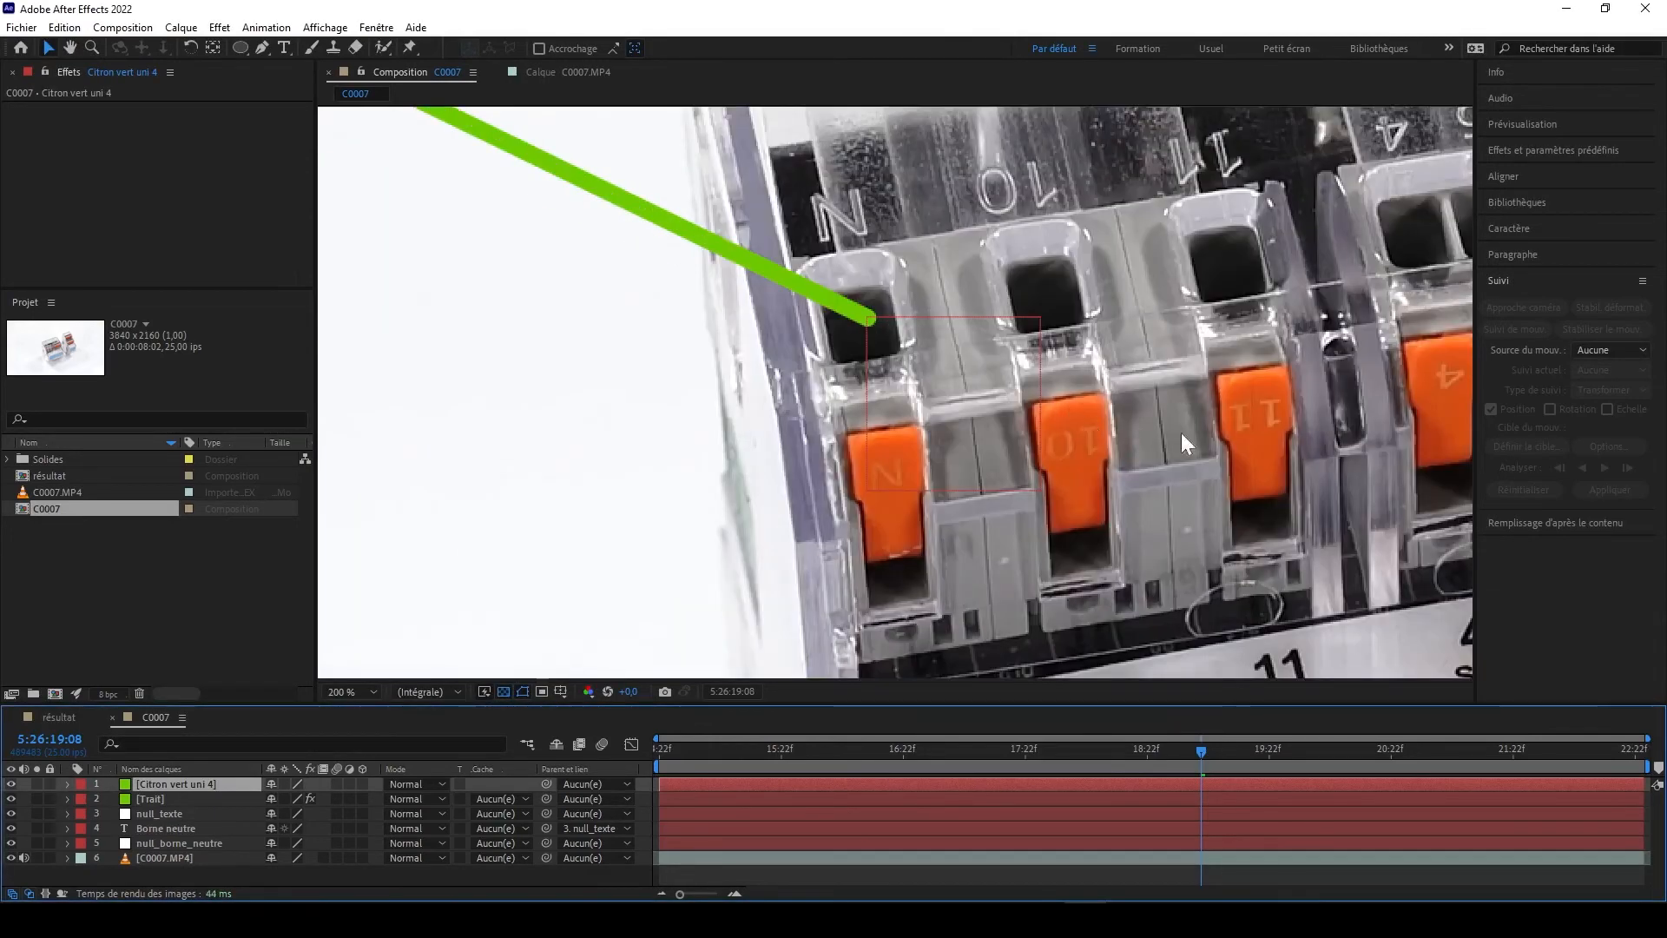
pyautogui.scroll(-1, 1243, 427)
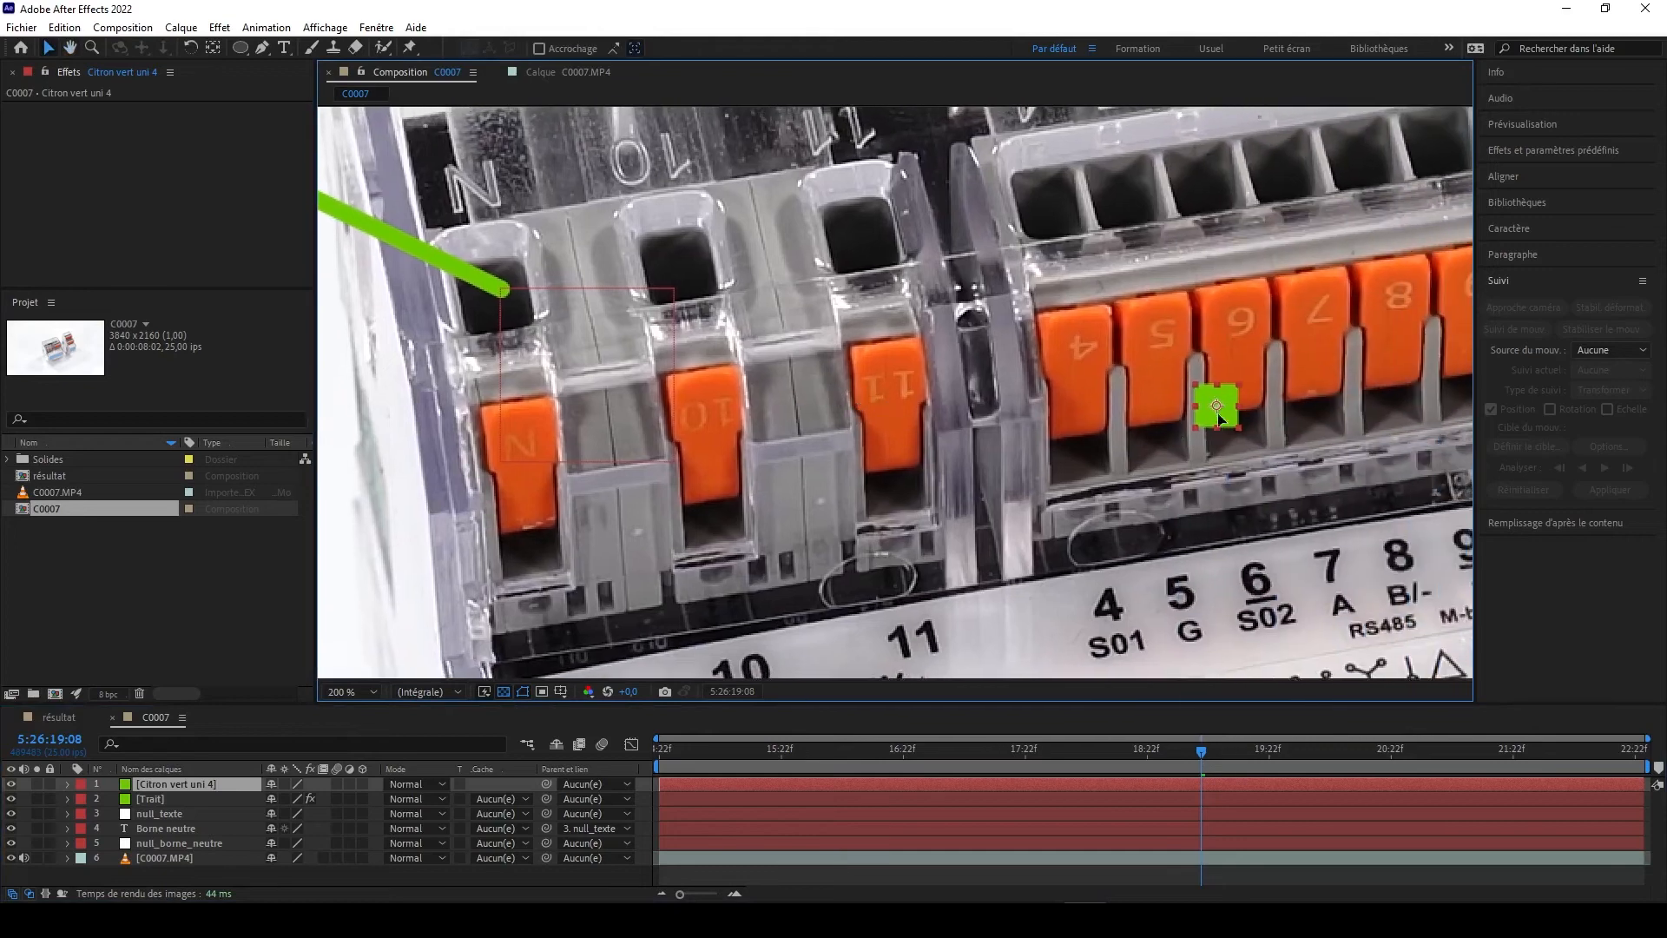
pyautogui.moveTo(1220, 420); pyautogui.dragTo(413, 386)
pyautogui.moveTo(583, 408); pyautogui.dragTo(965, 440)
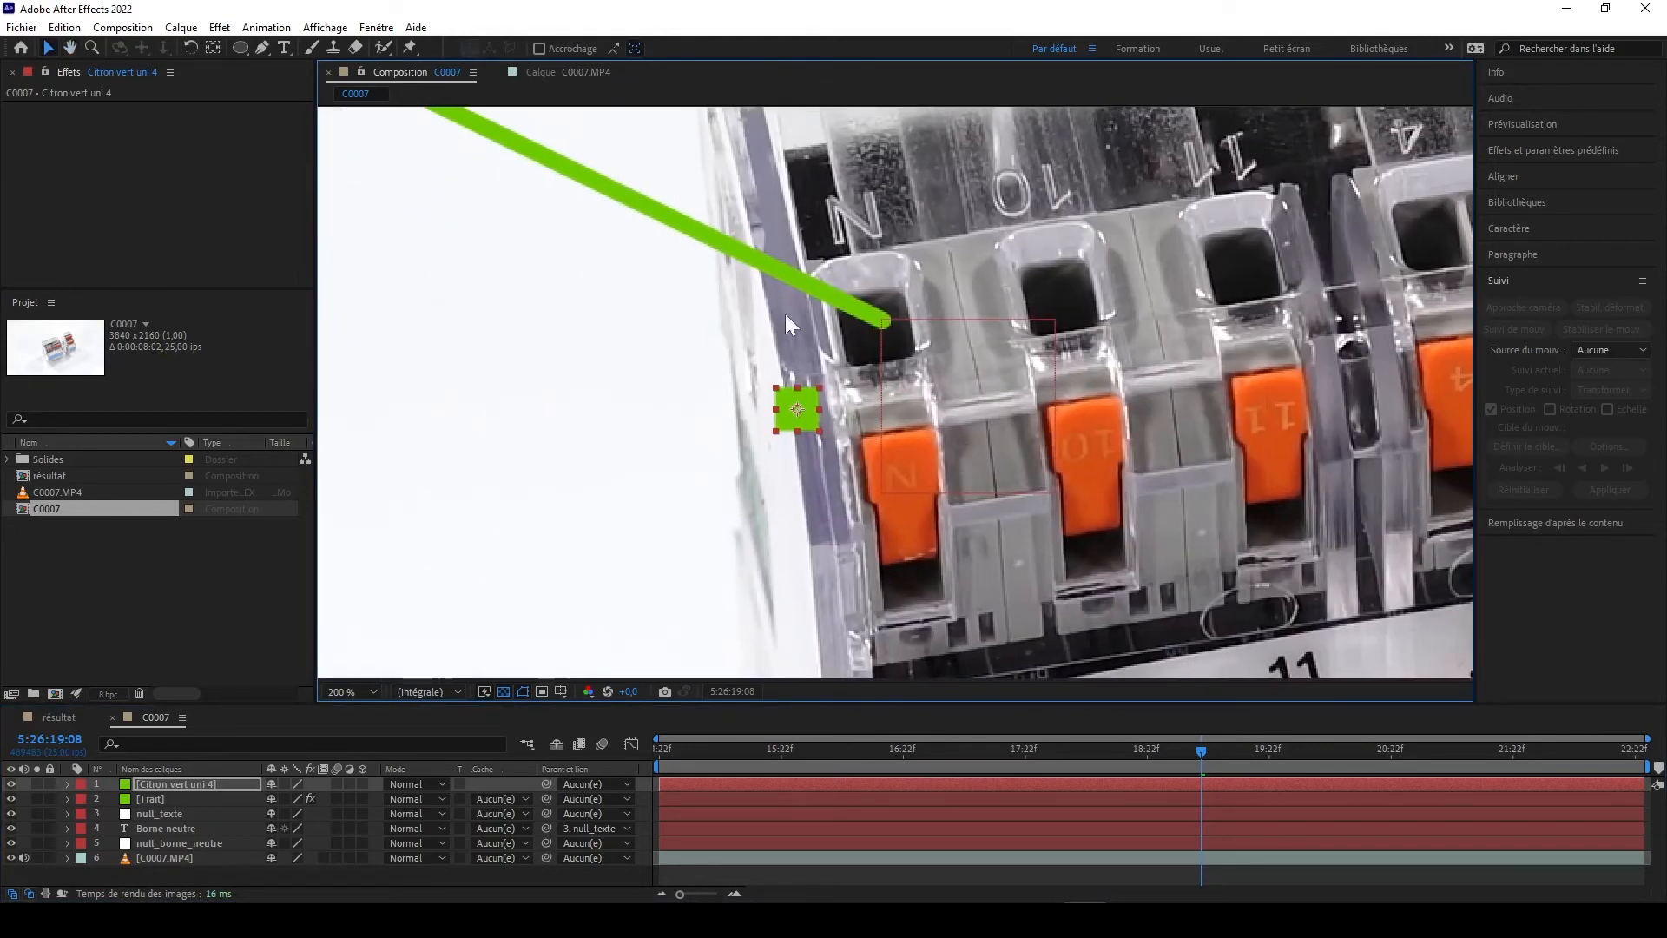
# - Mask the green solid with a full-size ellipse to turn it into a round dot, and return to the Selection tool
pyautogui.click(244, 49)
pyautogui.click(306, 48)
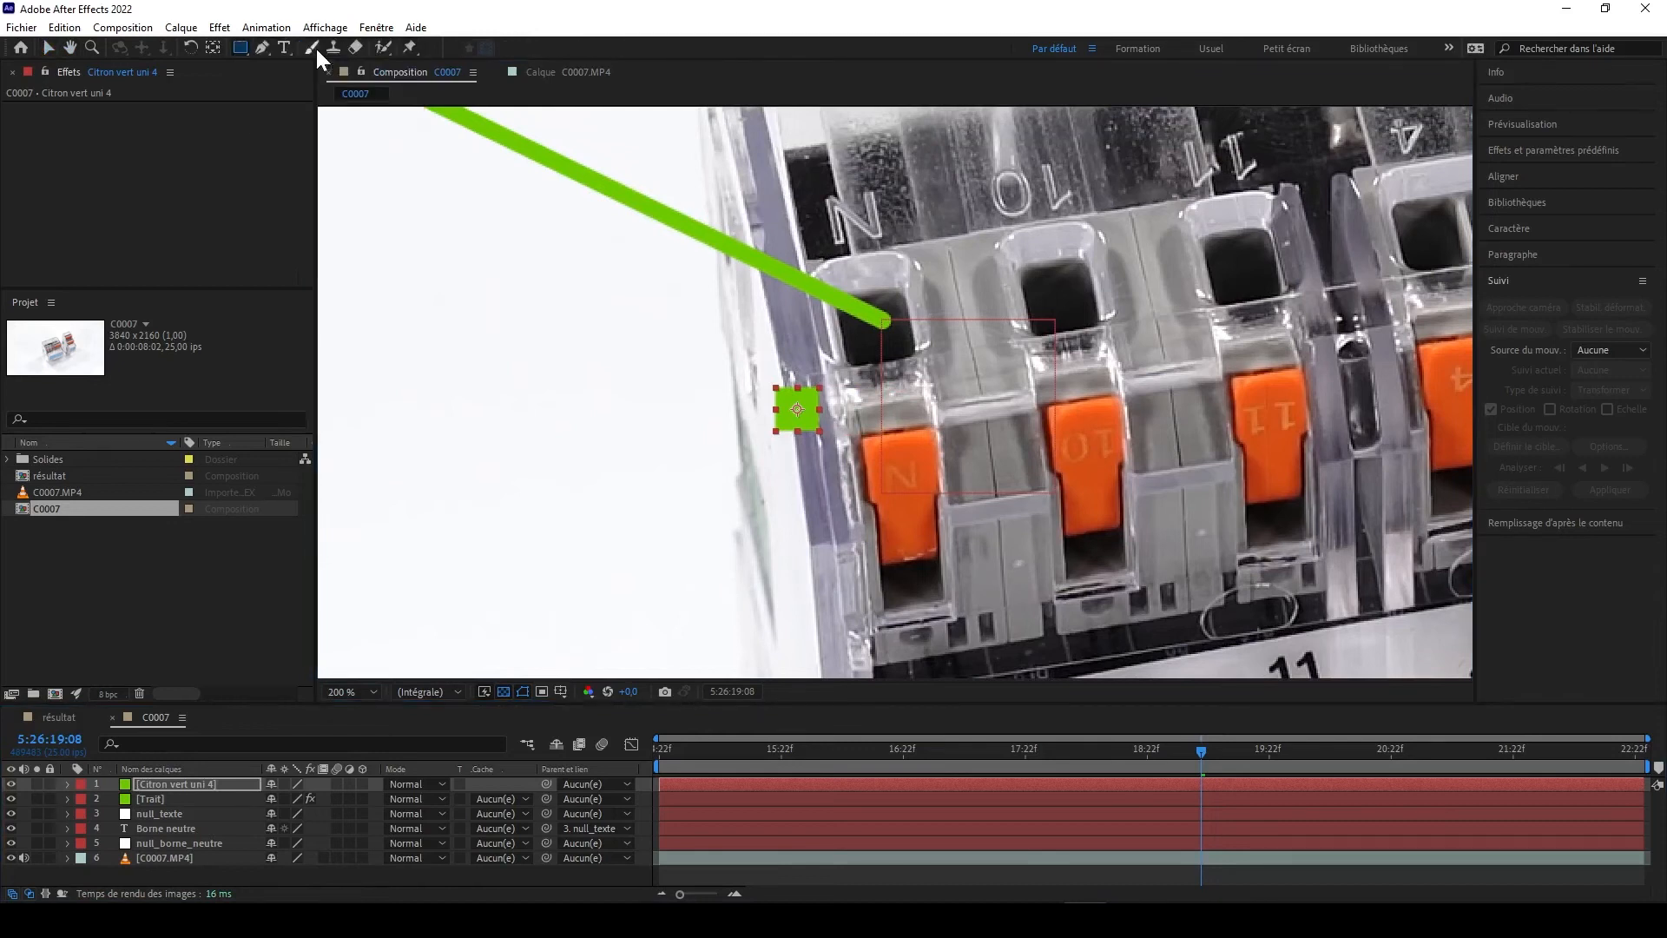
pyautogui.click(240, 48)
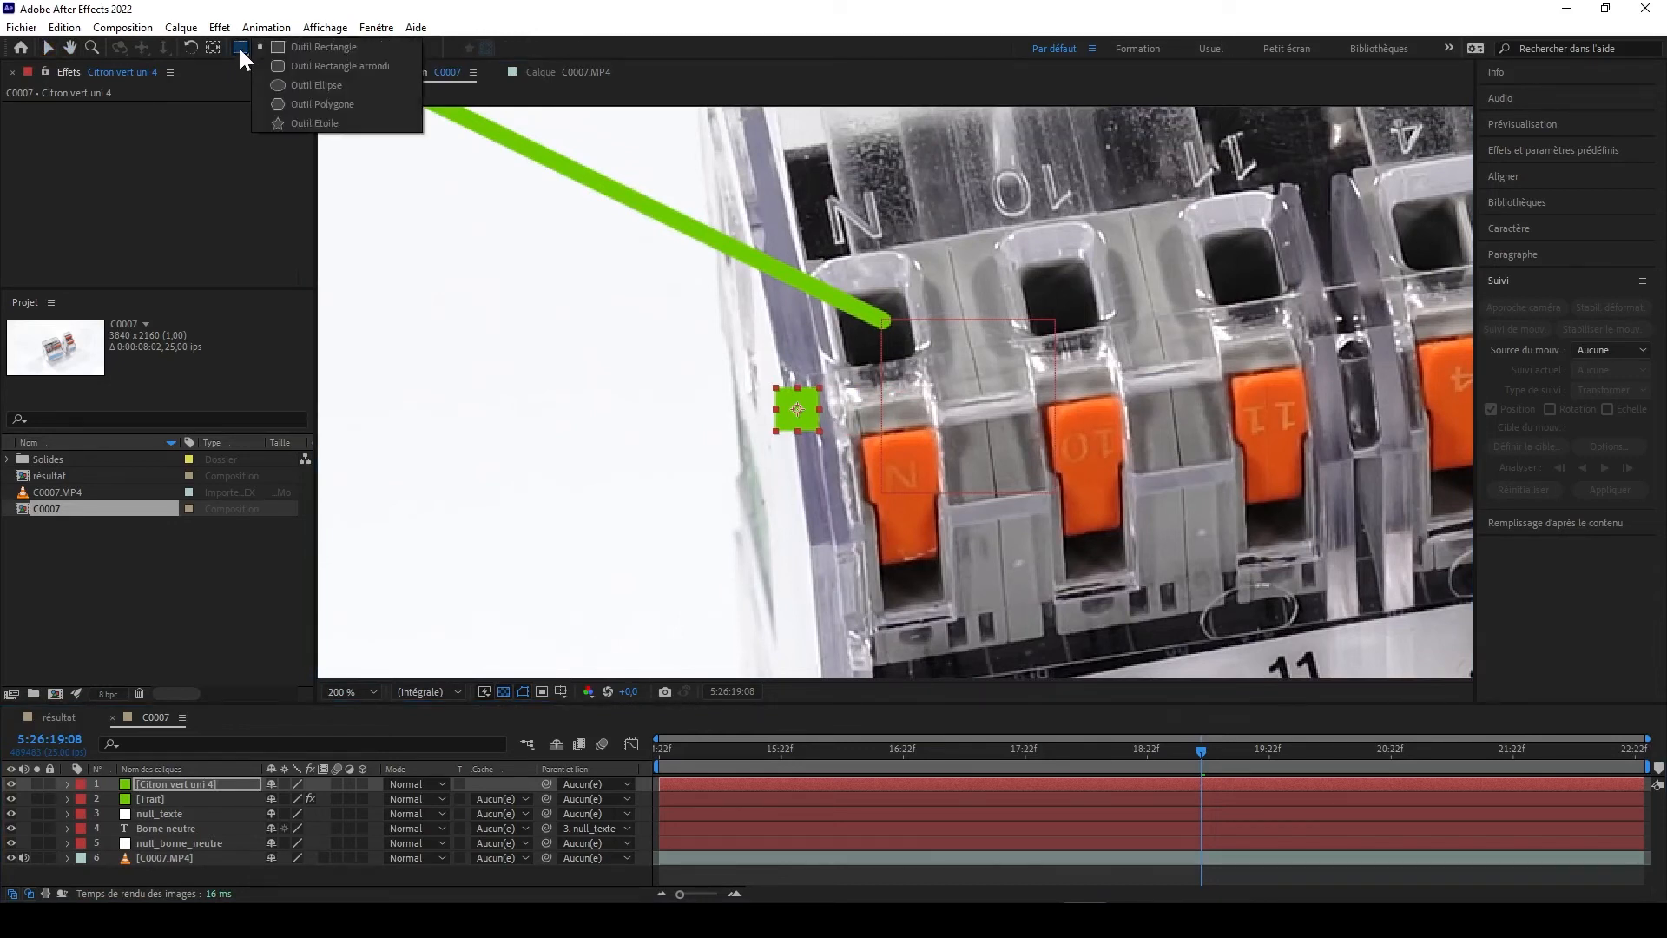
pyautogui.click(314, 84)
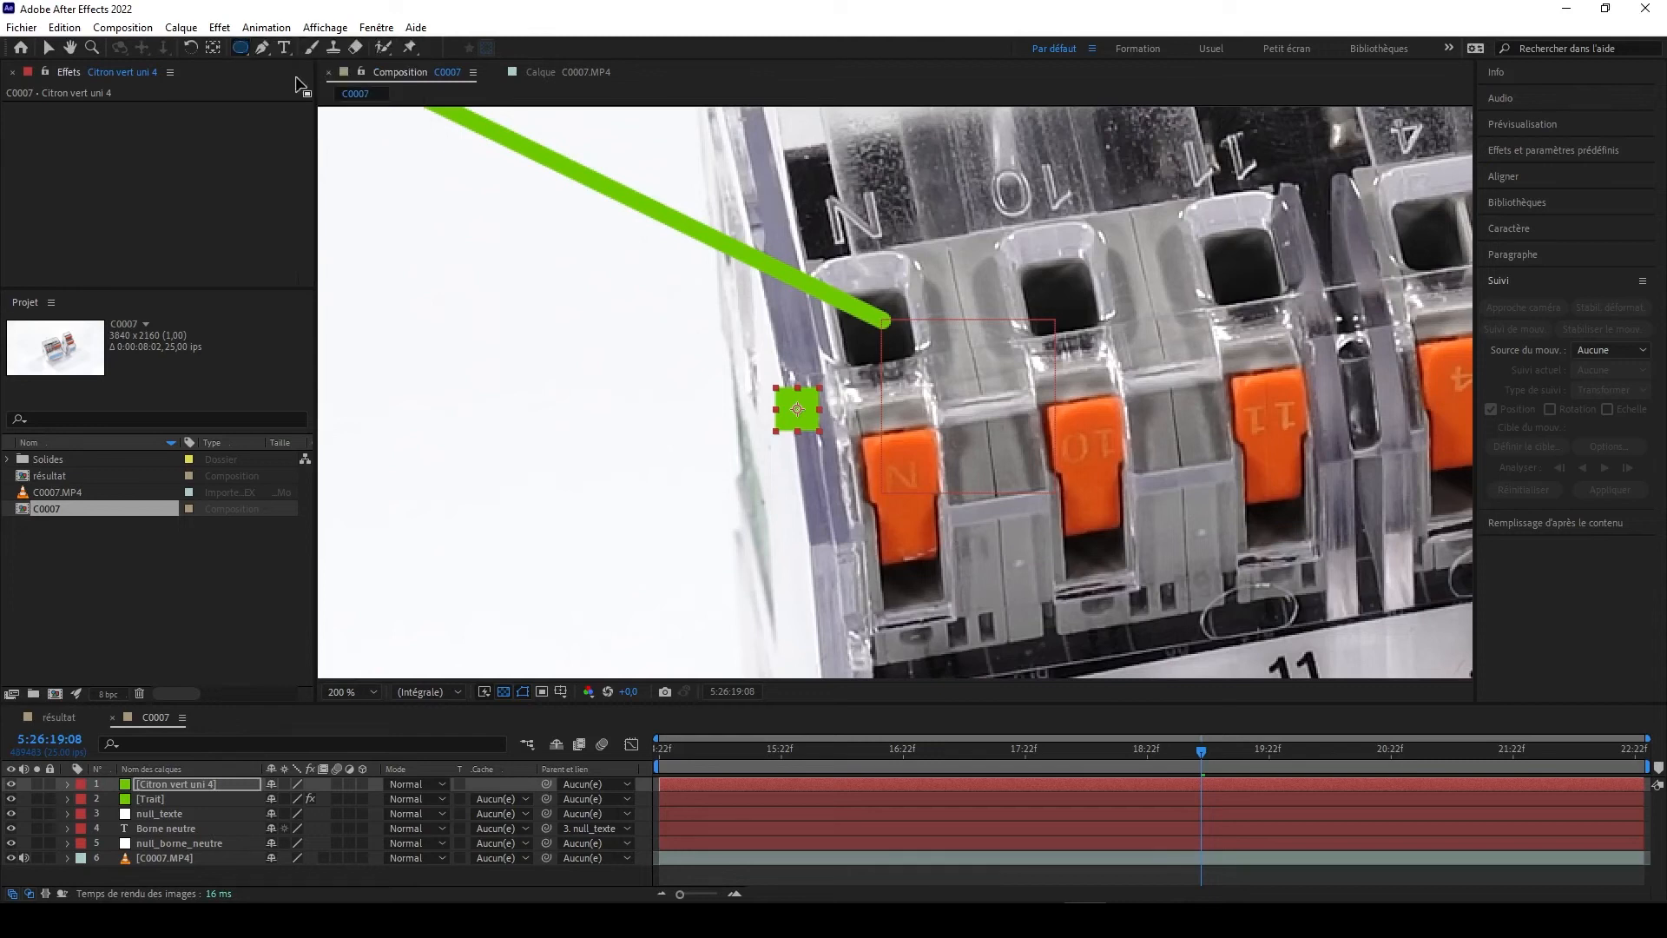
pyautogui.doubleClick(241, 48)
pyautogui.press('v')
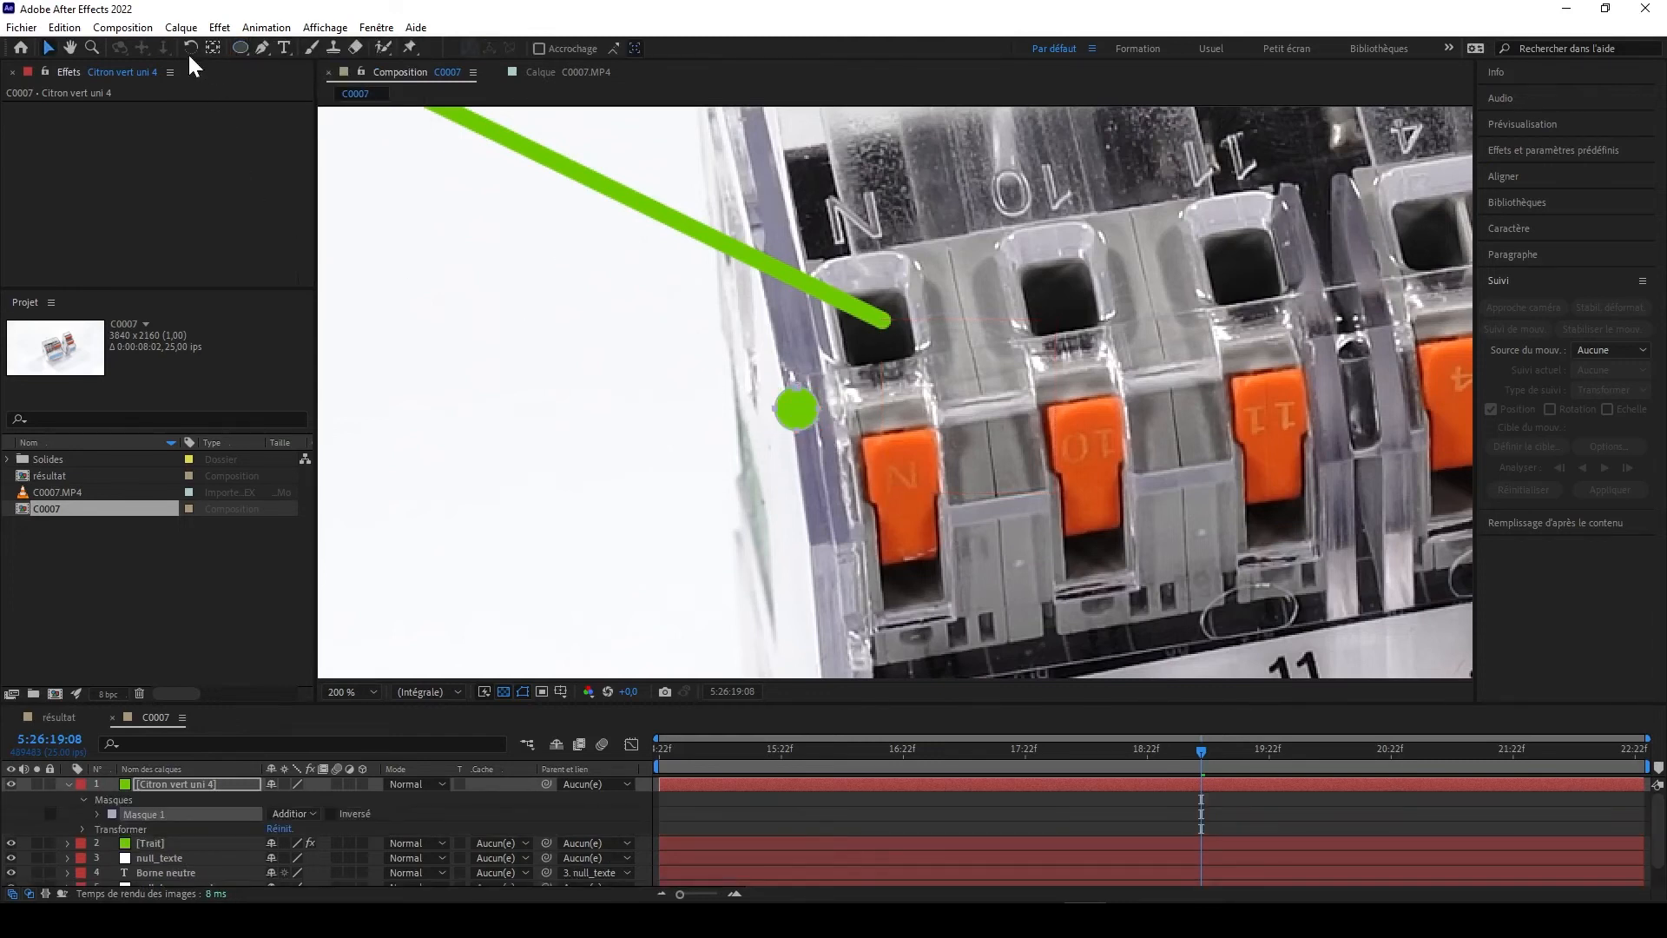
pyautogui.click(793, 409)
pyautogui.moveTo(794, 430); pyautogui.dragTo(863, 356)
pyautogui.hotkey('ctrl', 'z')
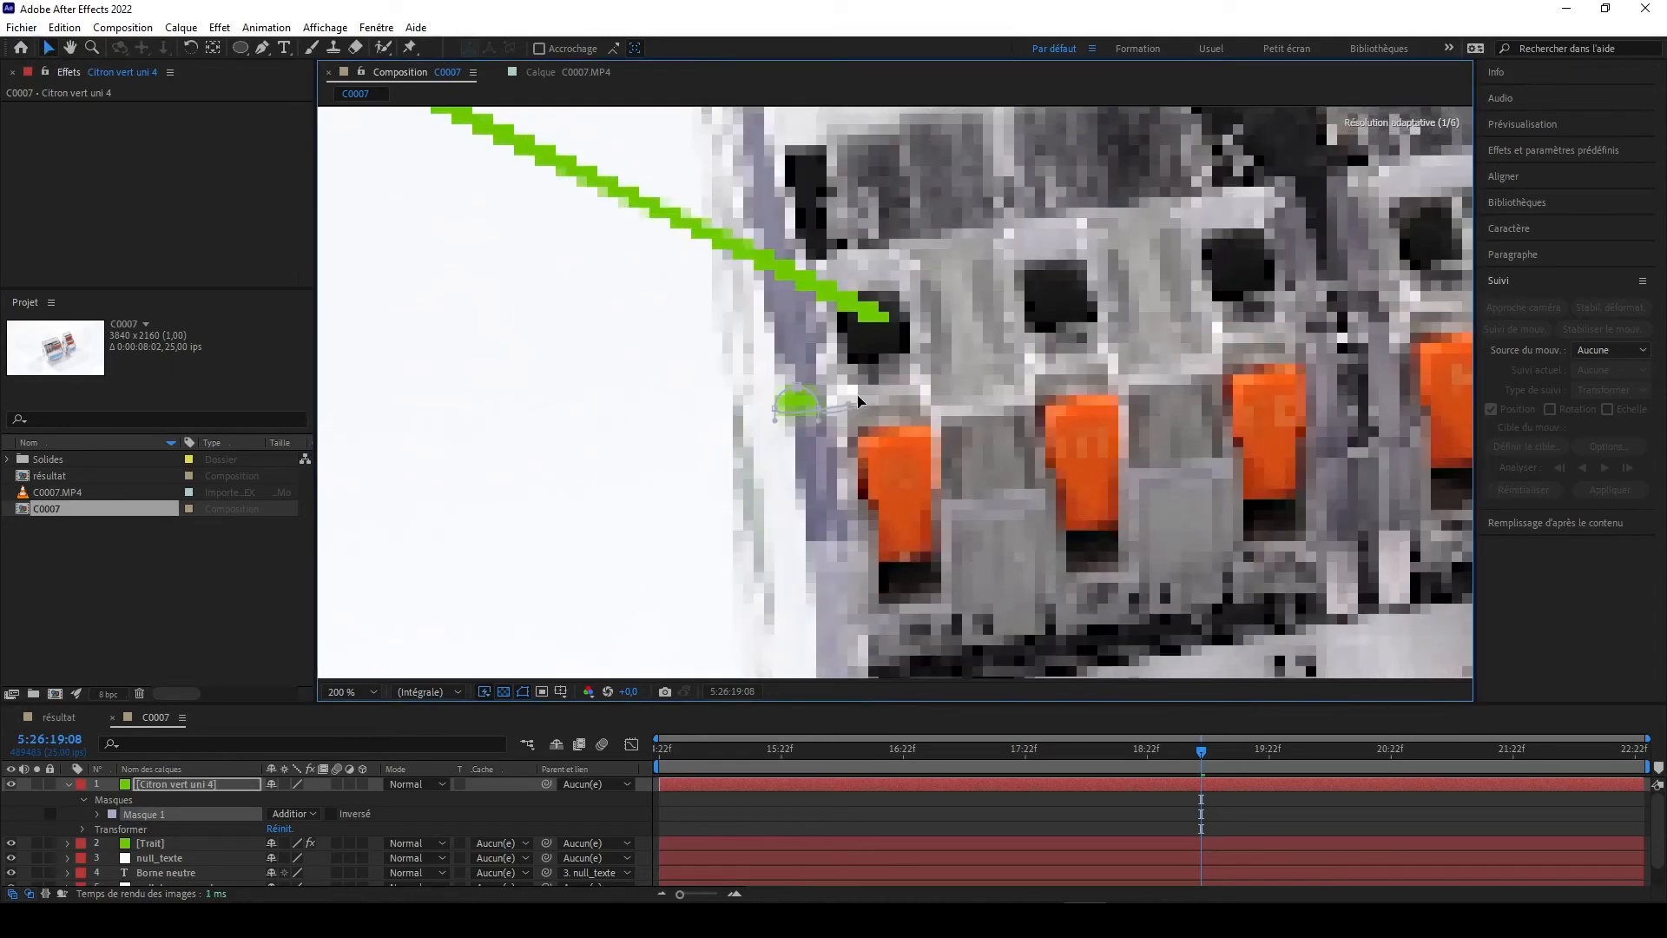
# - Move the green dot onto the beam's end at the neutral terminal and centre it on null_borne_neutre's upper-left corner
pyautogui.moveTo(801, 421); pyautogui.dragTo(892, 335)
pyautogui.scroll(2, 893, 334)
pyautogui.scroll(1, 892, 330)
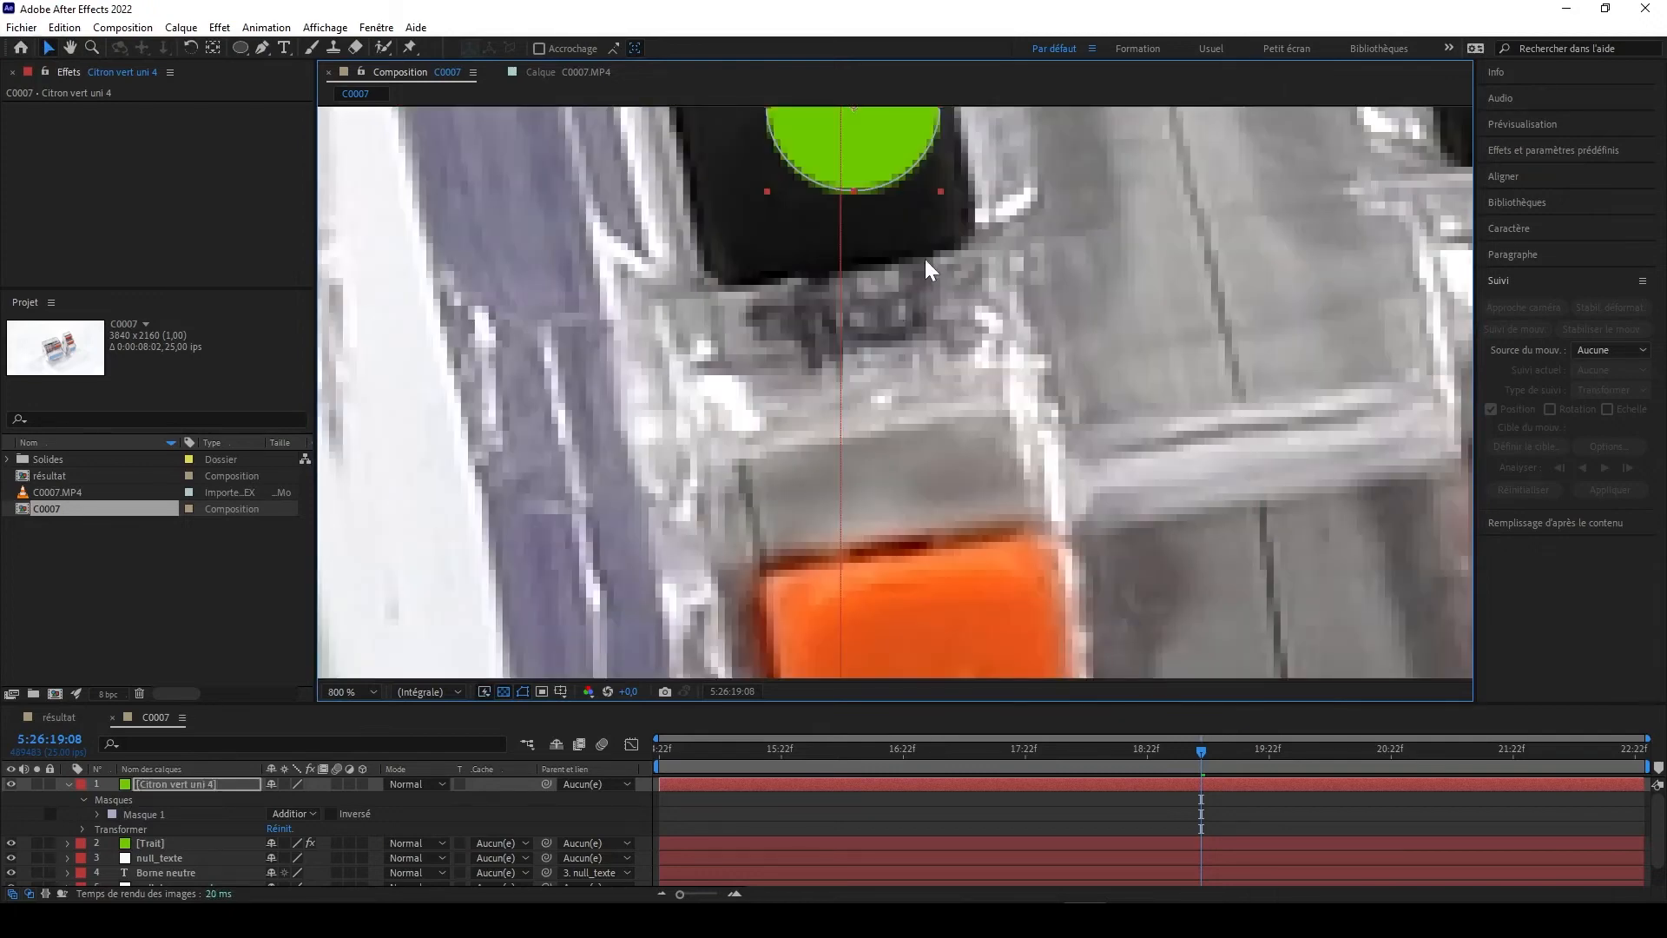
pyautogui.moveTo(929, 268); pyautogui.dragTo(962, 527)
pyautogui.moveTo(926, 398); pyautogui.dragTo(909, 399)
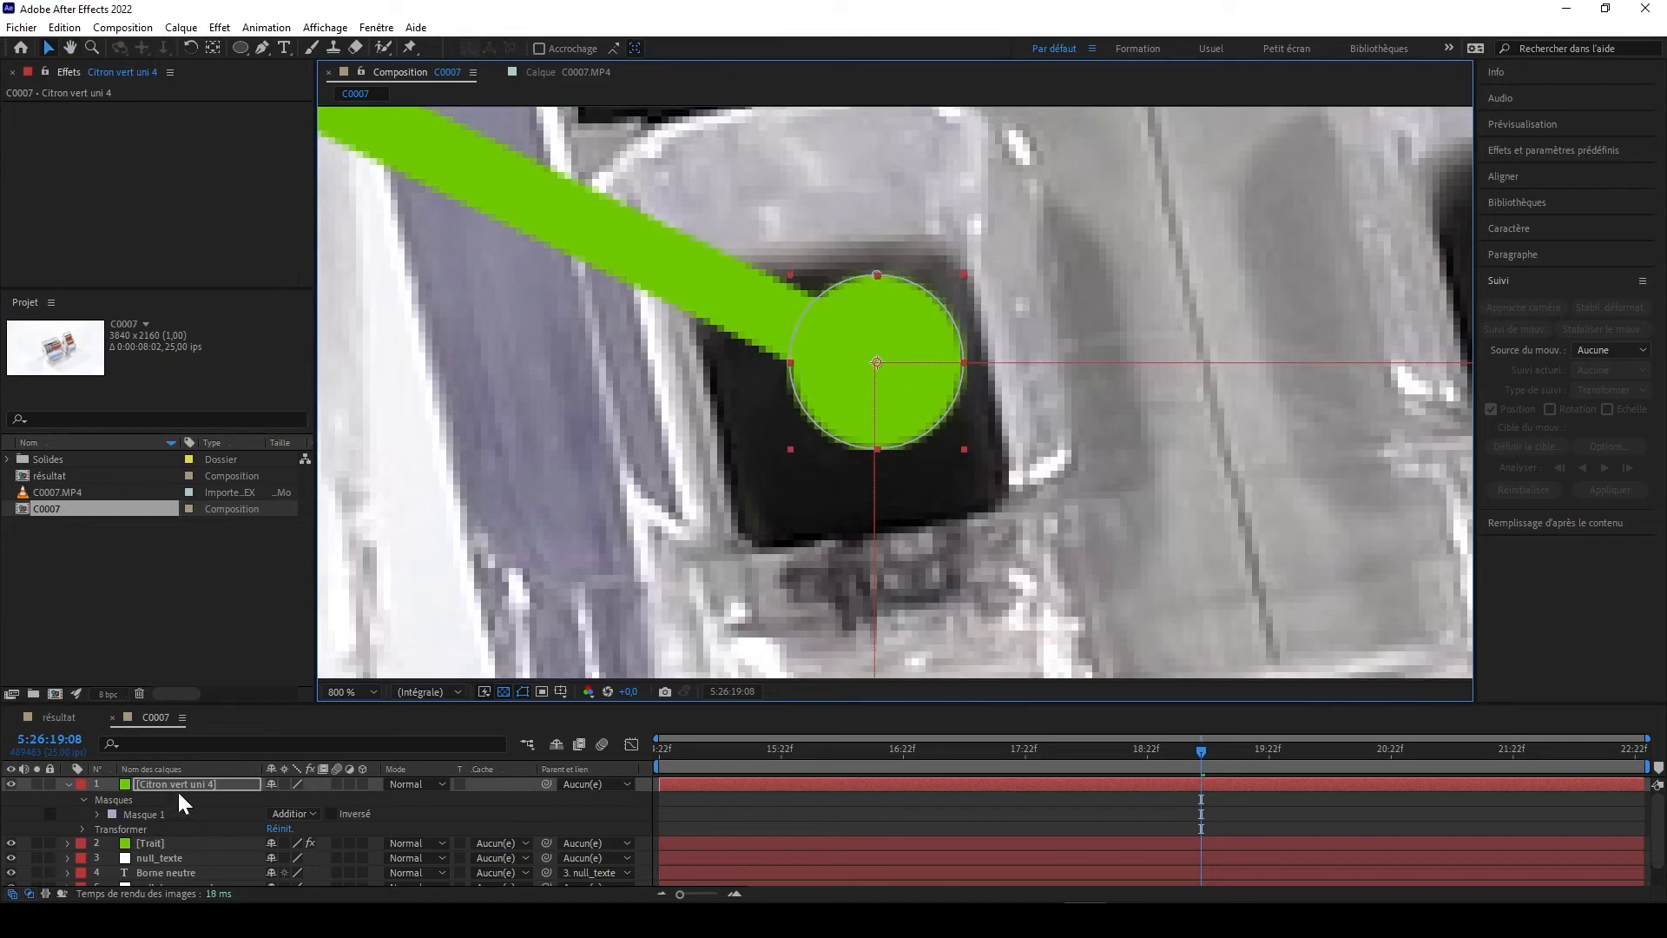
# - Rename the dot's solid layer as point_neutre
pyautogui.press('Return')
pyautogui.write('poi')
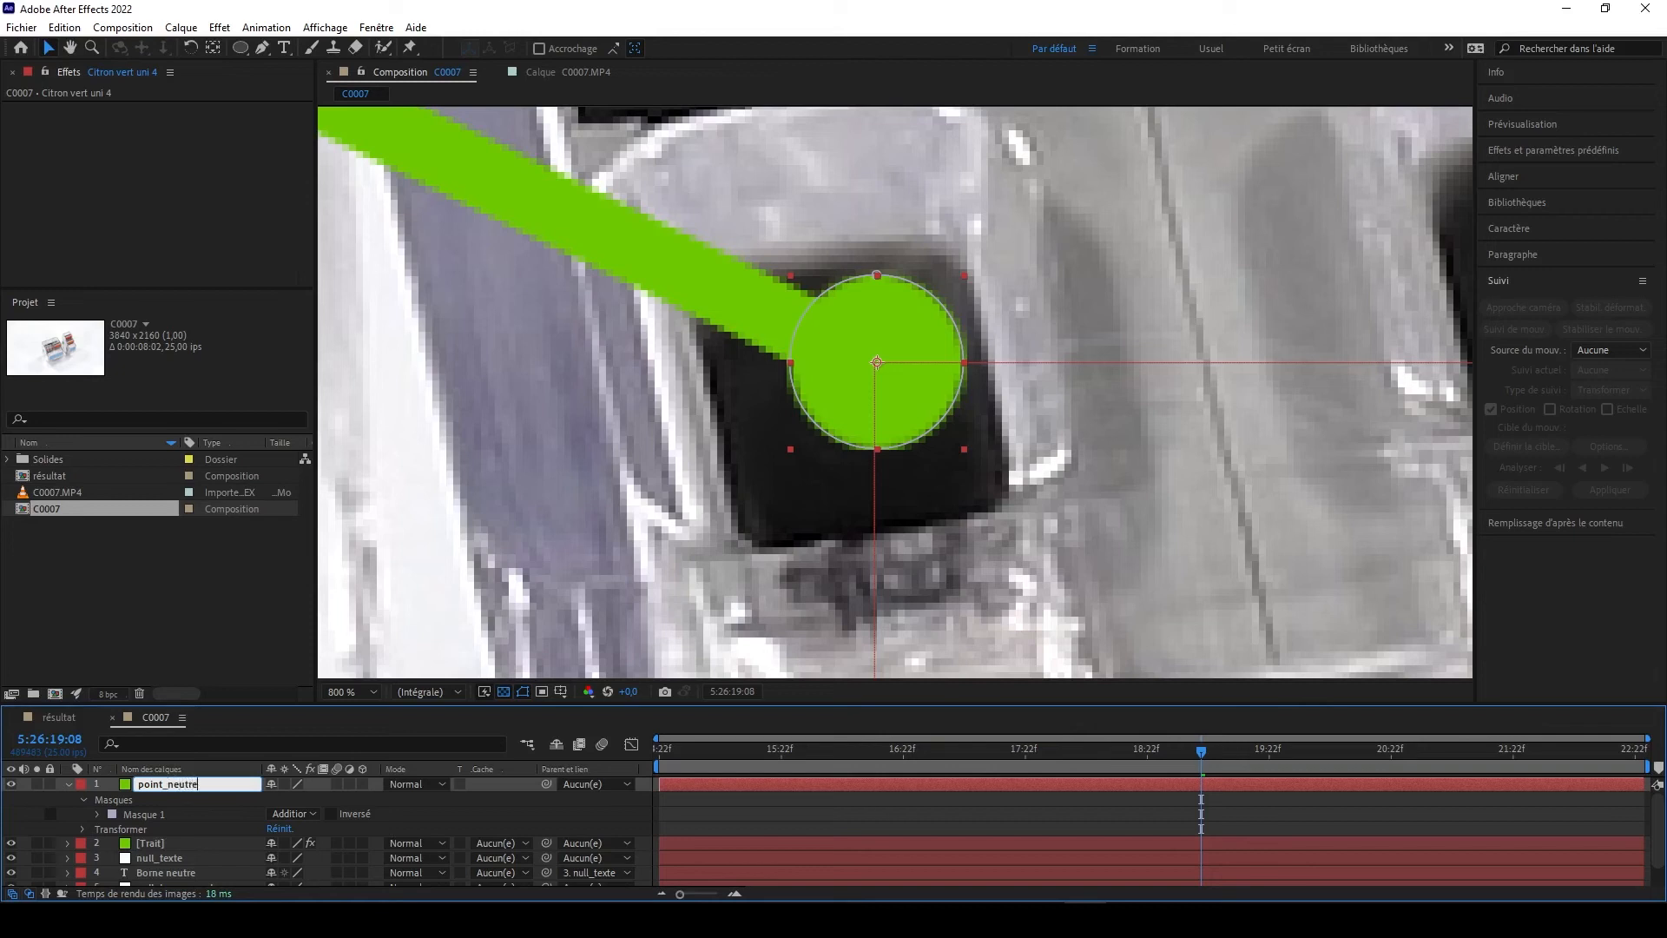
pyautogui.write('nt_neutre')
pyautogui.press('Return')
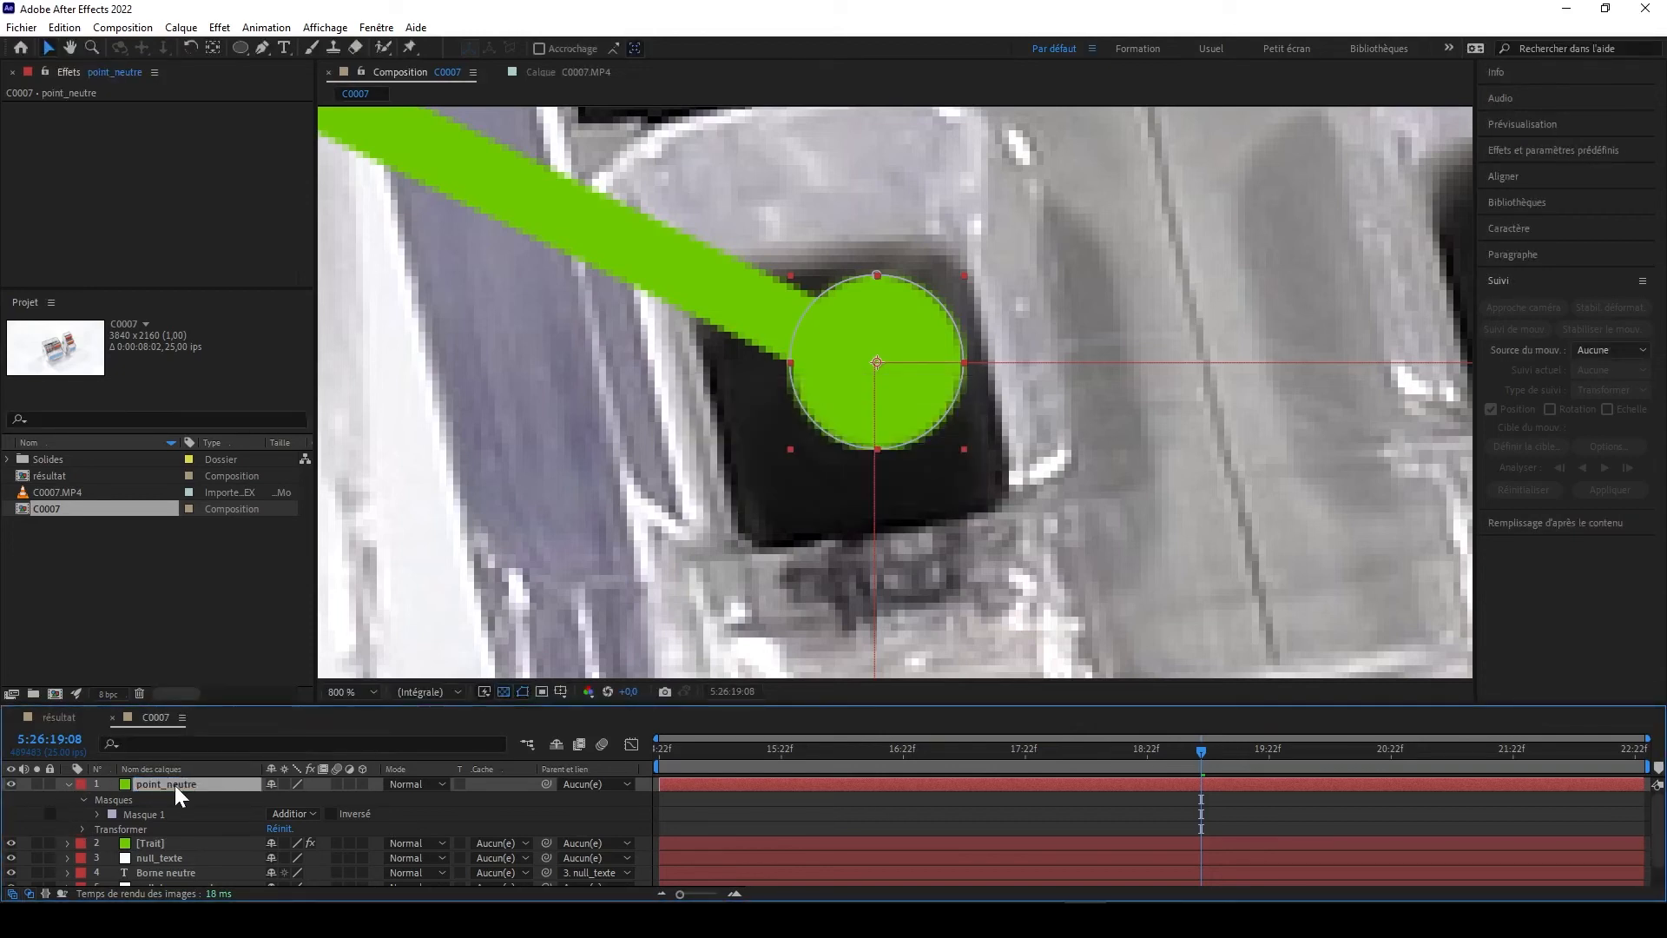
# - Duplicate point_neutre, move the copy away from the terminal and rename it point_texte, then collapse the original layer
pyautogui.hotkey('ctrl', 'd')
pyautogui.moveTo(818, 404); pyautogui.dragTo(332, 497)
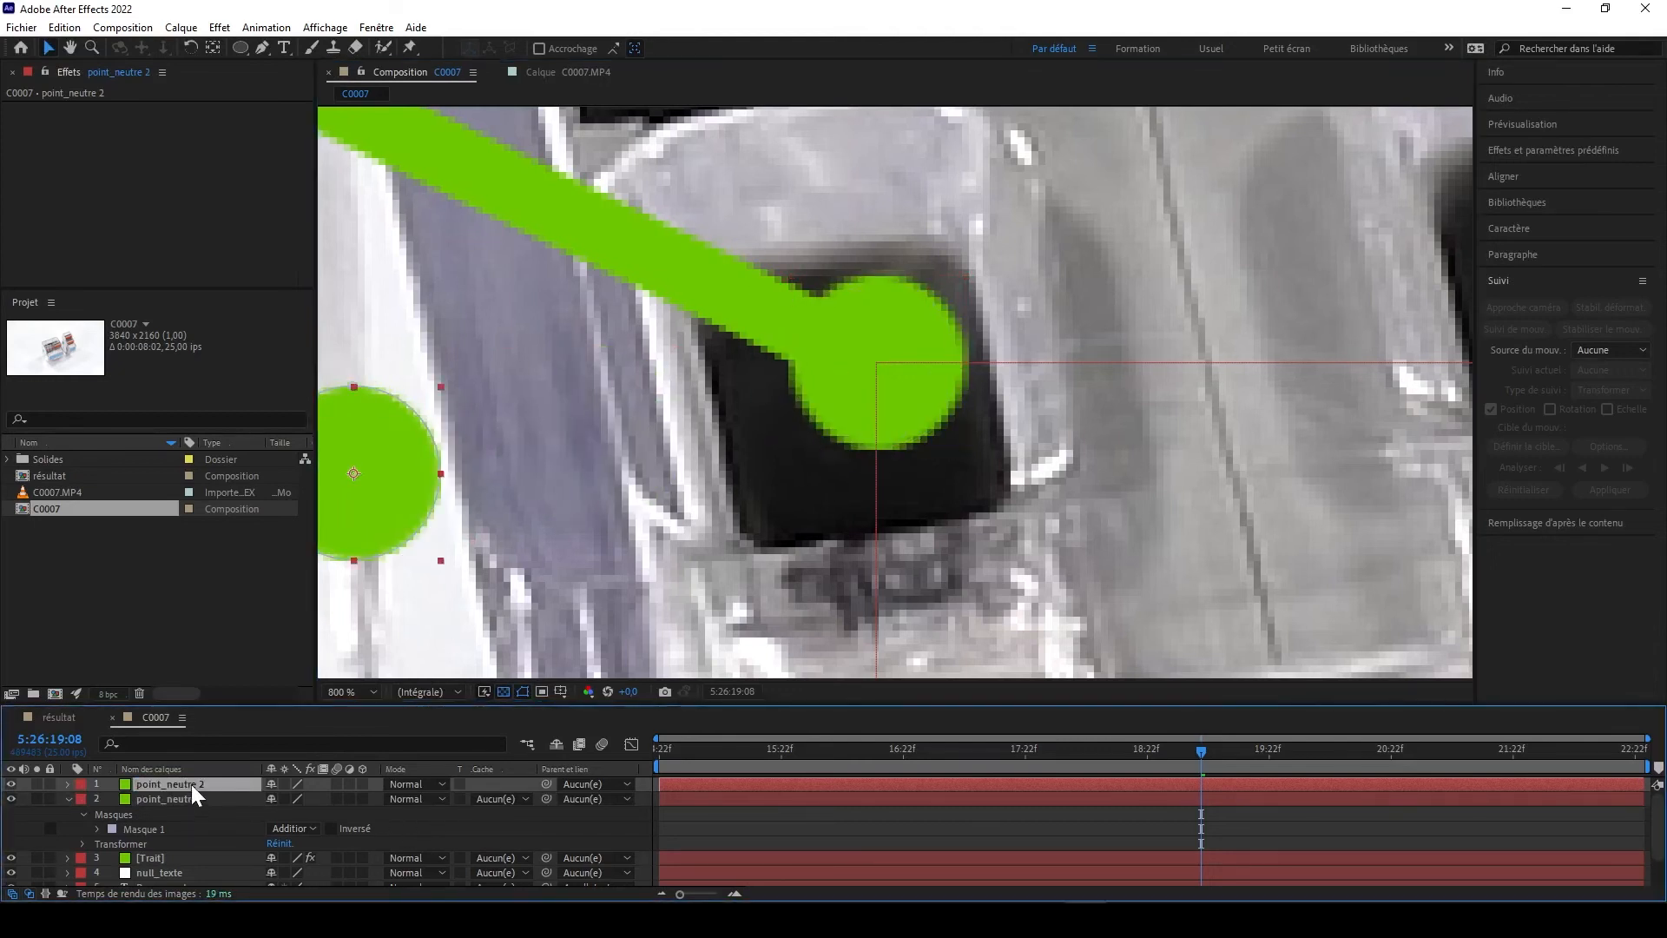
pyautogui.press('Return')
pyautogui.write('point_texte')
pyautogui.press('Return')
pyautogui.click(68, 798)
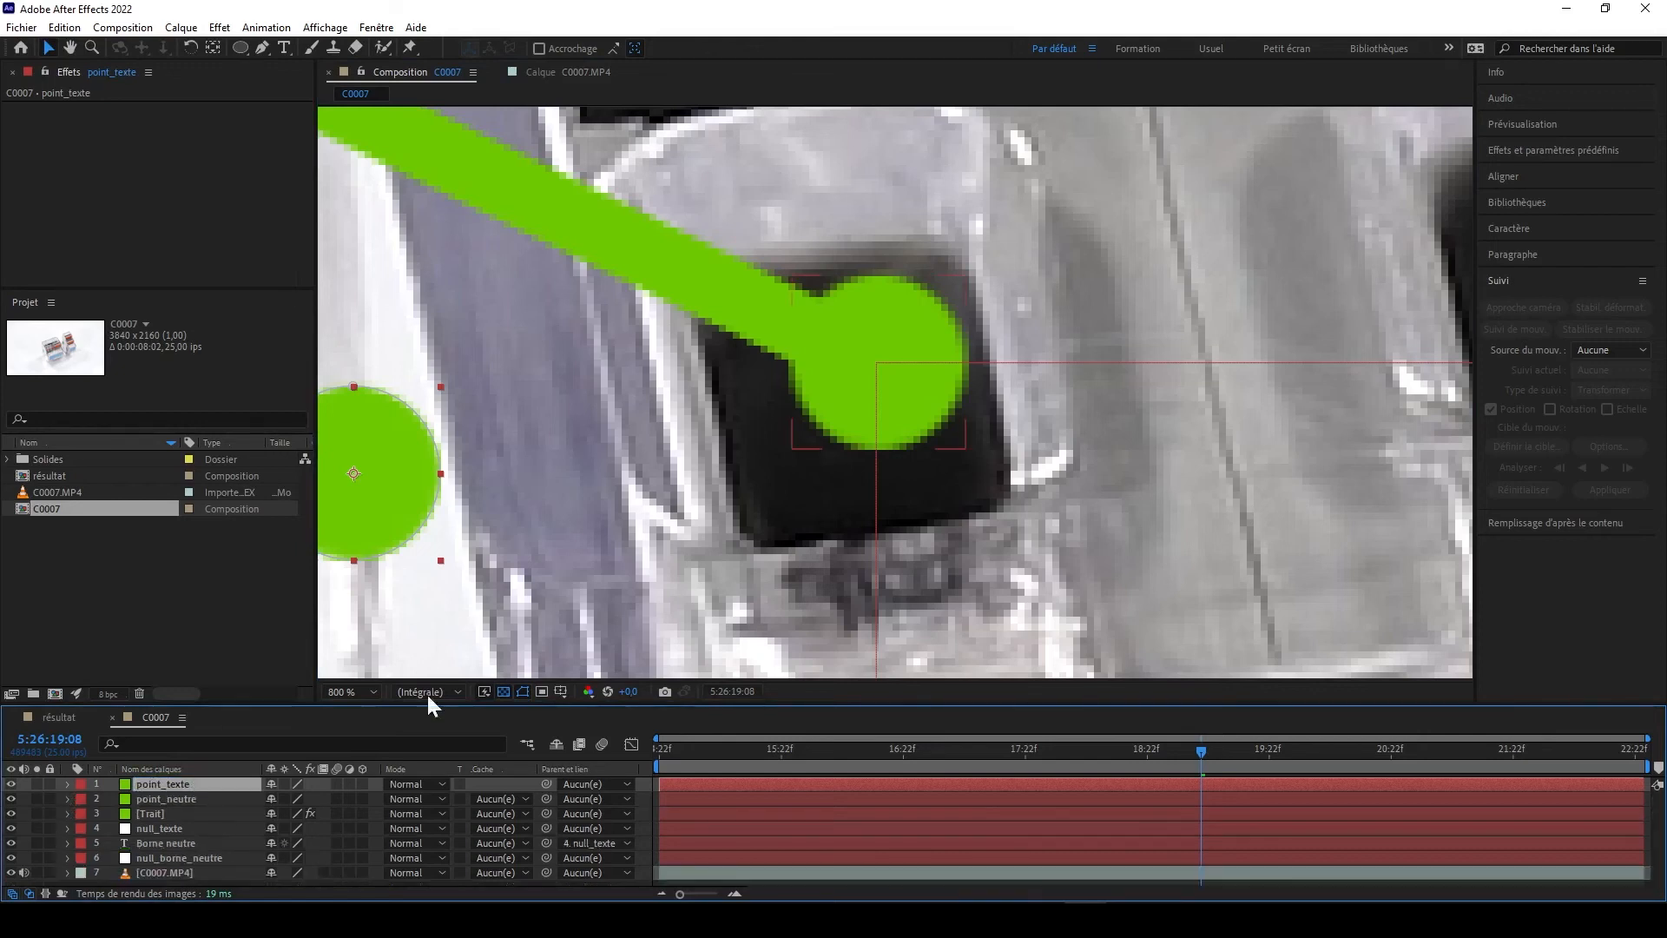
# - Move point_texte to the beam's start beside BORNE NEUTRE and centre it on null_texte's upper-left corner
pyautogui.scroll(-2, 722, 540)
pyautogui.moveTo(807, 452); pyautogui.dragTo(433, 265)
pyautogui.moveTo(570, 379); pyautogui.dragTo(1215, 600)
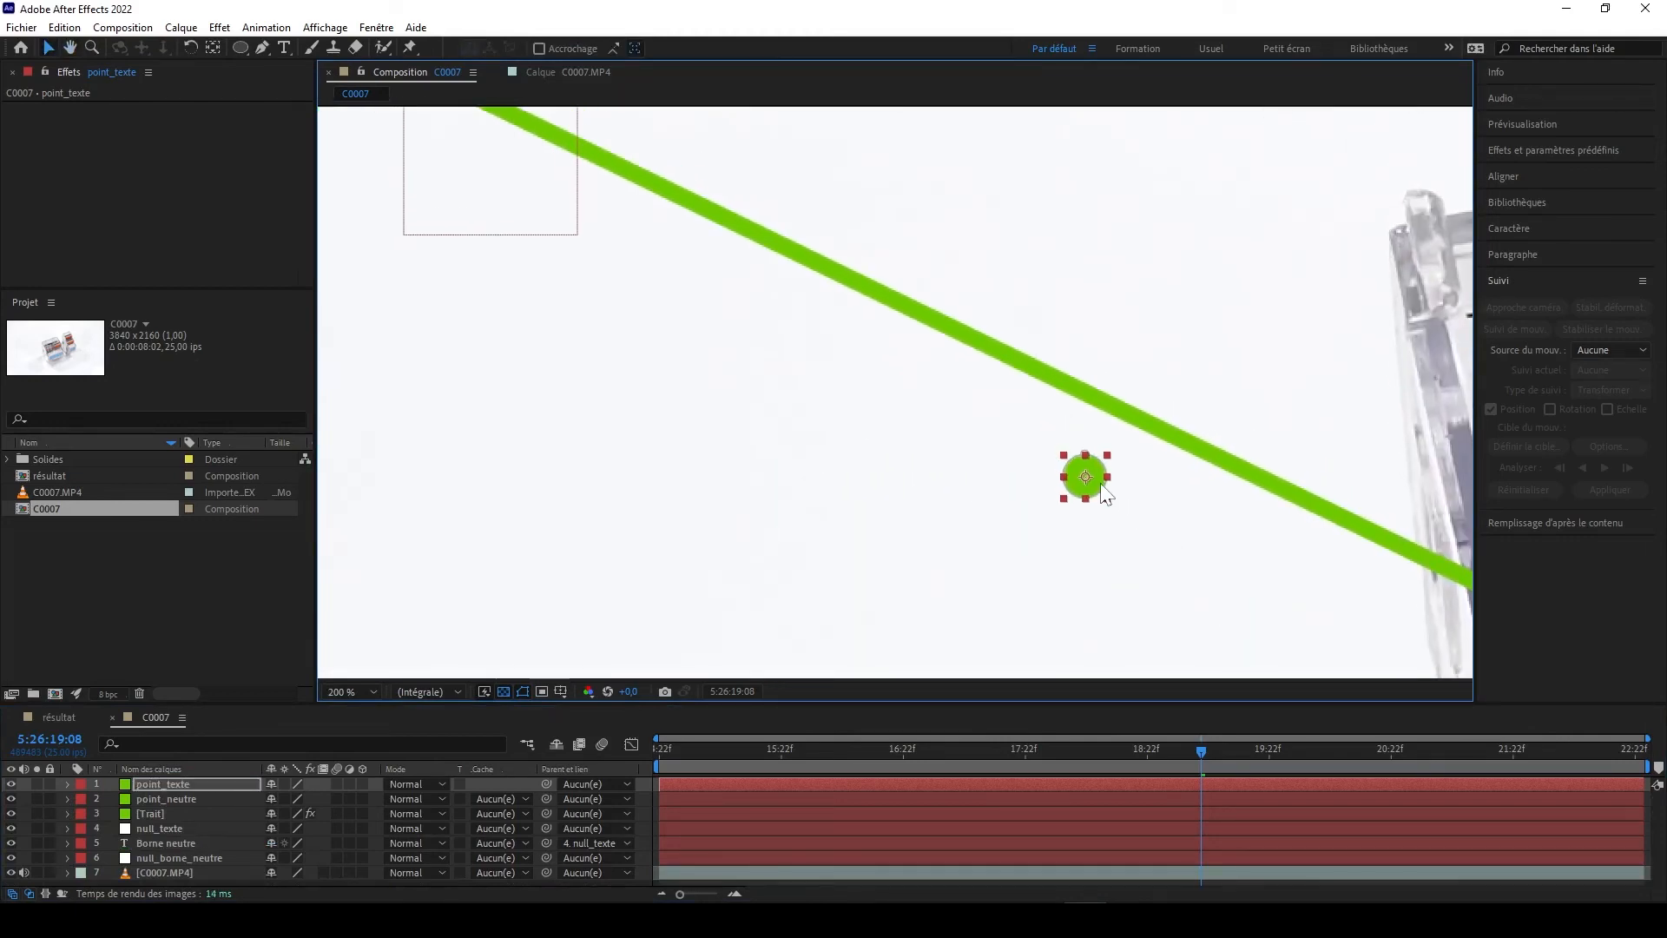
pyautogui.moveTo(1105, 495); pyautogui.dragTo(471, 231)
pyautogui.moveTo(470, 232); pyautogui.dragTo(760, 351)
pyautogui.scroll(2, 760, 351)
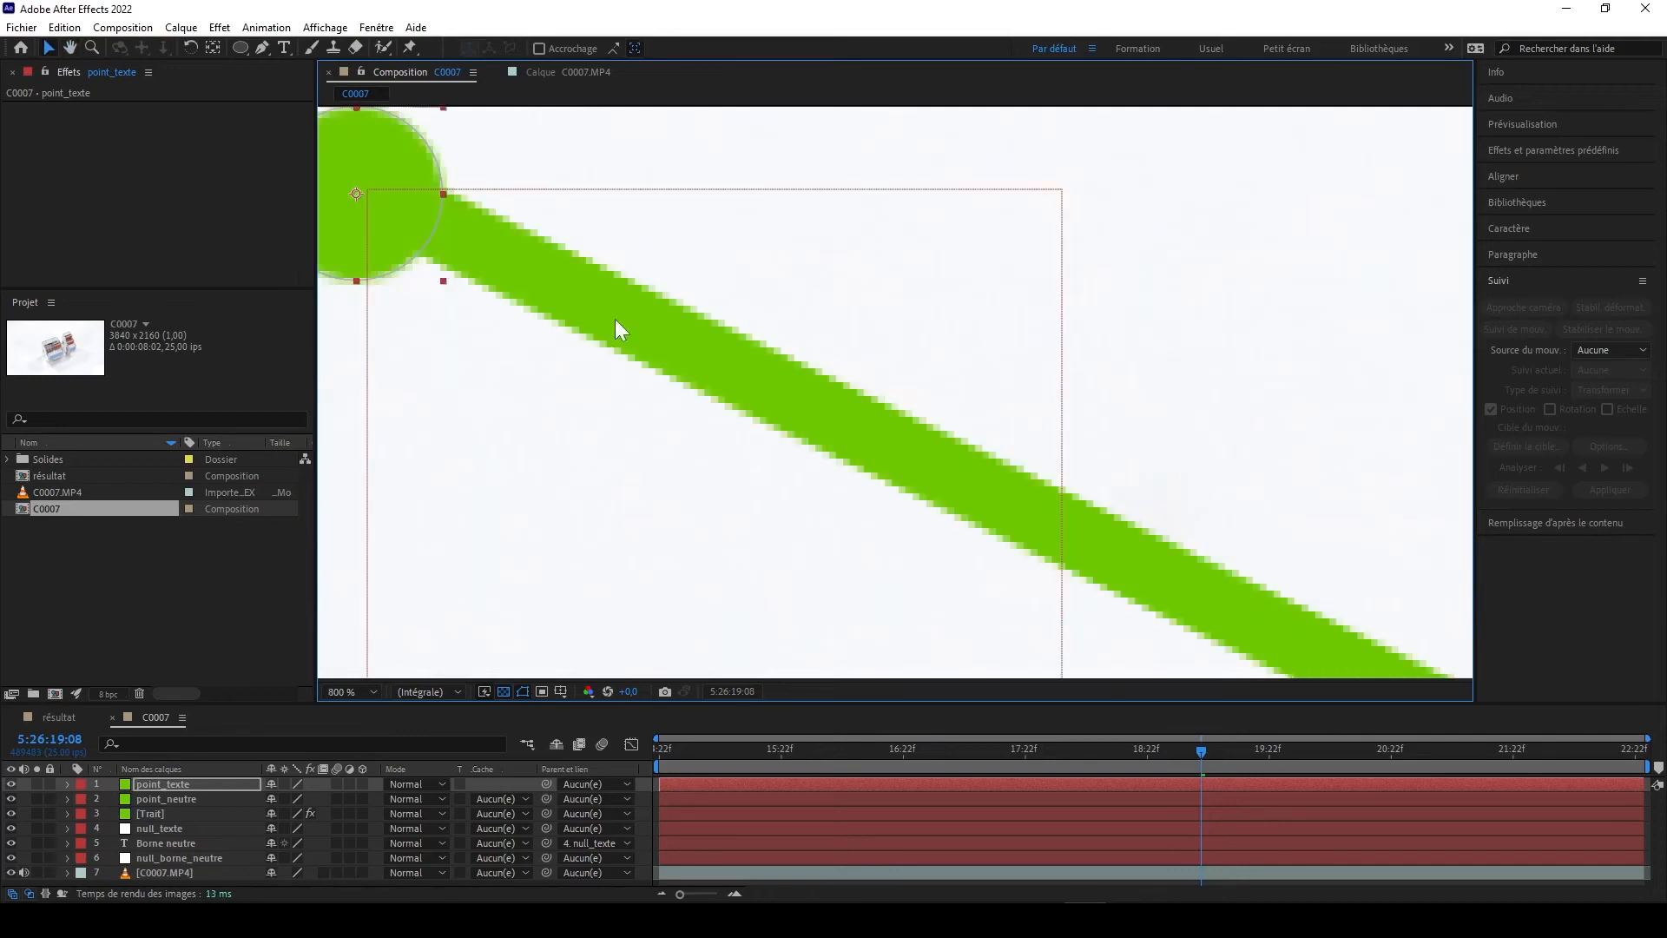
pyautogui.moveTo(614, 328); pyautogui.dragTo(889, 431)
pyautogui.moveTo(756, 346); pyautogui.dragTo(767, 340)
pyautogui.scroll(-5, 1027, 521)
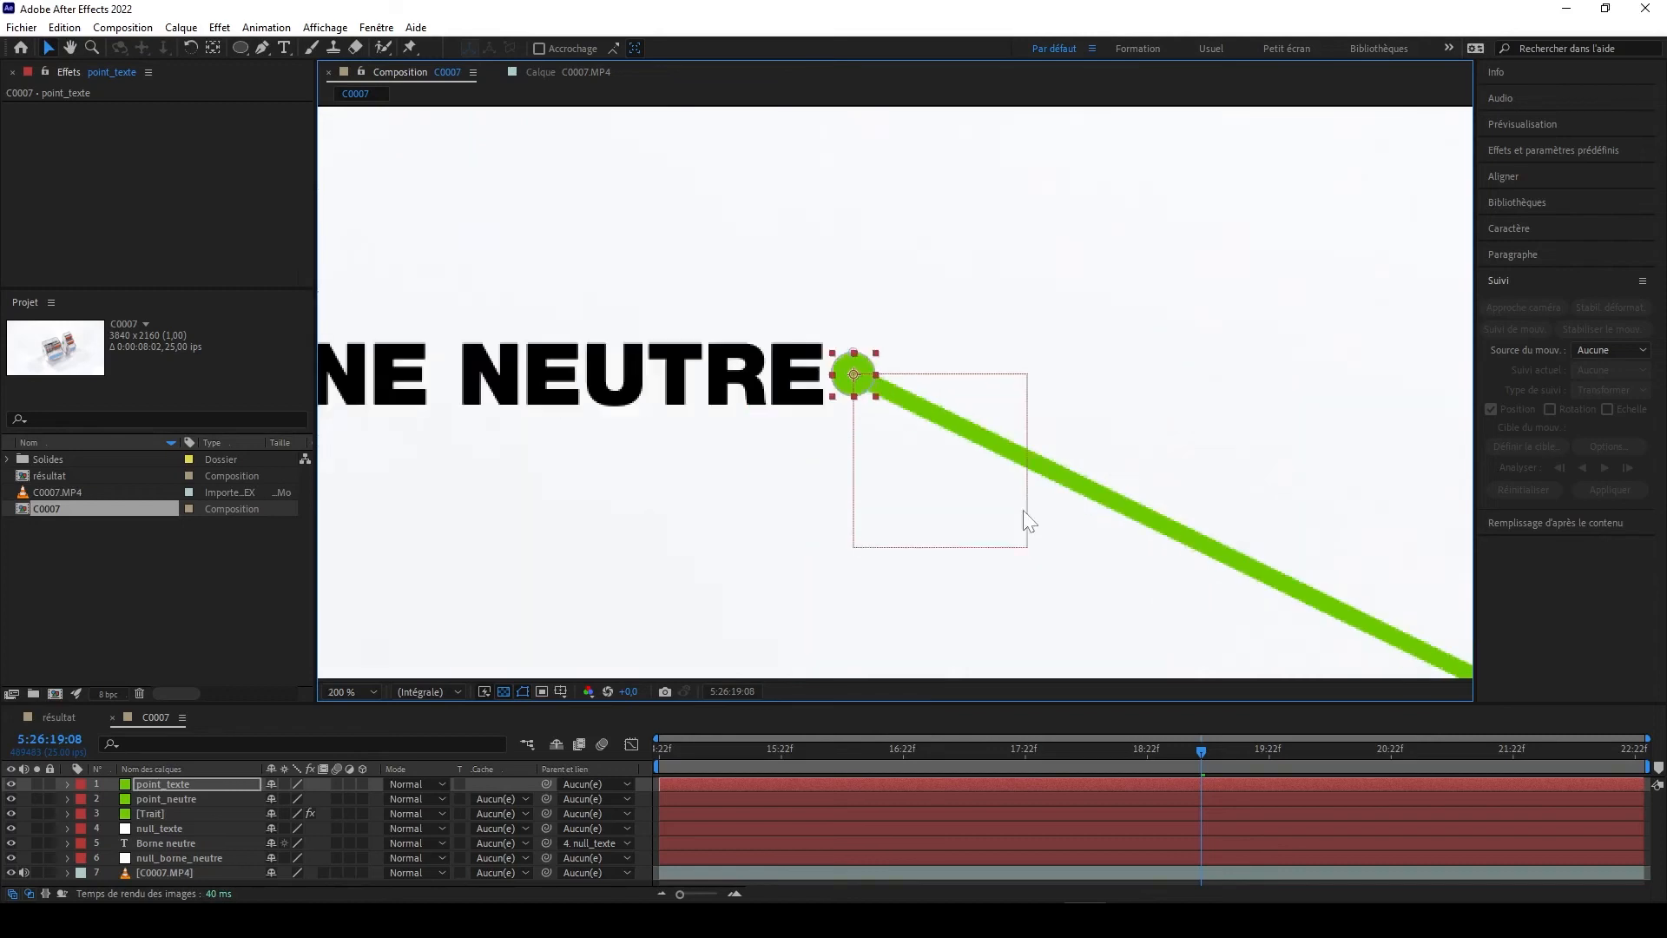
pyautogui.moveTo(1166, 577); pyautogui.dragTo(1085, 505)
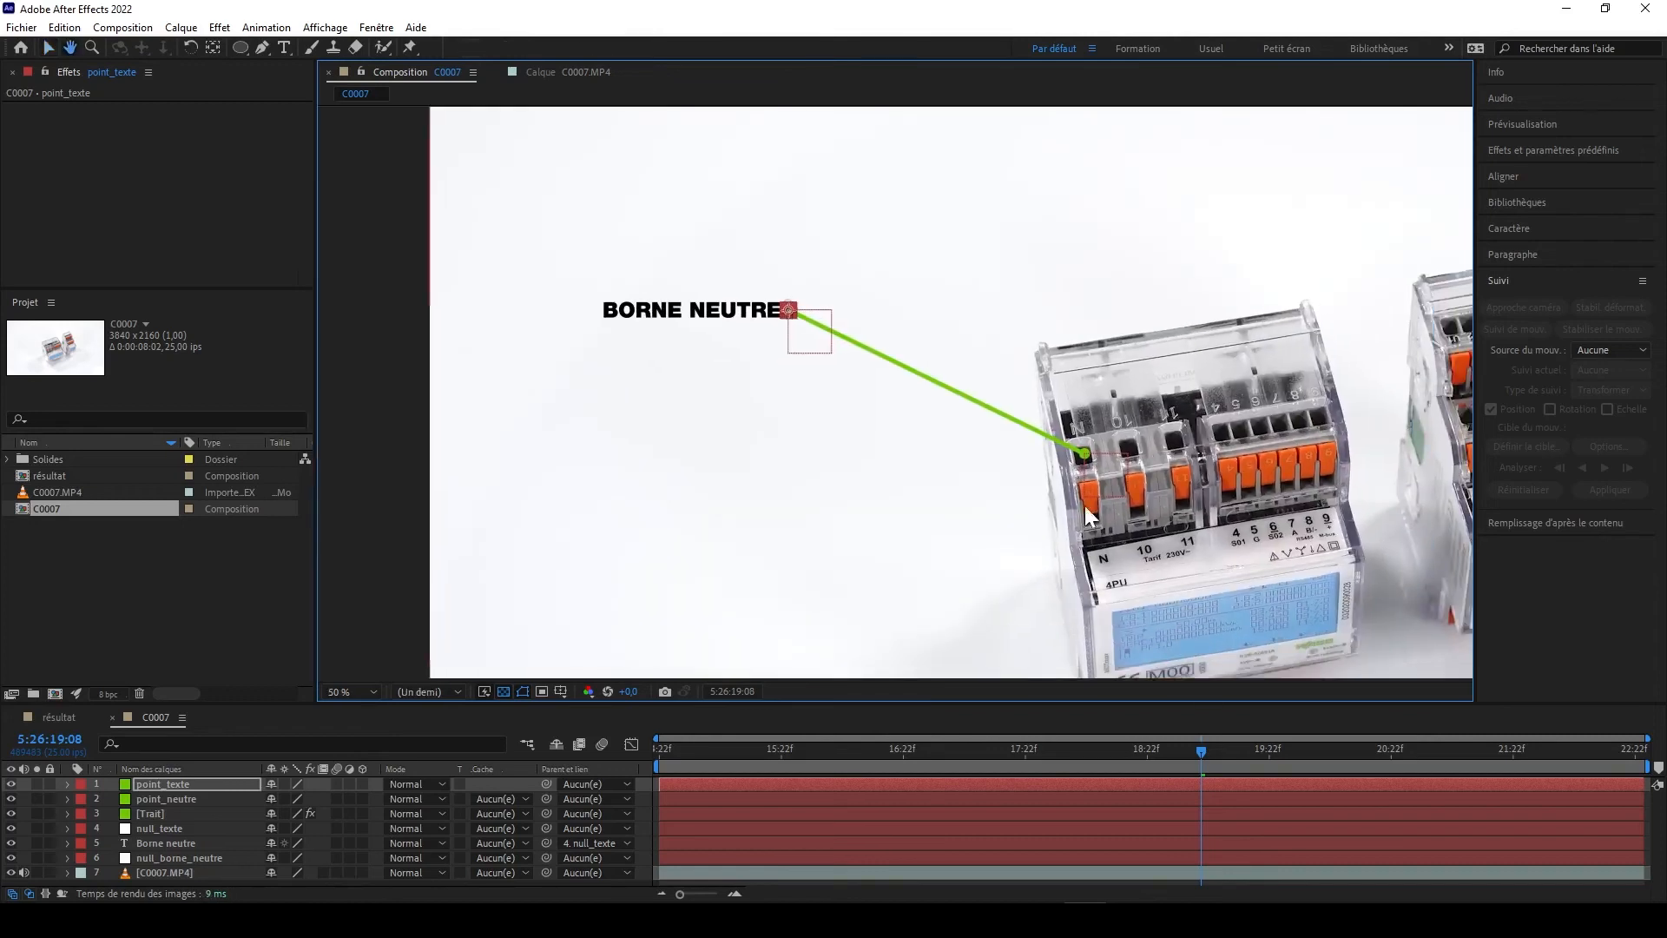
# - Go to the composition's start at 5:26:14:22 and move point_neutre onto the beam's end at the neutral terminal
pyautogui.click(1201, 752)
pyautogui.moveTo(1202, 752); pyautogui.dragTo(492, 734)
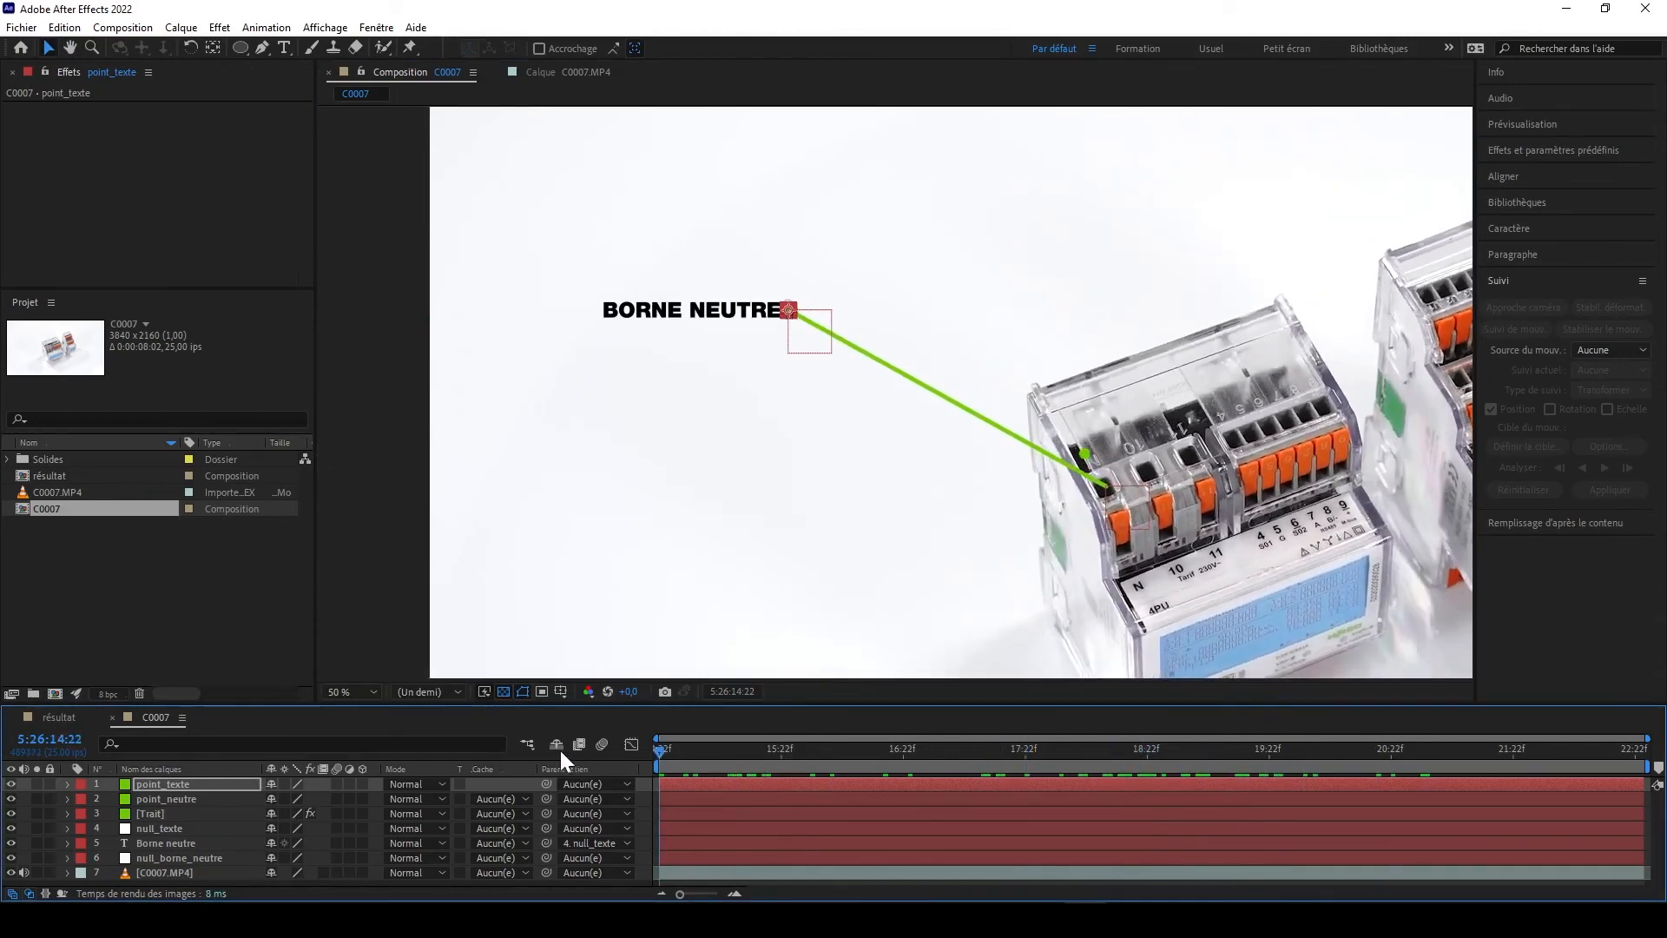
pyautogui.click(1083, 455)
pyautogui.scroll(2, 1101, 505)
pyautogui.moveTo(1077, 499); pyautogui.dragTo(319, 369)
pyautogui.moveTo(913, 482); pyautogui.dragTo(835, 470)
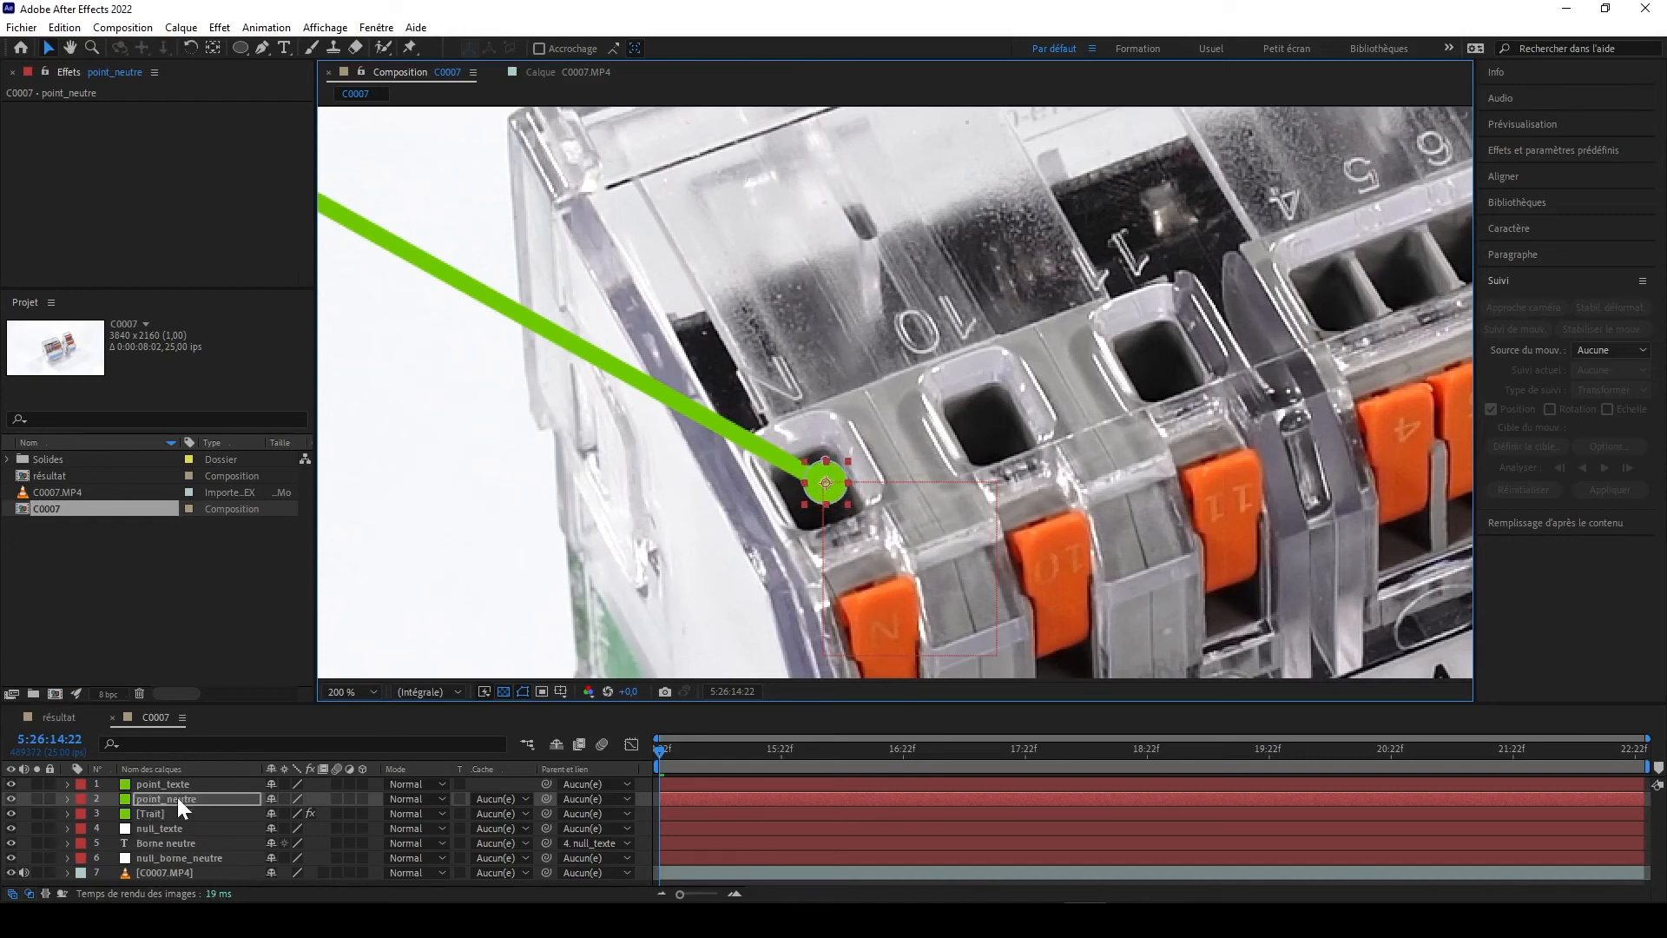
# - Parent point_neutre to null_borne_neutre with the pick whip and scrub the timeline to check that the dot follows the terminal
pyautogui.moveTo(545, 799); pyautogui.dragTo(134, 856)
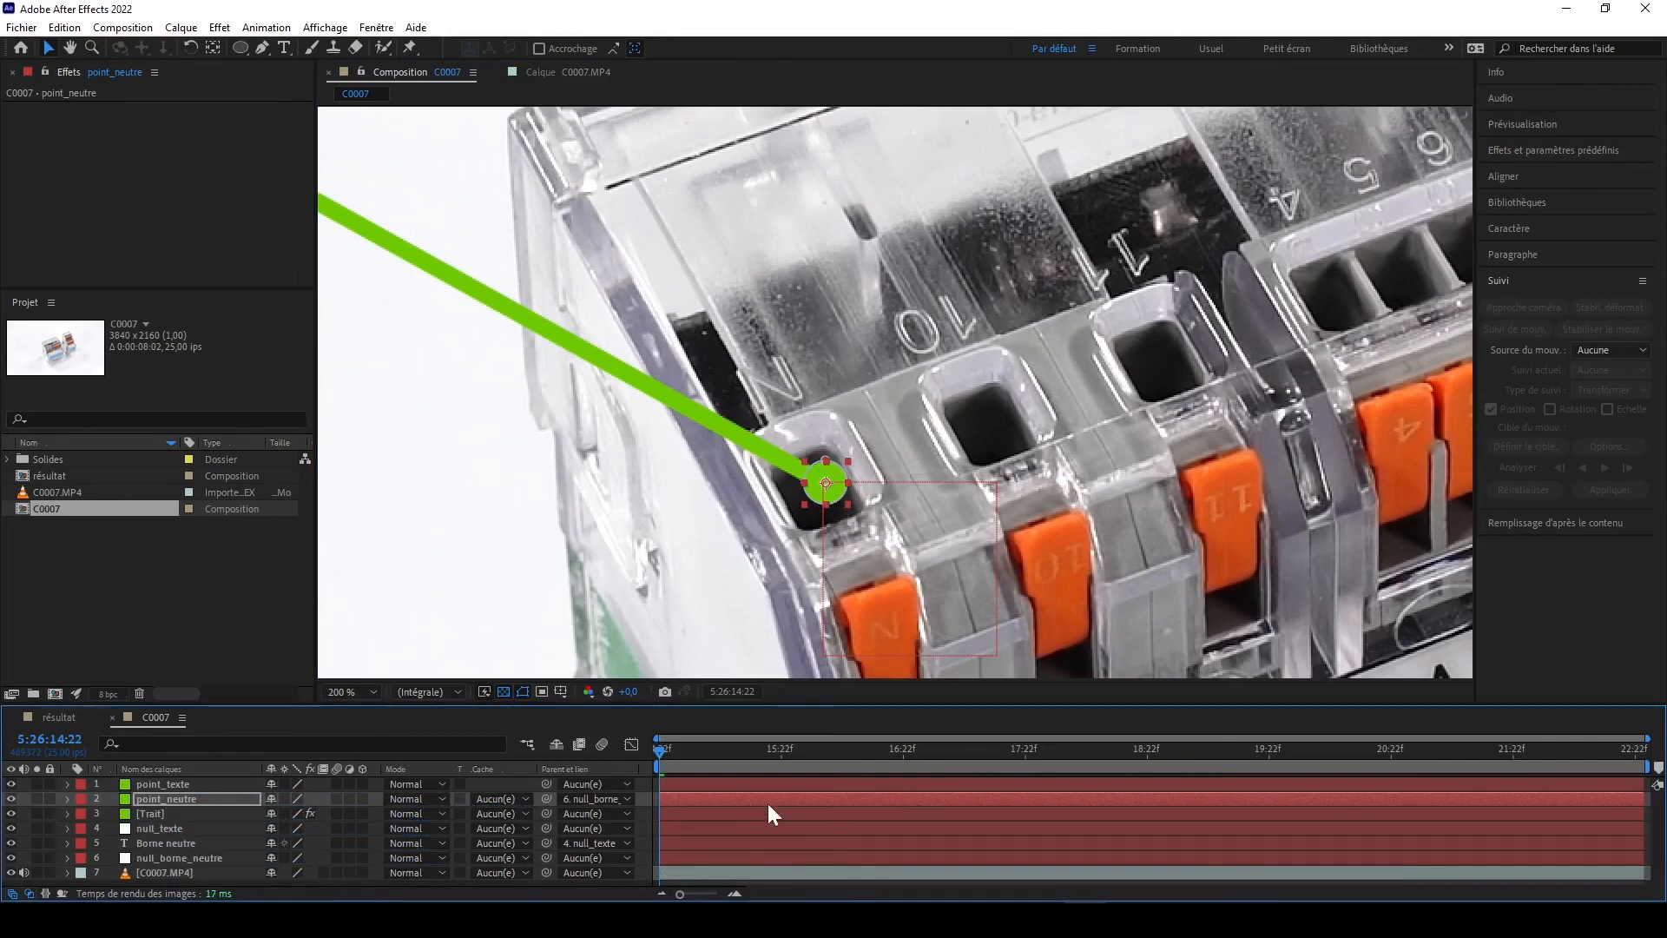
pyautogui.moveTo(663, 759); pyautogui.dragTo(801, 752)
pyautogui.moveTo(984, 755); pyautogui.dragTo(570, 764)
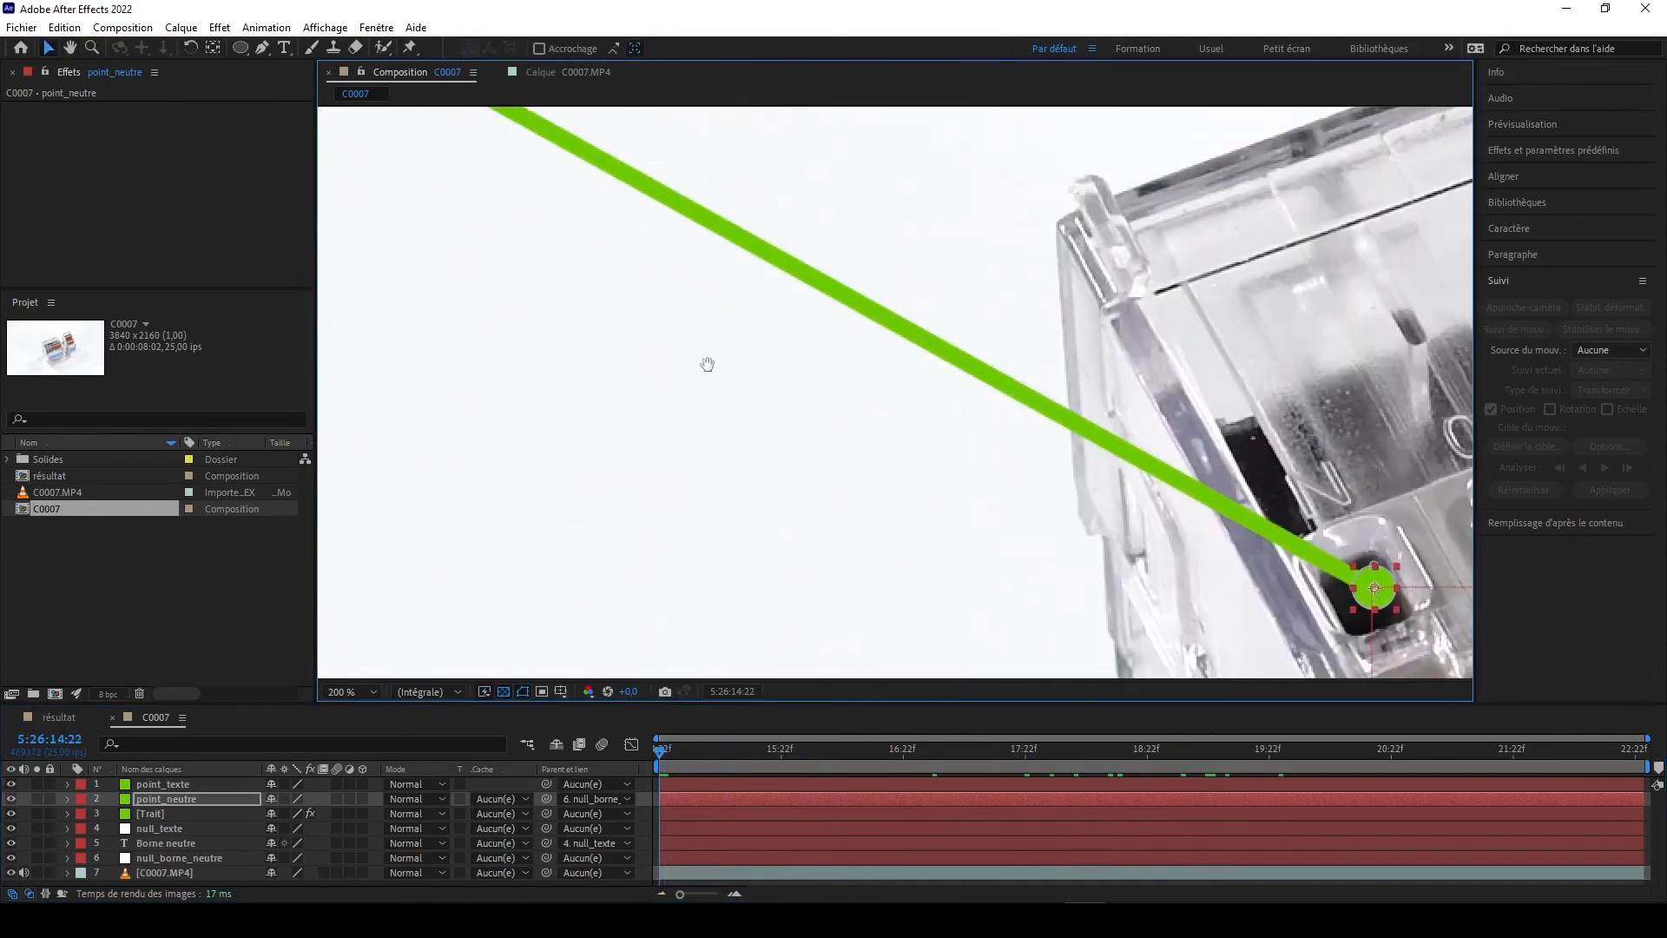
# - Parent point_texte to null_texte with the pick whip and reposition null_texte to check that the dot, text and beam follow
pyautogui.click(174, 786)
pyautogui.moveTo(545, 784); pyautogui.dragTo(161, 828)
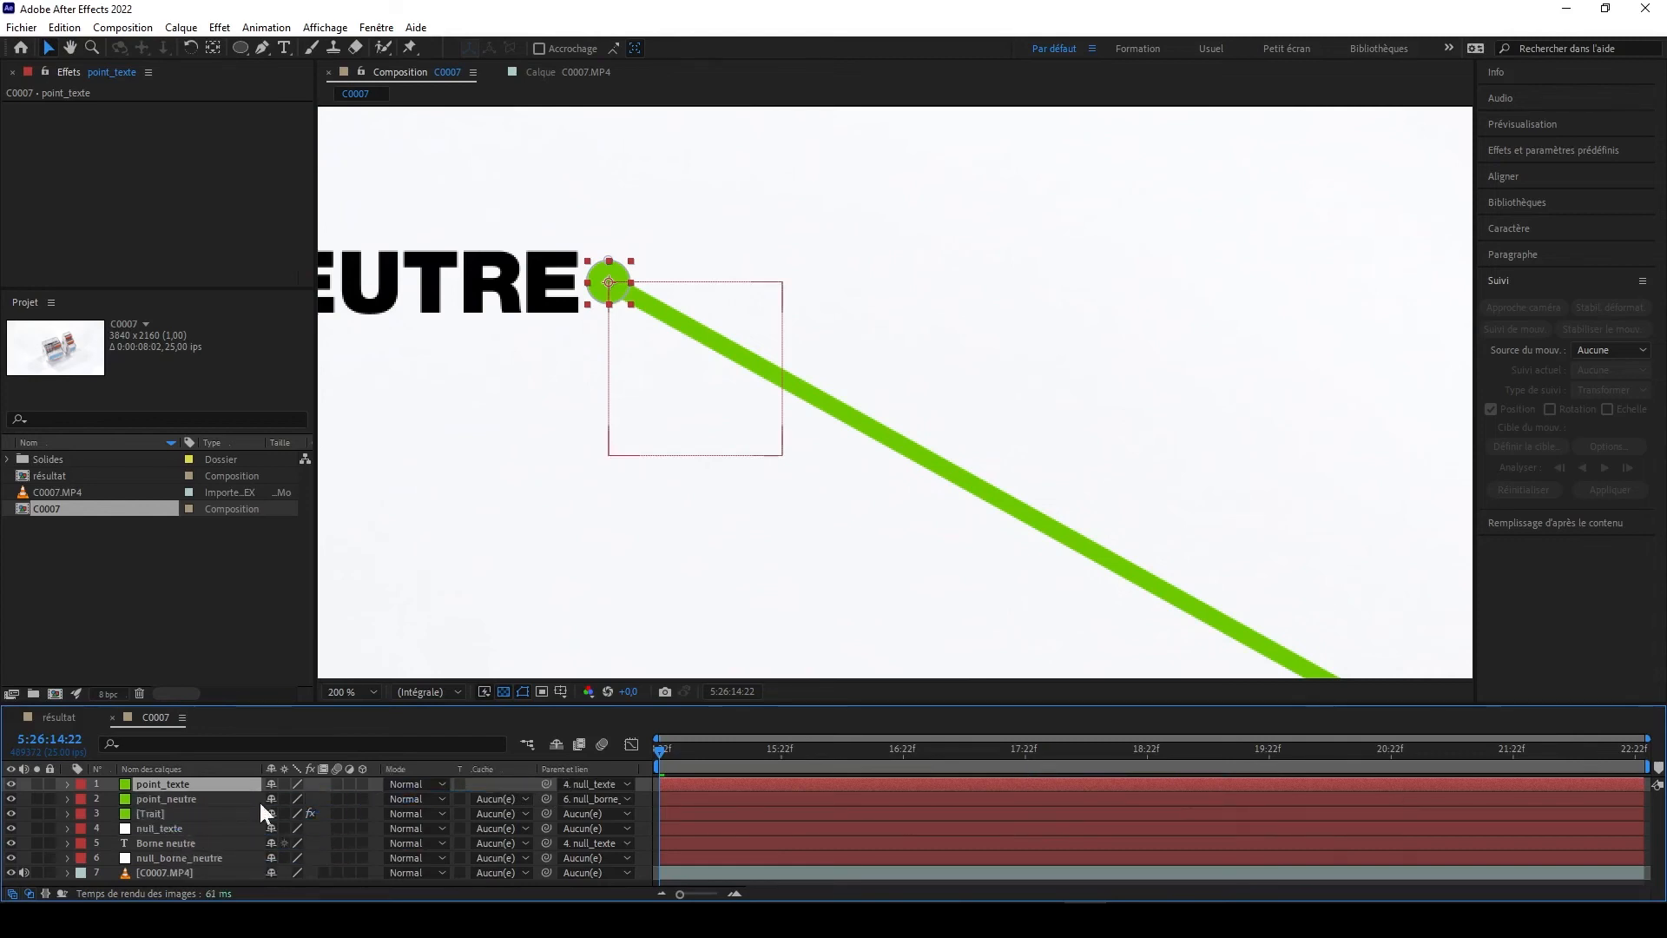
pyautogui.click(168, 827)
pyautogui.moveTo(639, 405); pyautogui.dragTo(909, 427)
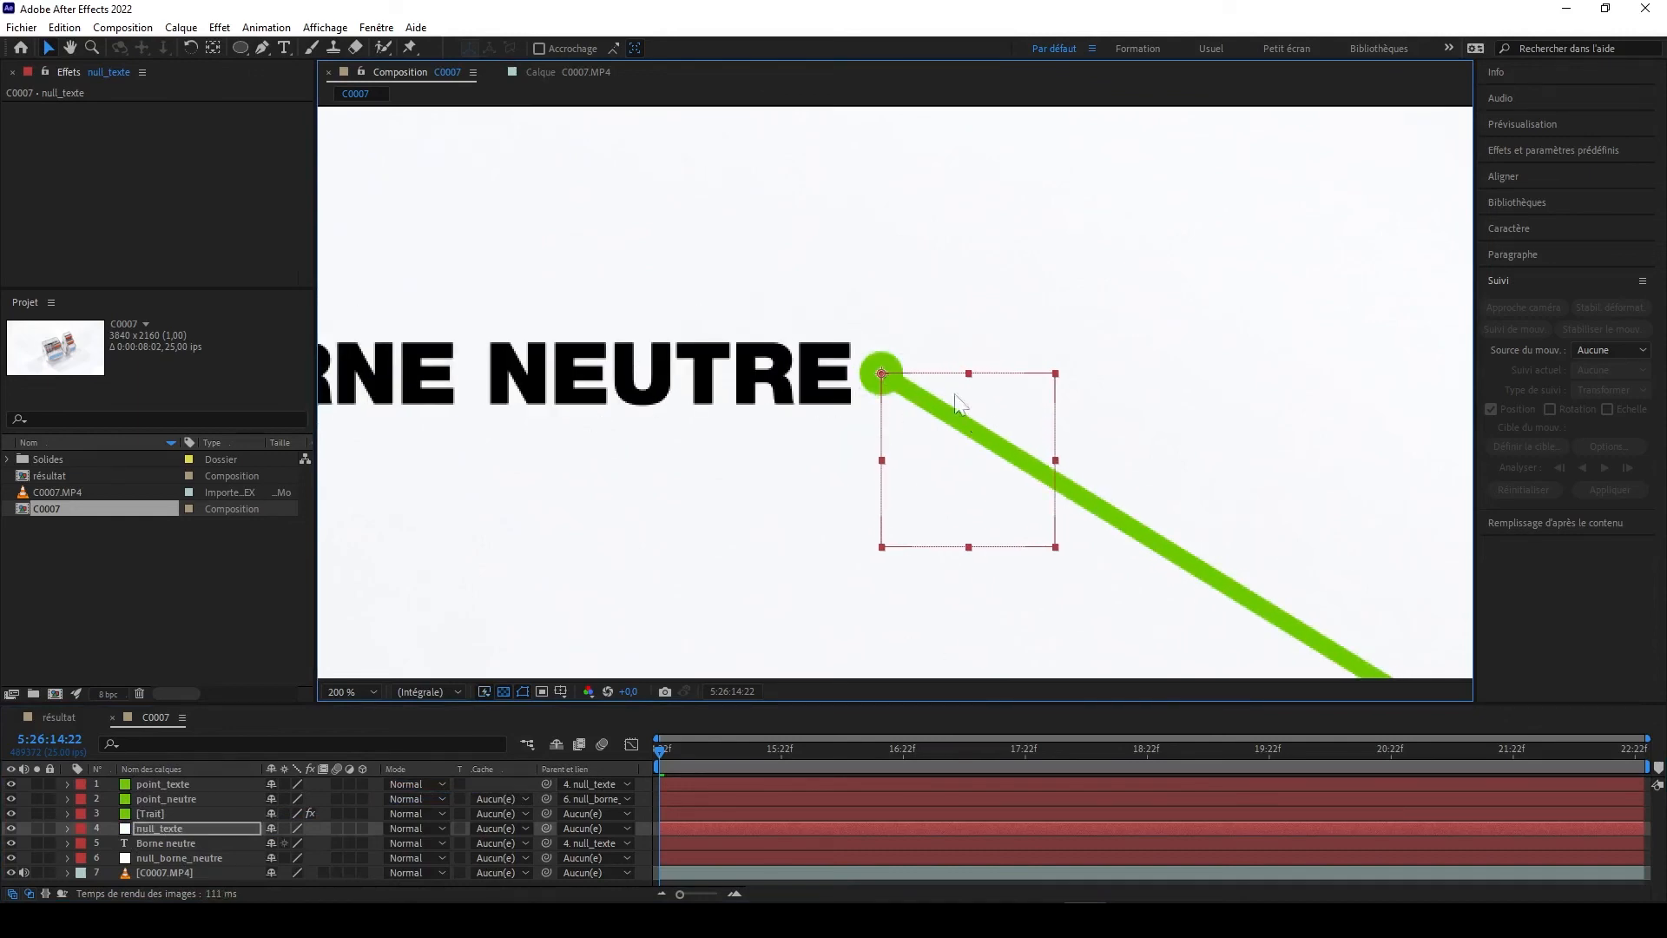
pyautogui.moveTo(909, 543); pyautogui.dragTo(822, 530)
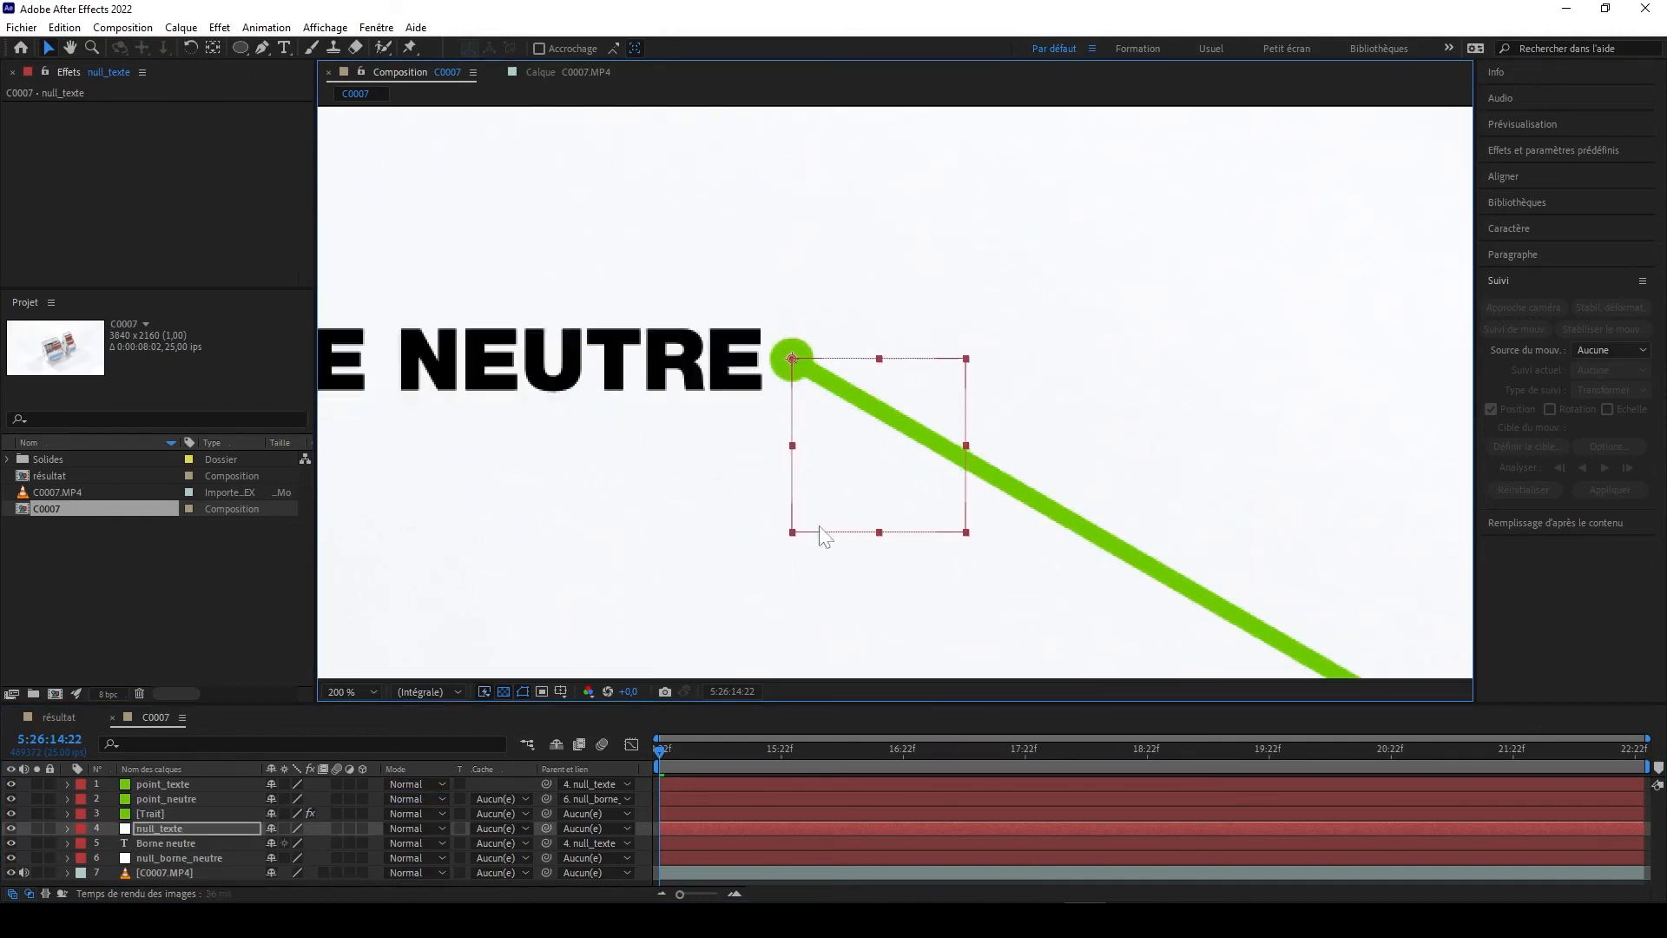
# - Scrub the timeline with the whole composition in view to check the callout's tracking on the neutral terminal
pyautogui.scroll(-2, 832, 530)
pyautogui.moveTo(1049, 526); pyautogui.dragTo(777, 458)
pyautogui.scroll(-1, 762, 569)
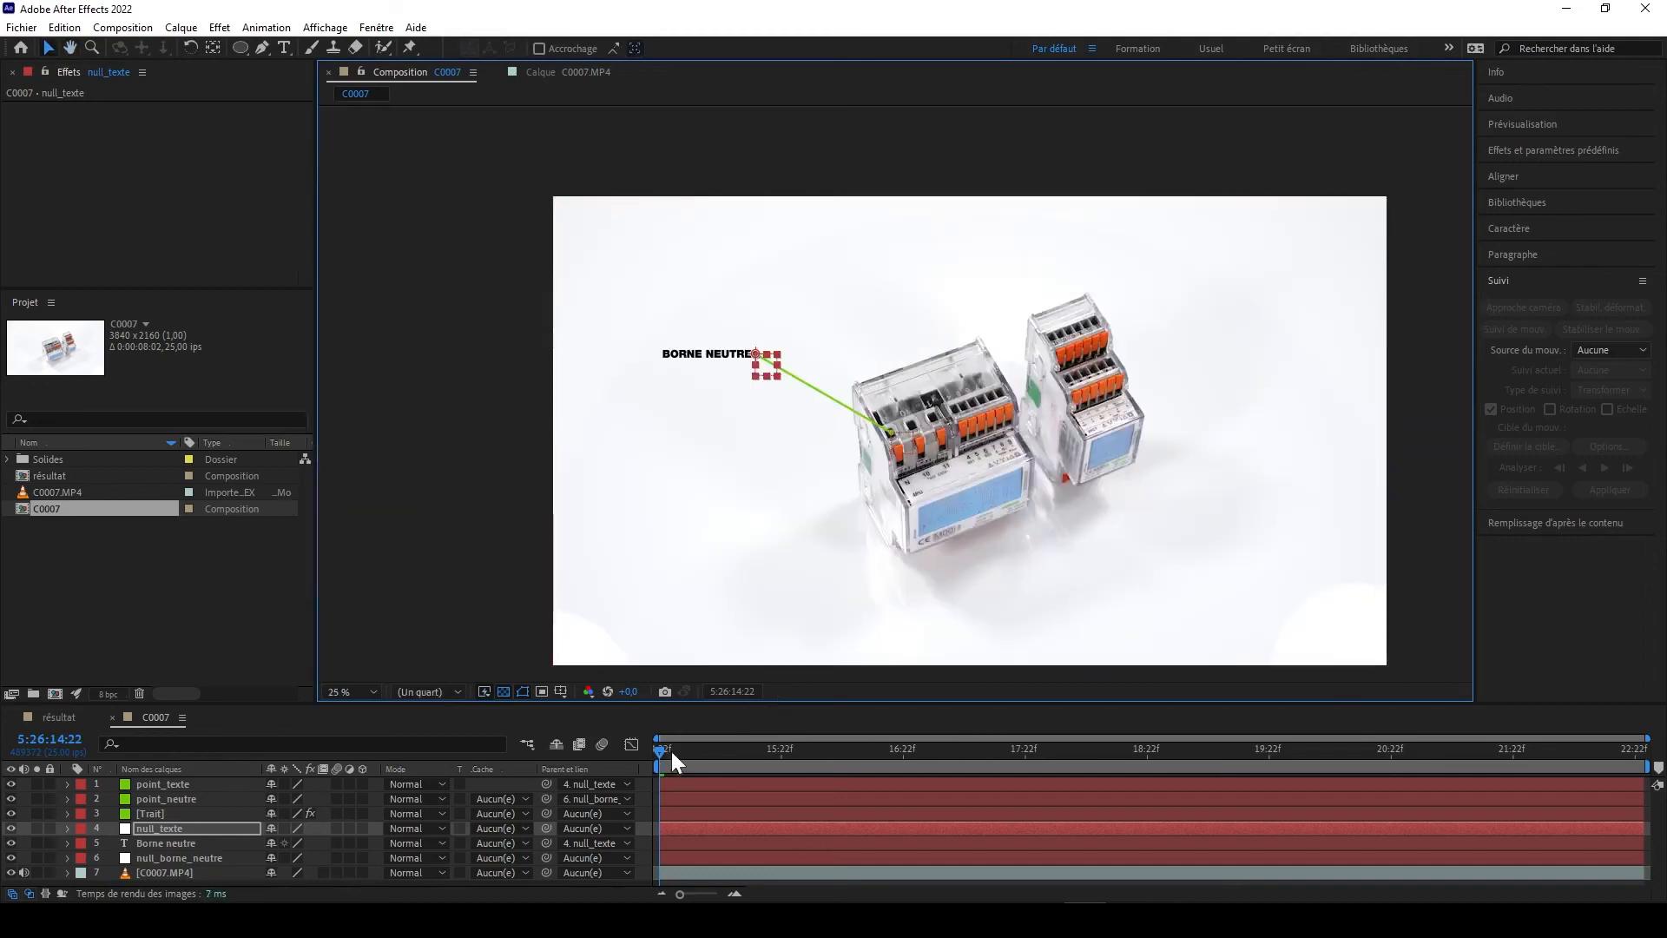
pyautogui.moveTo(672, 751); pyautogui.dragTo(1328, 777)
pyautogui.moveTo(968, 760); pyautogui.dragTo(820, 769)
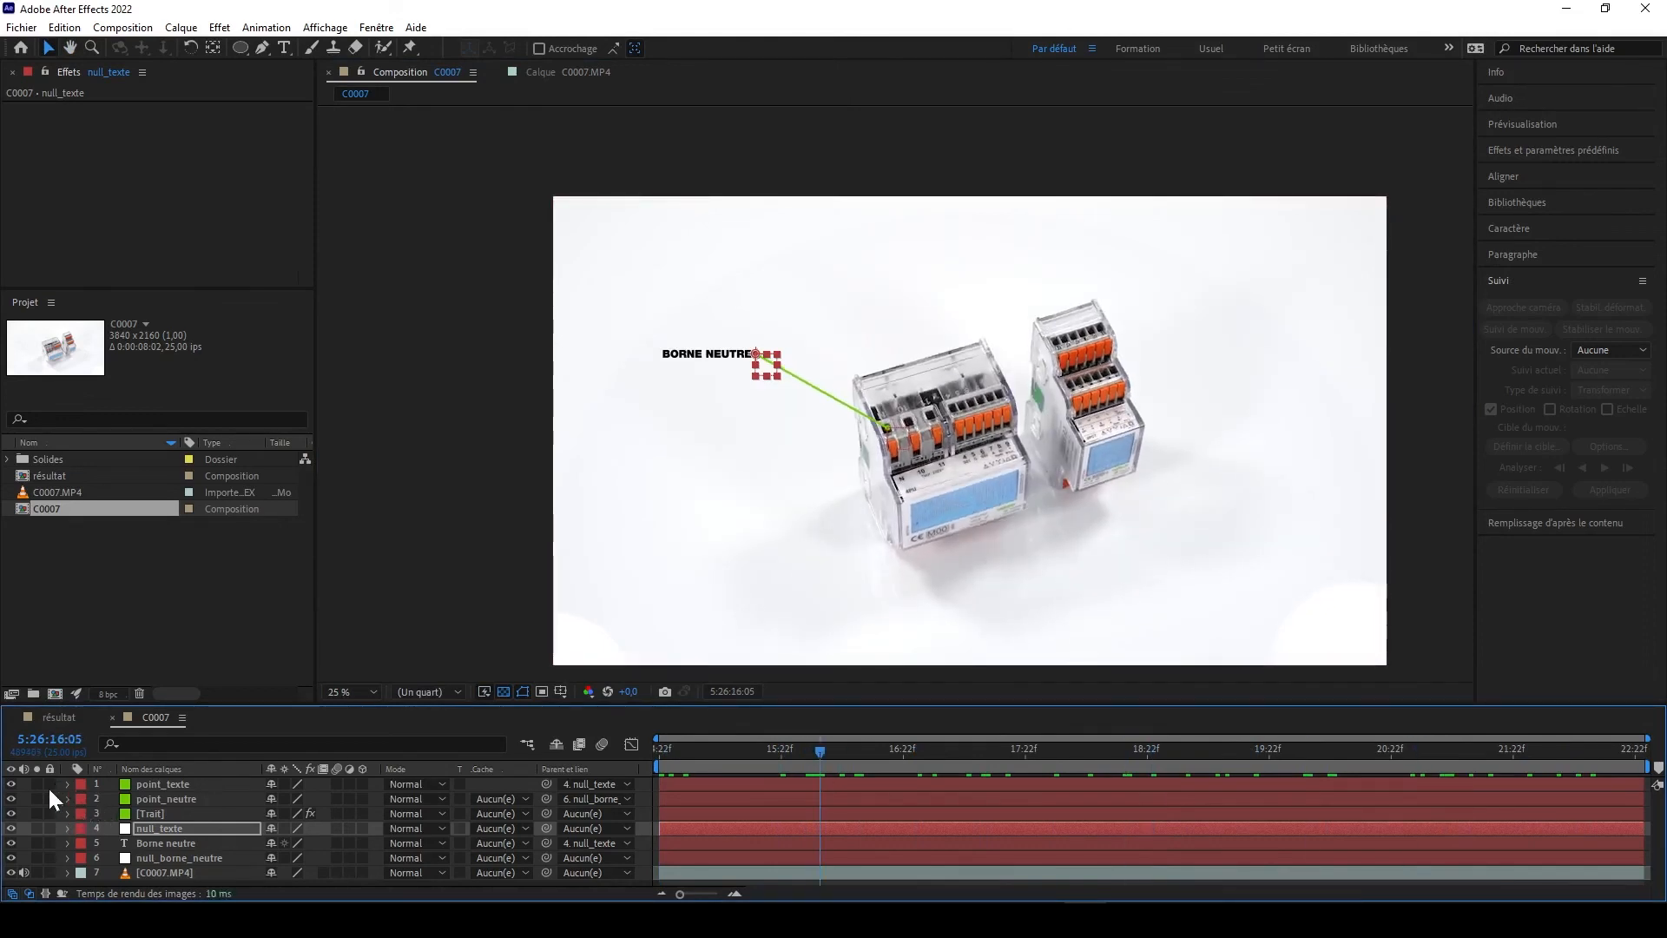
# - Undo the stray move of the Trait layer and lock every layer except null_texte
pyautogui.moveTo(732, 519); pyautogui.dragTo(438, 447)
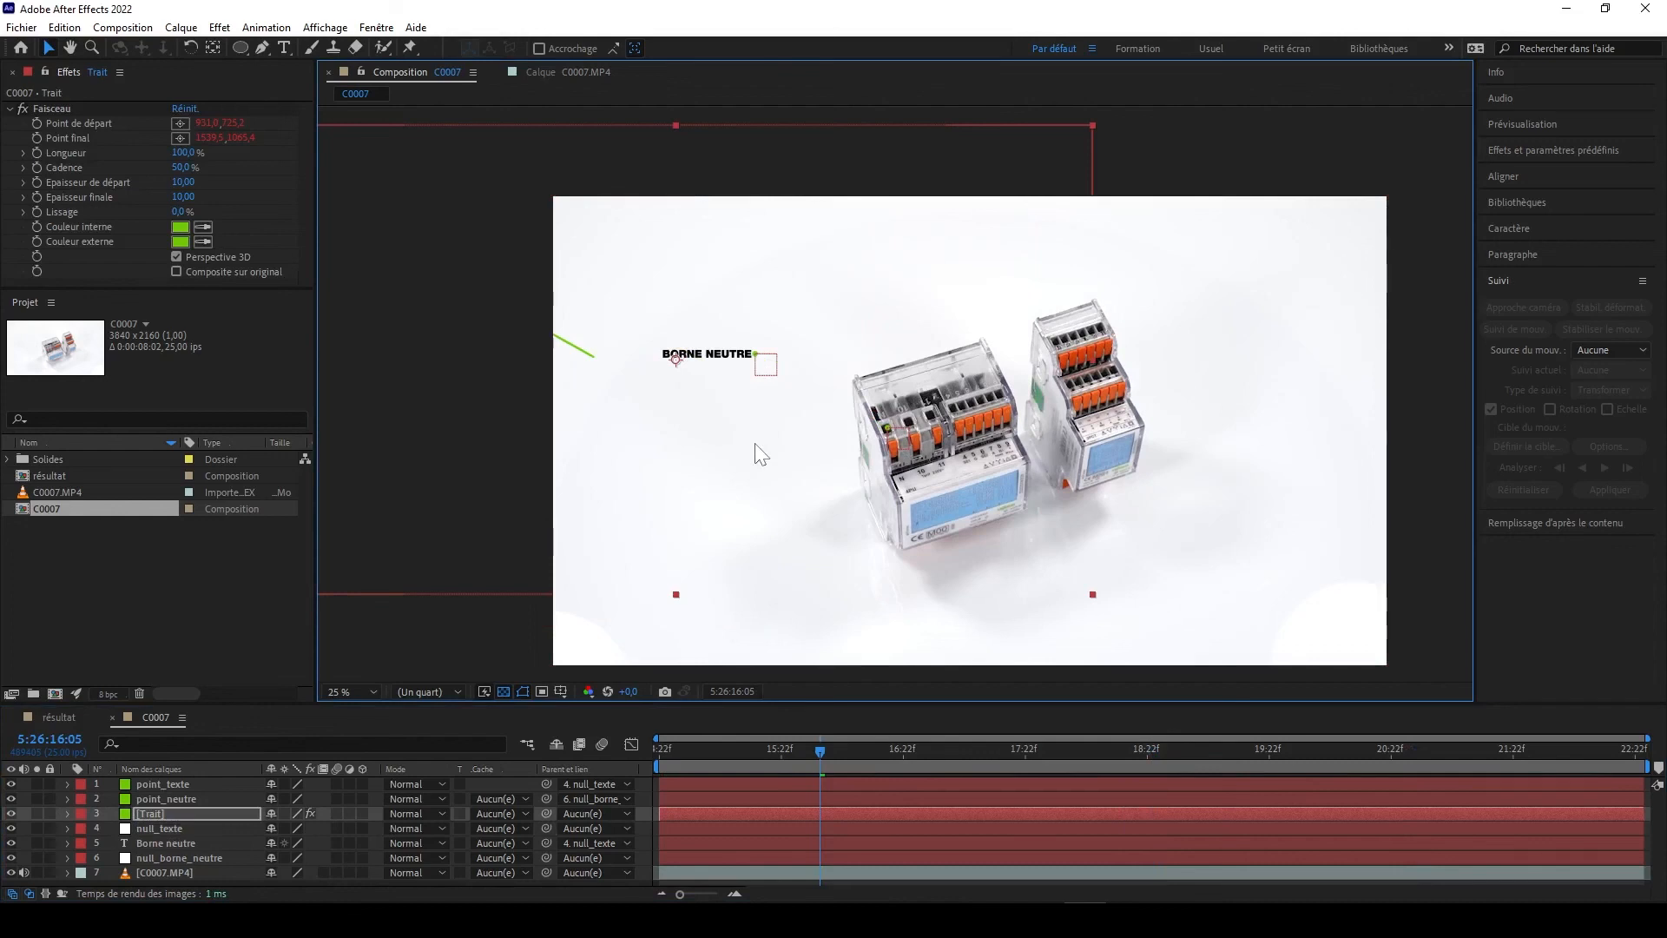
pyautogui.hotkey('ctrl', 'z')
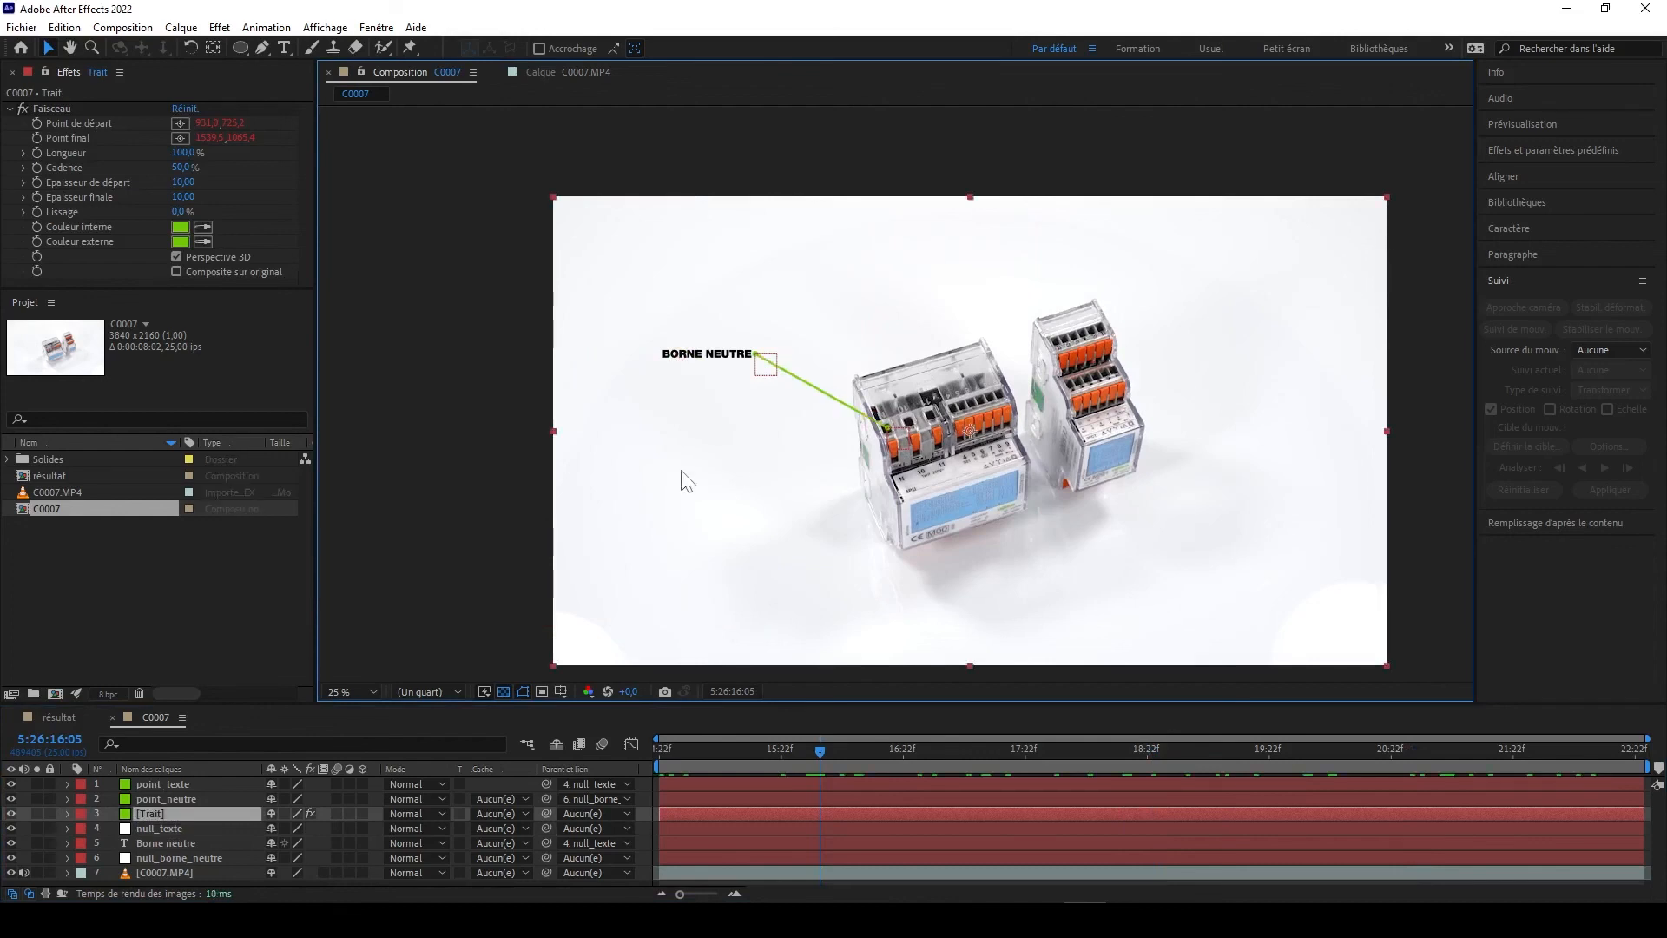
pyautogui.click(50, 814)
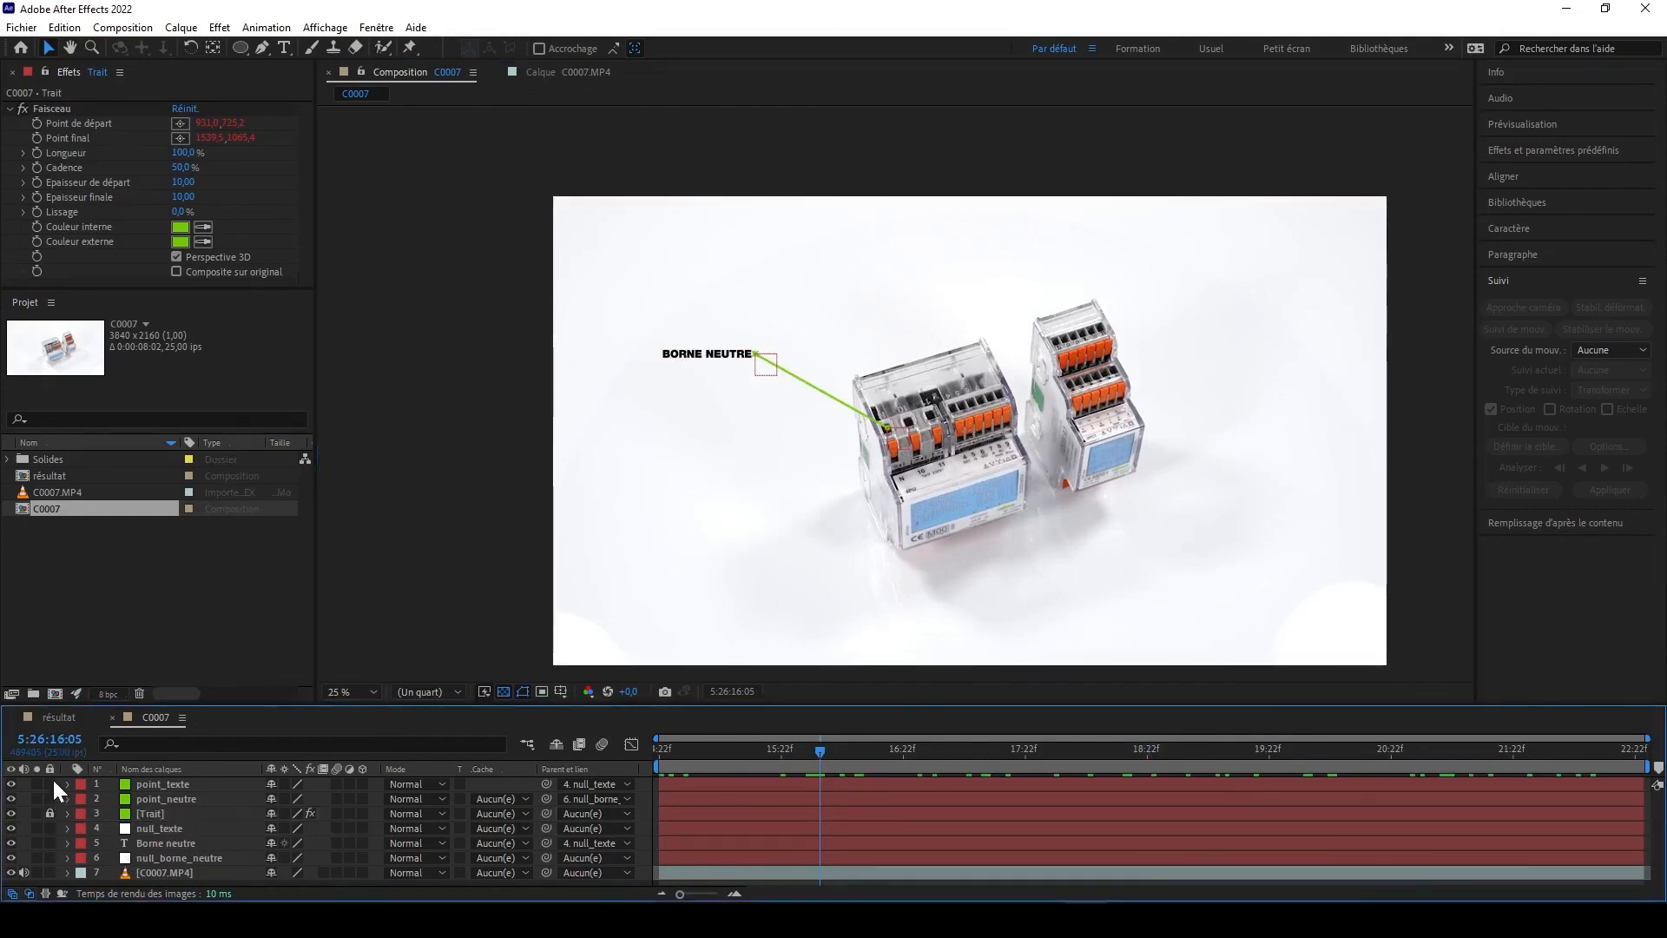
pyautogui.moveTo(51, 784); pyautogui.dragTo(49, 872)
pyautogui.click(49, 828)
# - Move null_texte to the lower-left area of the image, taking the BORNE NEUTRE label below the neutral terminal
pyautogui.moveTo(765, 373); pyautogui.dragTo(749, 455)
pyautogui.click(918, 556)
pyautogui.scroll(2, 754, 466)
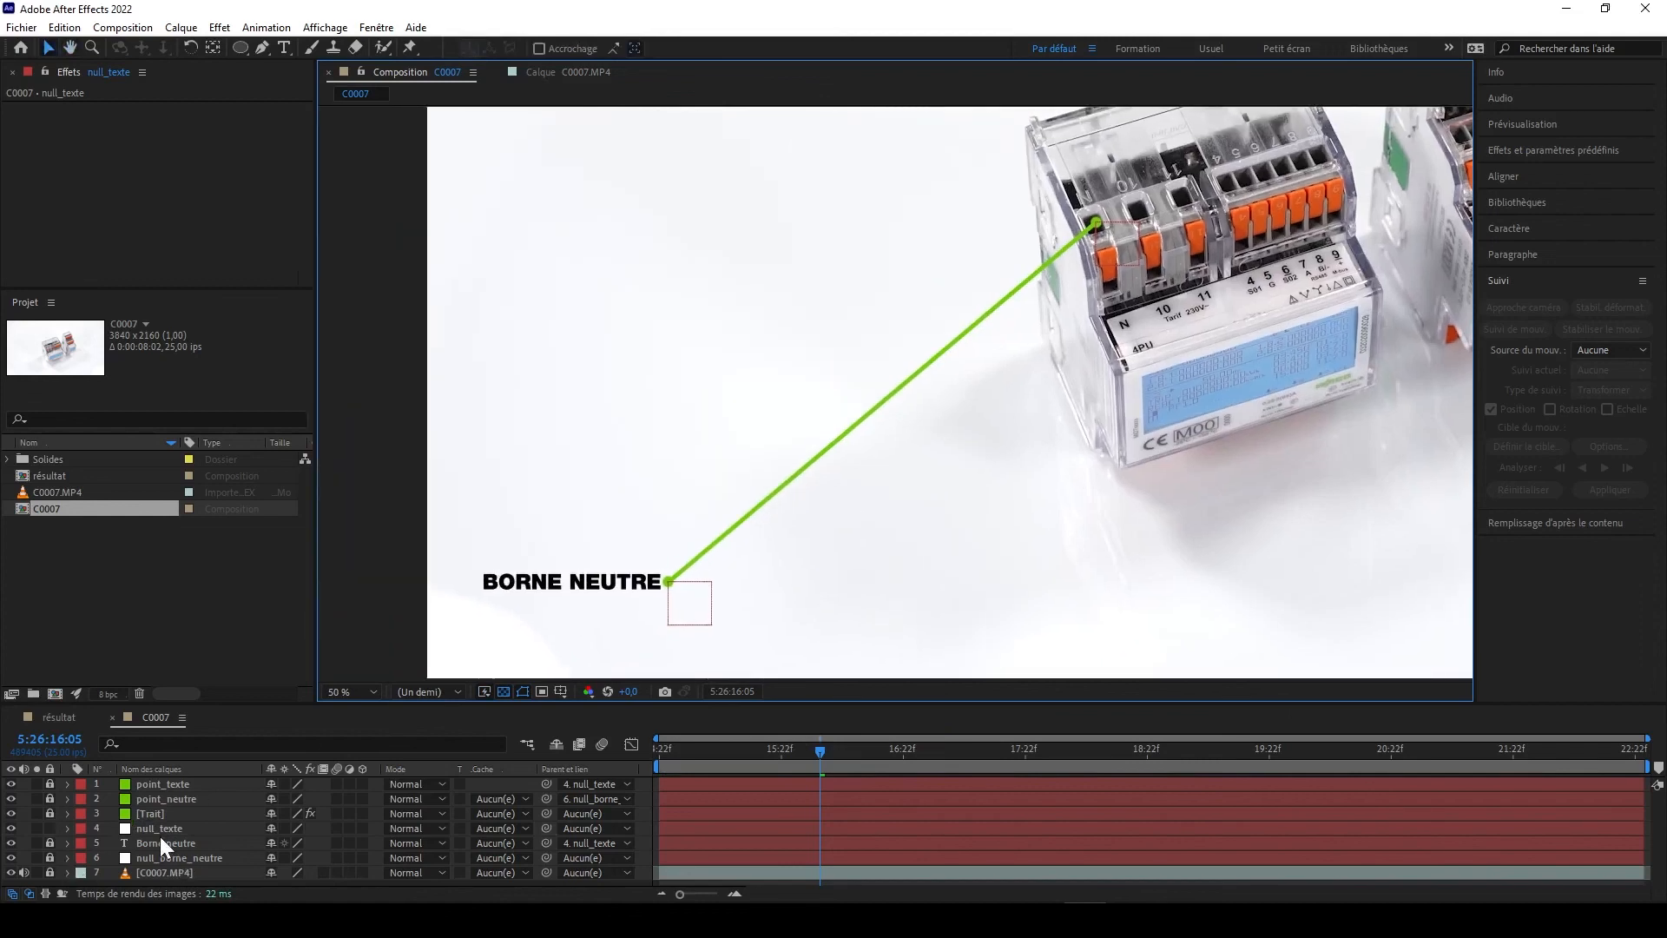
# - Unlock the Borne neutre layer, select its text in the composition and lock the layer again
pyautogui.click(49, 843)
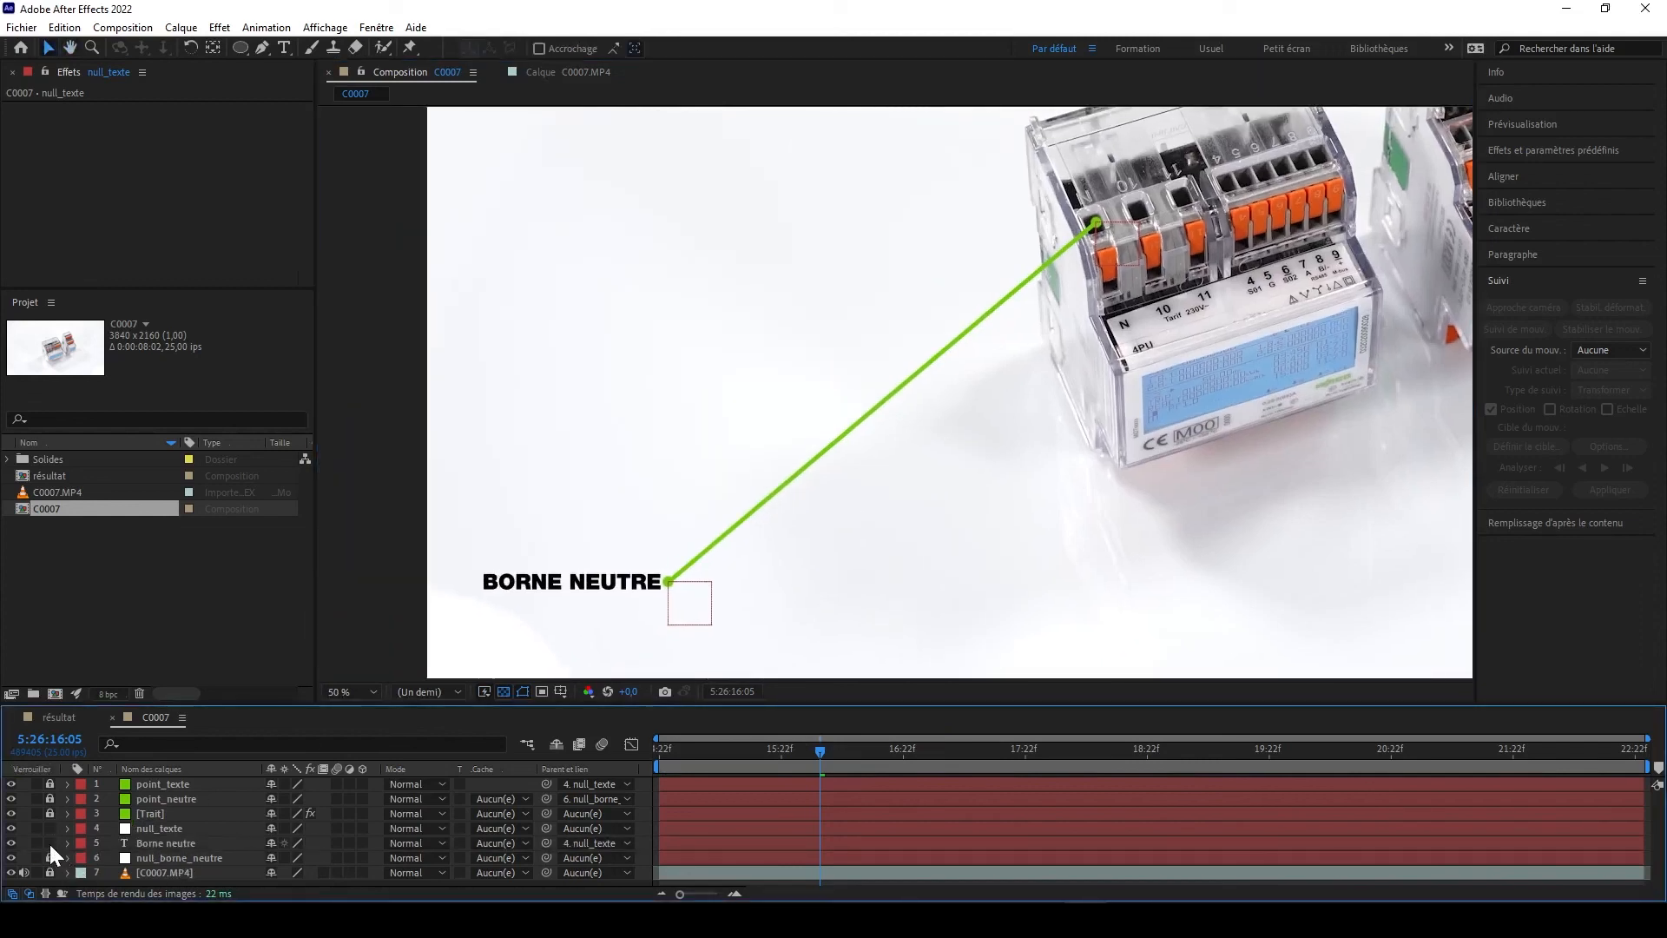
pyautogui.click(509, 591)
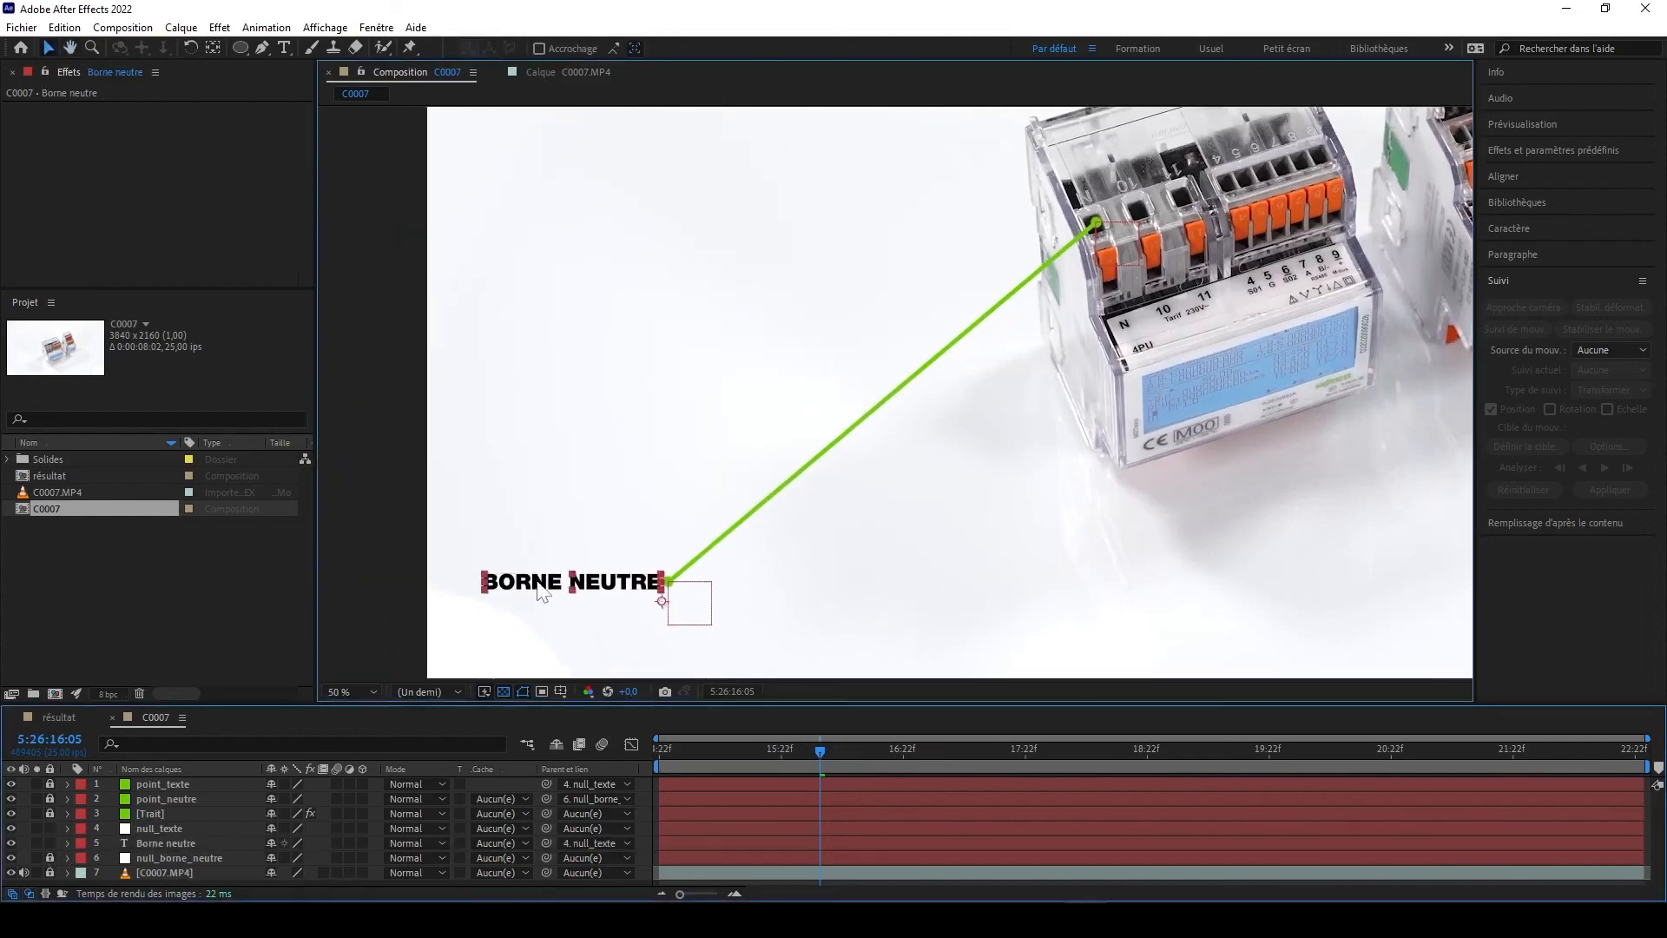
pyautogui.click(49, 843)
# - Scrub forward and back through the timeline to check the beam and dots with the label in its lower position
pyautogui.scroll(-2, 977, 484)
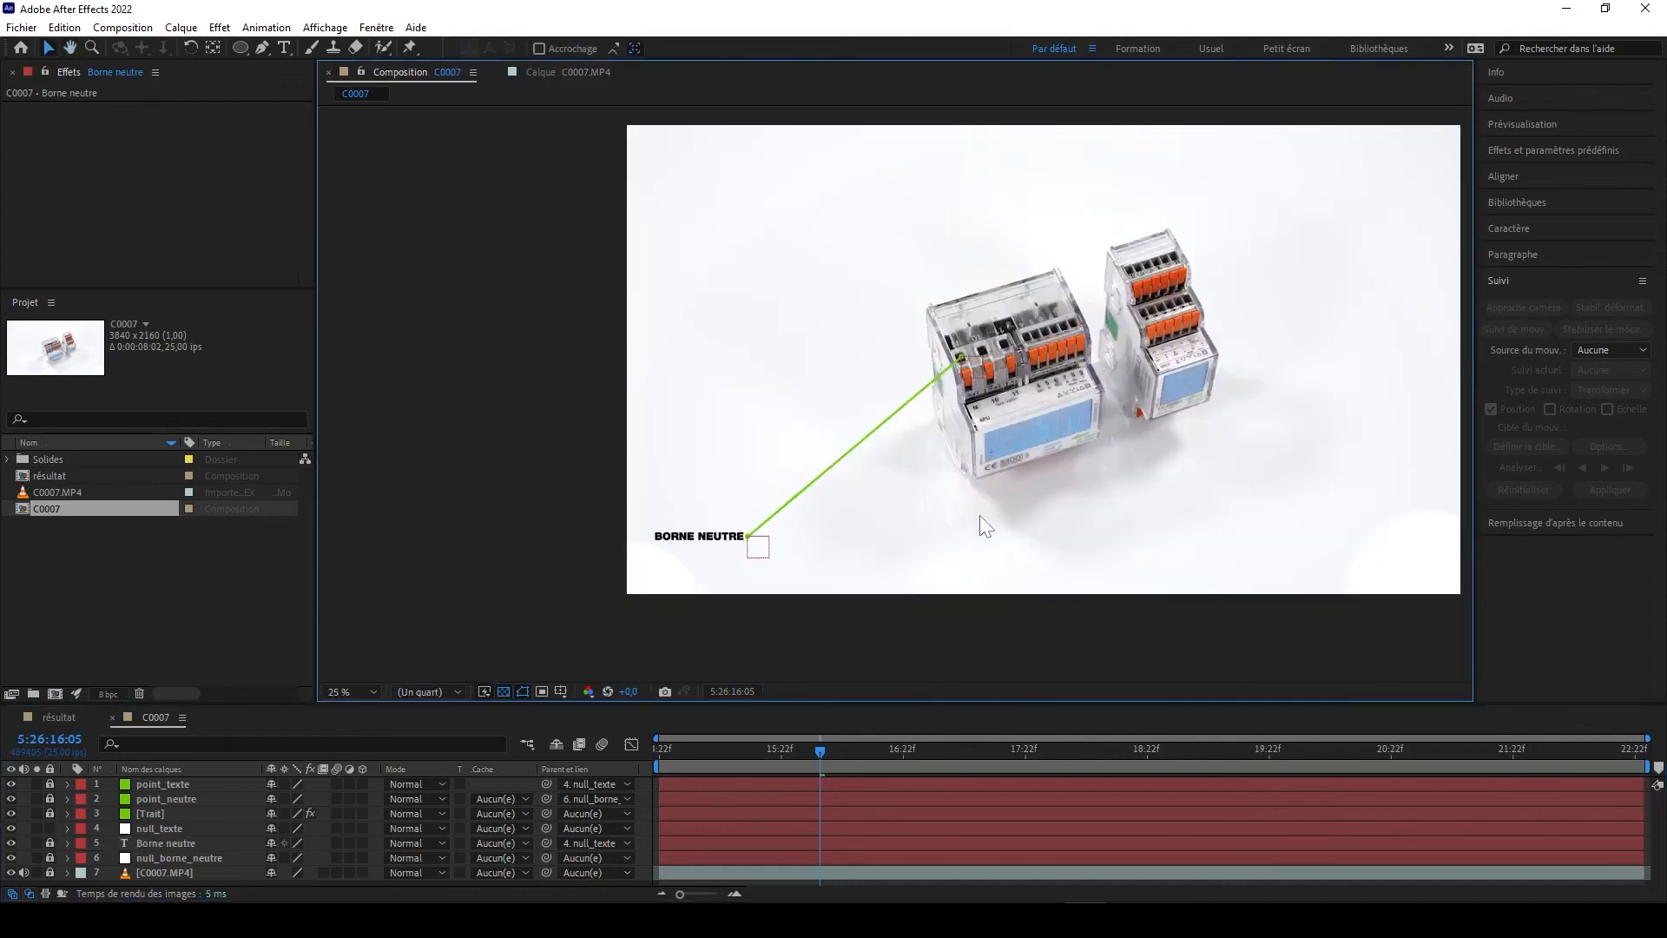
pyautogui.moveTo(820, 758); pyautogui.dragTo(1093, 679)
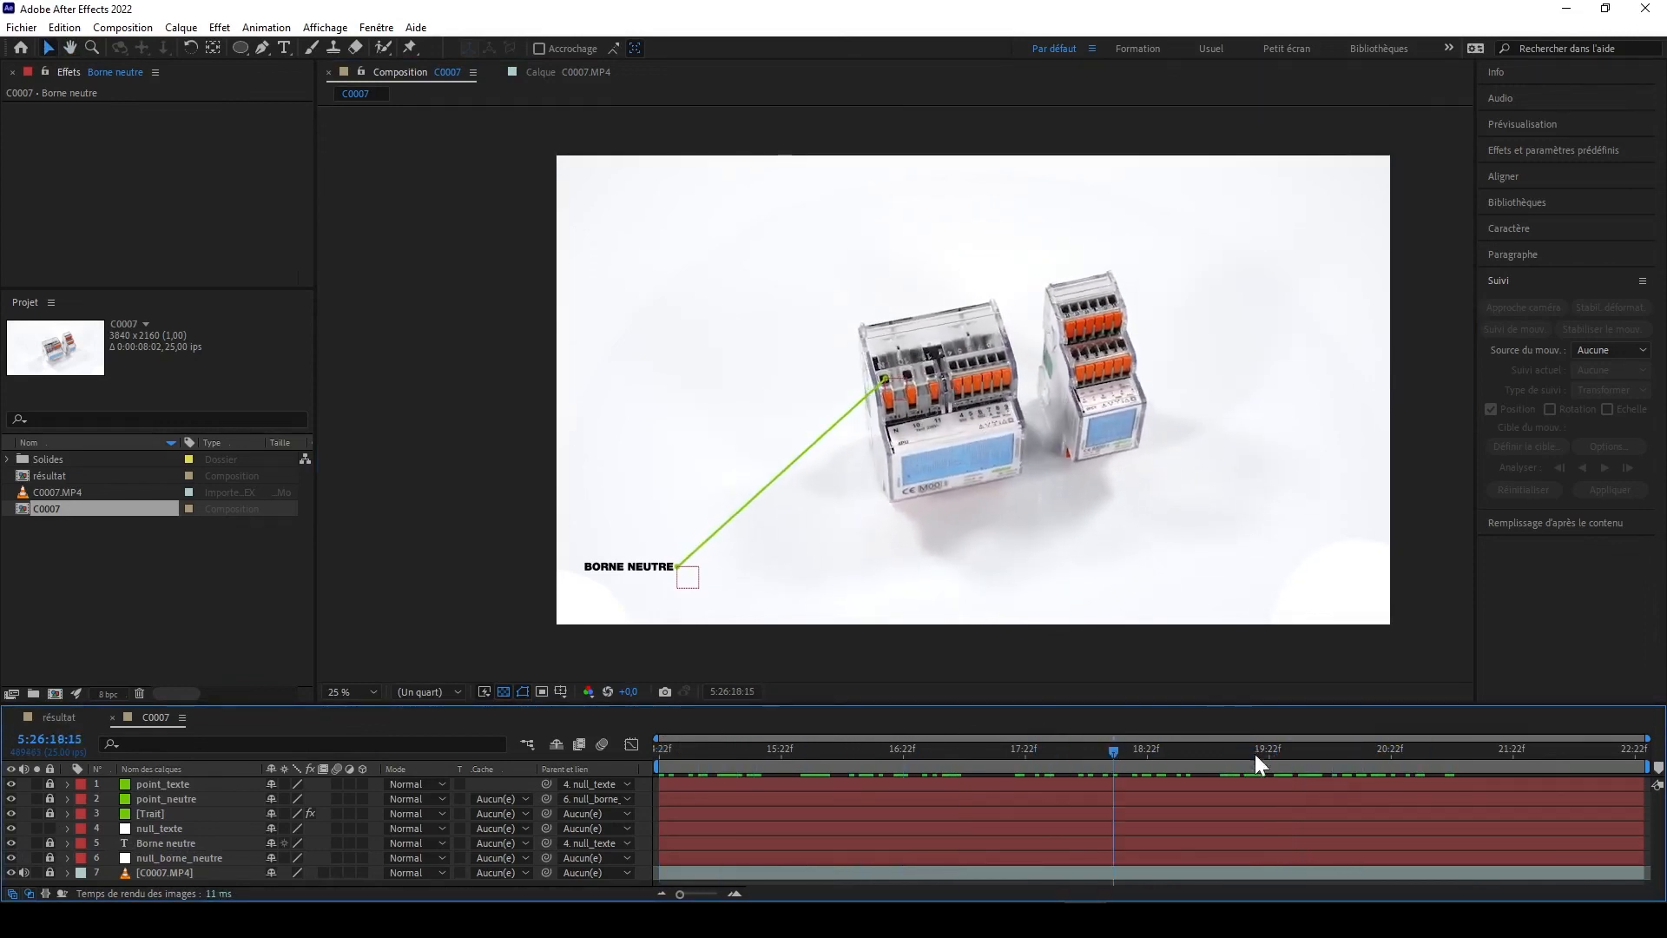
pyautogui.moveTo(1110, 748); pyautogui.dragTo(753, 728)
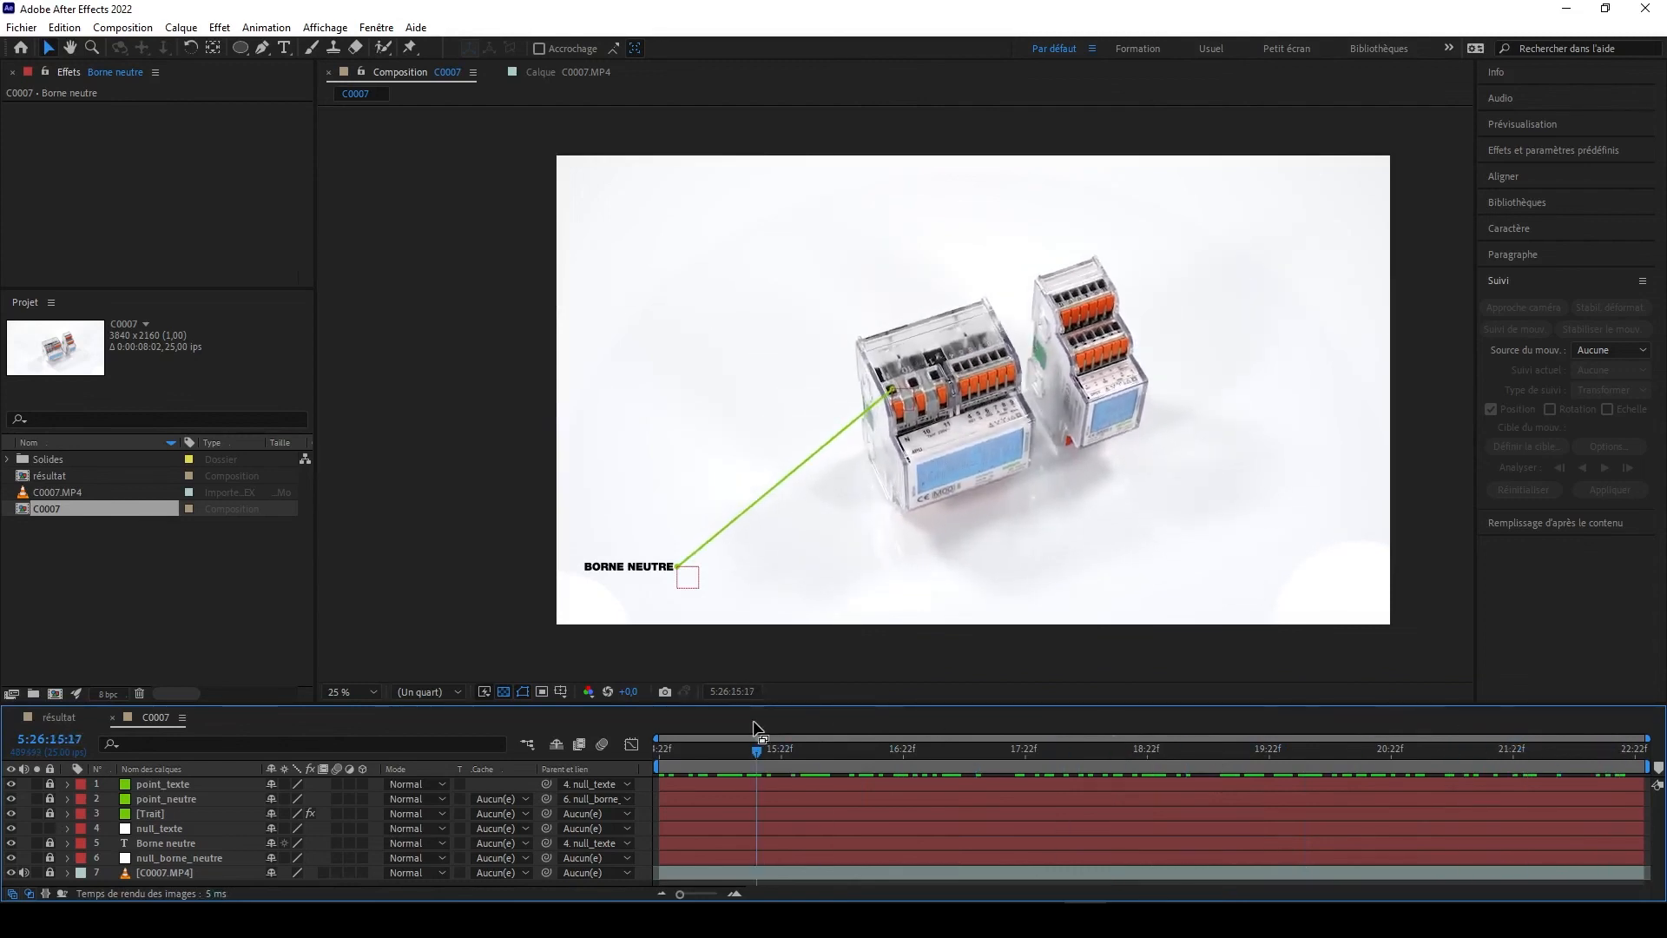